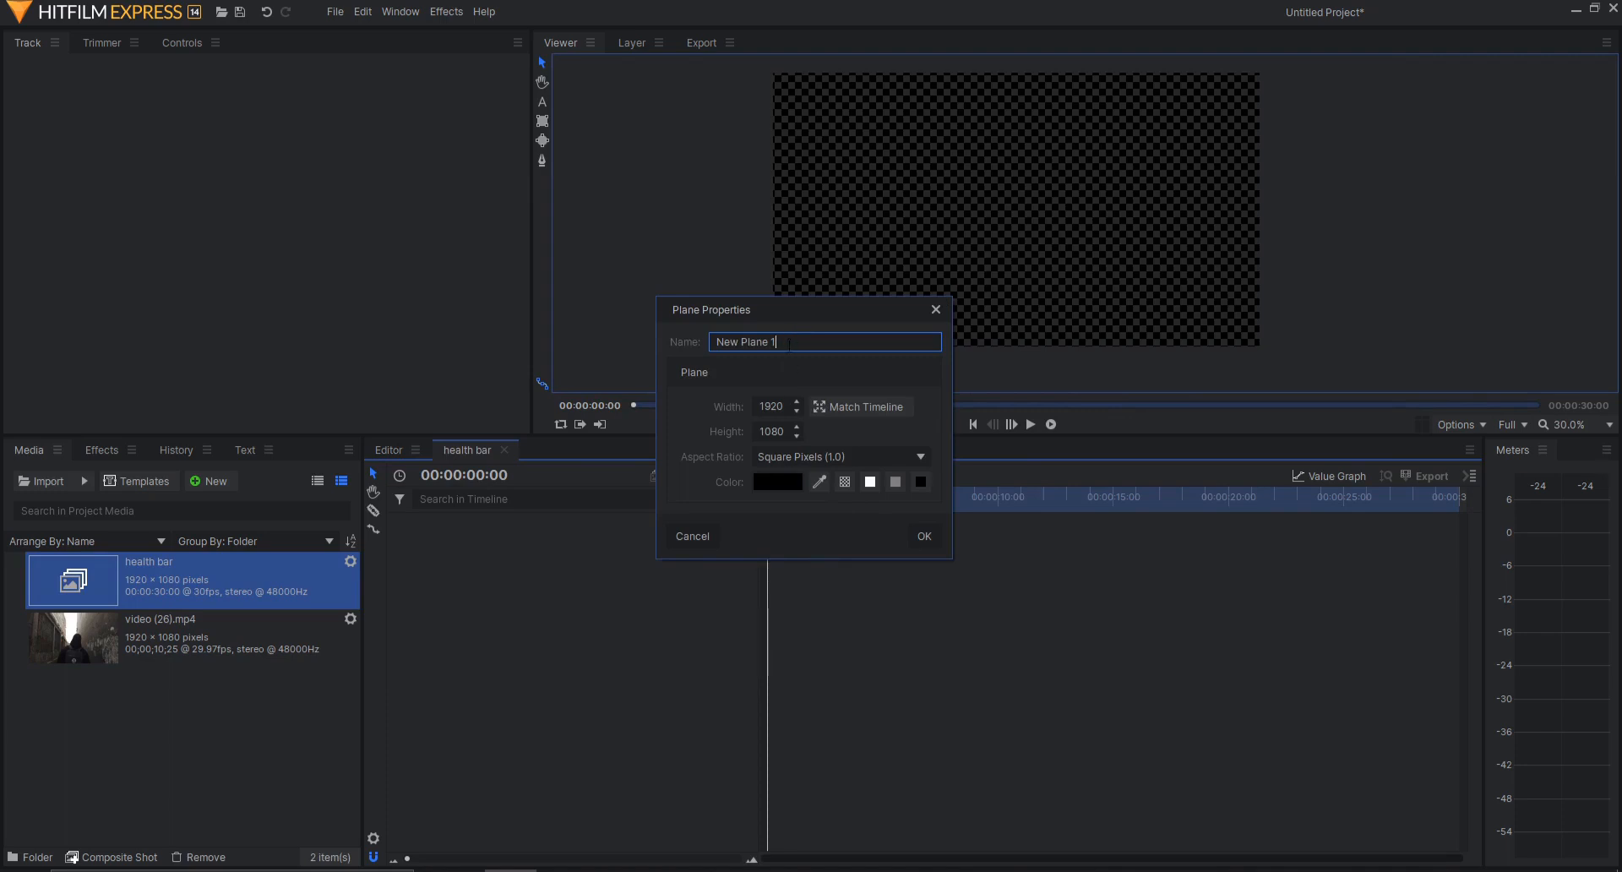
- Name the new 1920 × 1080 black plane "border" and create it
{"action": "key", "text": "BackSpace"}
{"action": "key", "text": "BackSpace"}
{"action": "key", "text": "BackSpace"}
{"action": "key", "text": "BackSpace"}
{"action": "key", "text": "BackSpace"}
{"action": "key", "text": "BackSpace"}
{"action": "key", "text": "BackSpace"}
{"action": "key", "text": "BackSpace"}
{"action": "key", "text": "BackSpace"}
{"action": "key", "text": "BackSpace"}
{"action": "key", "text": "BackSpace"}
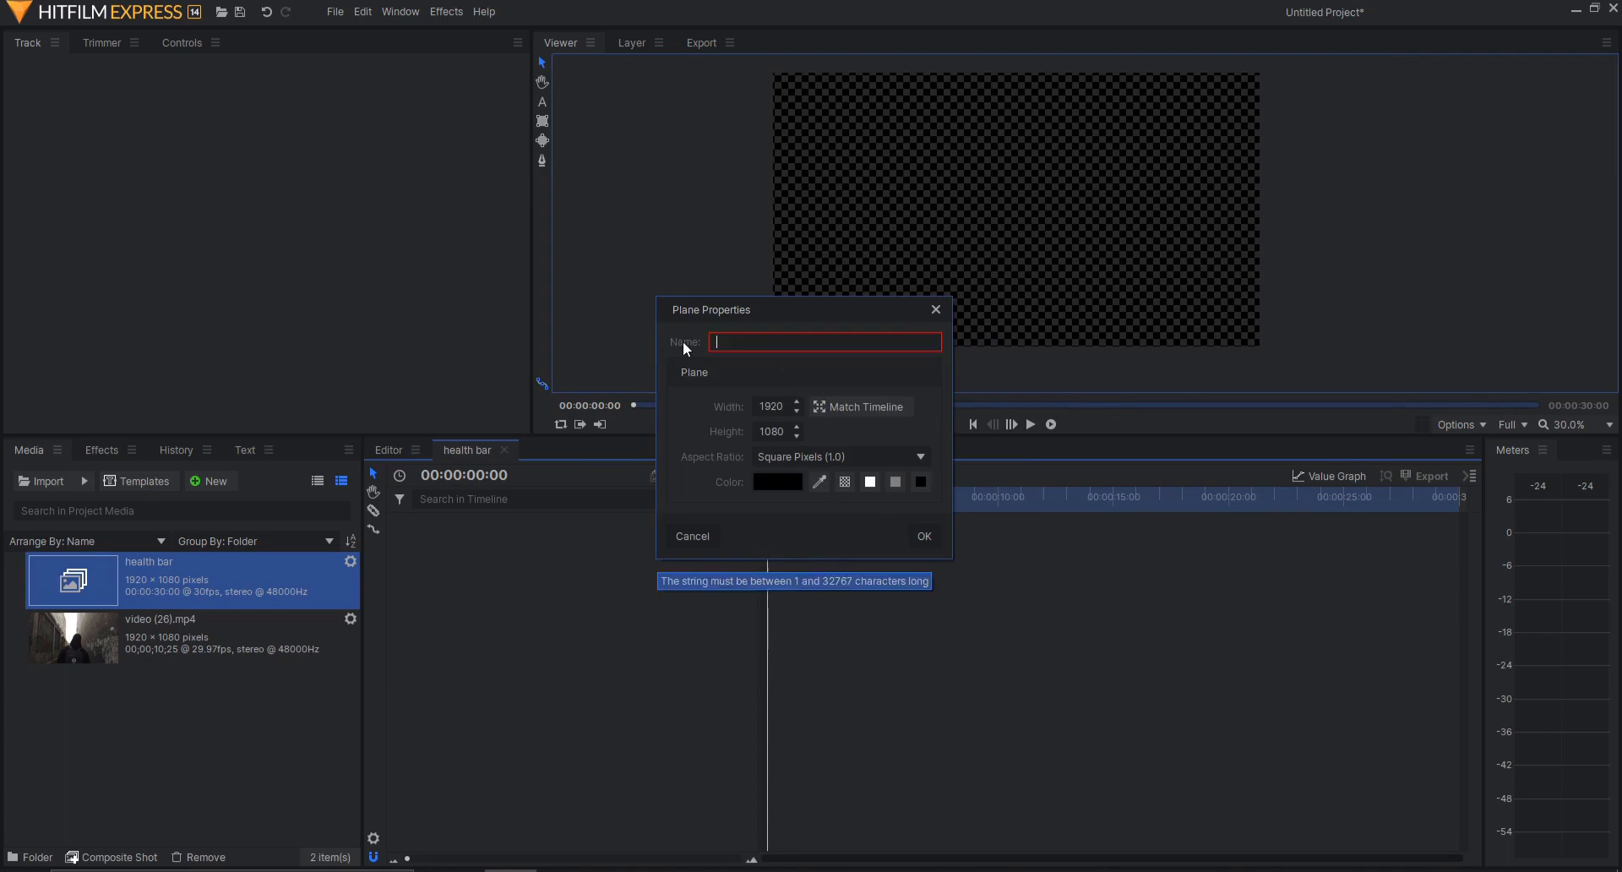
{"action": "type", "text": "border"}
{"action": "key", "text": "Return"}
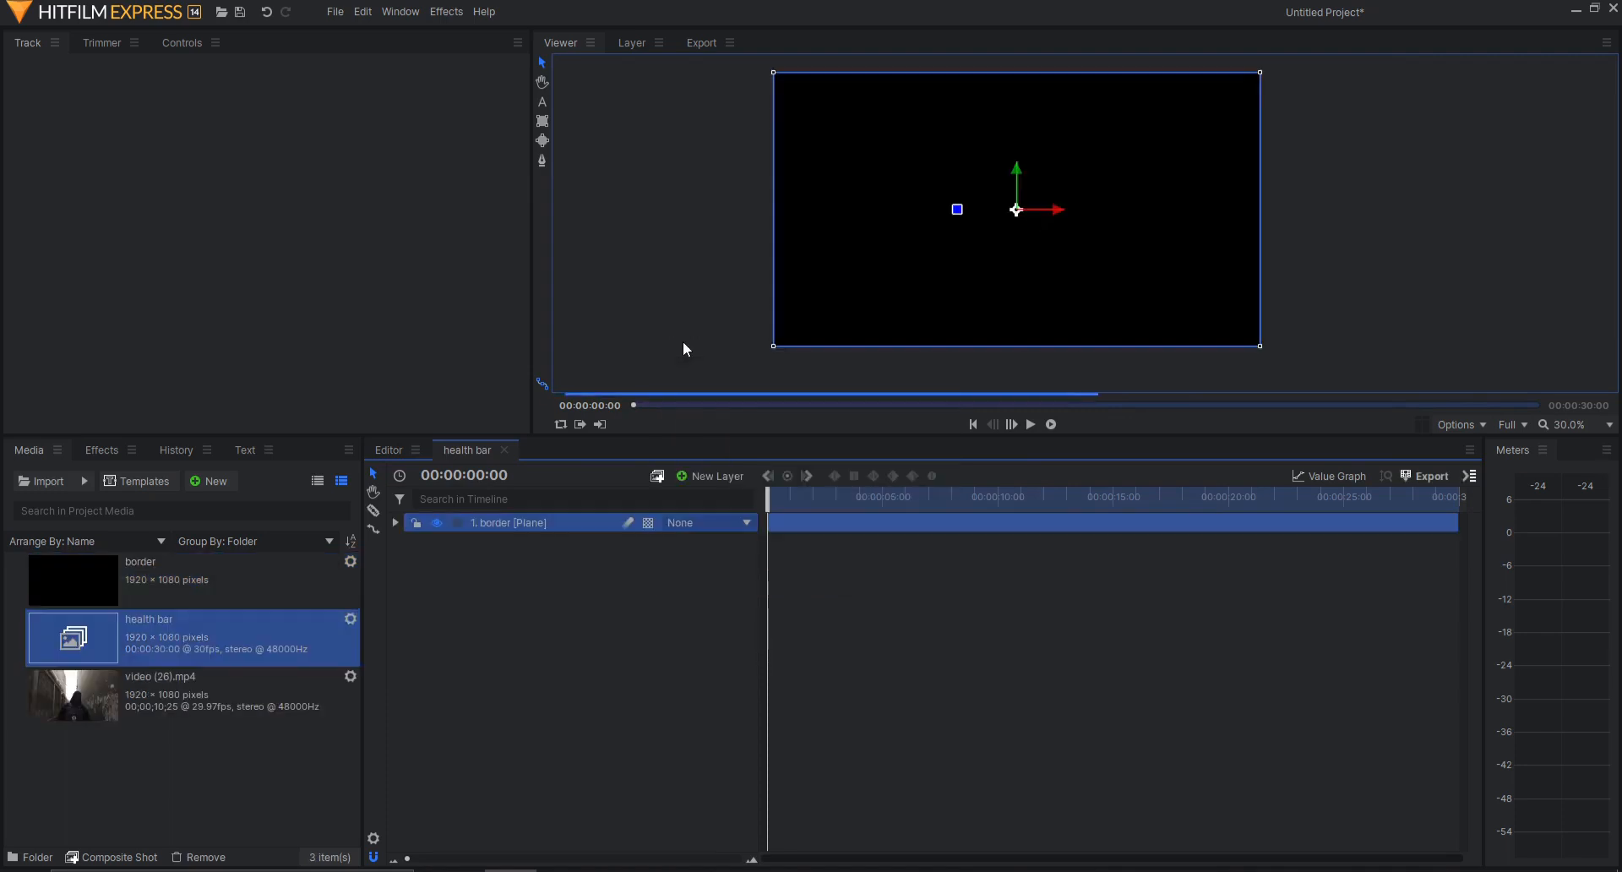
- Add a full-frame rectangle mask to the border plane, unlink the mask's scale and set its vertical scale to 21%
{"action": "left_click", "coordinate": [395, 523]}
{"action": "double_click", "coordinate": [543, 123]}
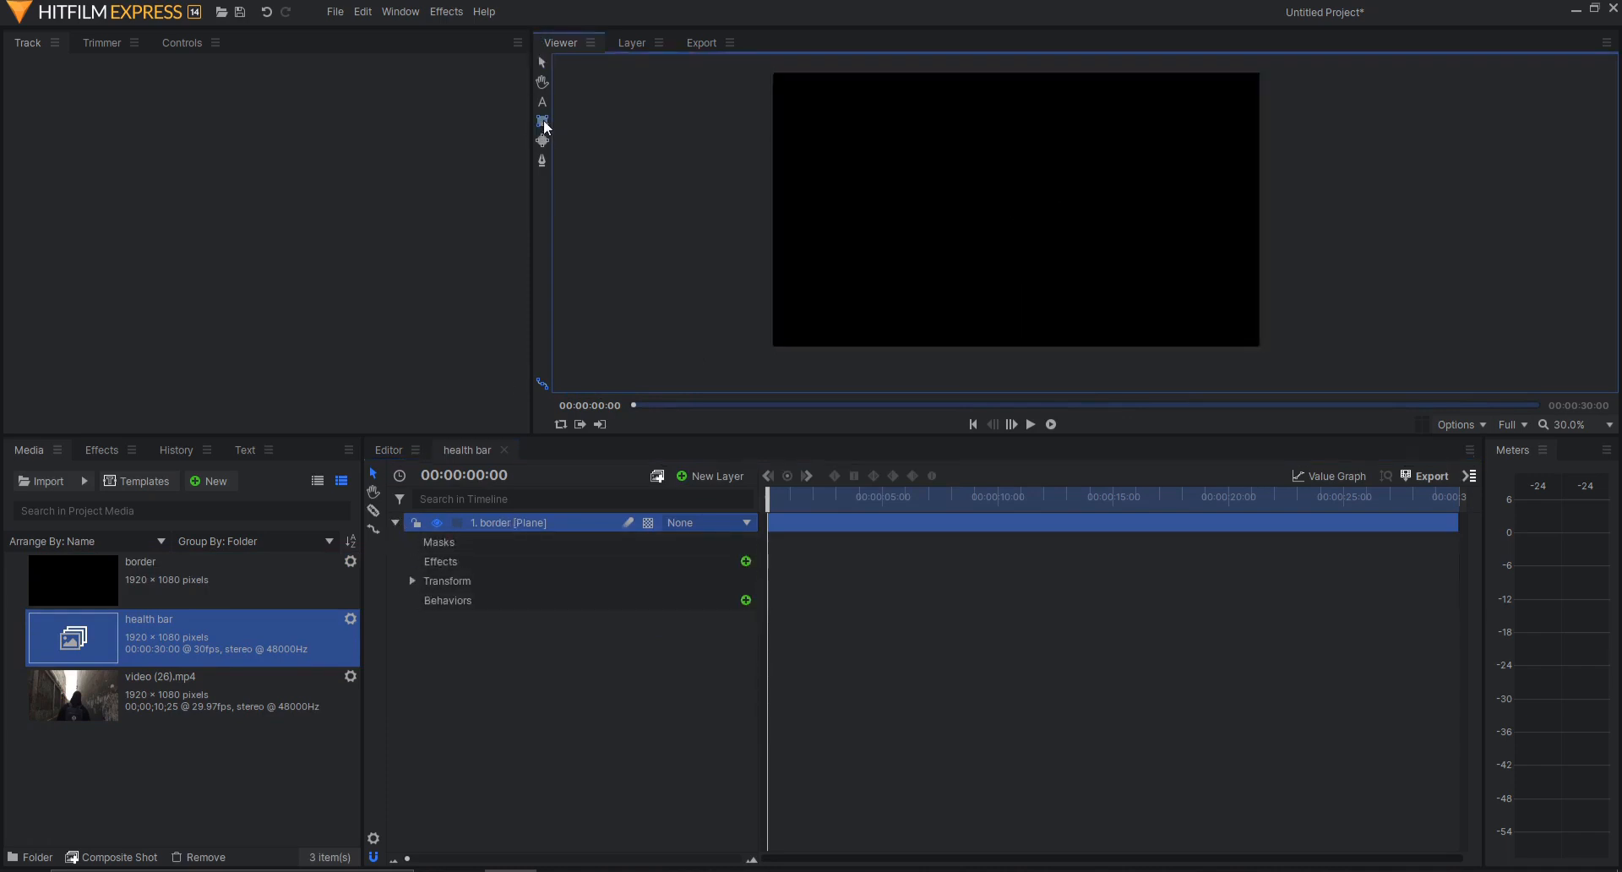
{"action": "left_click", "coordinate": [429, 562]}
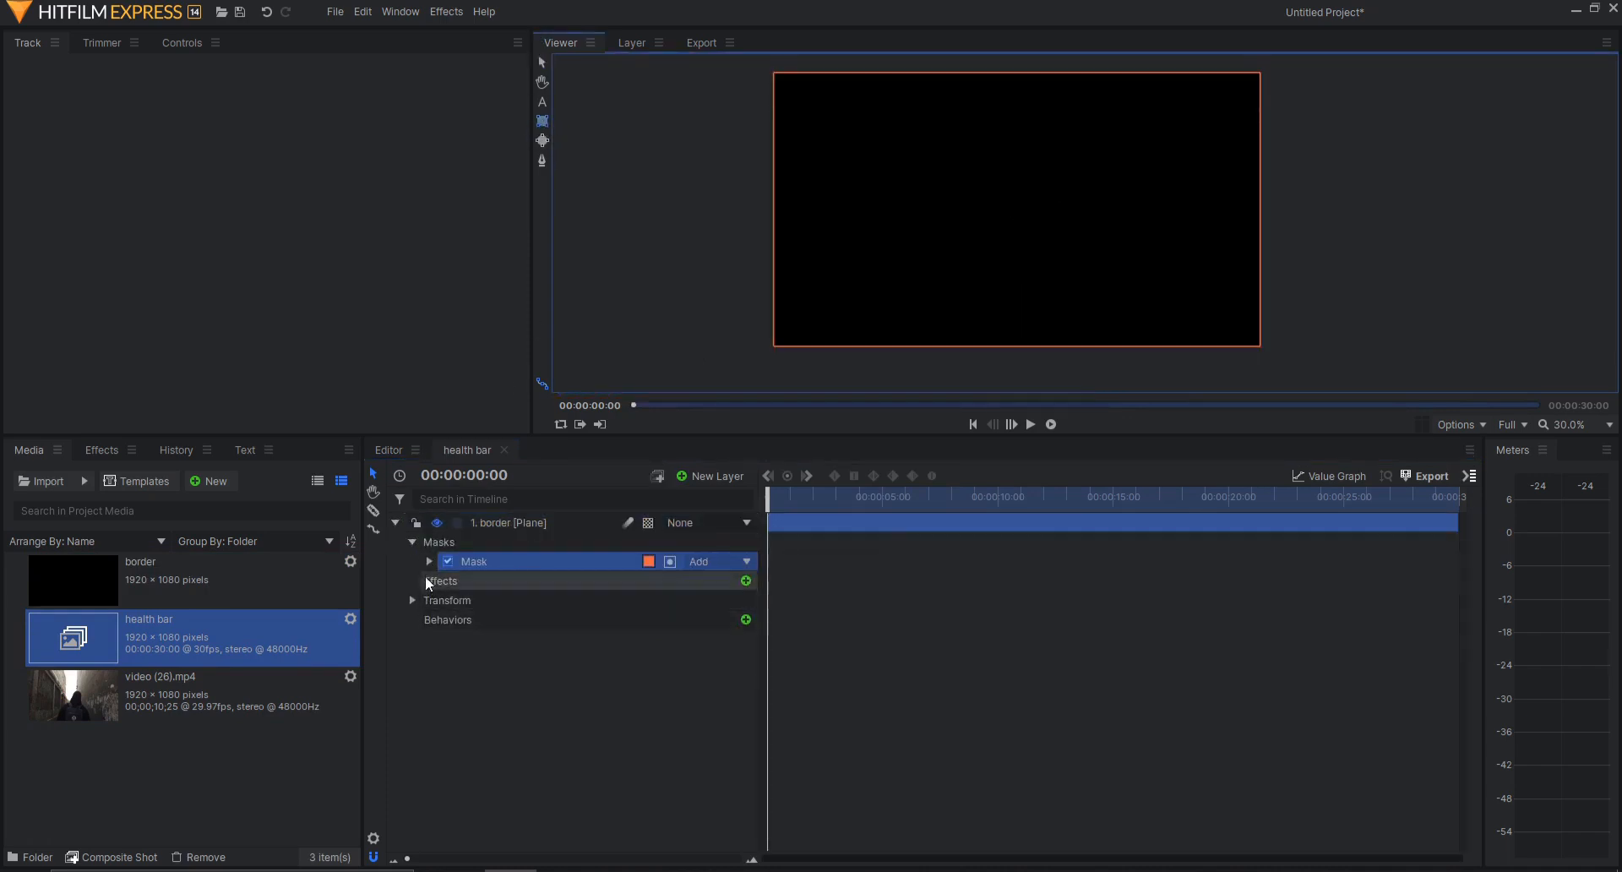
{"action": "left_click", "coordinate": [445, 601]}
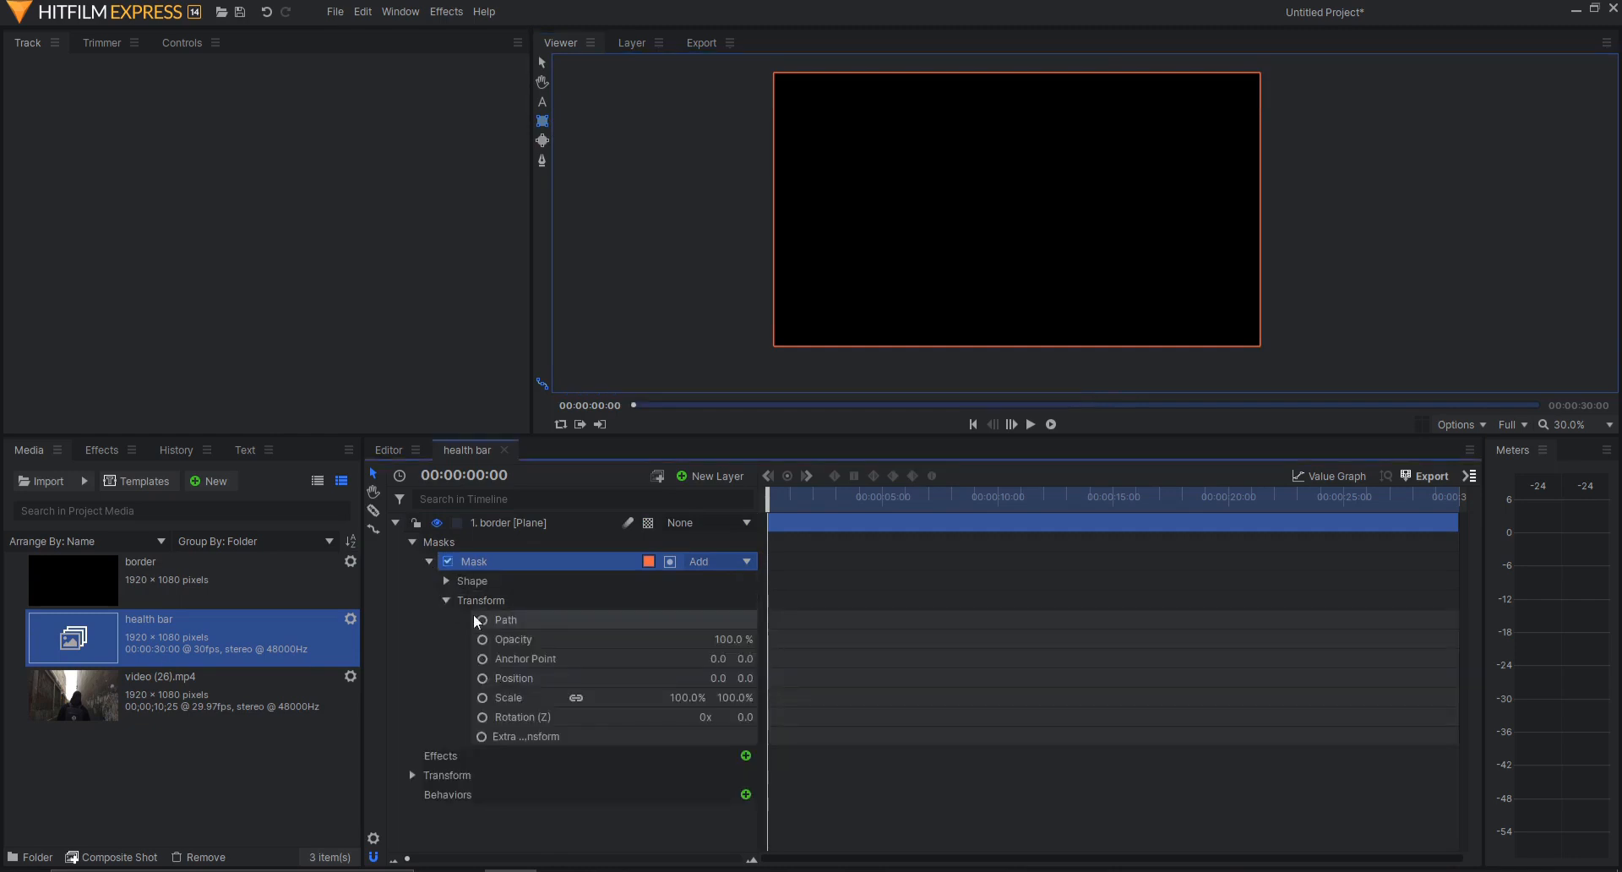
{"action": "left_click", "coordinate": [580, 698]}
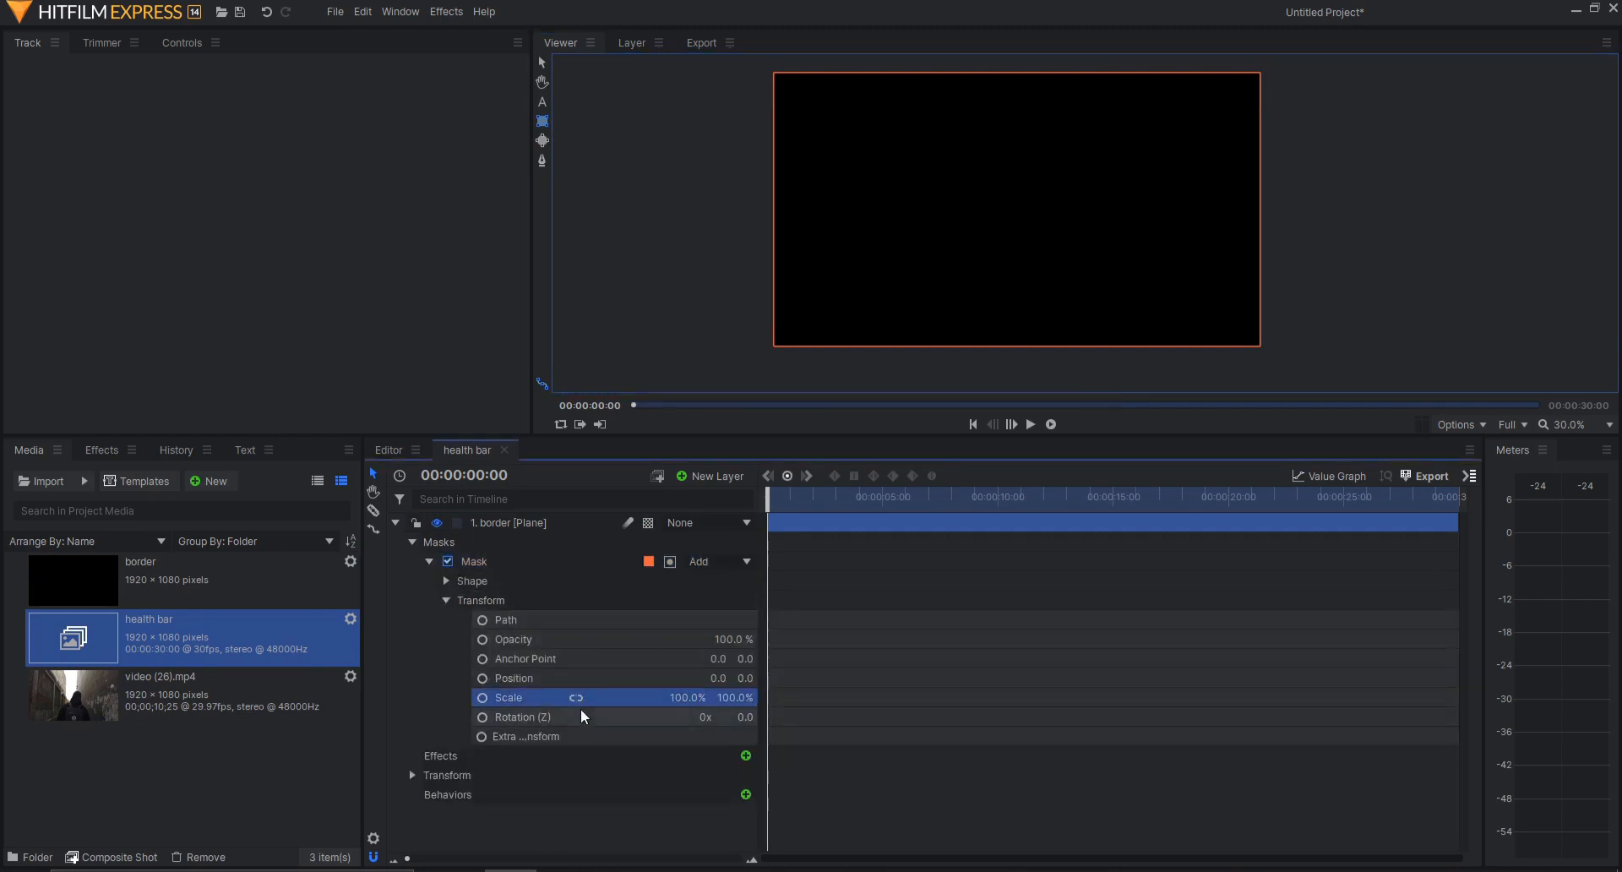
{"action": "left_click_drag", "start_coordinate": [735, 698], "coordinate": [669, 698]}
- Duplicate the border plane's mask and set the duplicate's blend mode to Subtract
{"action": "left_click", "coordinate": [510, 561]}
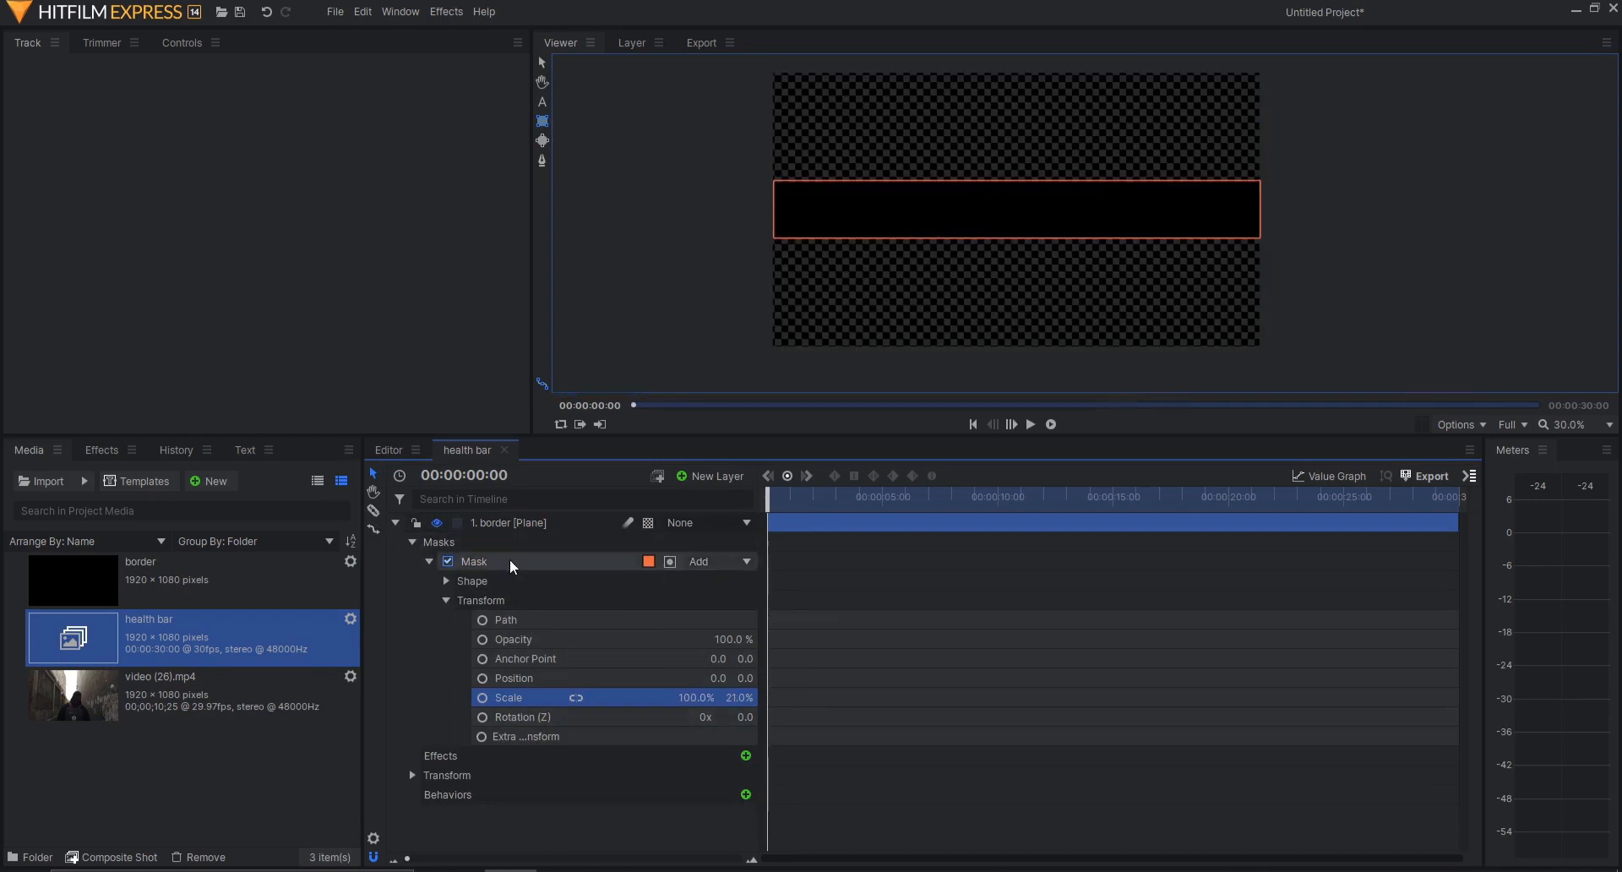
{"action": "key", "text": "ctrl+d"}
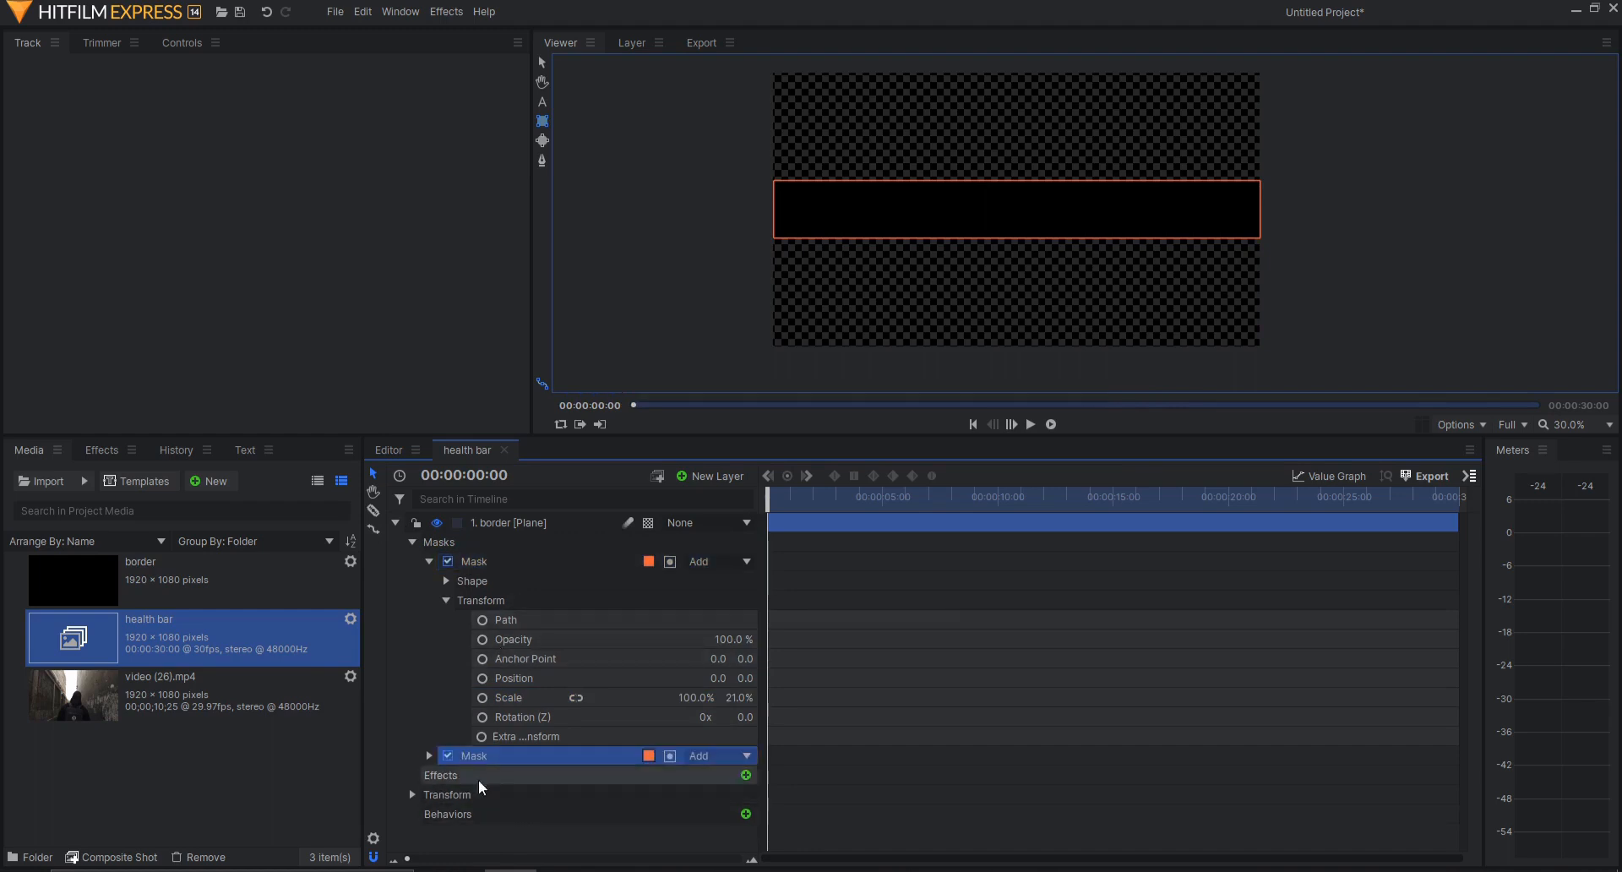
{"action": "left_click", "coordinate": [428, 752]}
{"action": "left_click", "coordinate": [703, 755]}
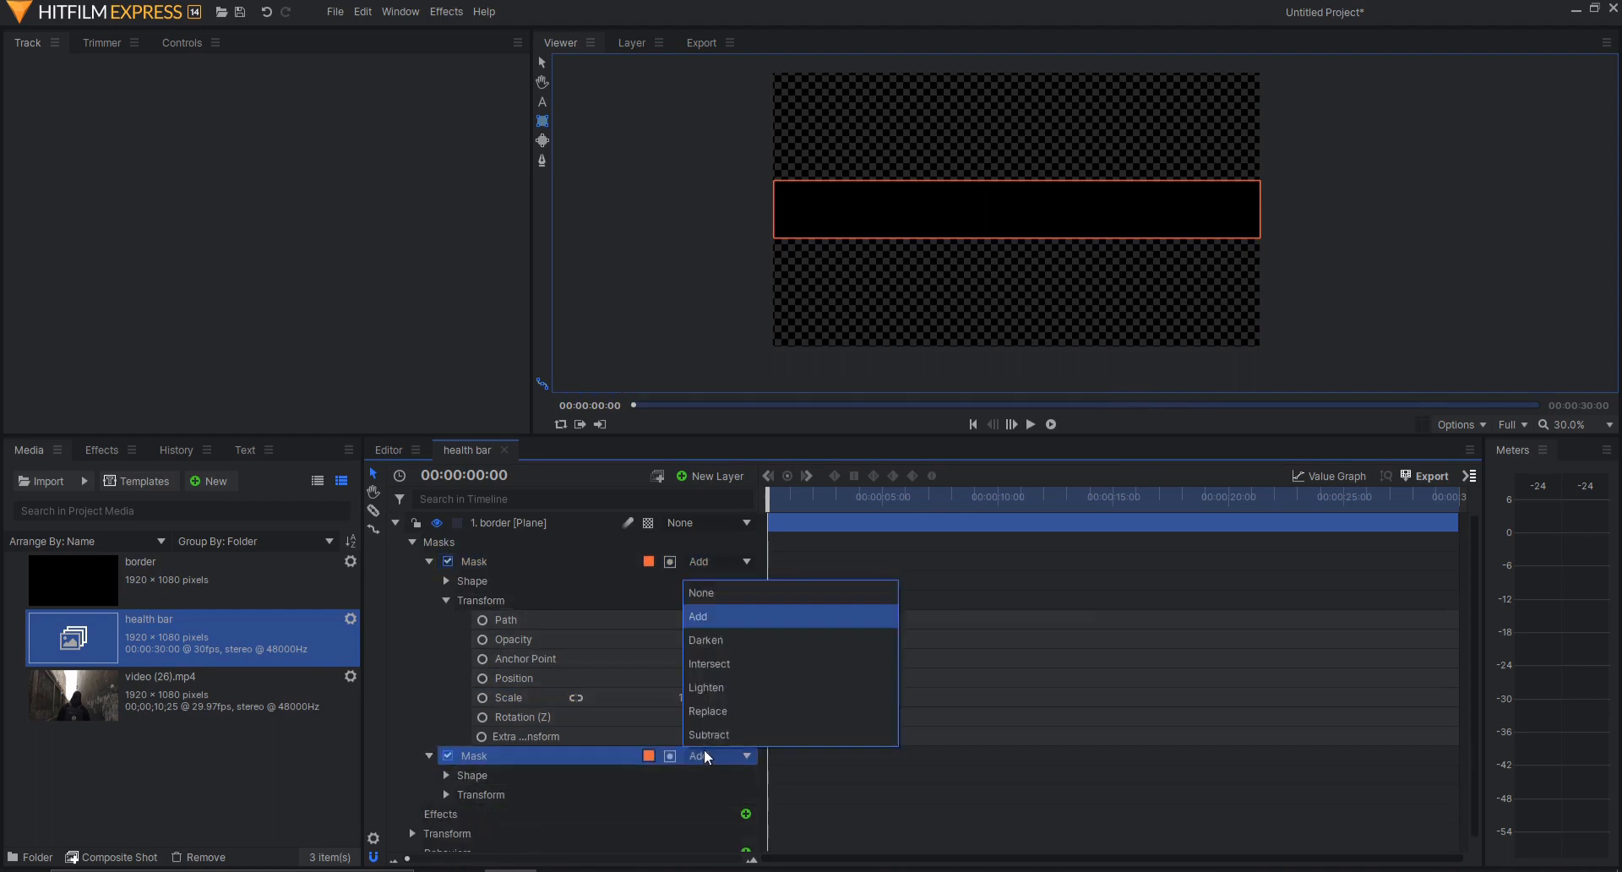
{"action": "left_click", "coordinate": [715, 738]}
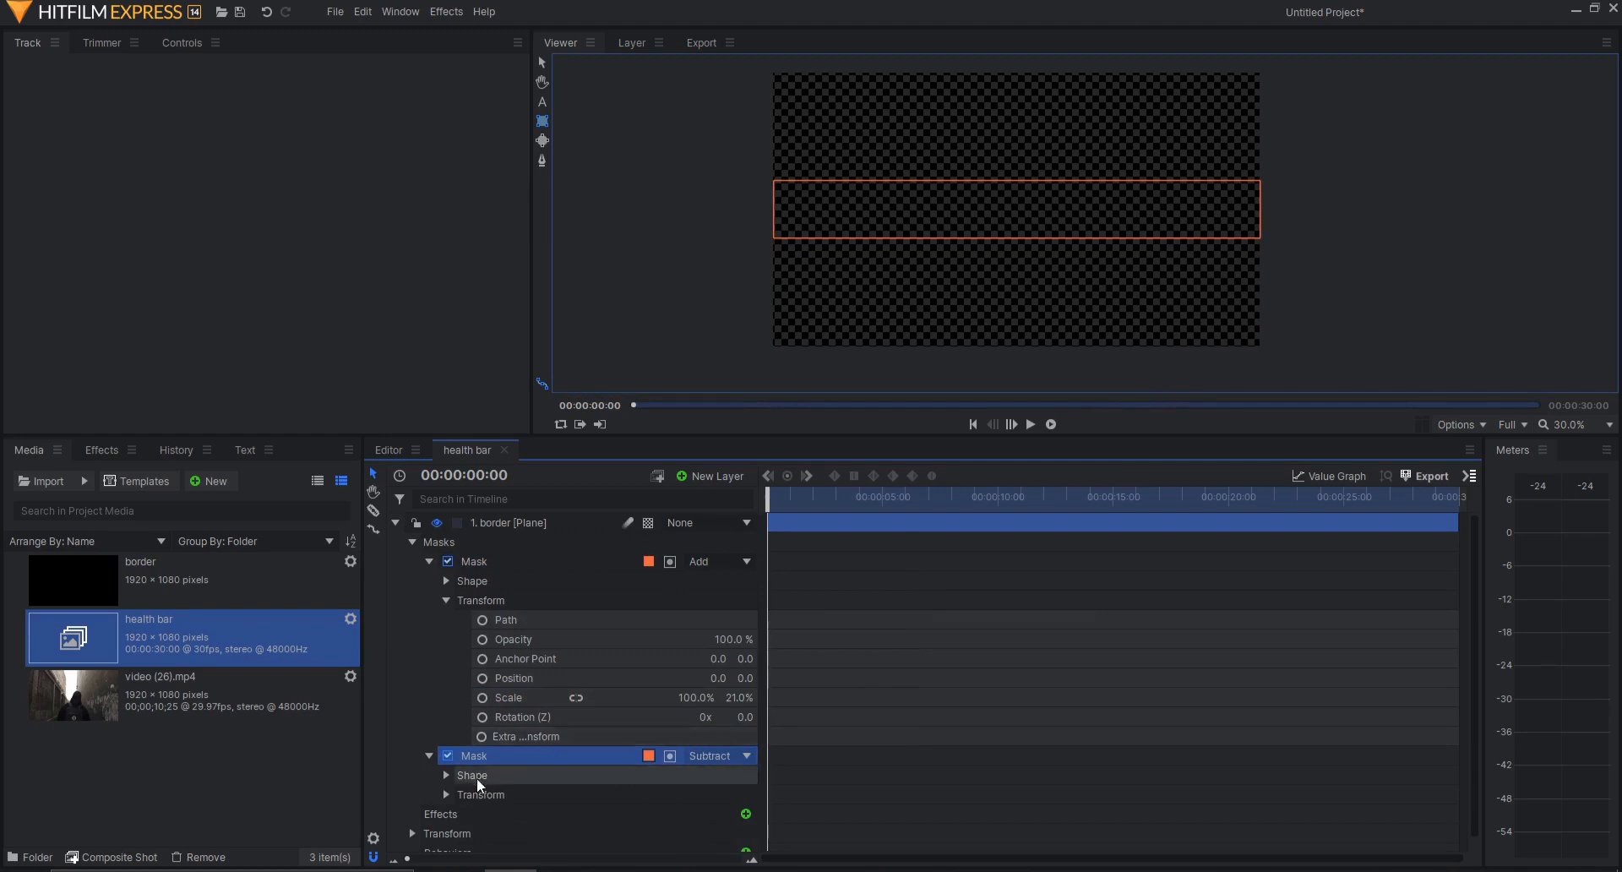
- Set the Subtract mask's shape expansion to -32 px to hollow out the bar into a border
{"action": "left_click", "coordinate": [448, 774]}
{"action": "scroll", "coordinate": [494, 727], "scroll_direction": "down", "scroll_amount": 5}
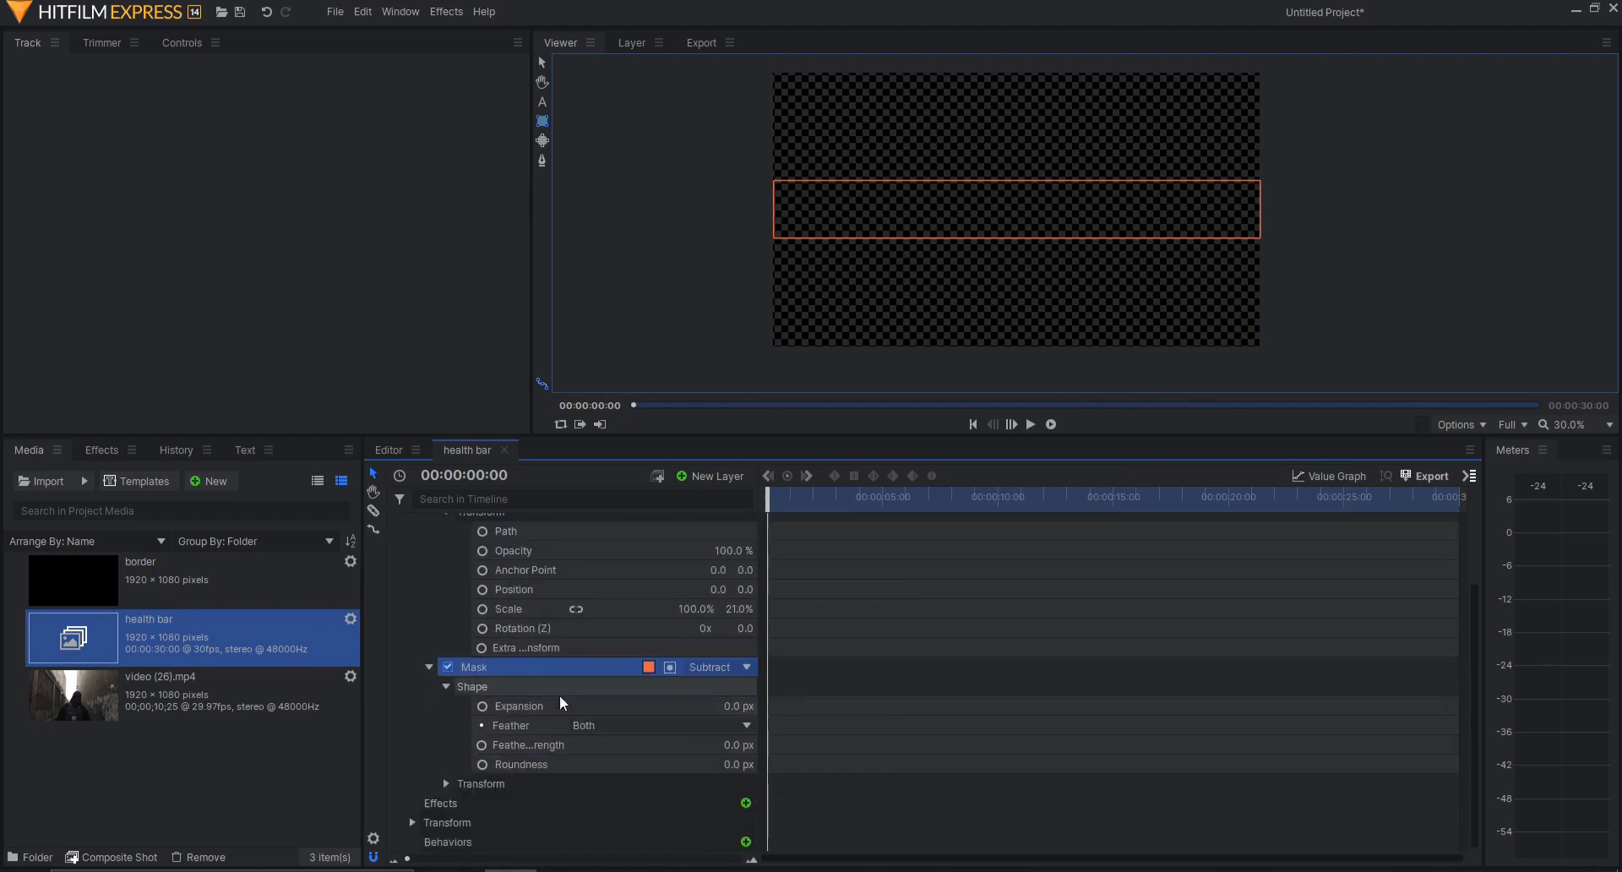
{"action": "left_click_drag", "start_coordinate": [738, 707], "coordinate": [726, 707]}
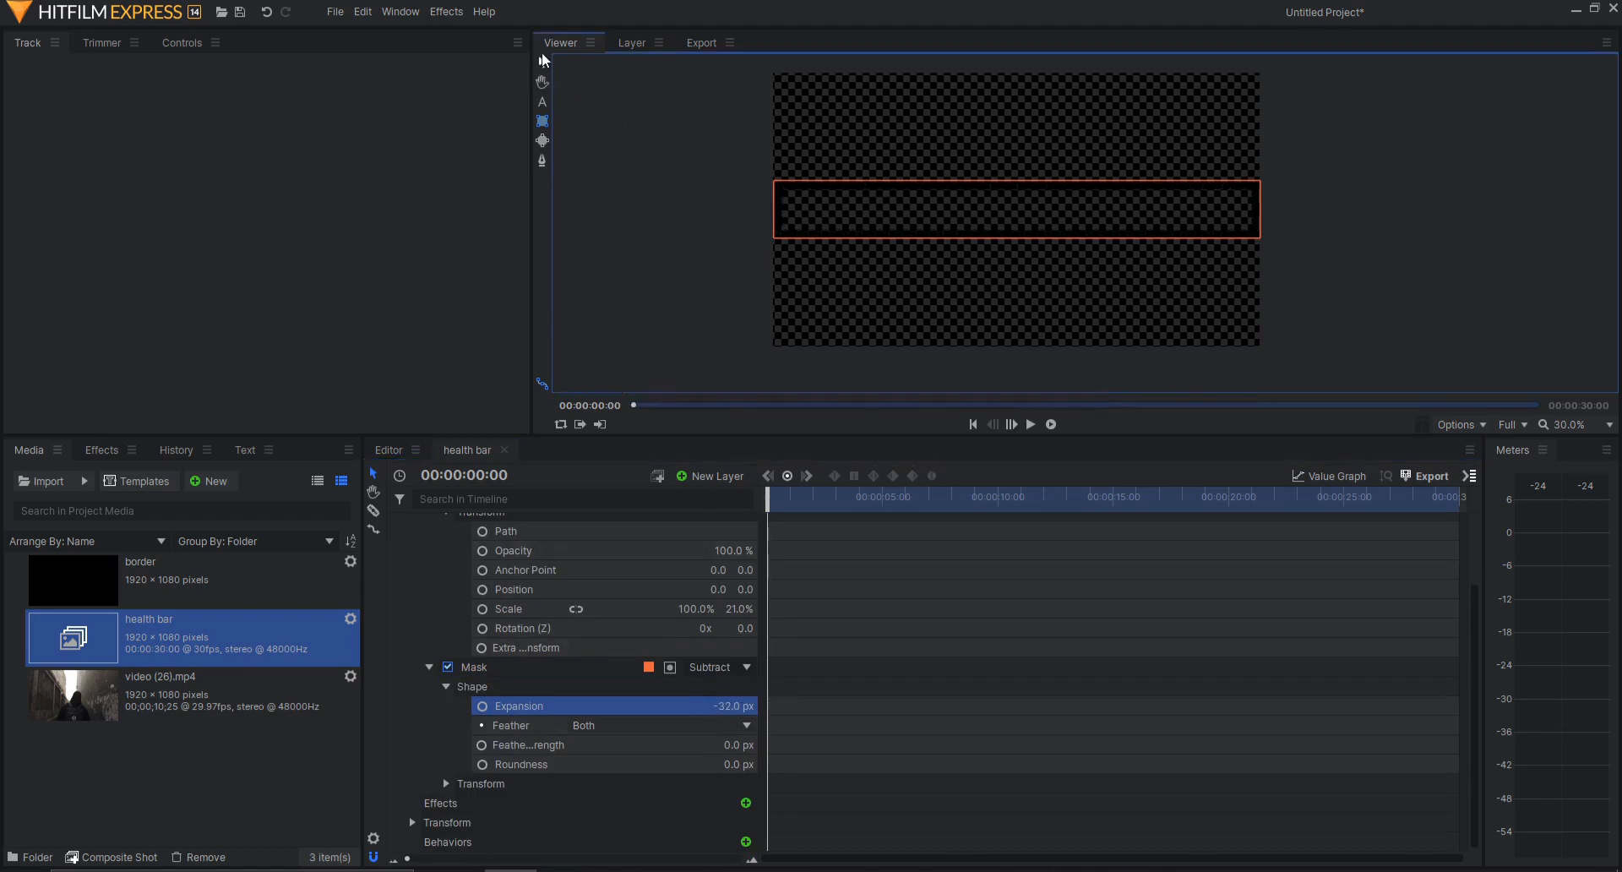
{"action": "left_click", "coordinate": [655, 135]}
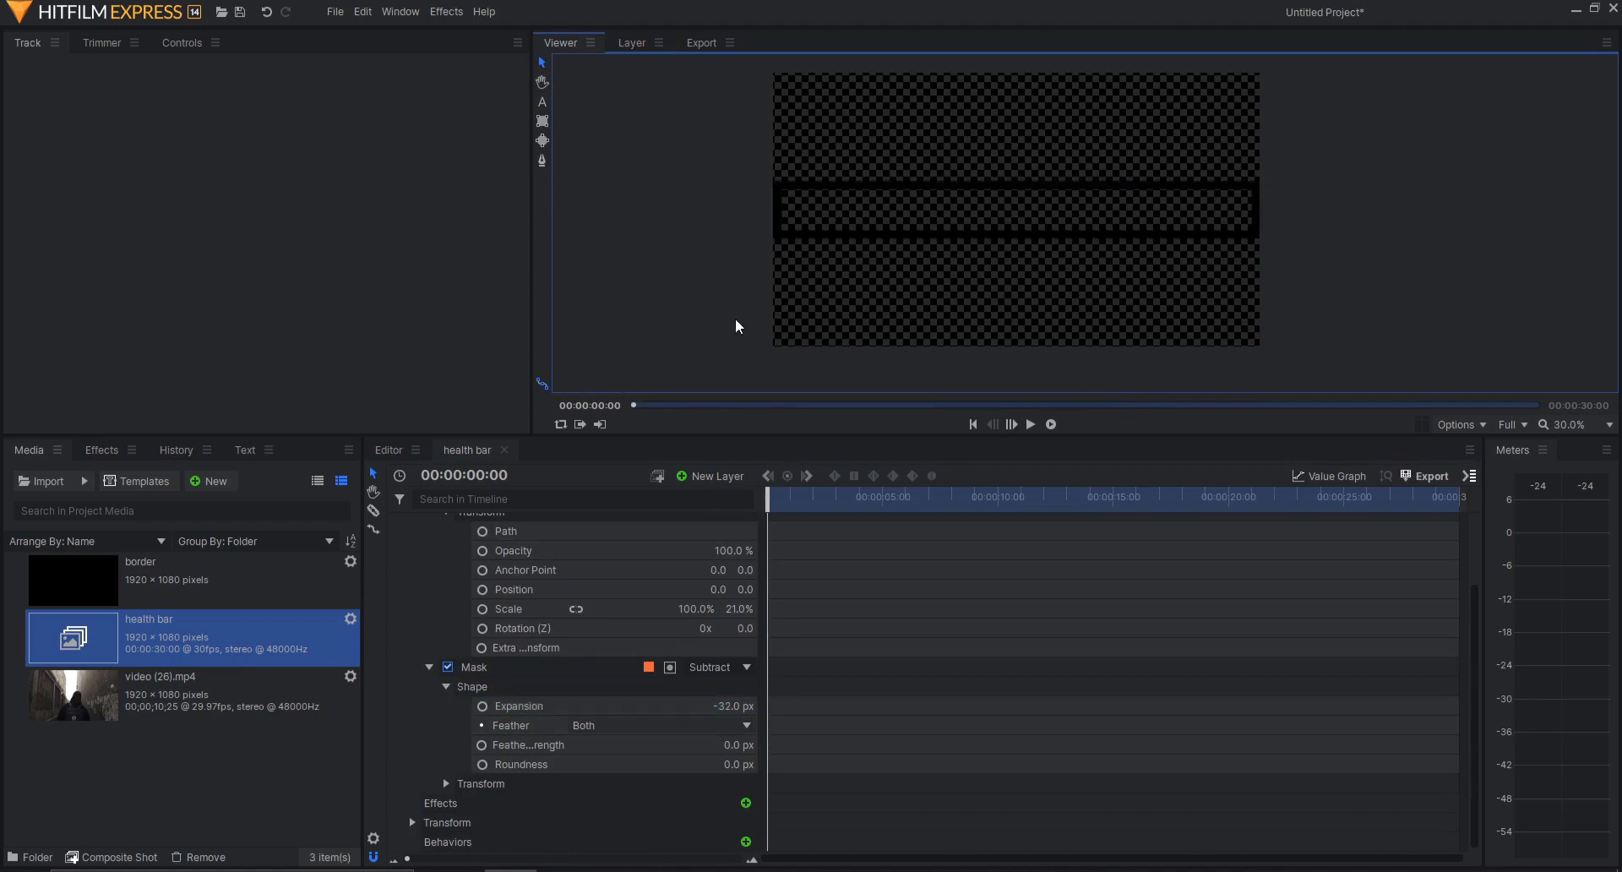
{"action": "left_click_drag", "start_coordinate": [732, 703], "coordinate": [722, 703]}
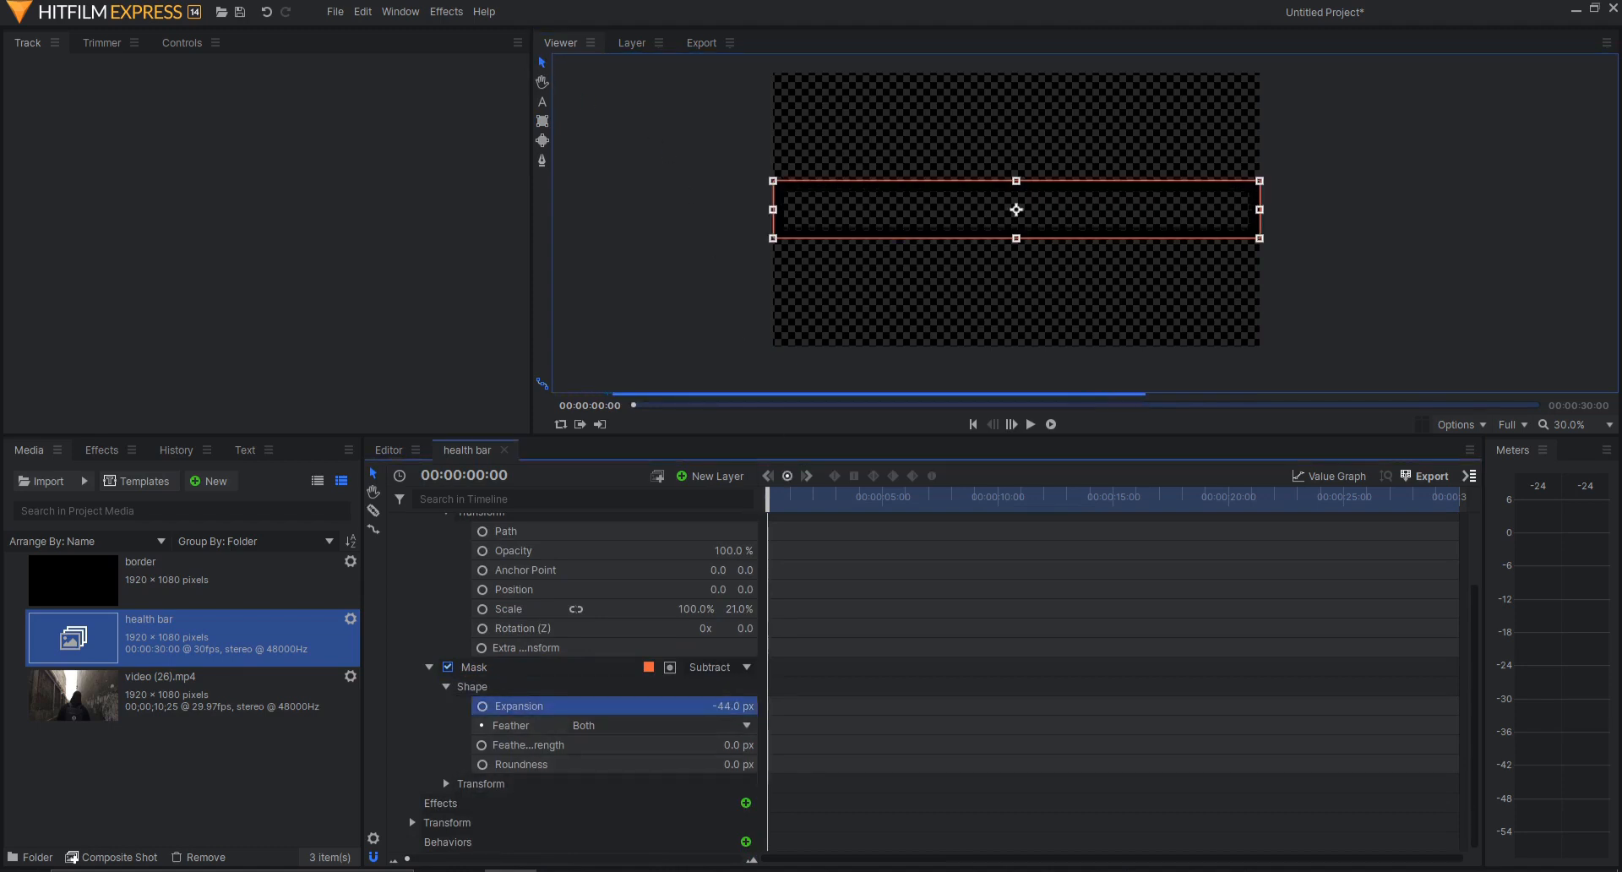
{"action": "left_click", "coordinate": [621, 236]}
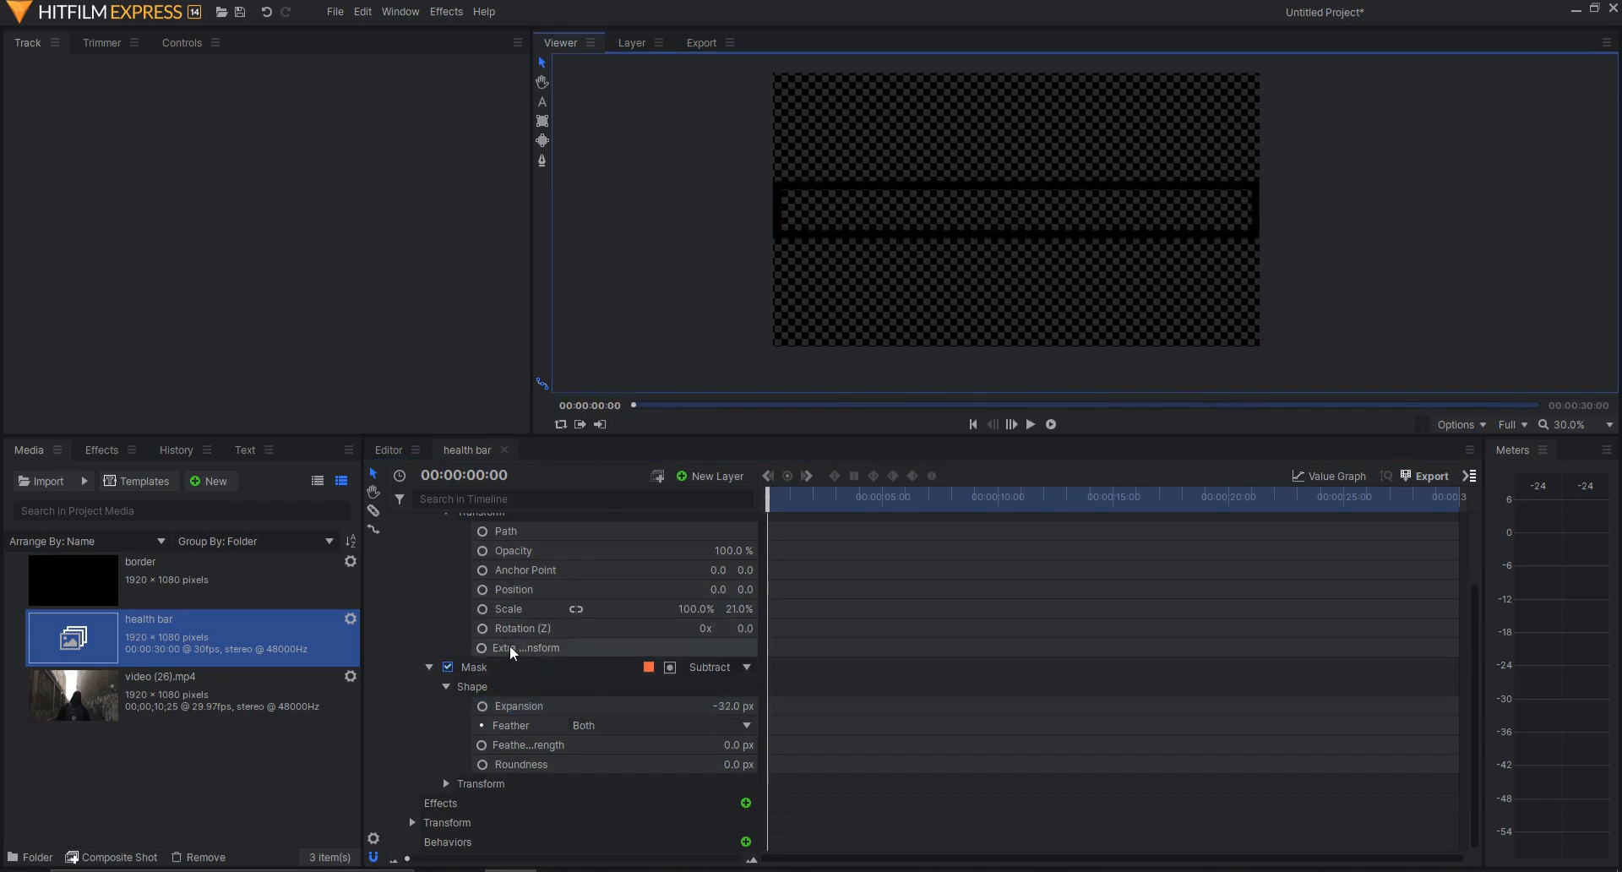
- Duplicate the border plane in the health bar timeline
{"action": "scroll", "coordinate": [456, 583], "scroll_direction": "up", "scroll_amount": 2}
{"action": "left_click", "coordinate": [394, 522]}
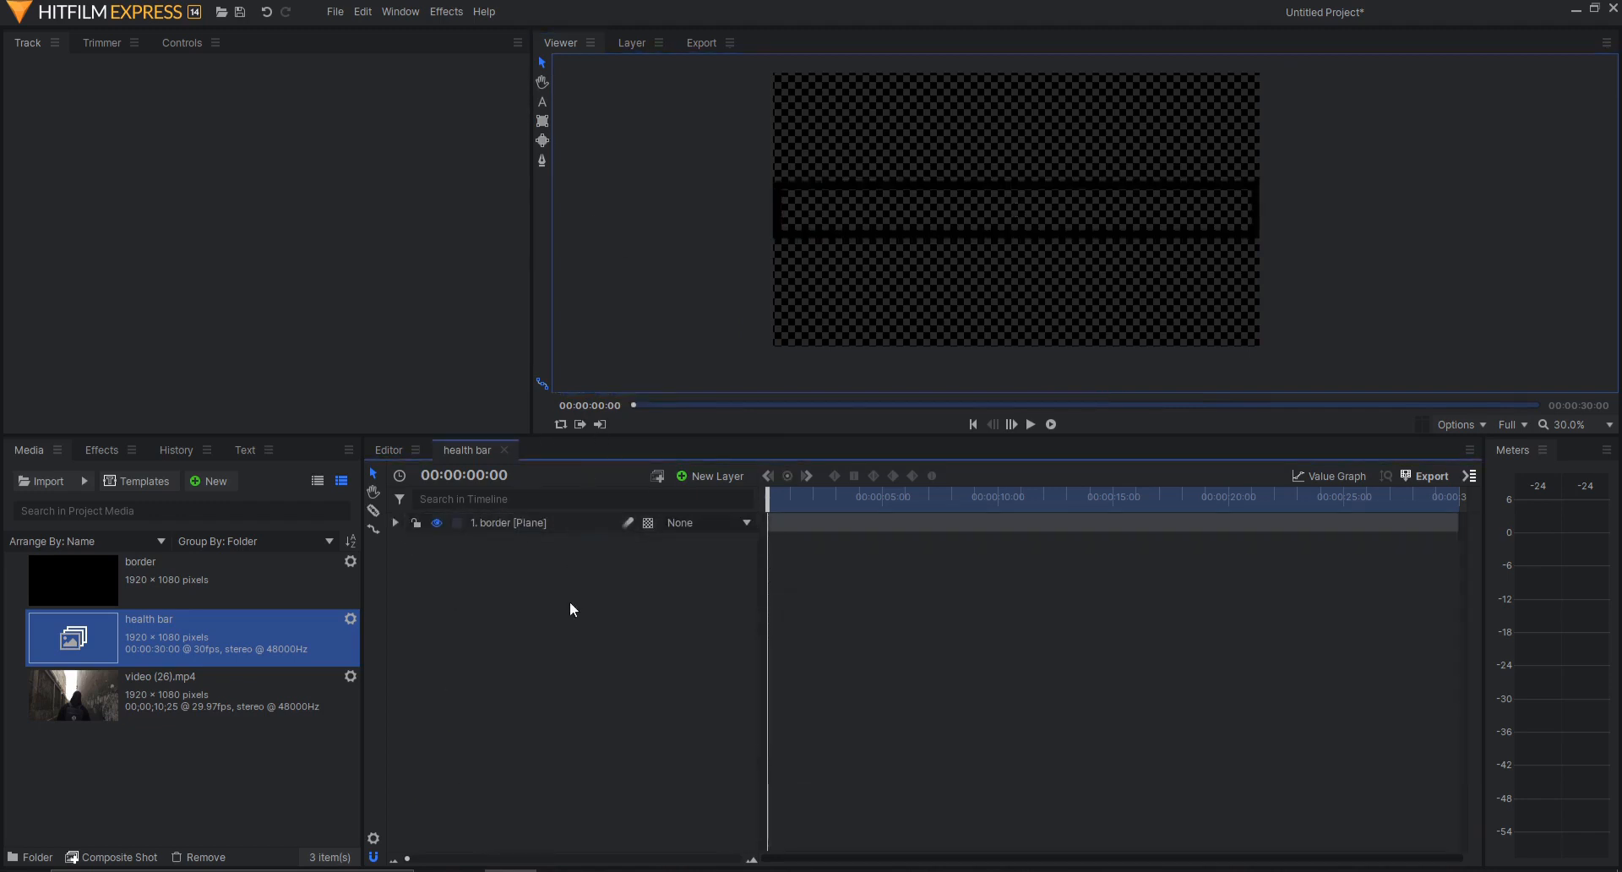
{"action": "right_click", "coordinate": [570, 602]}
{"action": "left_click", "coordinate": [536, 550]}
{"action": "left_click", "coordinate": [534, 522]}
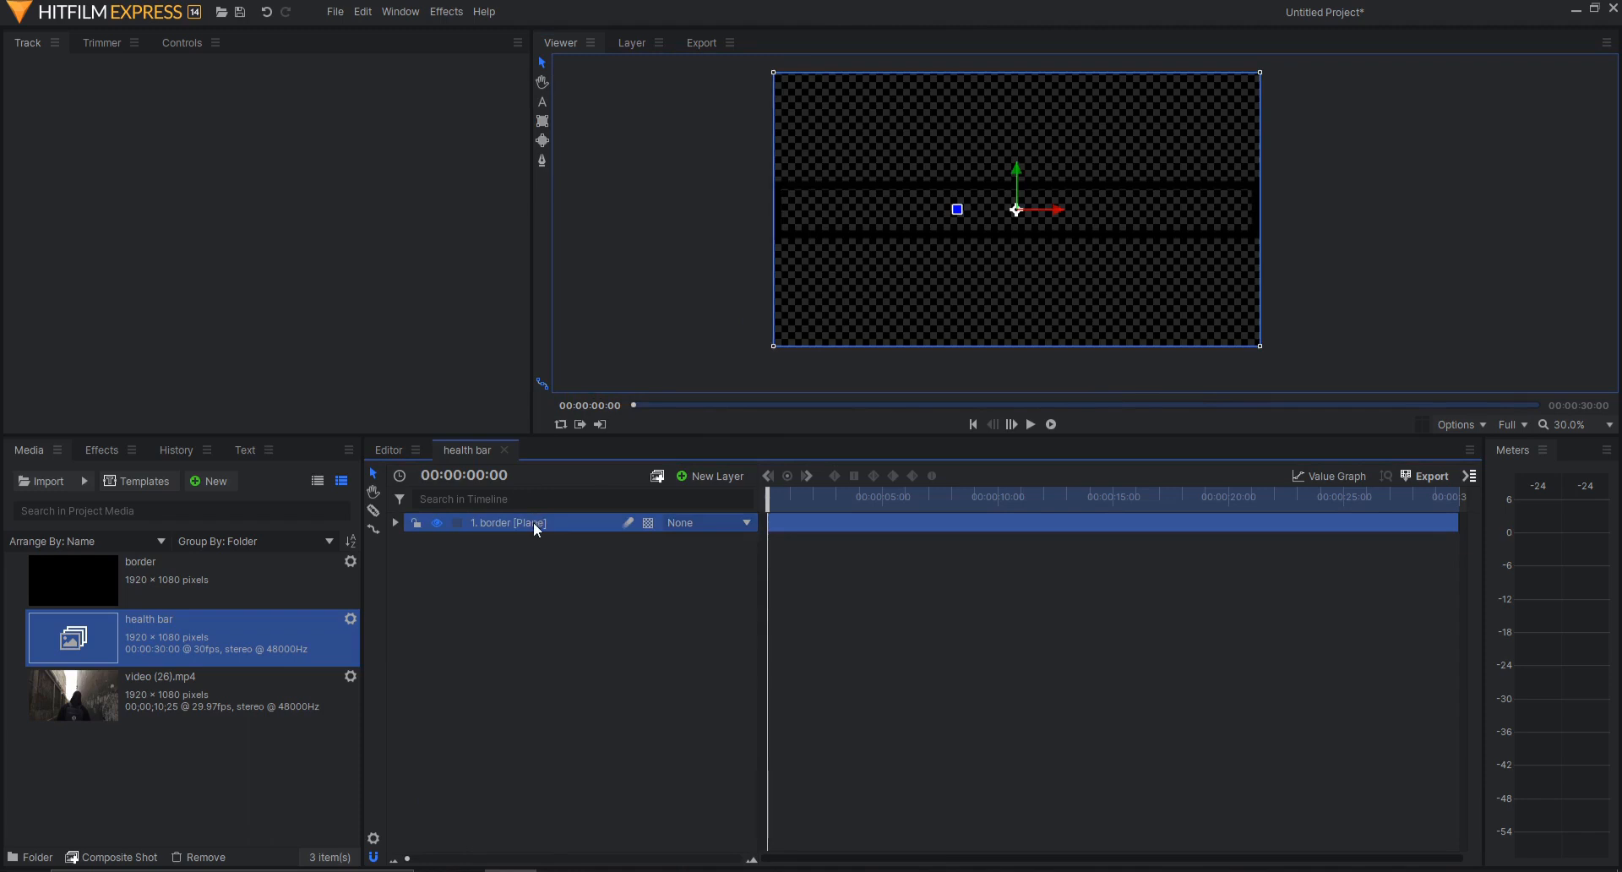
{"action": "key", "text": "ctrl+d"}
- Delete the Subtract mask from the lower border plane
{"action": "left_click", "coordinate": [395, 542]}
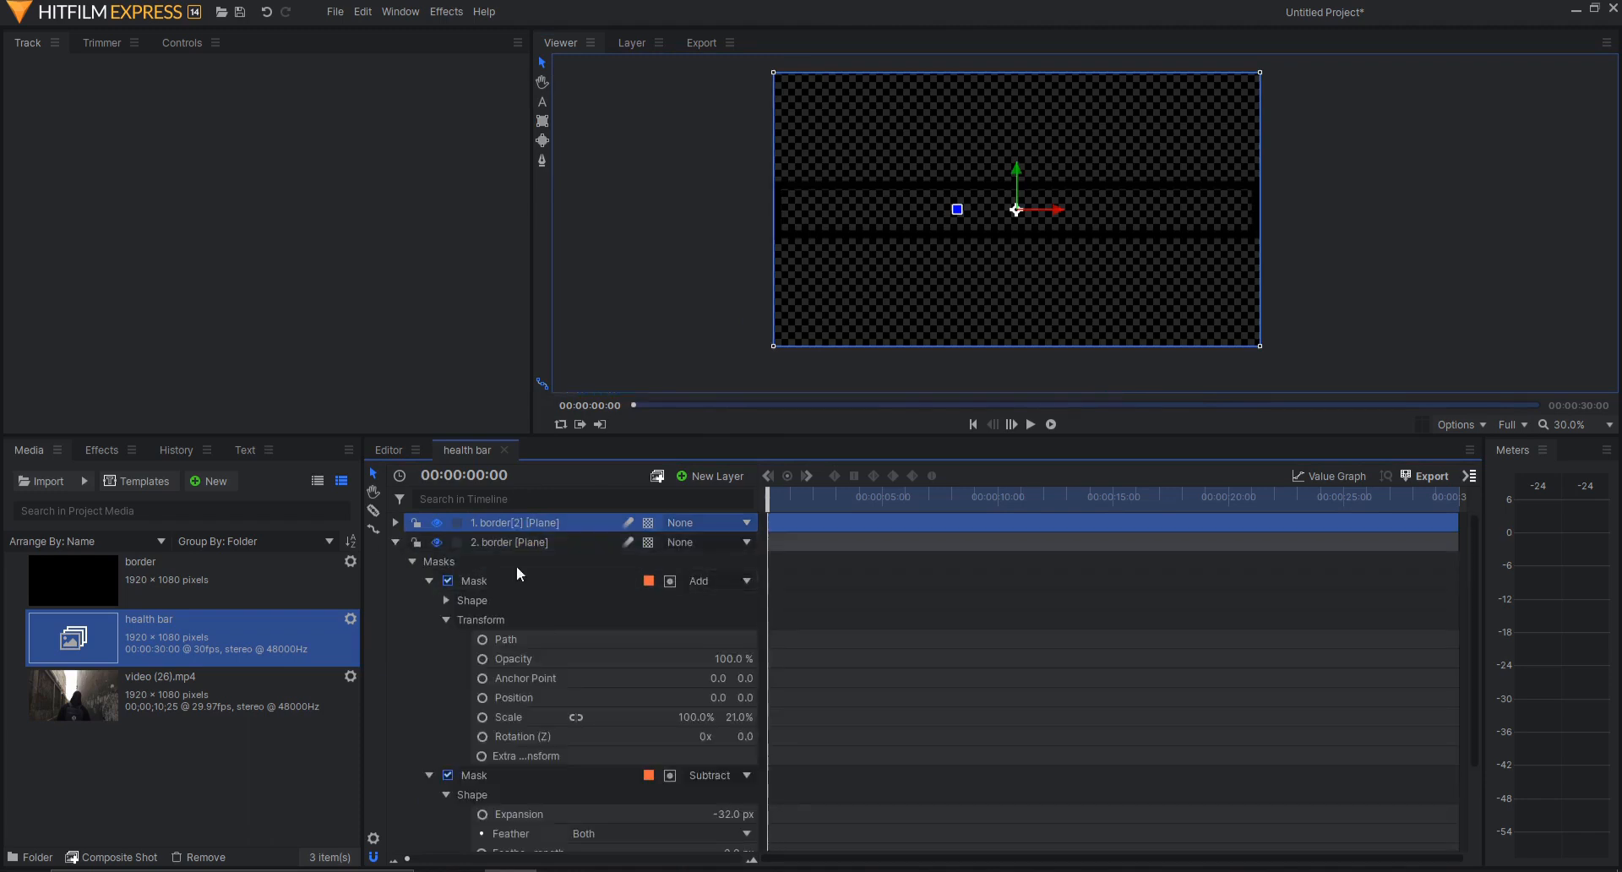
{"action": "left_click", "coordinate": [545, 774]}
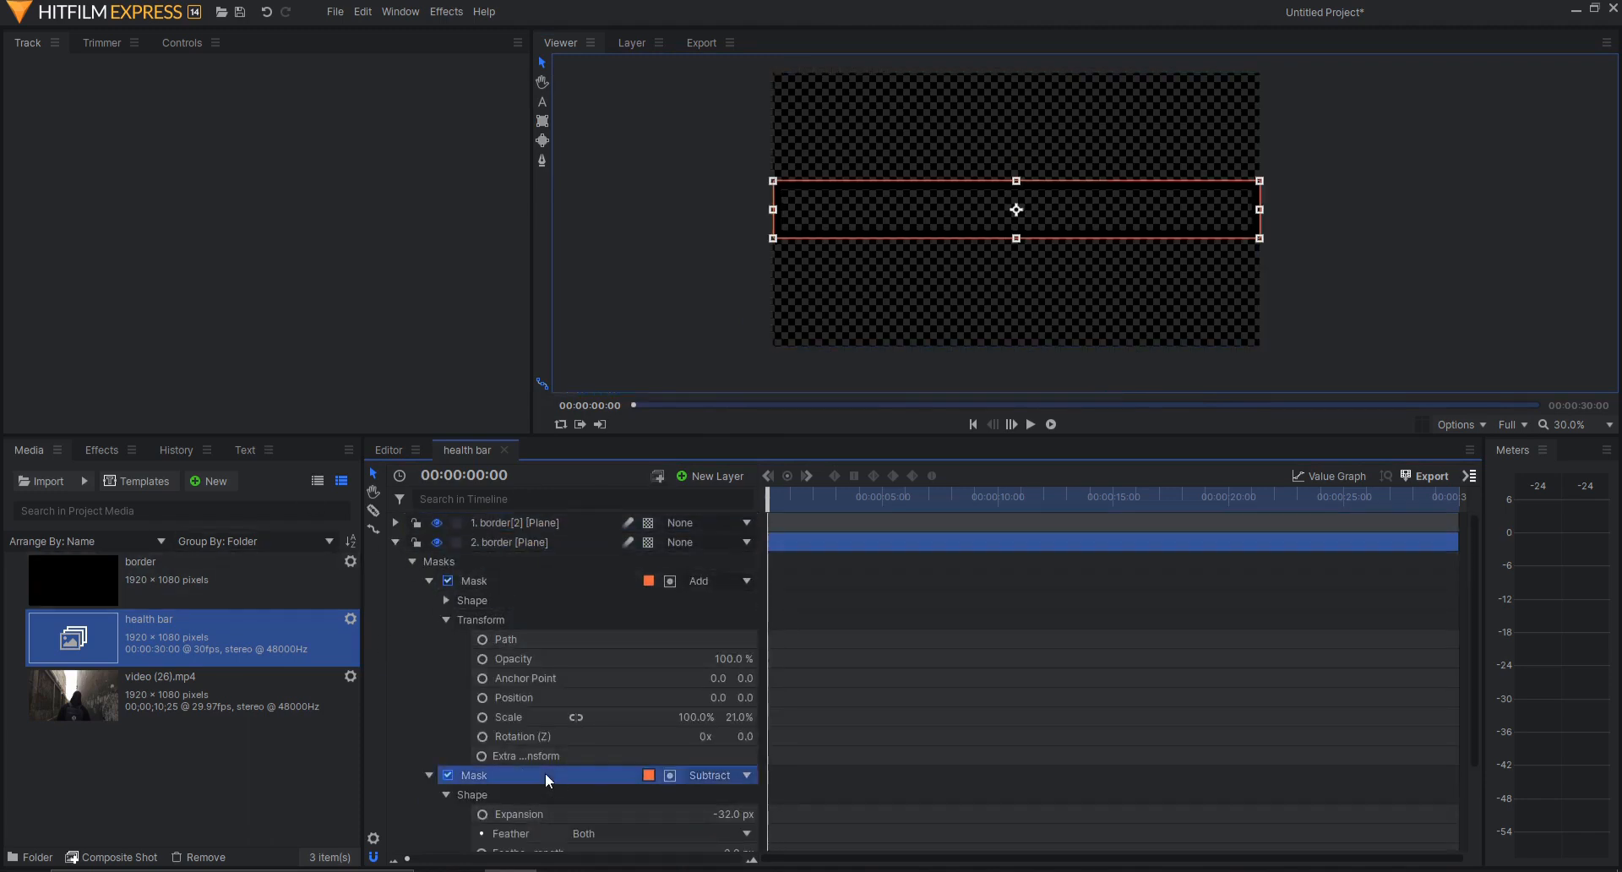
{"action": "key", "text": "Delete"}
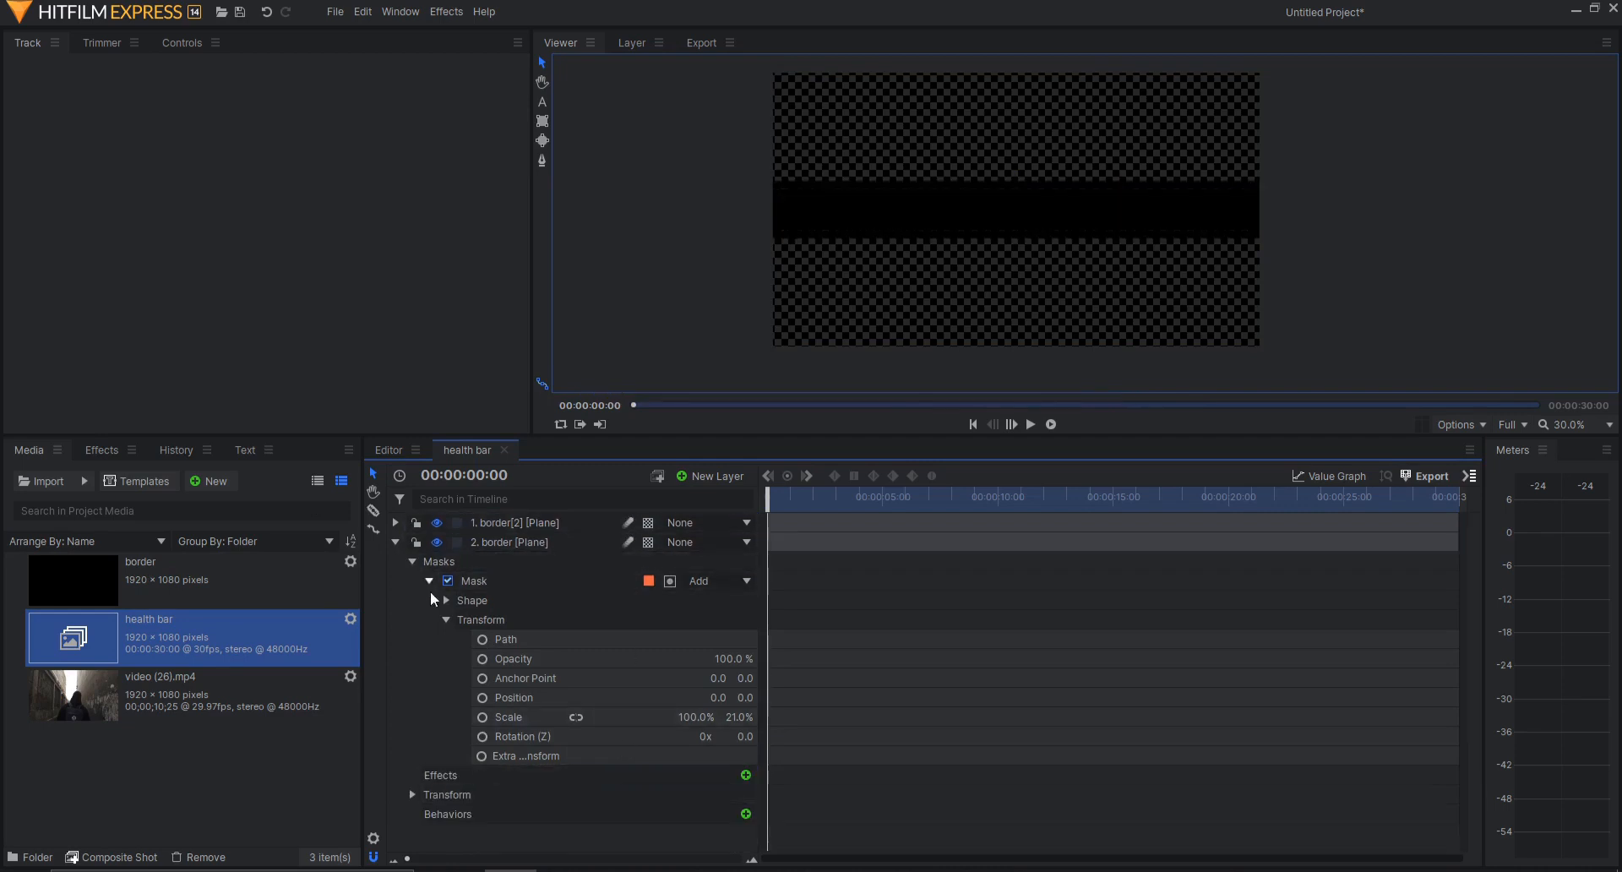
- Apply the Fill Color effect to the lower border plane and expand its settings
{"action": "left_click", "coordinate": [113, 452]}
{"action": "left_click_drag", "start_coordinate": [111, 481], "coordinate": [12, 483]}
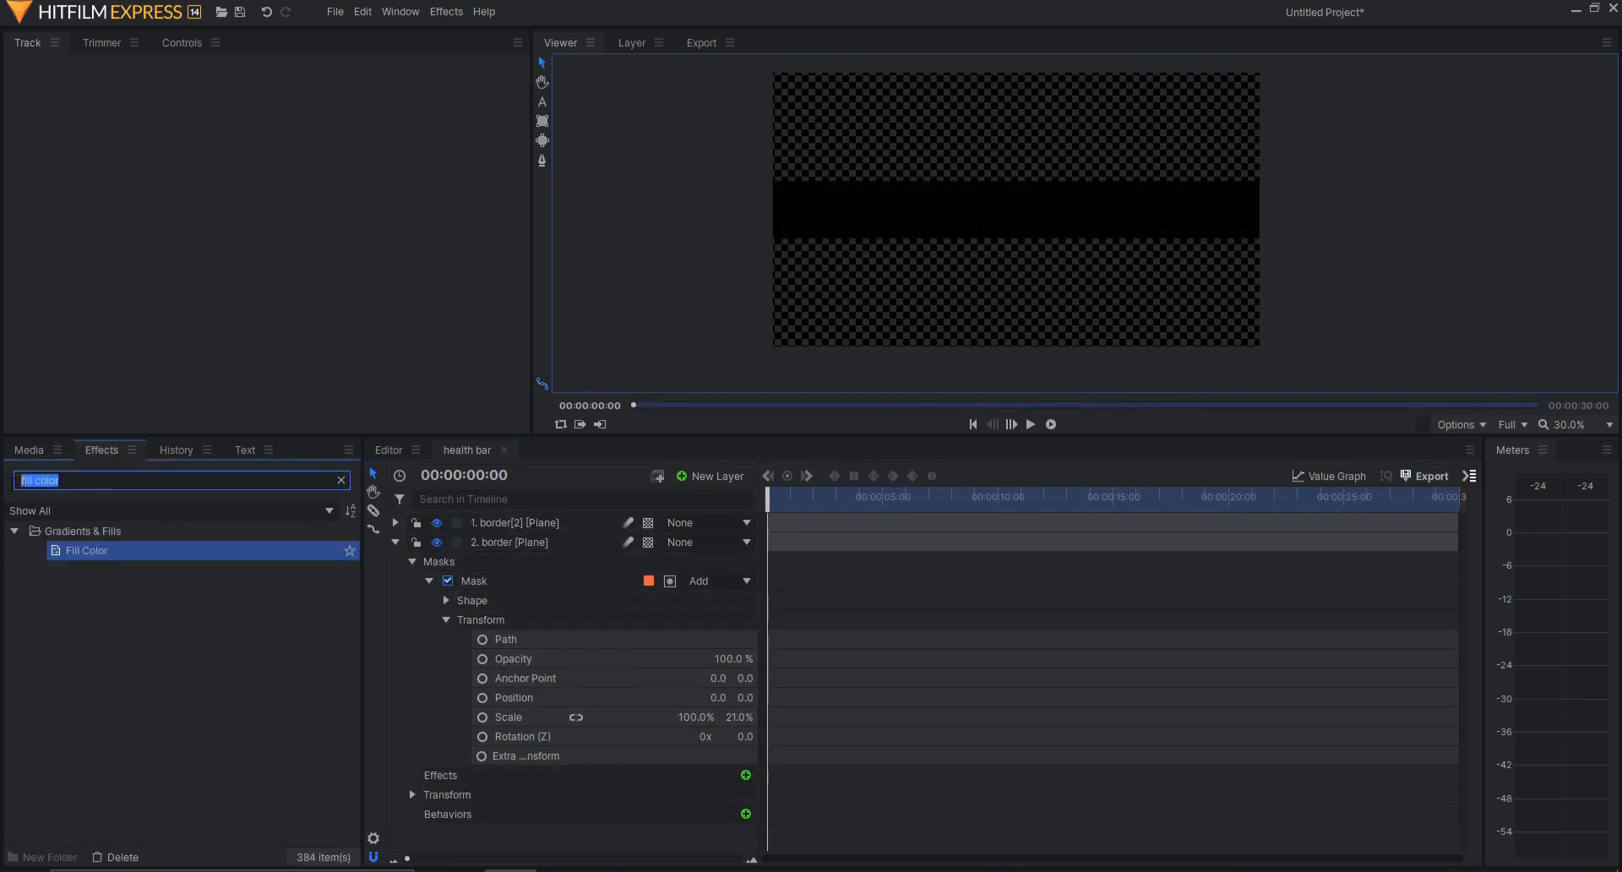
{"action": "left_click_drag", "start_coordinate": [97, 555], "coordinate": [174, 560]}
{"action": "left_click_drag", "start_coordinate": [542, 596], "coordinate": [541, 644]}
{"action": "left_click", "coordinate": [430, 794]}
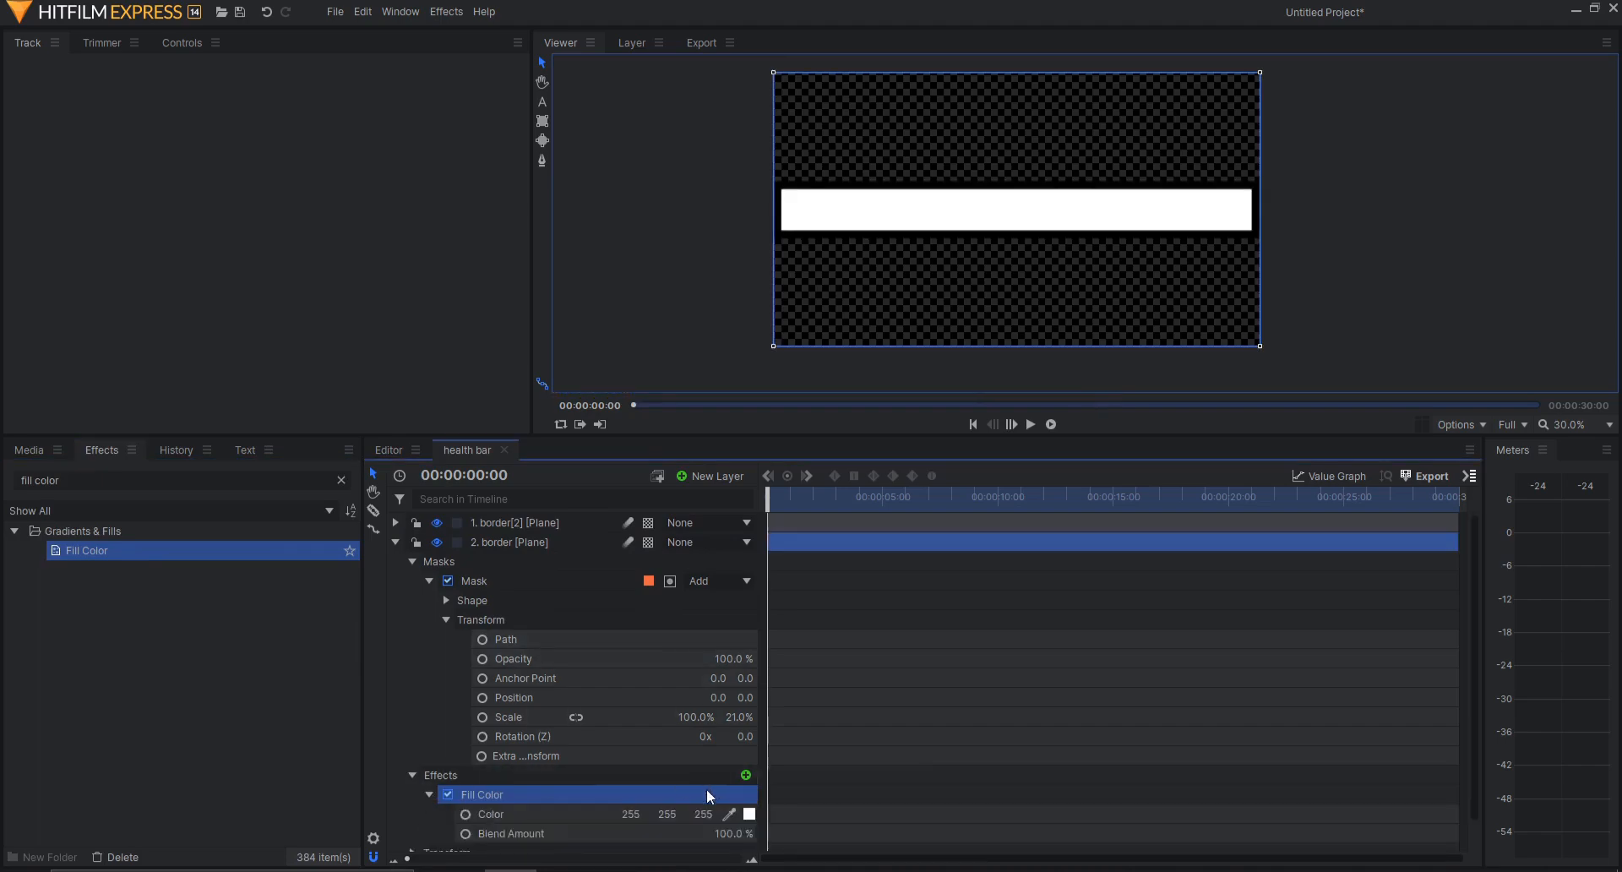
- Set the lower plane's Fill Color to green, #00ff00
{"action": "left_click", "coordinate": [749, 814]}
{"action": "left_click", "coordinate": [739, 299]}
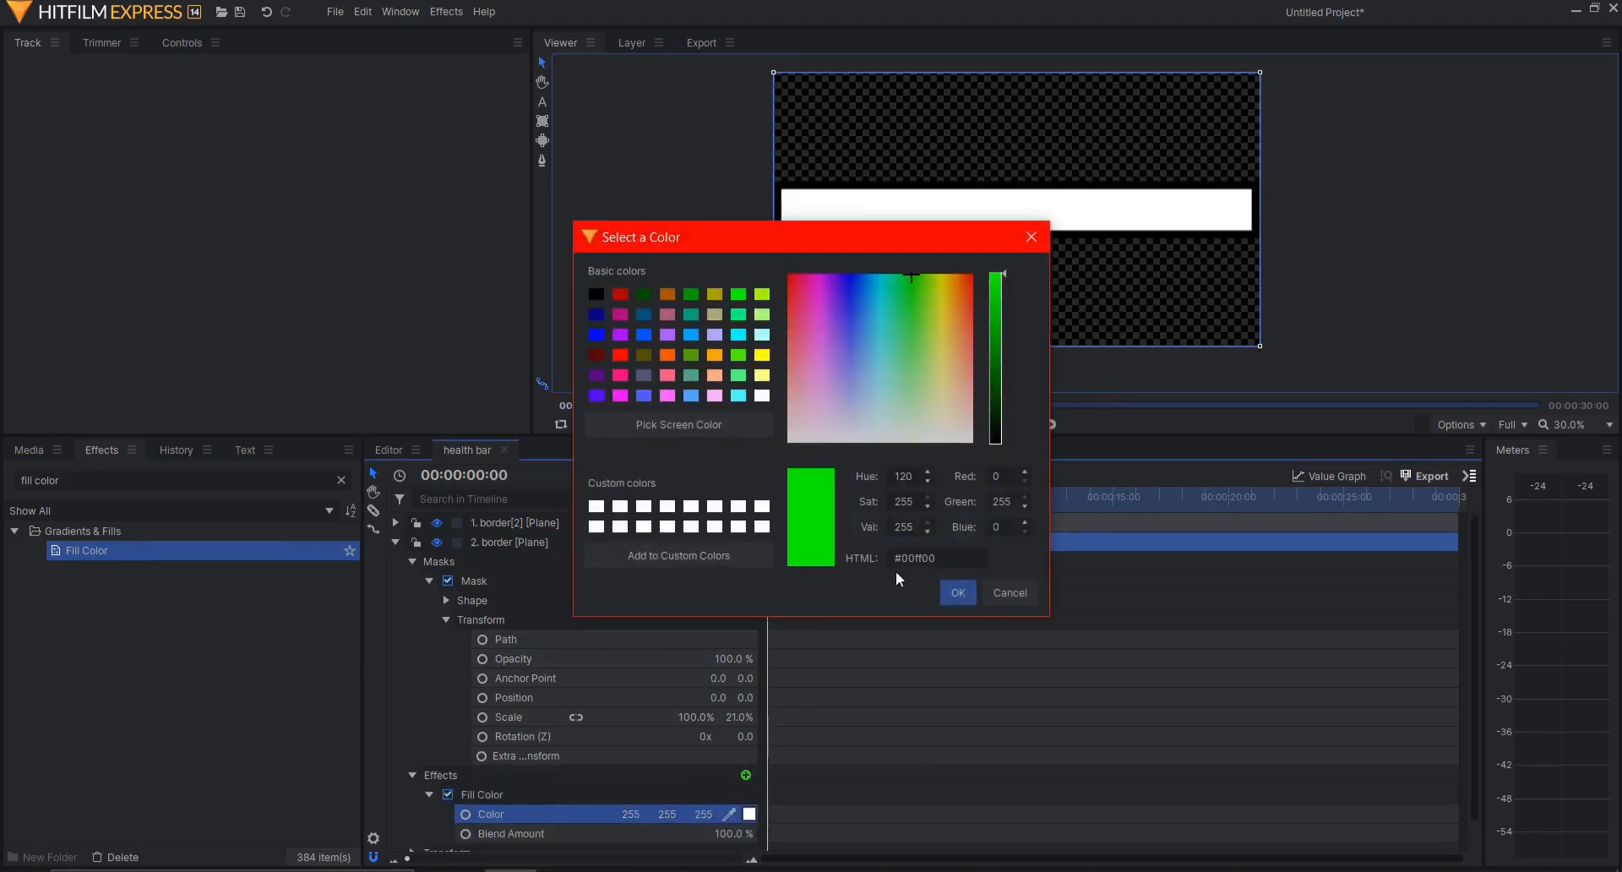
{"action": "left_click", "coordinate": [950, 593]}
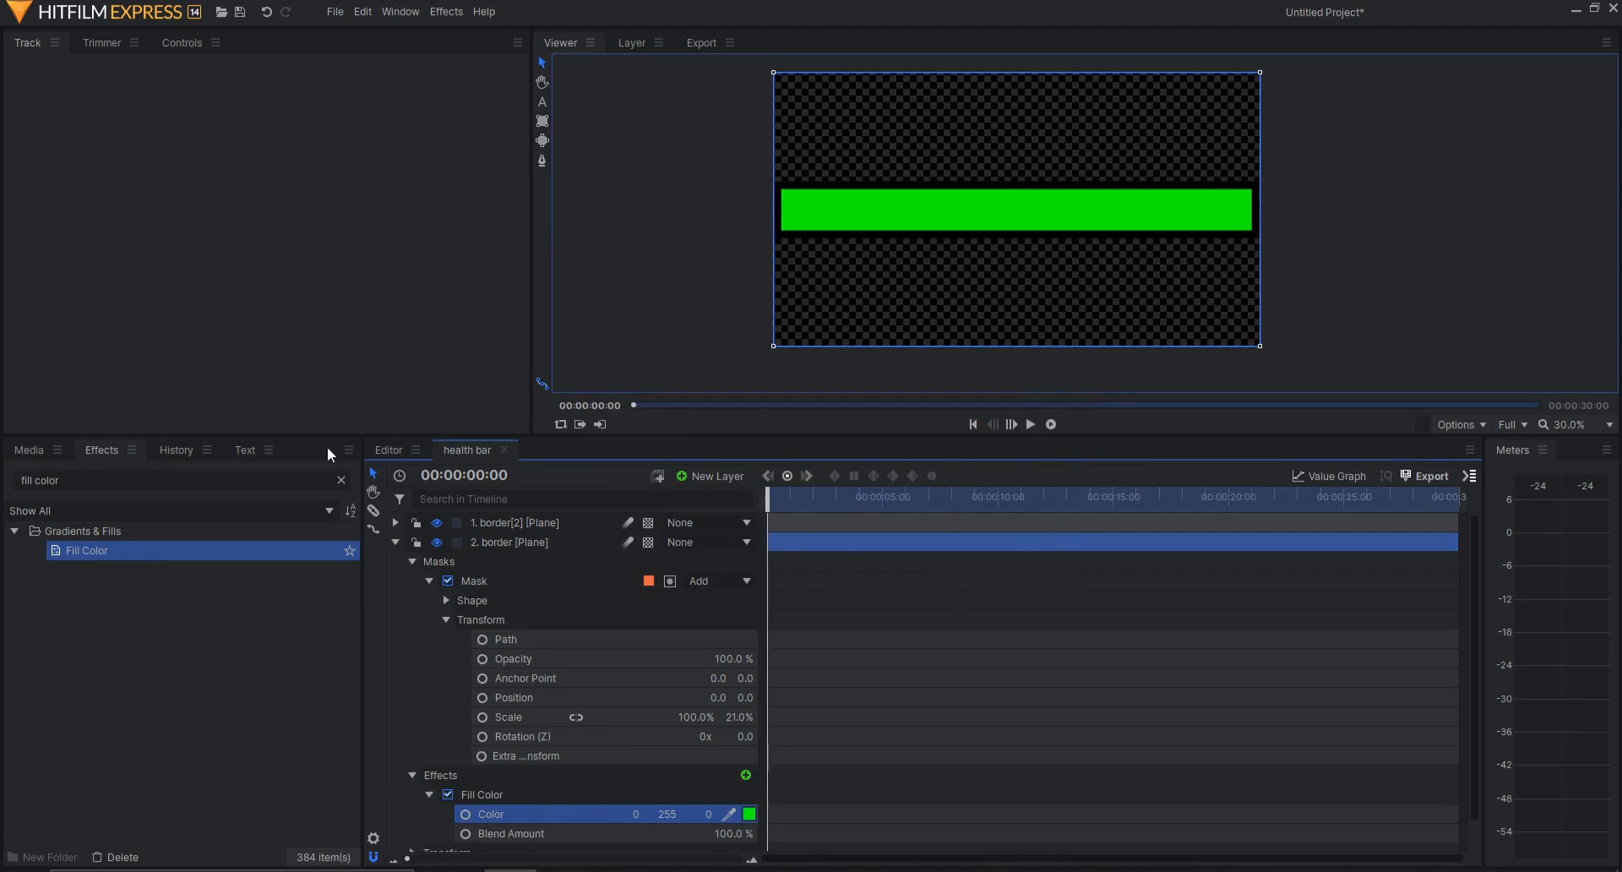
{"action": "left_click", "coordinate": [395, 543]}
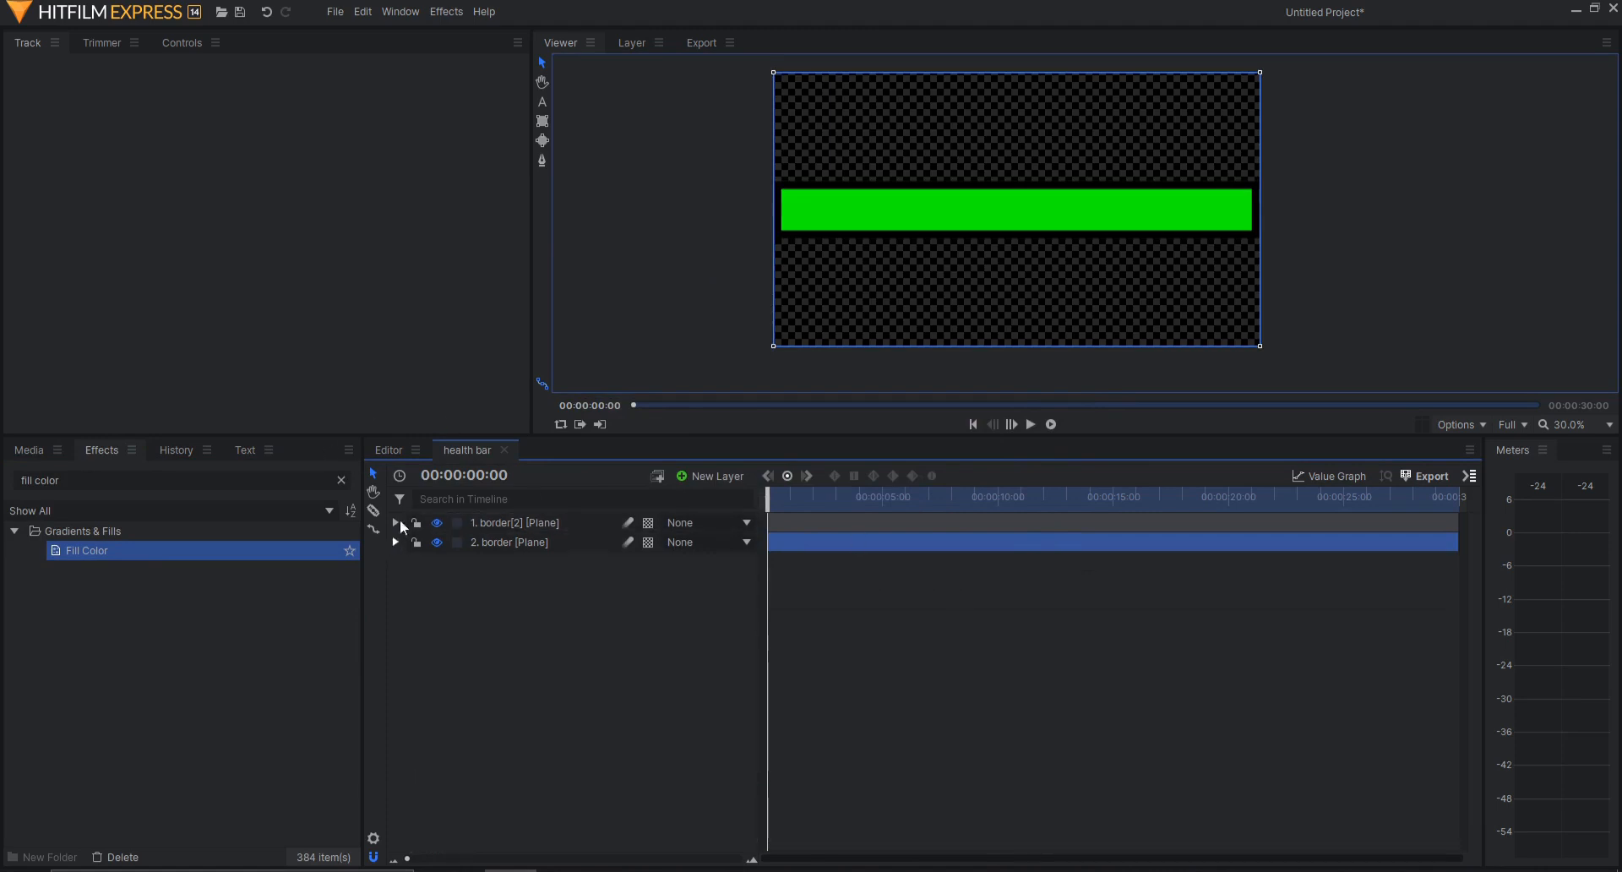
{"action": "left_click", "coordinate": [620, 110]}
{"action": "scroll", "coordinate": [1036, 225], "scroll_direction": "up", "scroll_amount": 1}
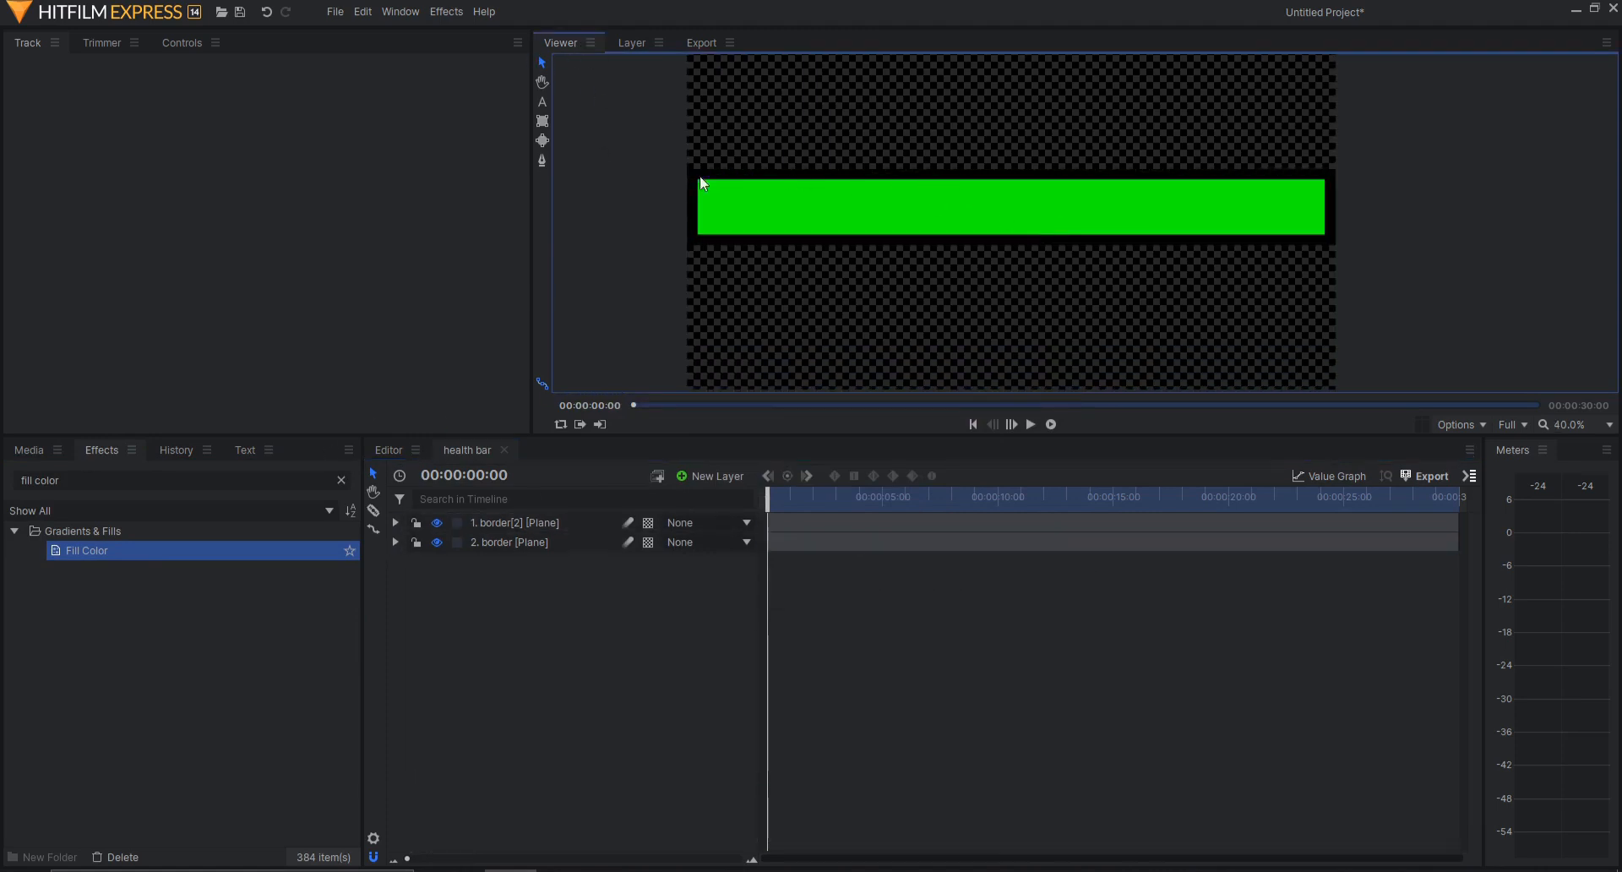
- Set the green plane's horizontal anchor point to -959 and move the plane horizontally to position -962.5
{"action": "left_click", "coordinate": [396, 541]}
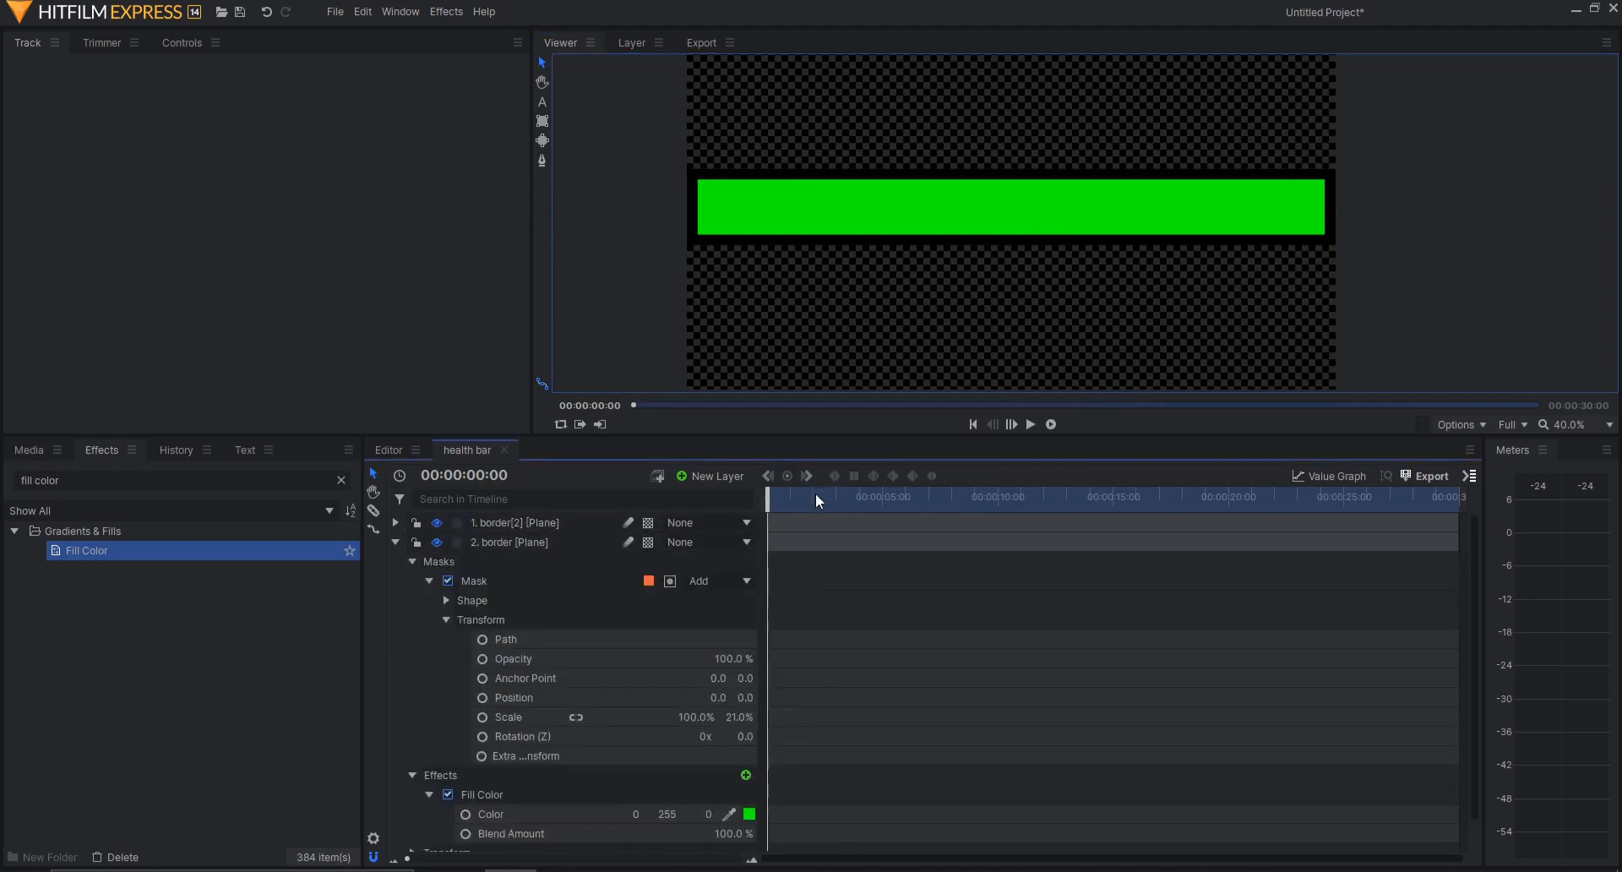
{"action": "left_click_drag", "start_coordinate": [815, 494], "coordinate": [765, 496]}
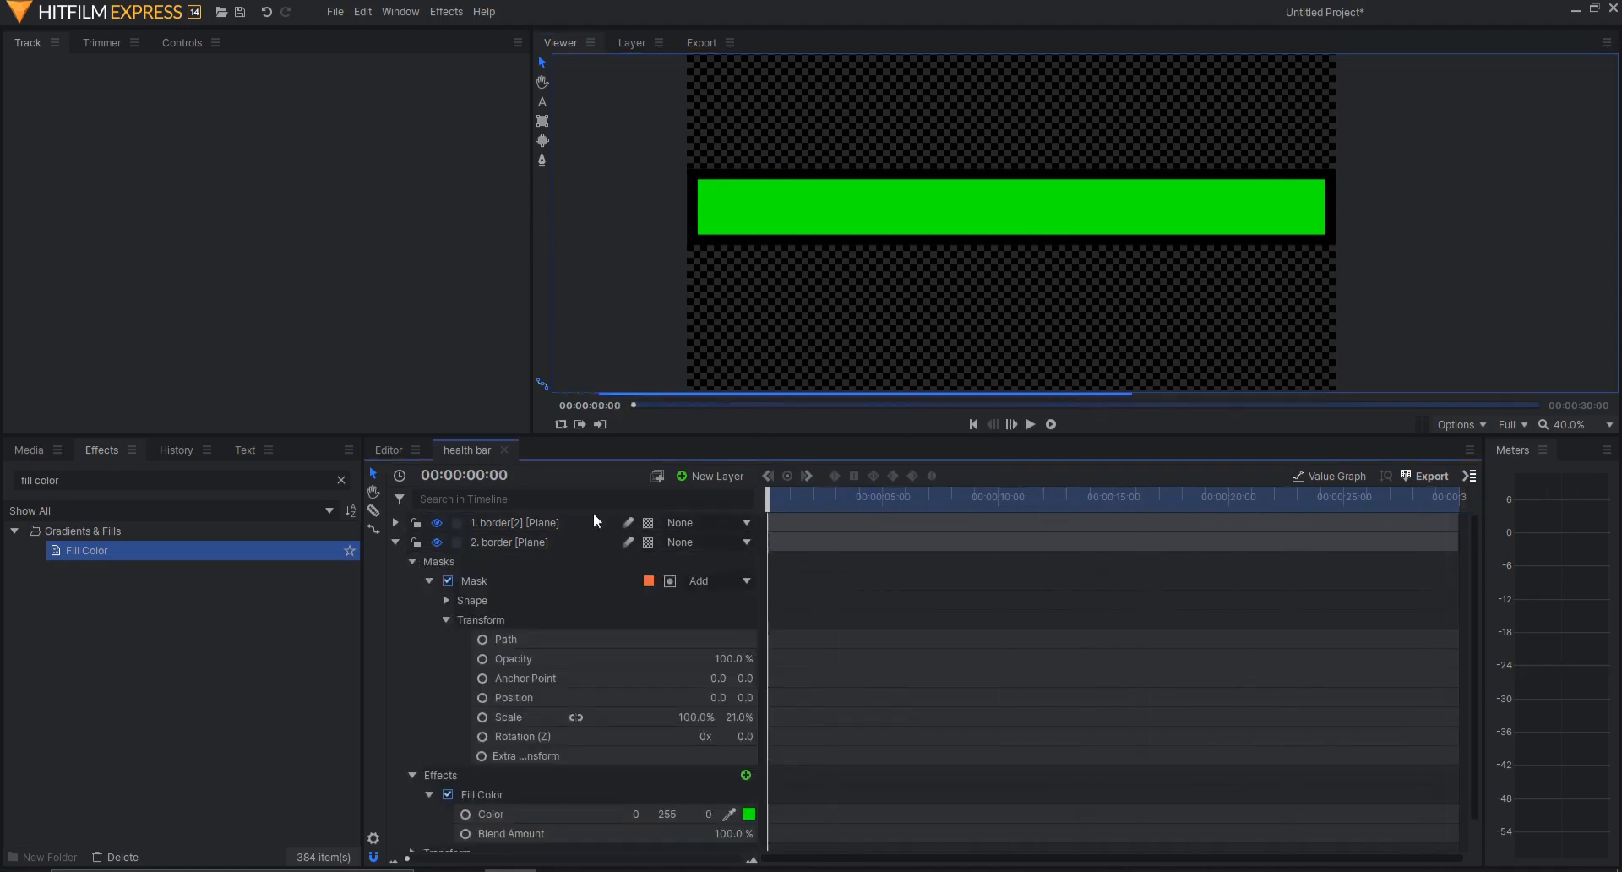
{"action": "scroll", "coordinate": [491, 626], "scroll_direction": "down", "scroll_amount": 1}
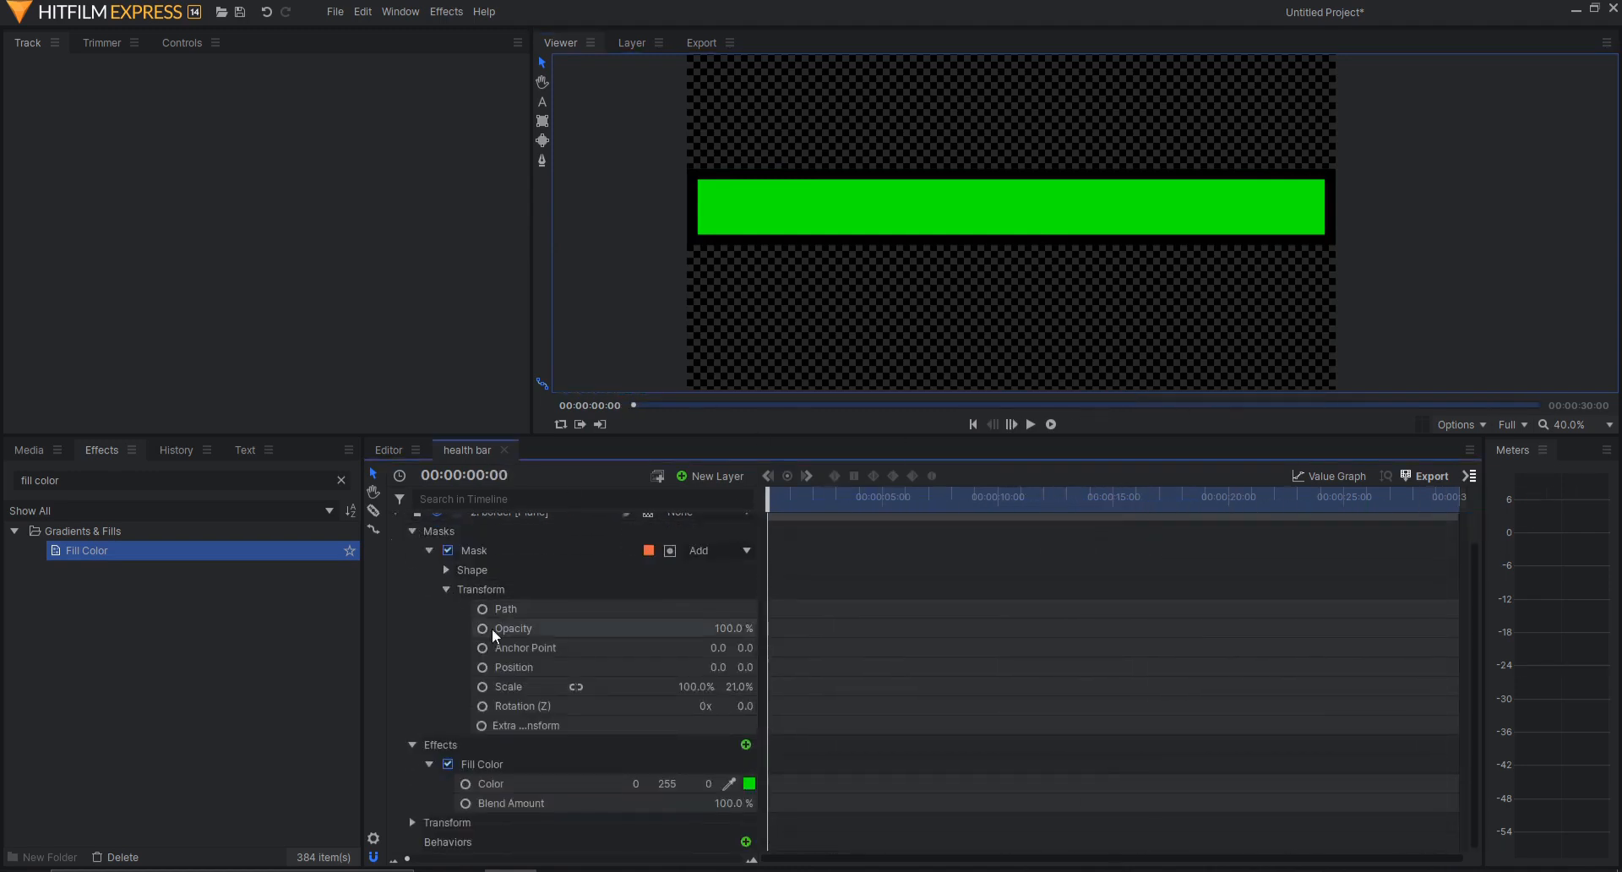
{"action": "left_click", "coordinate": [414, 823]}
{"action": "scroll", "coordinate": [506, 644], "scroll_direction": "up", "scroll_amount": 1}
{"action": "left_click", "coordinate": [503, 541]}
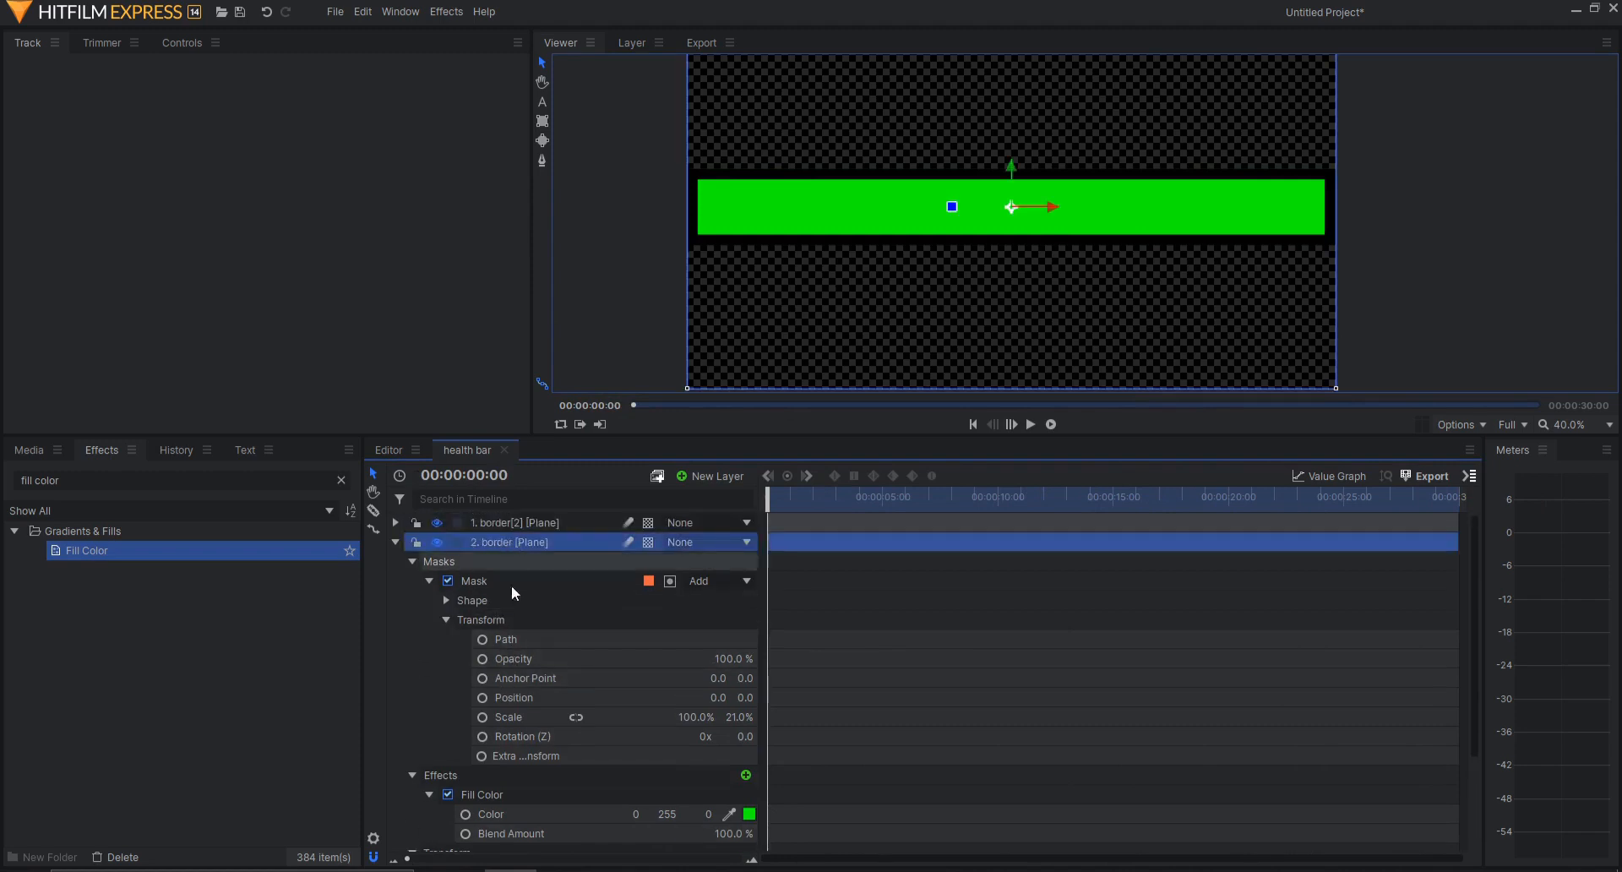
{"action": "scroll", "coordinate": [510, 585], "scroll_direction": "down", "scroll_amount": 4}
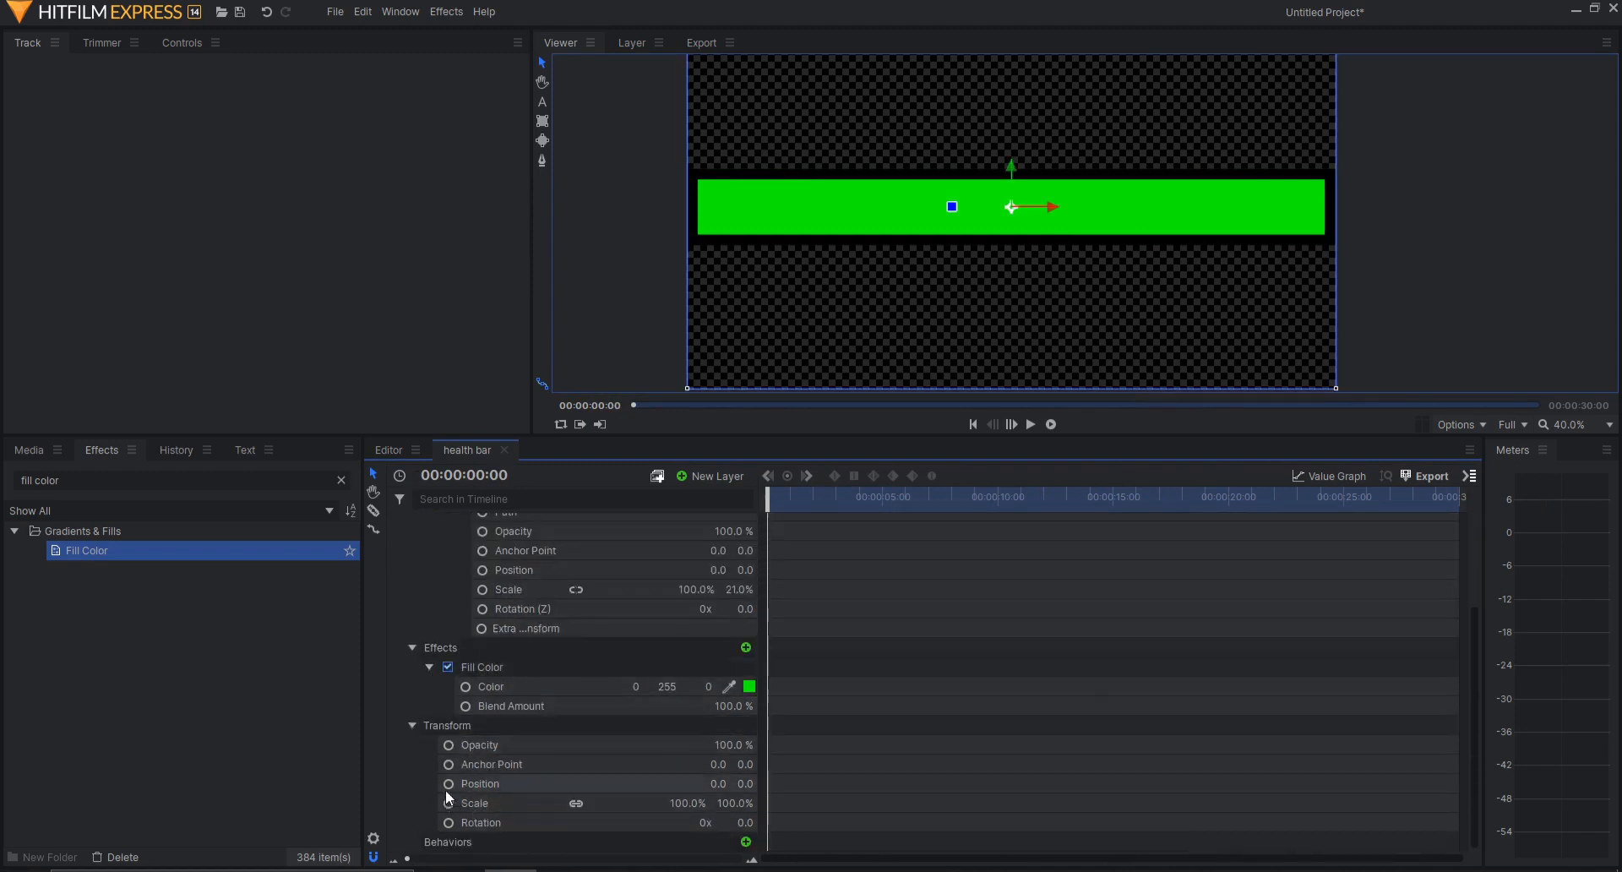
{"action": "left_click_drag", "start_coordinate": [719, 764], "coordinate": [610, 764]}
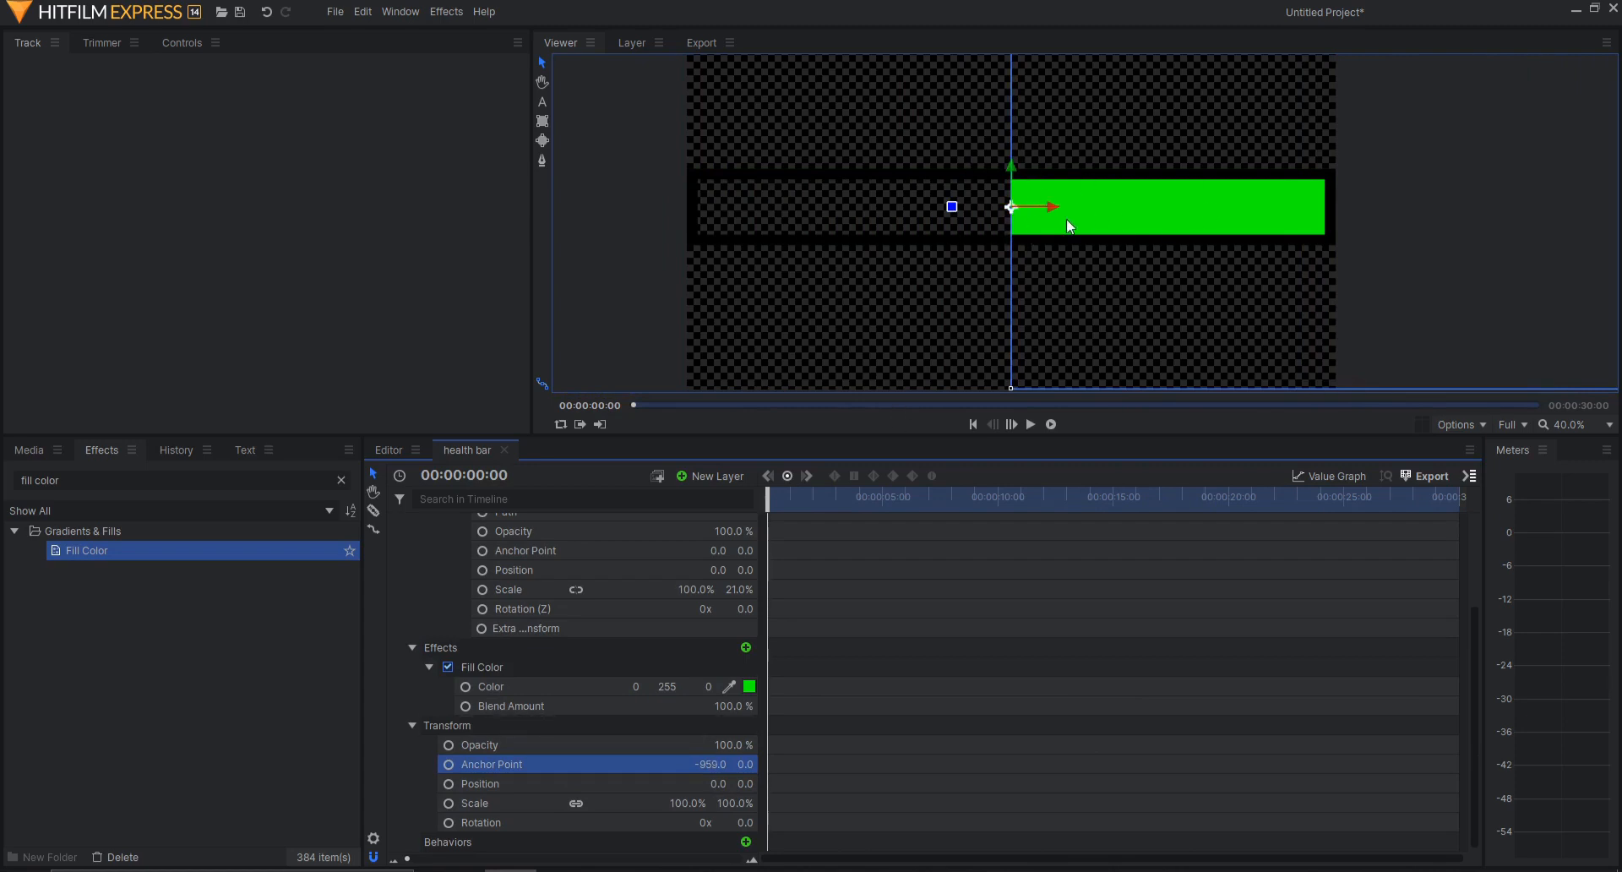
{"action": "left_click_drag", "start_coordinate": [1050, 206], "coordinate": [723, 211]}
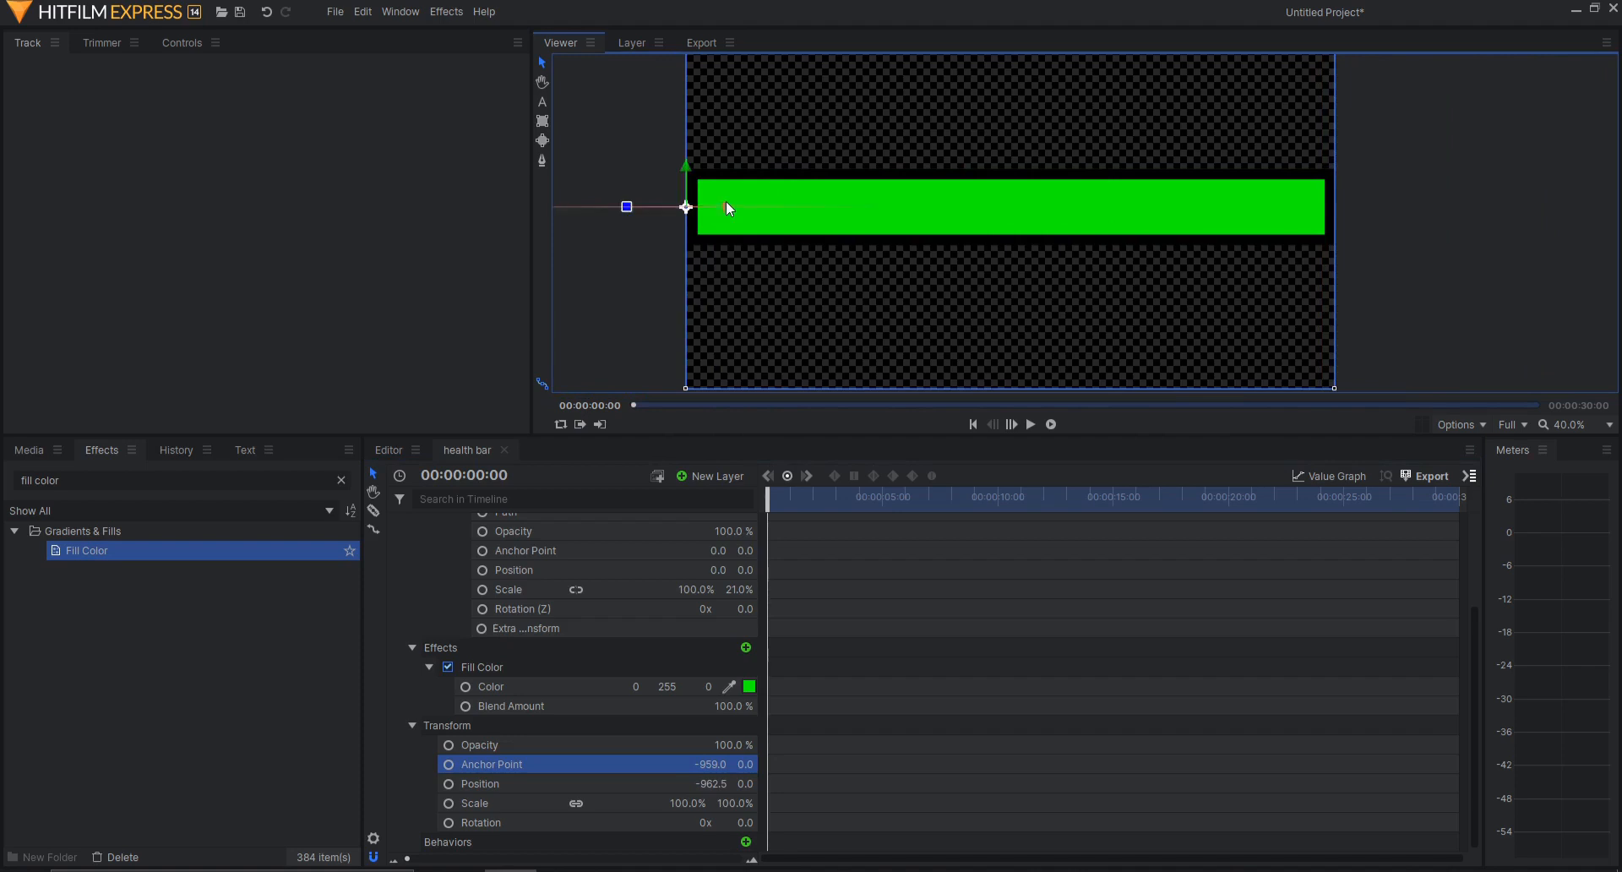
- Try scaling the green plane uniformly to 63% and shifting its horizontal anchor point to -274, undoing both changes
{"action": "scroll", "coordinate": [776, 686], "scroll_direction": "up", "scroll_amount": 1}
{"action": "scroll", "coordinate": [713, 723], "scroll_direction": "down", "scroll_amount": 1}
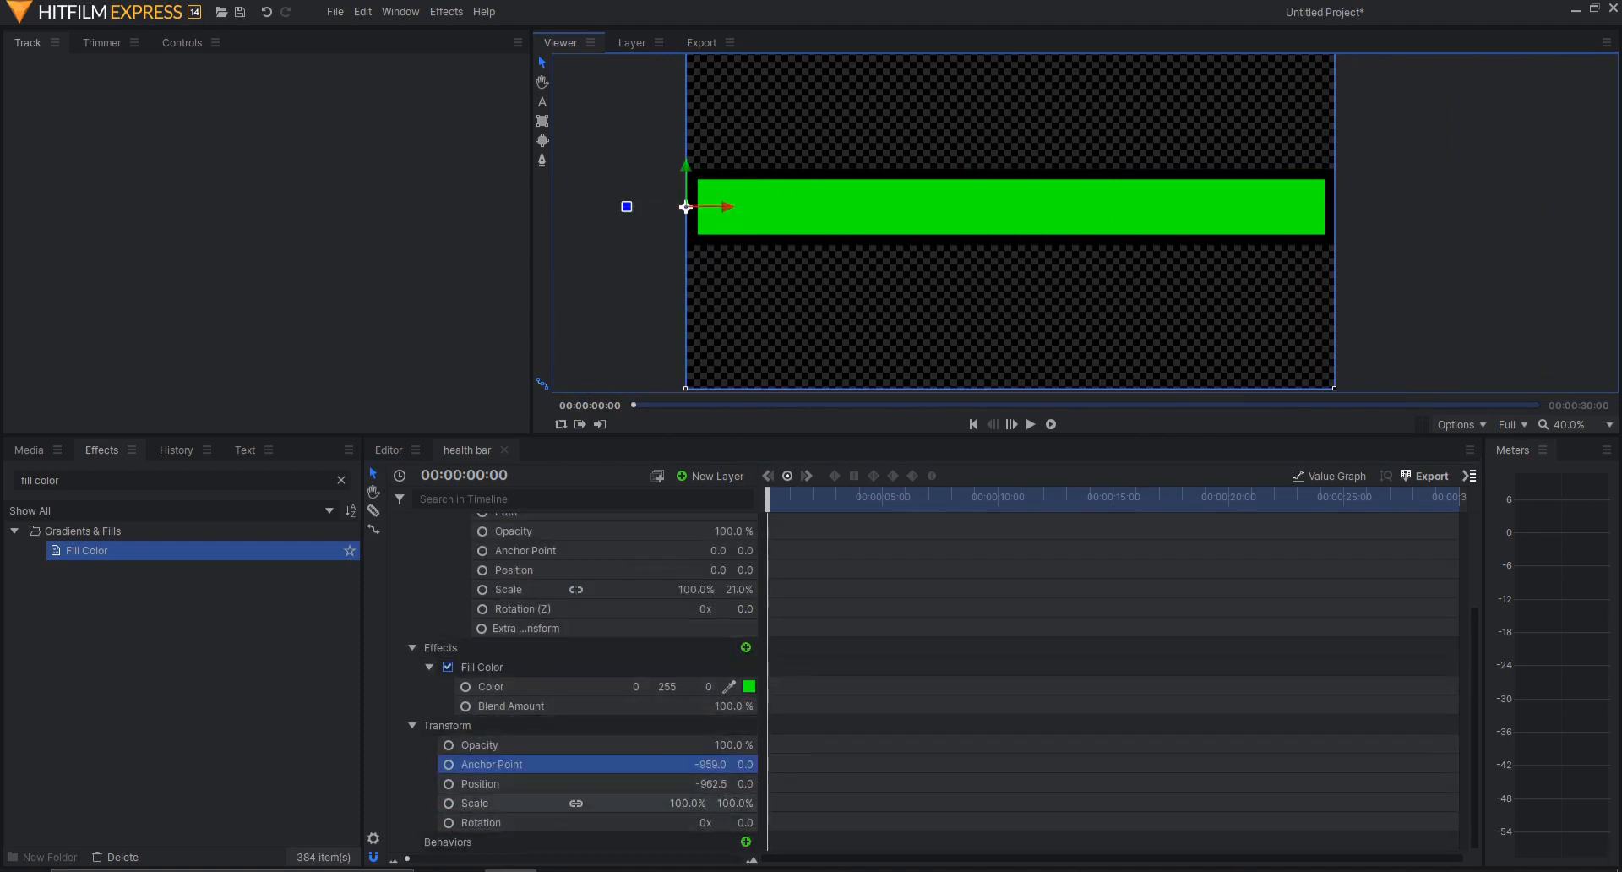
{"action": "left_click_drag", "start_coordinate": [730, 804], "coordinate": [699, 805]}
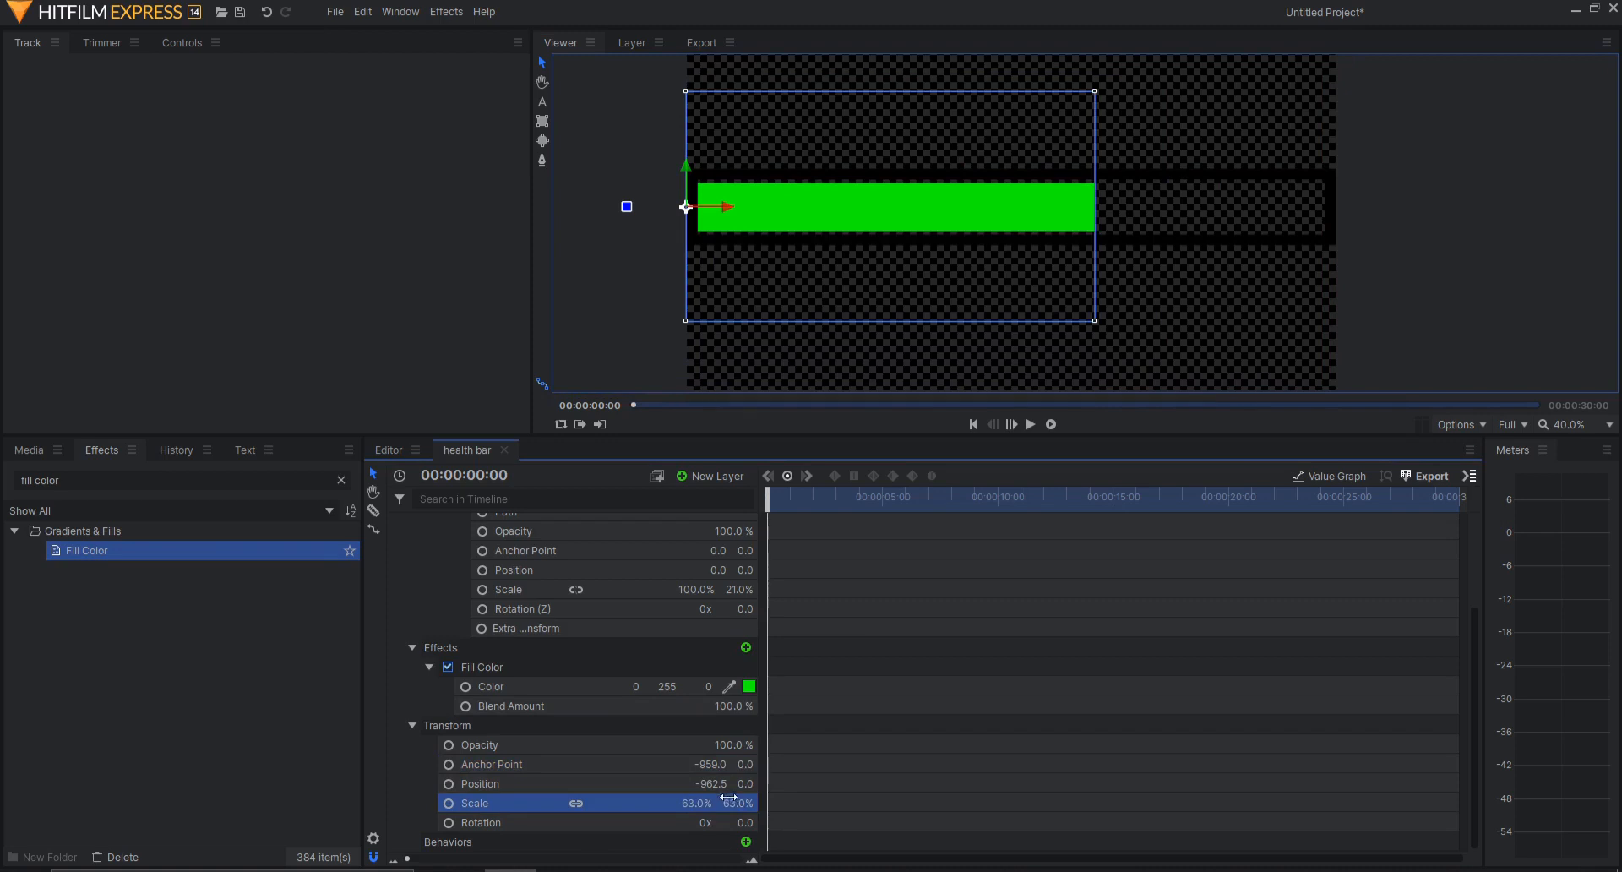
{"action": "key", "text": "ctrl+z"}
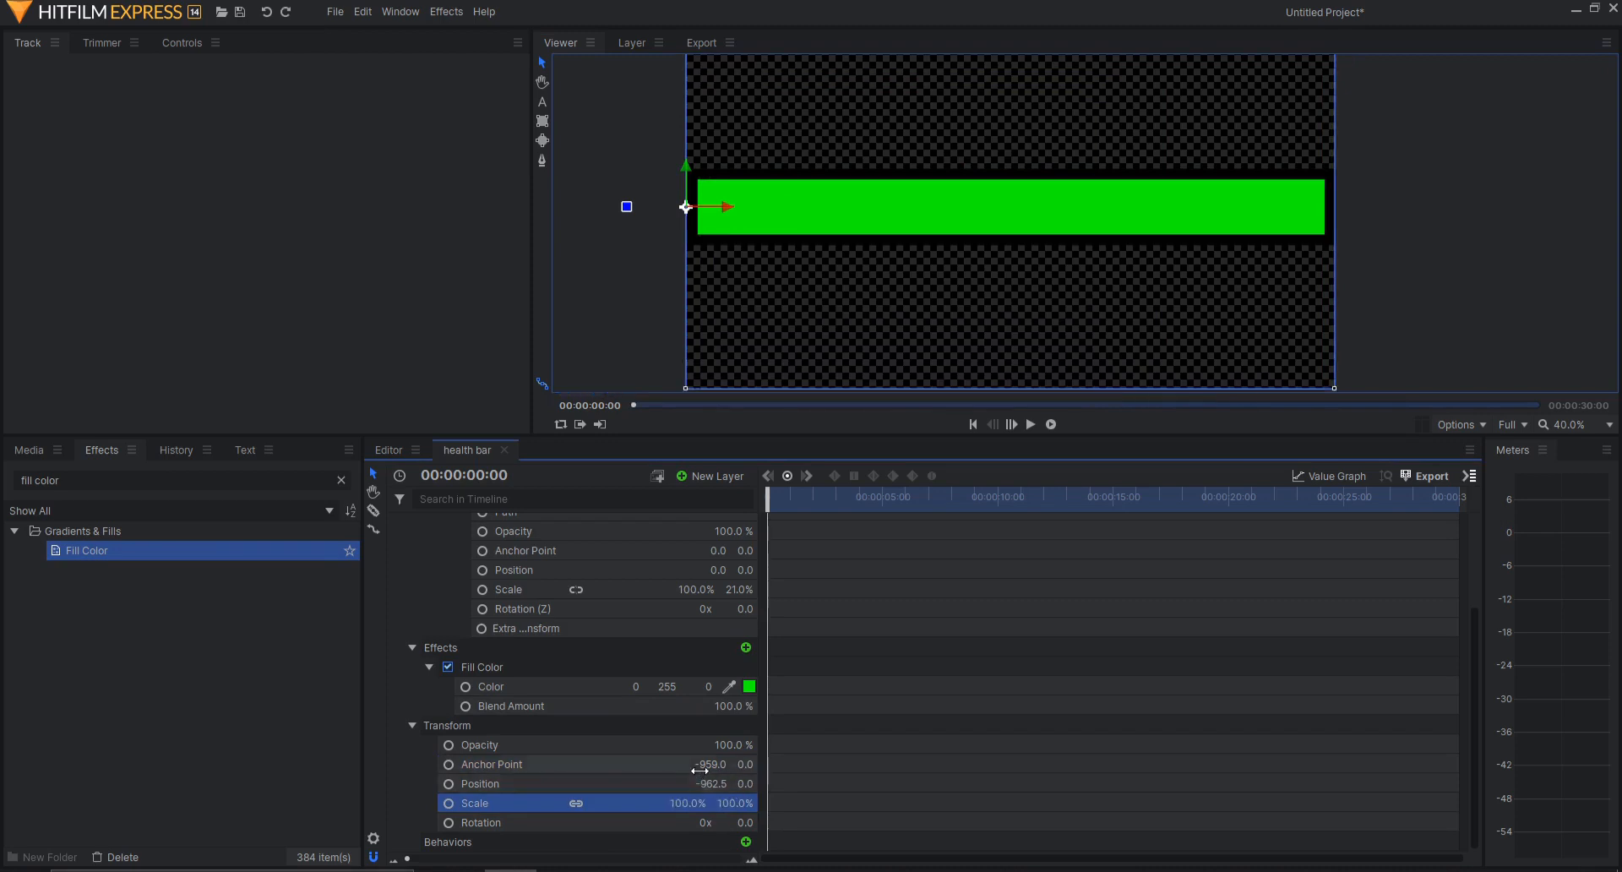
{"action": "left_click_drag", "start_coordinate": [709, 763], "coordinate": [811, 764]}
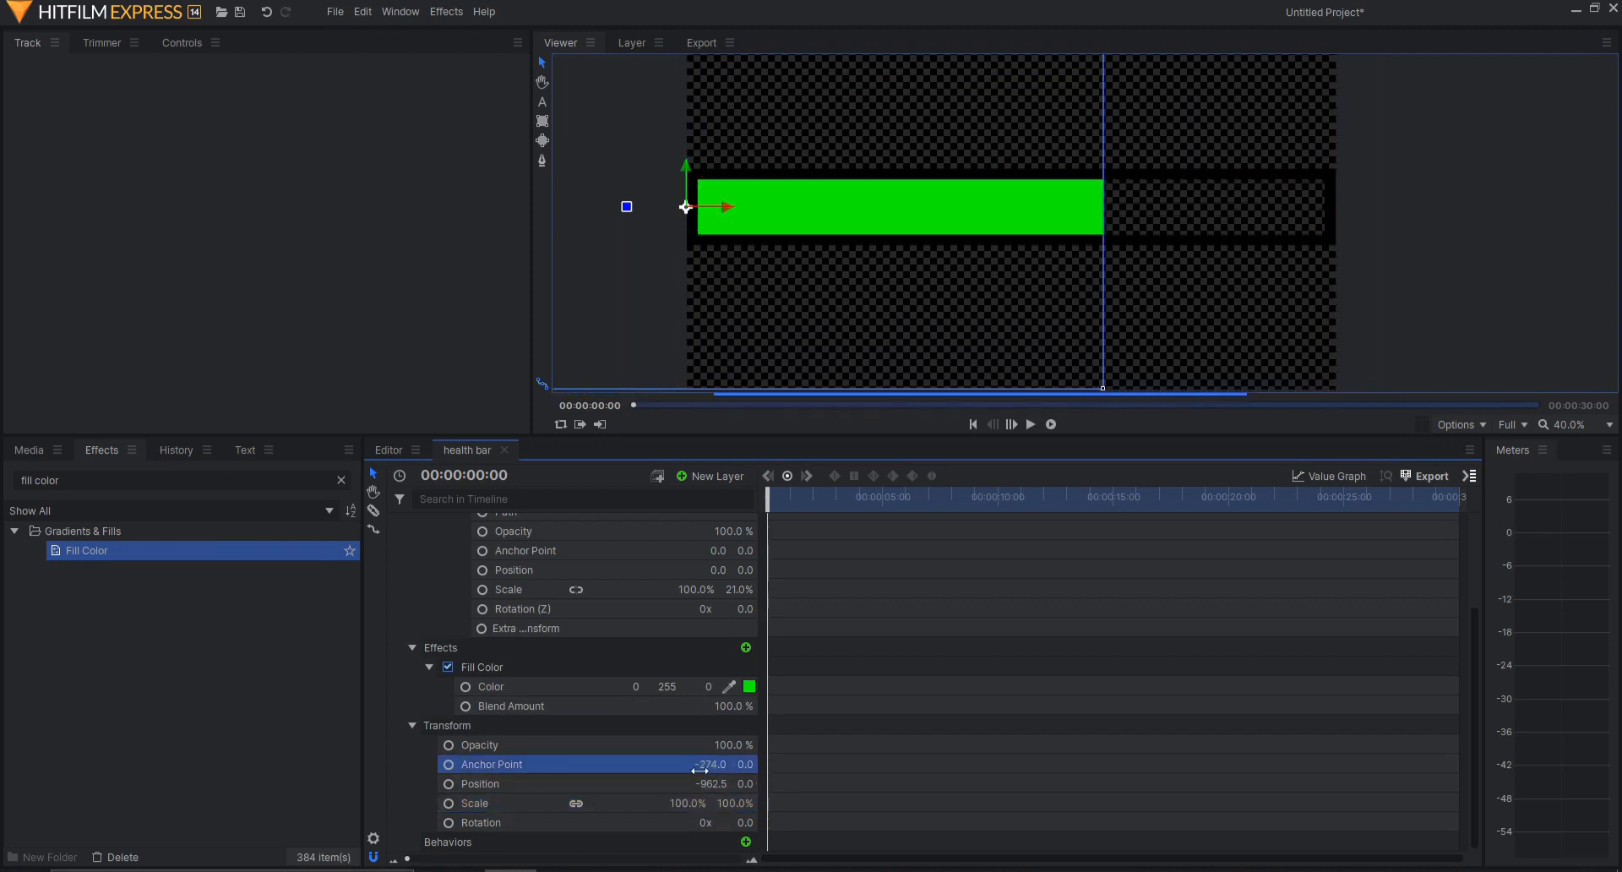
{"action": "key", "text": "ctrl+z"}
- Set the green plane's horizontal position to -963.5 and unlink its Scale axes, undoing a test change of the horizontal scale
{"action": "mouse_move", "coordinate": [710, 778]}
{"action": "left_mouse_down"}
{"action": "mouse_move", "coordinate": [483, 778]}
{"action": "mouse_move", "coordinate": [750, 778]}
{"action": "mouse_move", "coordinate": [690, 779]}
{"action": "mouse_move", "coordinate": [710, 786]}
{"action": "left_mouse_up"}
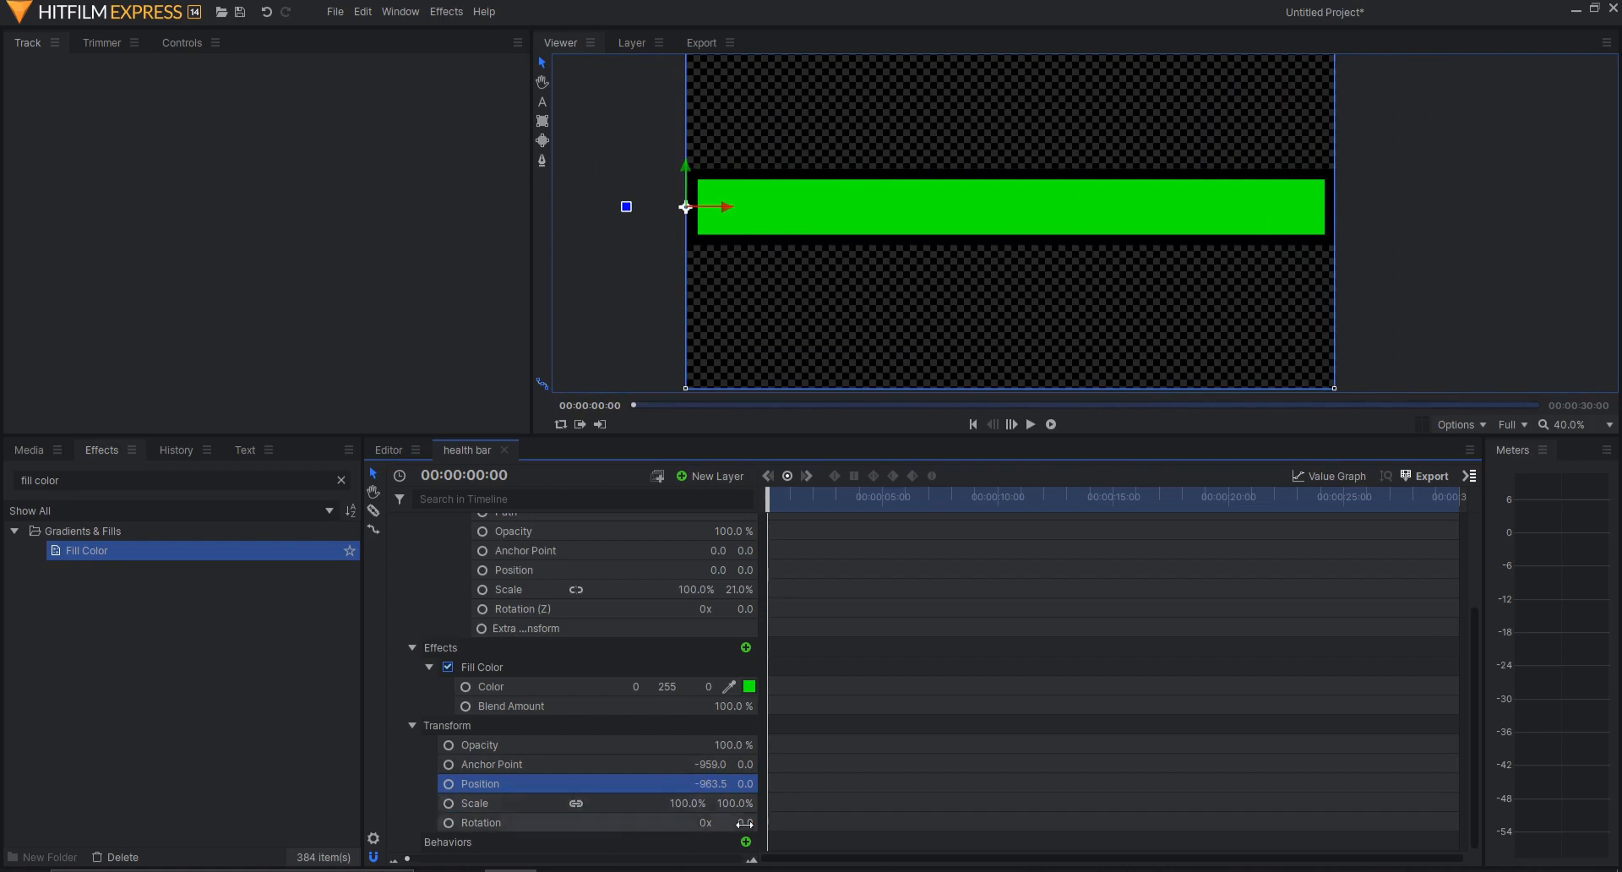
{"action": "left_click", "coordinate": [576, 802]}
{"action": "mouse_move", "coordinate": [697, 802]}
{"action": "left_mouse_down"}
{"action": "mouse_move", "coordinate": [651, 803]}
{"action": "mouse_move", "coordinate": [710, 803]}
{"action": "mouse_move", "coordinate": [656, 803]}
{"action": "mouse_move", "coordinate": [710, 803]}
{"action": "mouse_move", "coordinate": [681, 803]}
{"action": "mouse_move", "coordinate": [688, 784]}
{"action": "mouse_move", "coordinate": [673, 784]}
{"action": "mouse_move", "coordinate": [729, 803]}
{"action": "mouse_move", "coordinate": [708, 803]}
{"action": "left_mouse_up"}
{"action": "key", "text": "ctrl+z"}
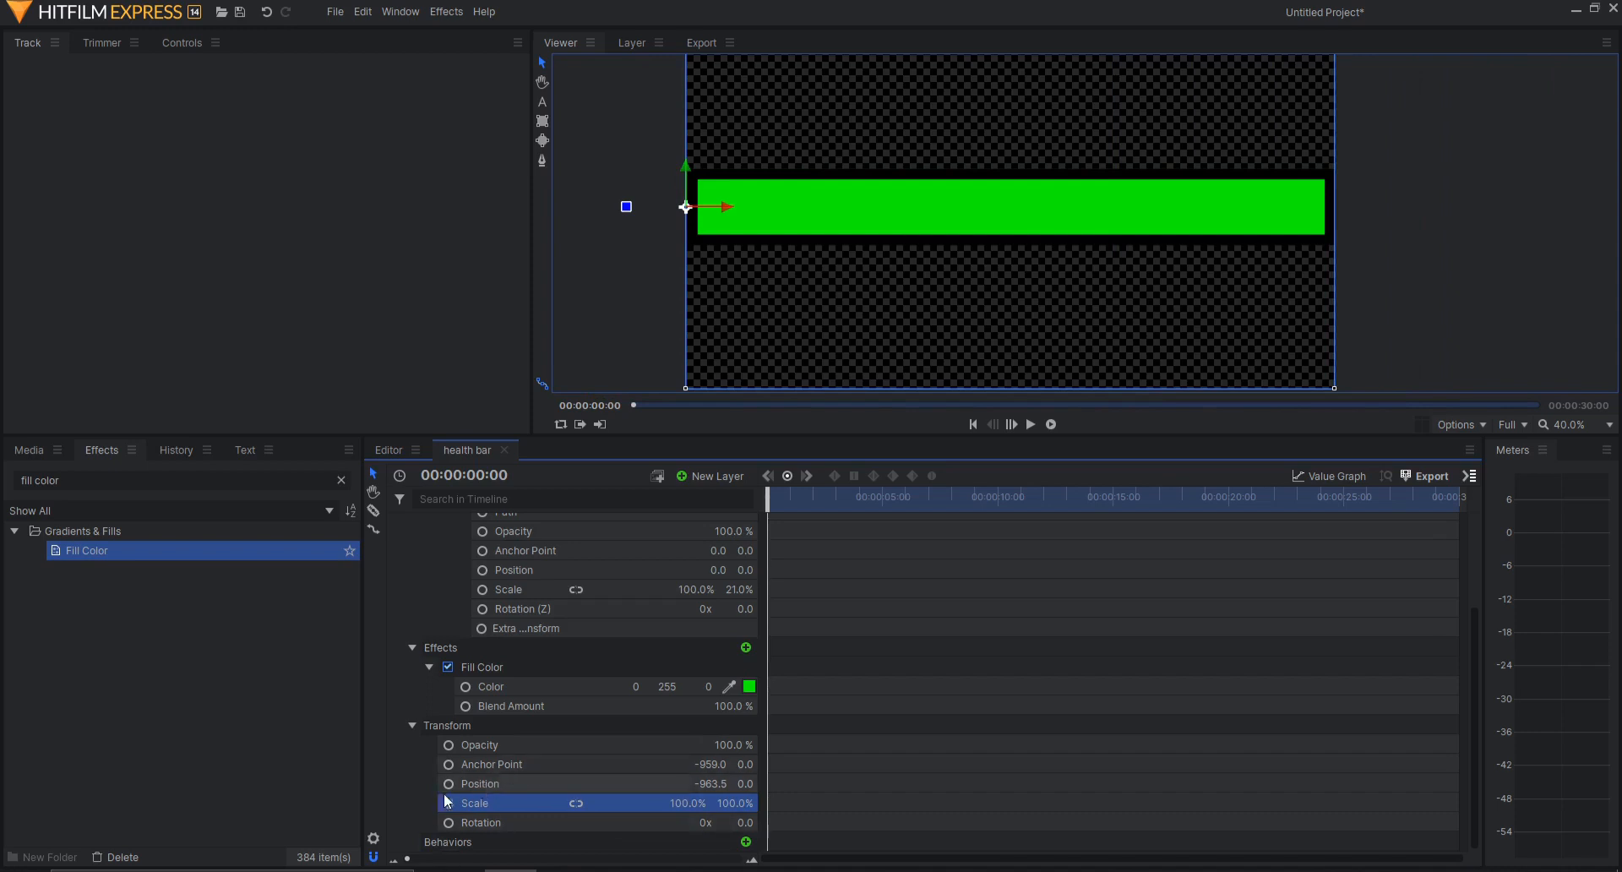
- Add 100% Scale keyframes to the green plane at 00:00:00:00 and 00:00:02:29
{"action": "scroll", "coordinate": [823, 674], "scroll_direction": "up", "scroll_amount": 3}
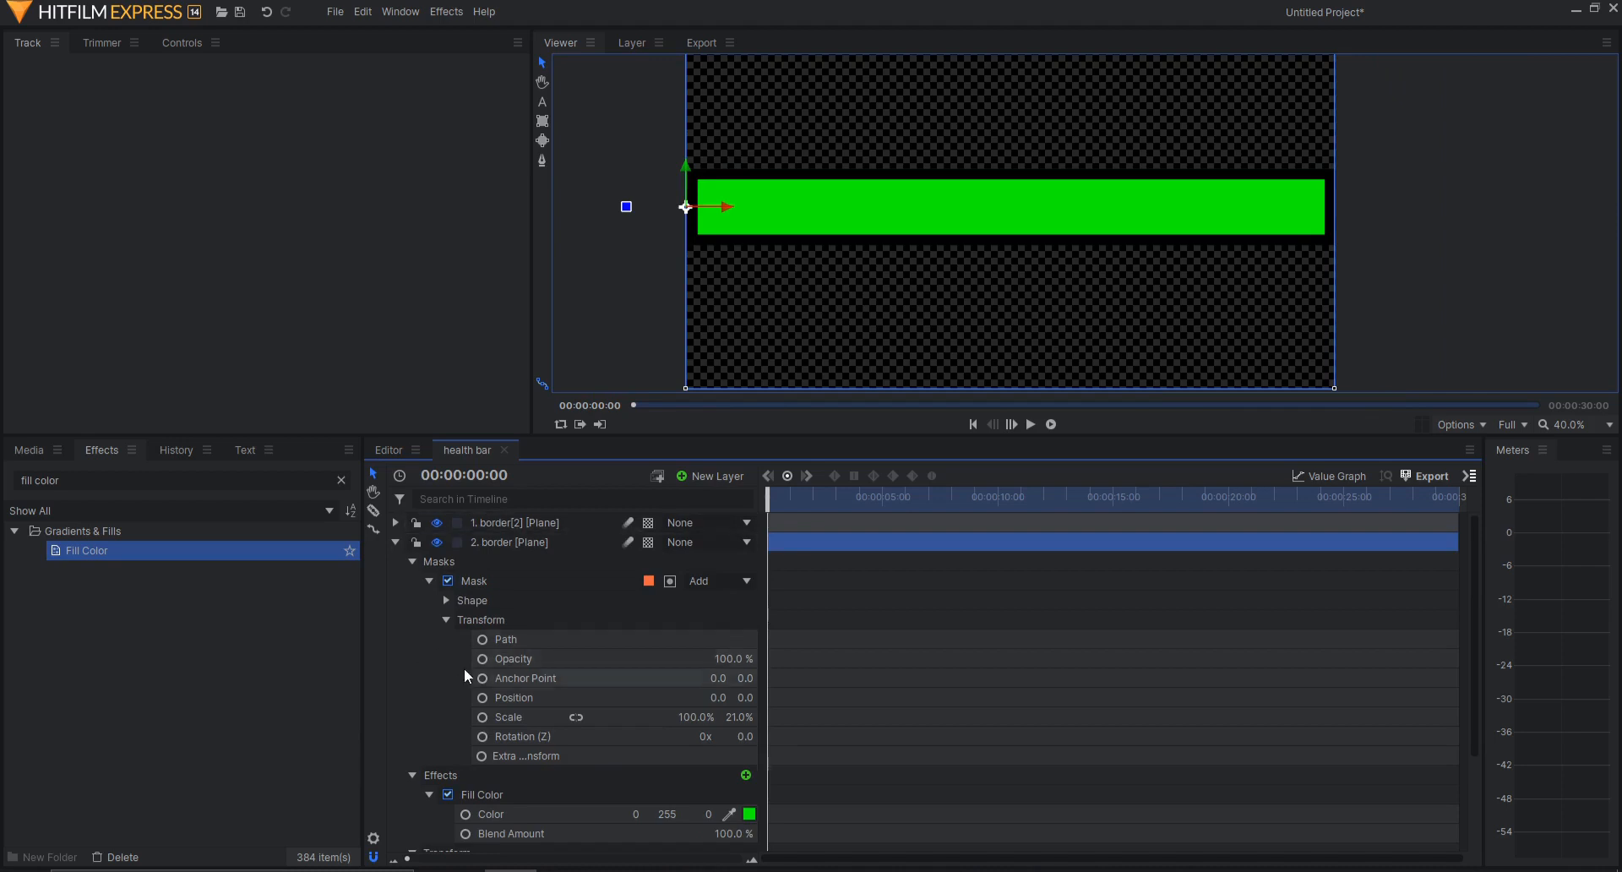
{"action": "scroll", "coordinate": [464, 673], "scroll_direction": "down", "scroll_amount": 3}
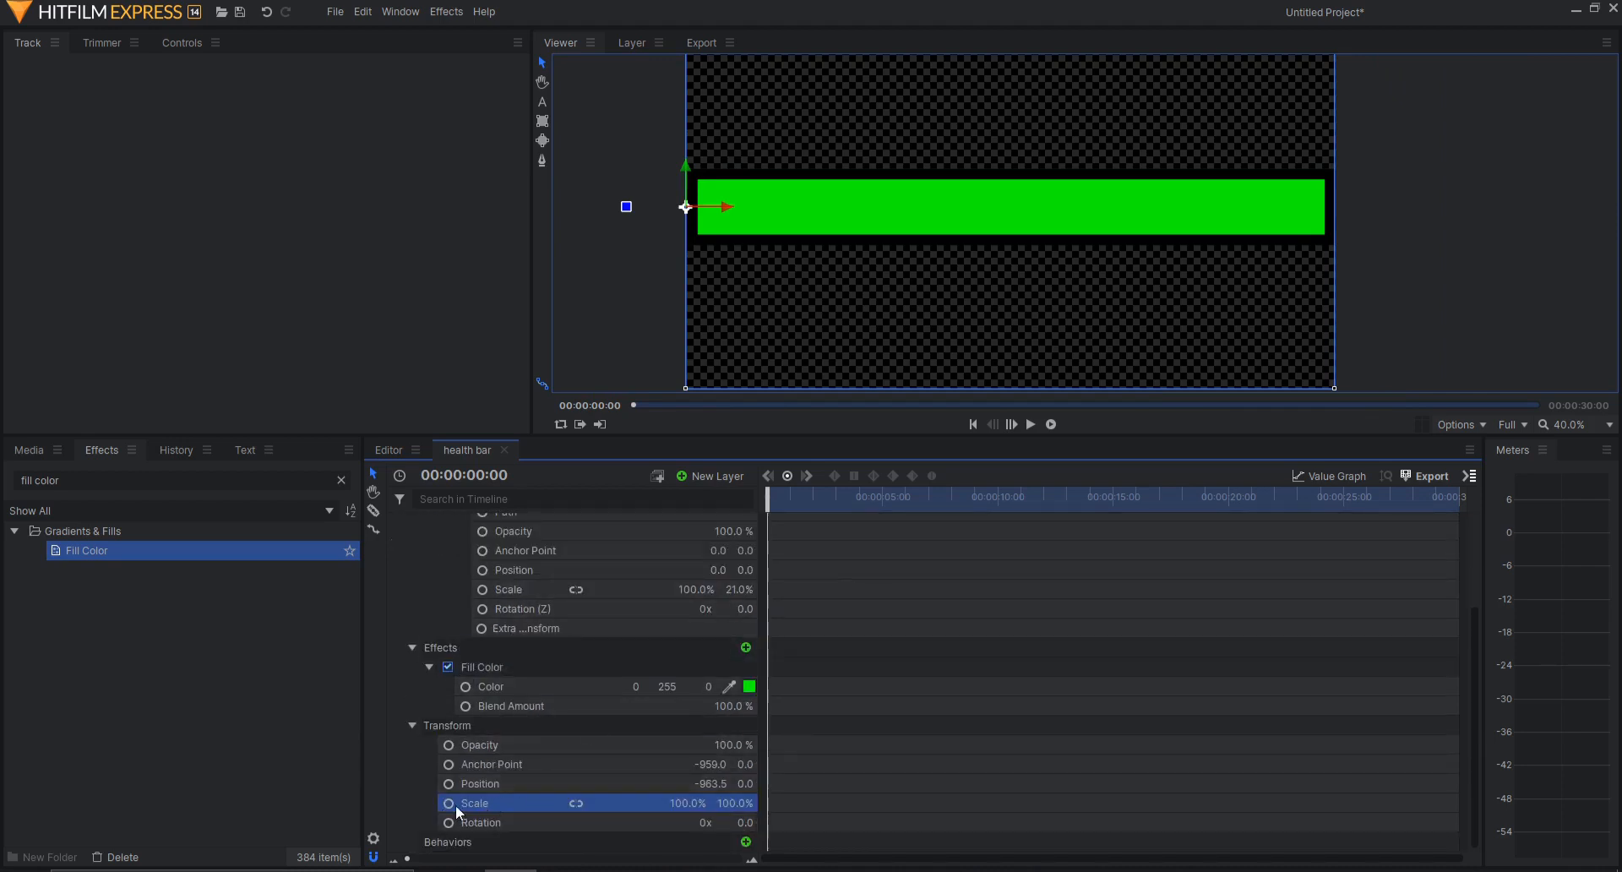
{"action": "left_click_drag", "start_coordinate": [823, 503], "coordinate": [836, 498]}
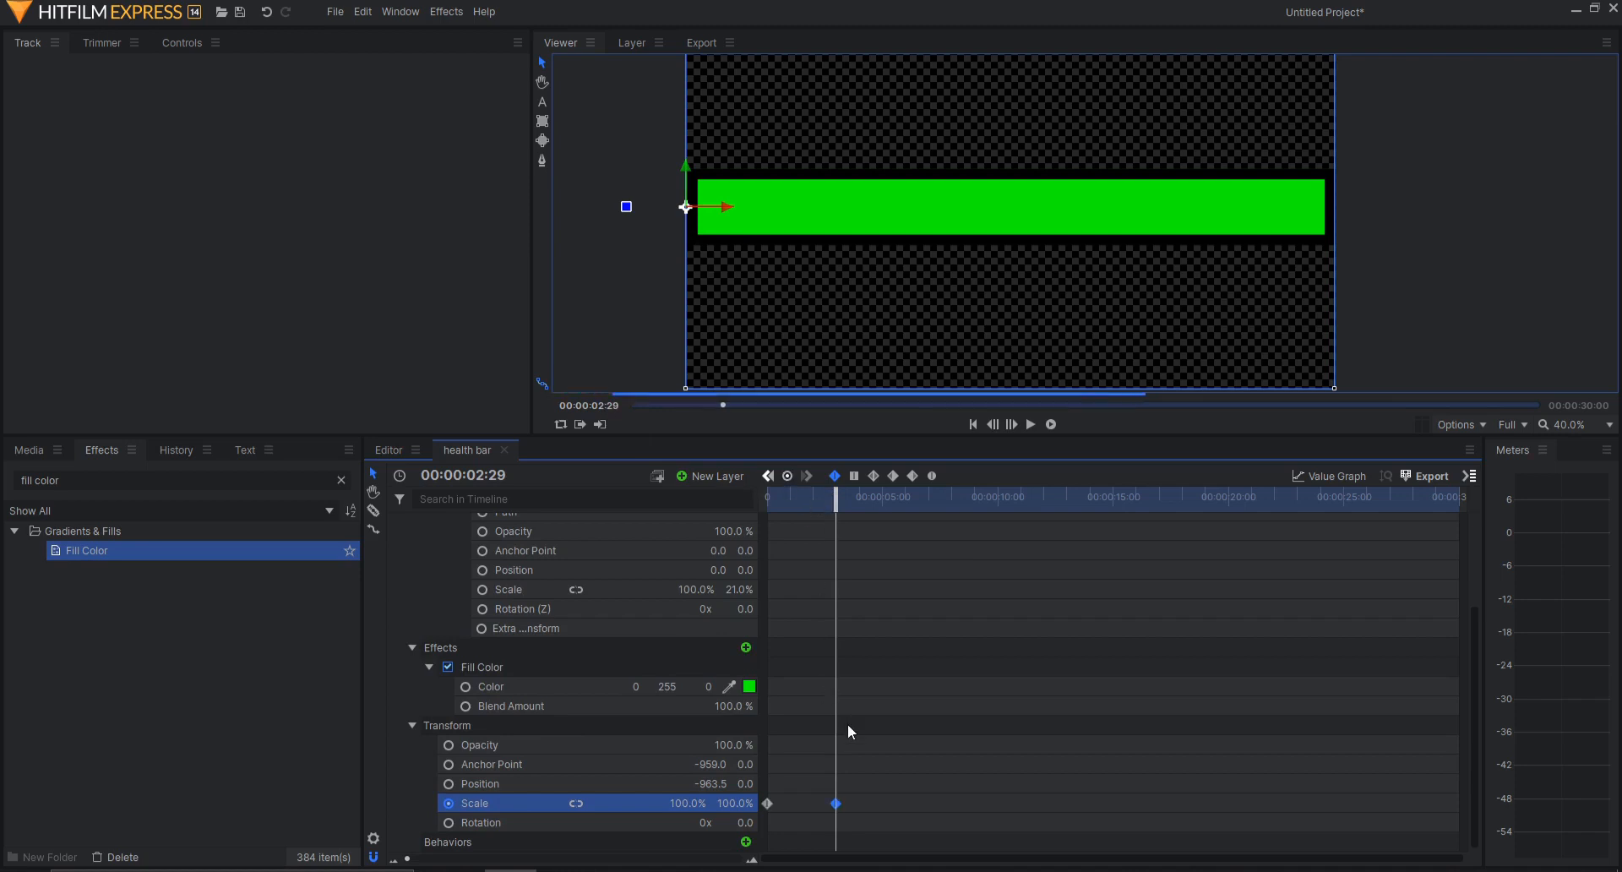
- Move the second Scale keyframe to about 00:00:01:15 and play the animation from the beginning
{"action": "left_click", "coordinate": [772, 499]}
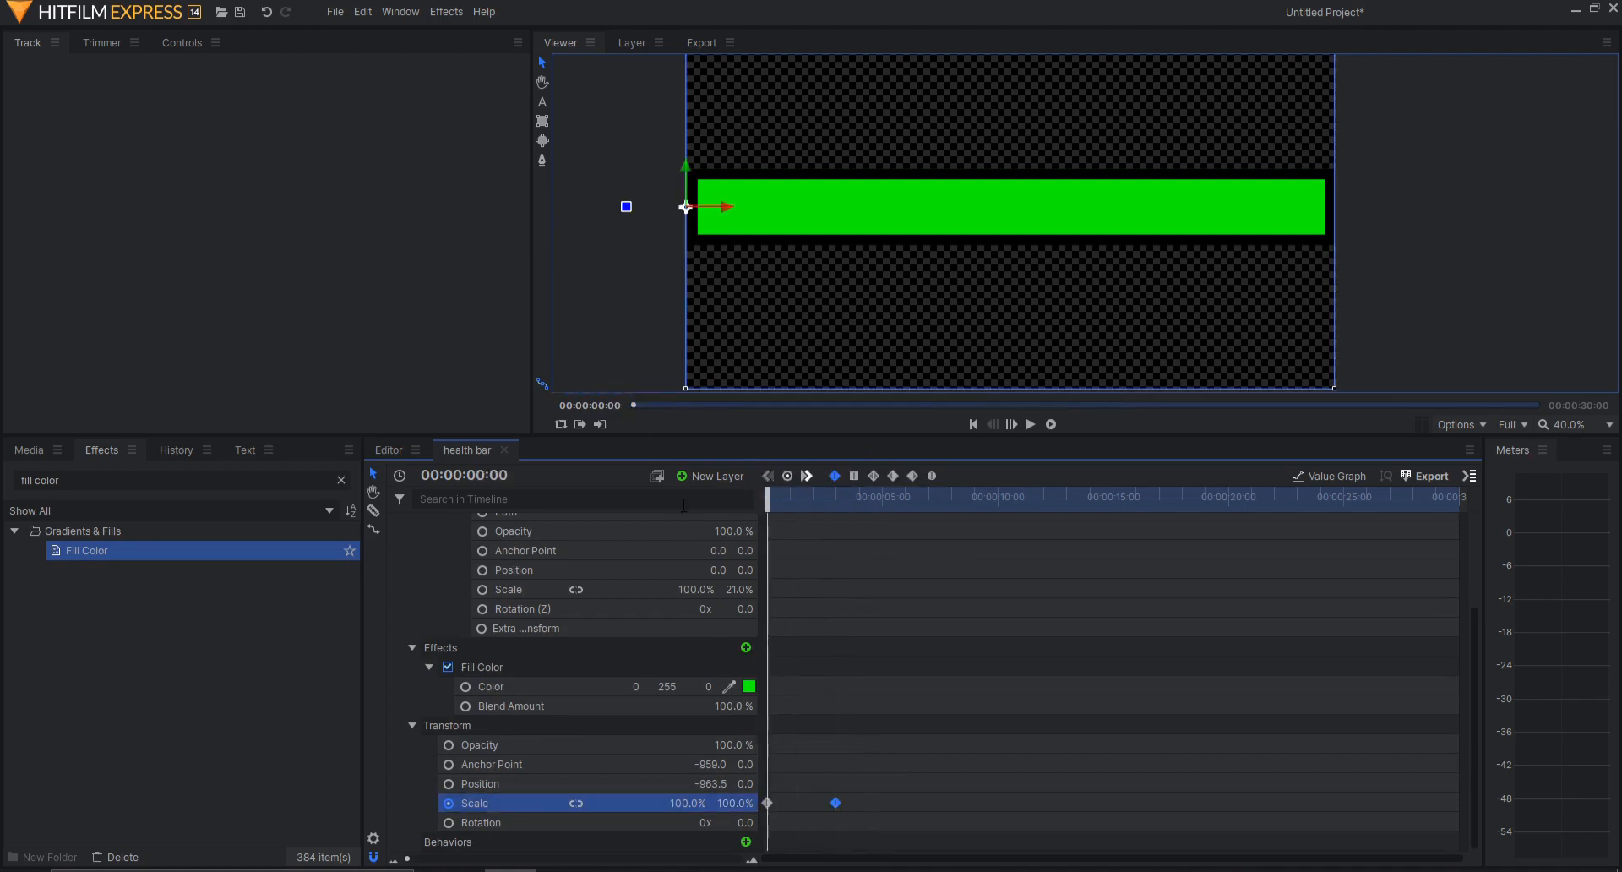
{"action": "key", "text": "space"}
{"action": "left_click_drag", "start_coordinate": [835, 803], "coordinate": [807, 802]}
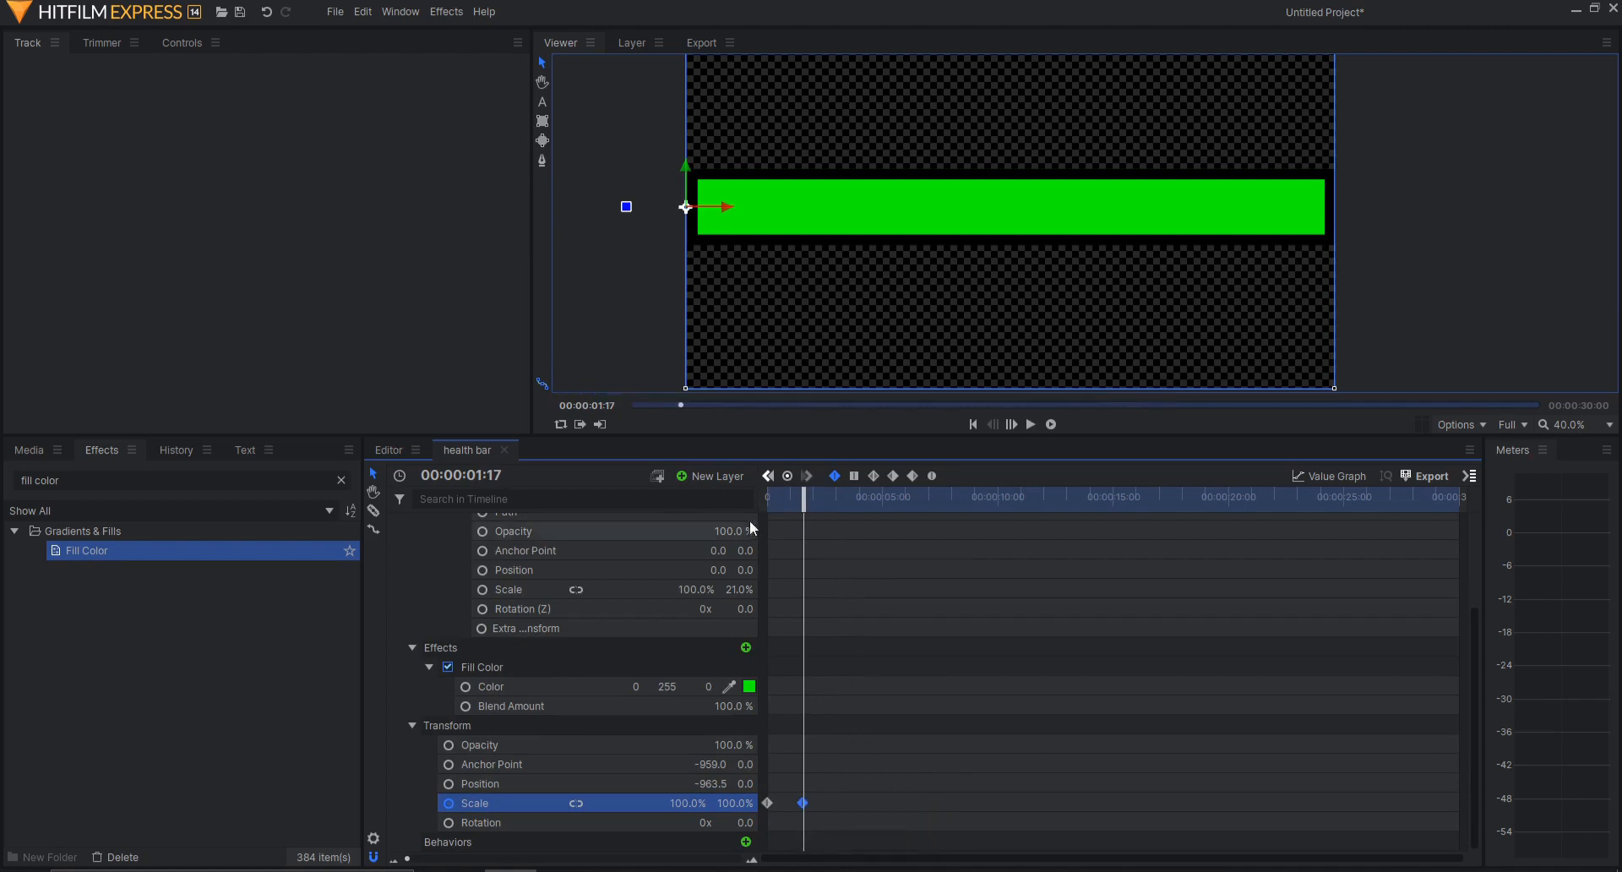
{"action": "left_click", "coordinate": [772, 498]}
{"action": "key", "text": "space"}
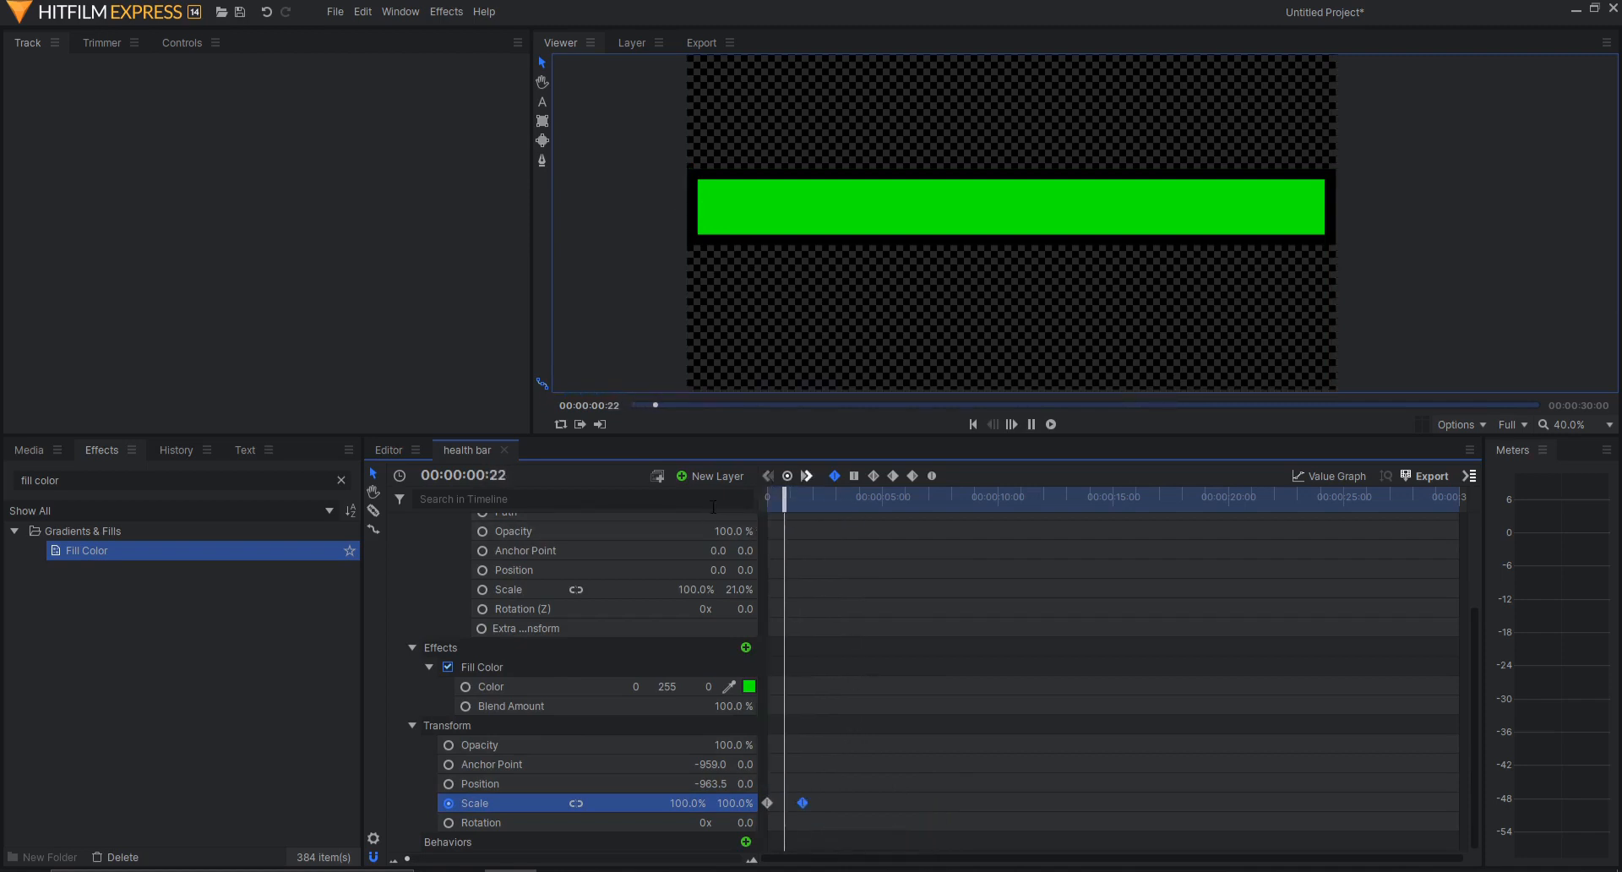
{"action": "key", "text": "space"}
- Add a Scale keyframe at 00:00:01:27 with the horizontal scale at 82% and play the animation from the start
{"action": "left_click_drag", "start_coordinate": [841, 768], "coordinate": [717, 806]}
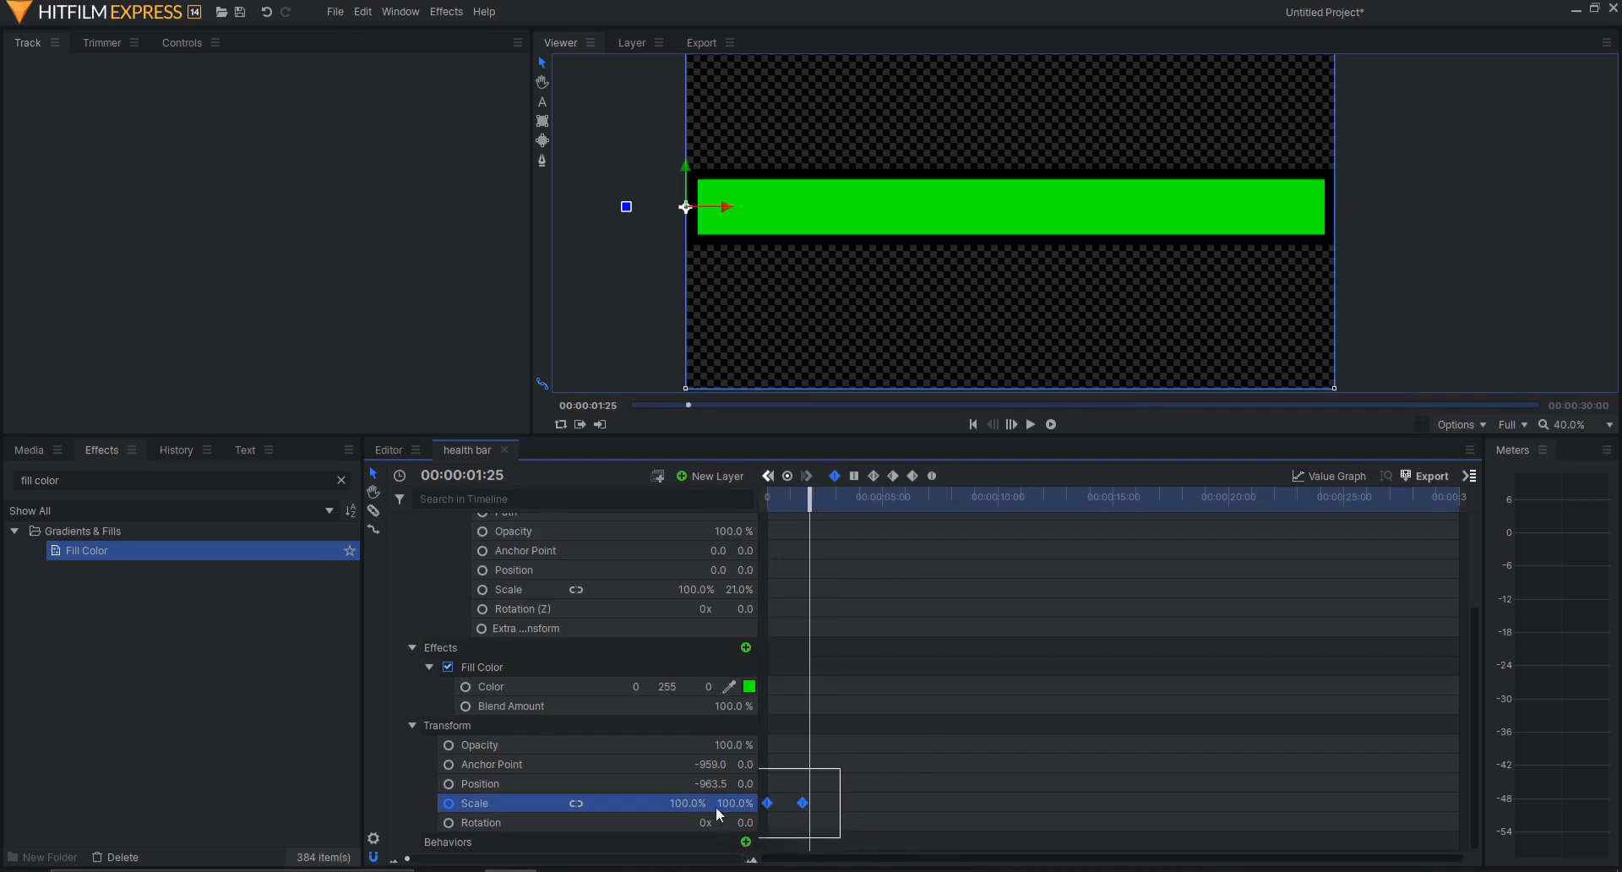
{"action": "left_click", "coordinate": [771, 497]}
{"action": "key", "text": "space"}
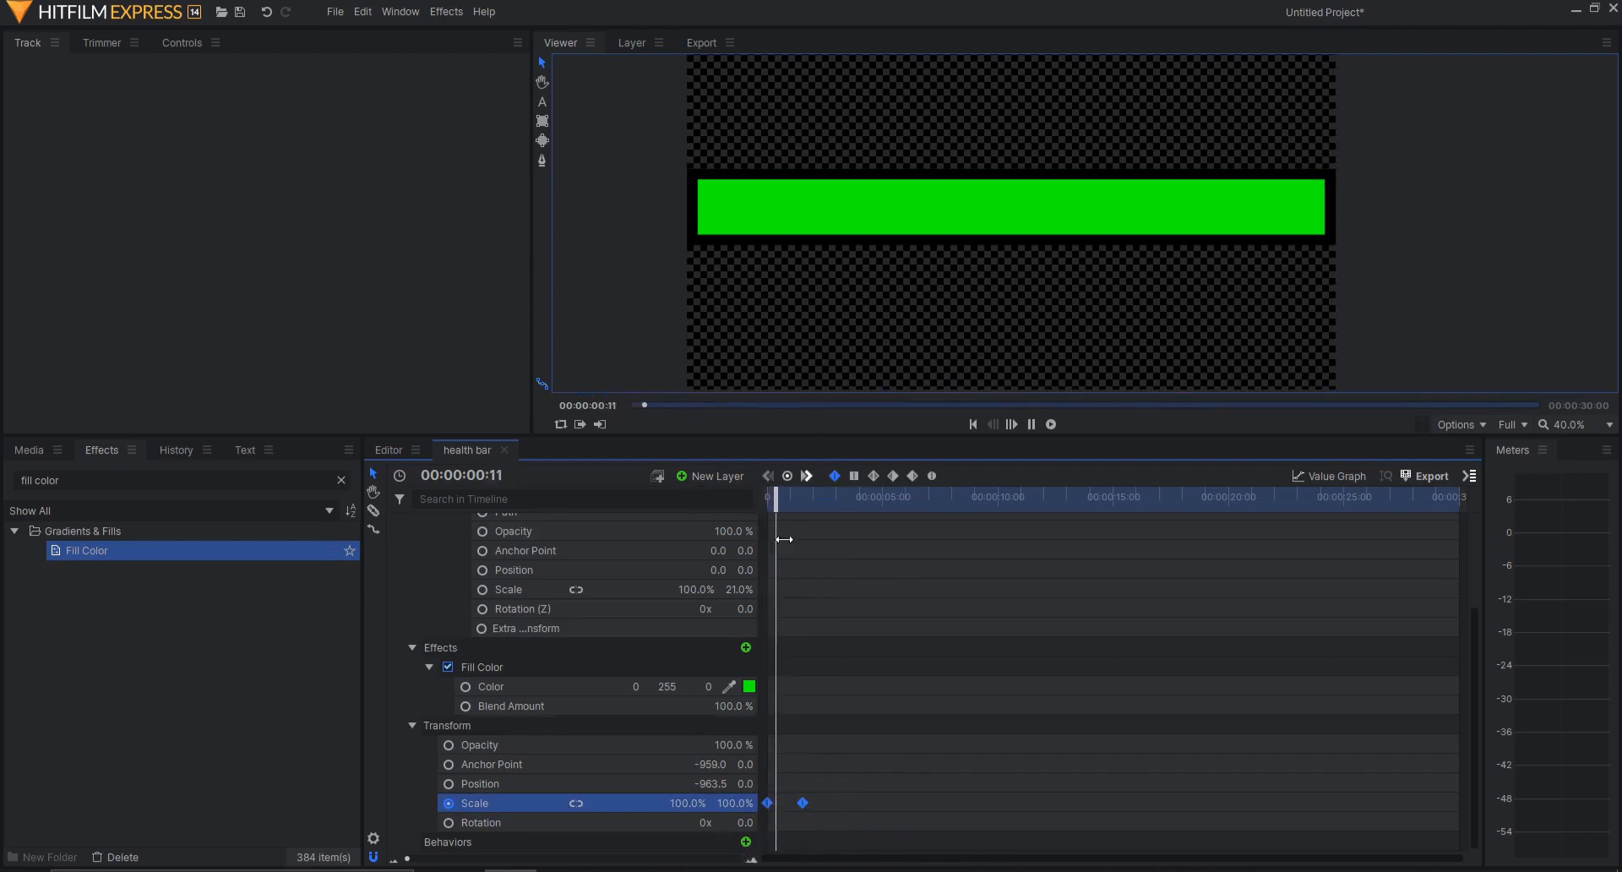
{"action": "key", "text": "space"}
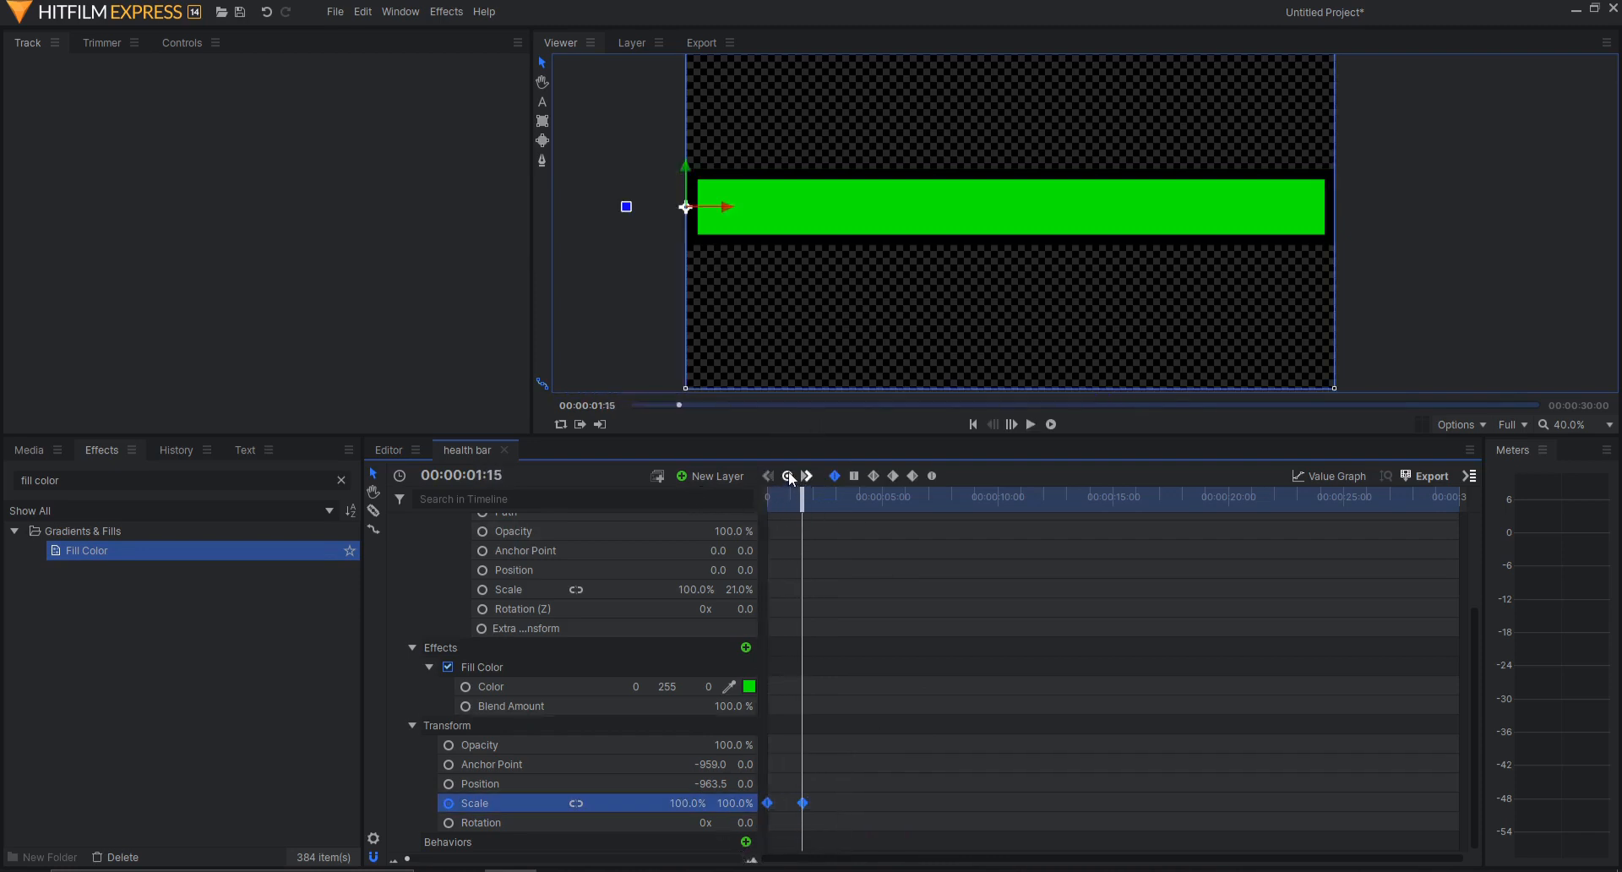
{"action": "left_click_drag", "start_coordinate": [801, 507], "coordinate": [799, 507]}
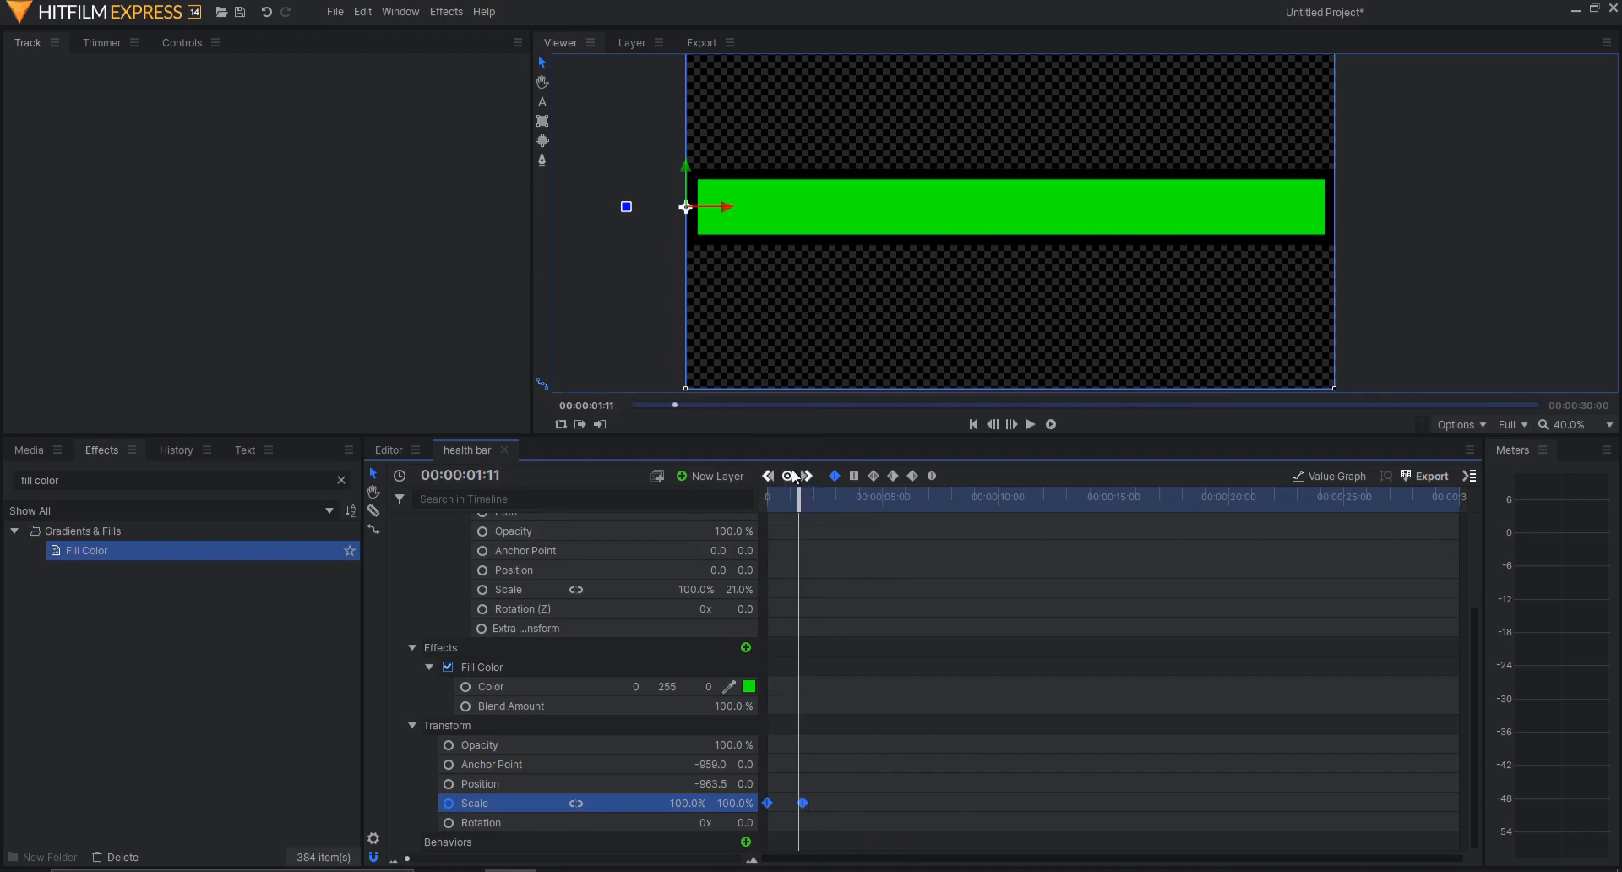
{"action": "mouse_move", "coordinate": [797, 511]}
{"action": "left_mouse_down"}
{"action": "mouse_move", "coordinate": [826, 507]}
{"action": "mouse_move", "coordinate": [807, 507]}
{"action": "left_mouse_up"}
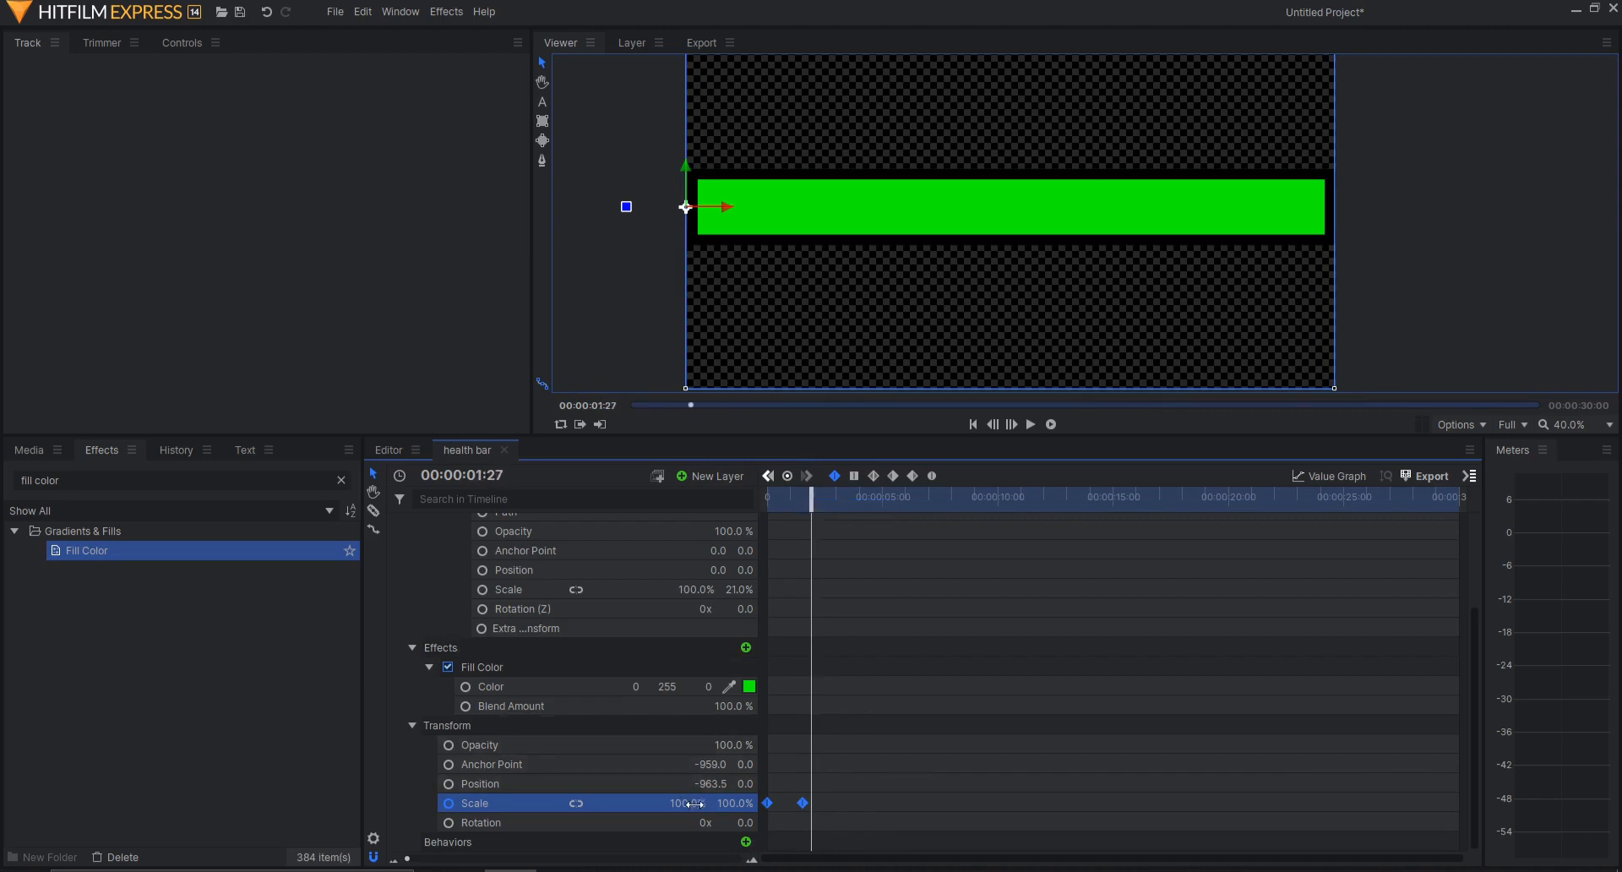
{"action": "left_click_drag", "start_coordinate": [689, 803], "coordinate": [689, 803]}
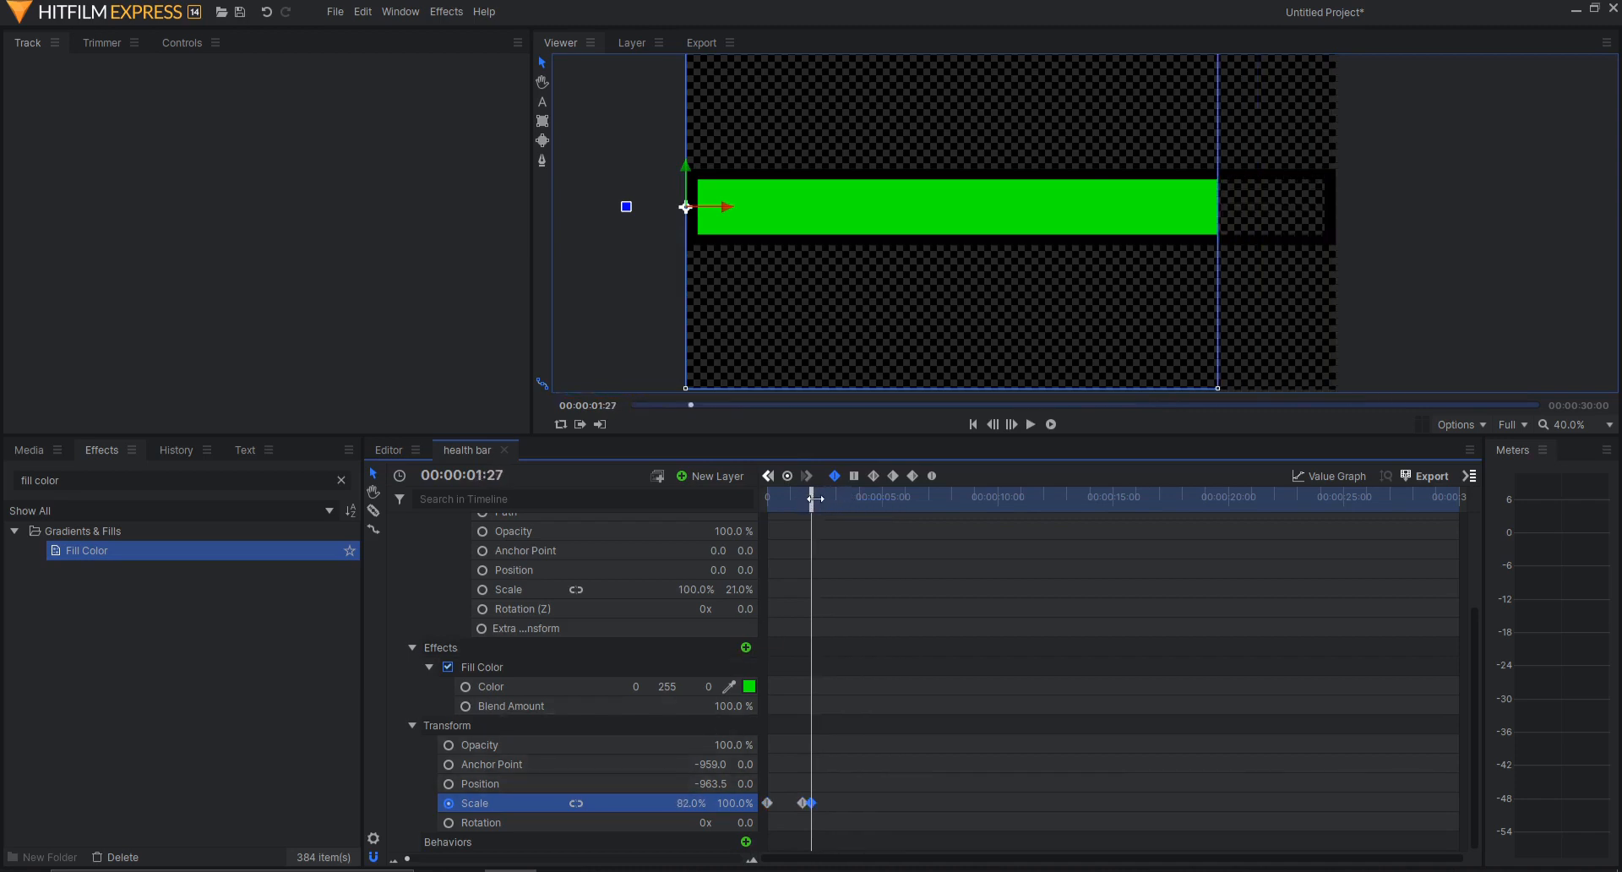
{"action": "left_click_drag", "start_coordinate": [814, 499], "coordinate": [630, 493]}
{"action": "key", "text": "space"}
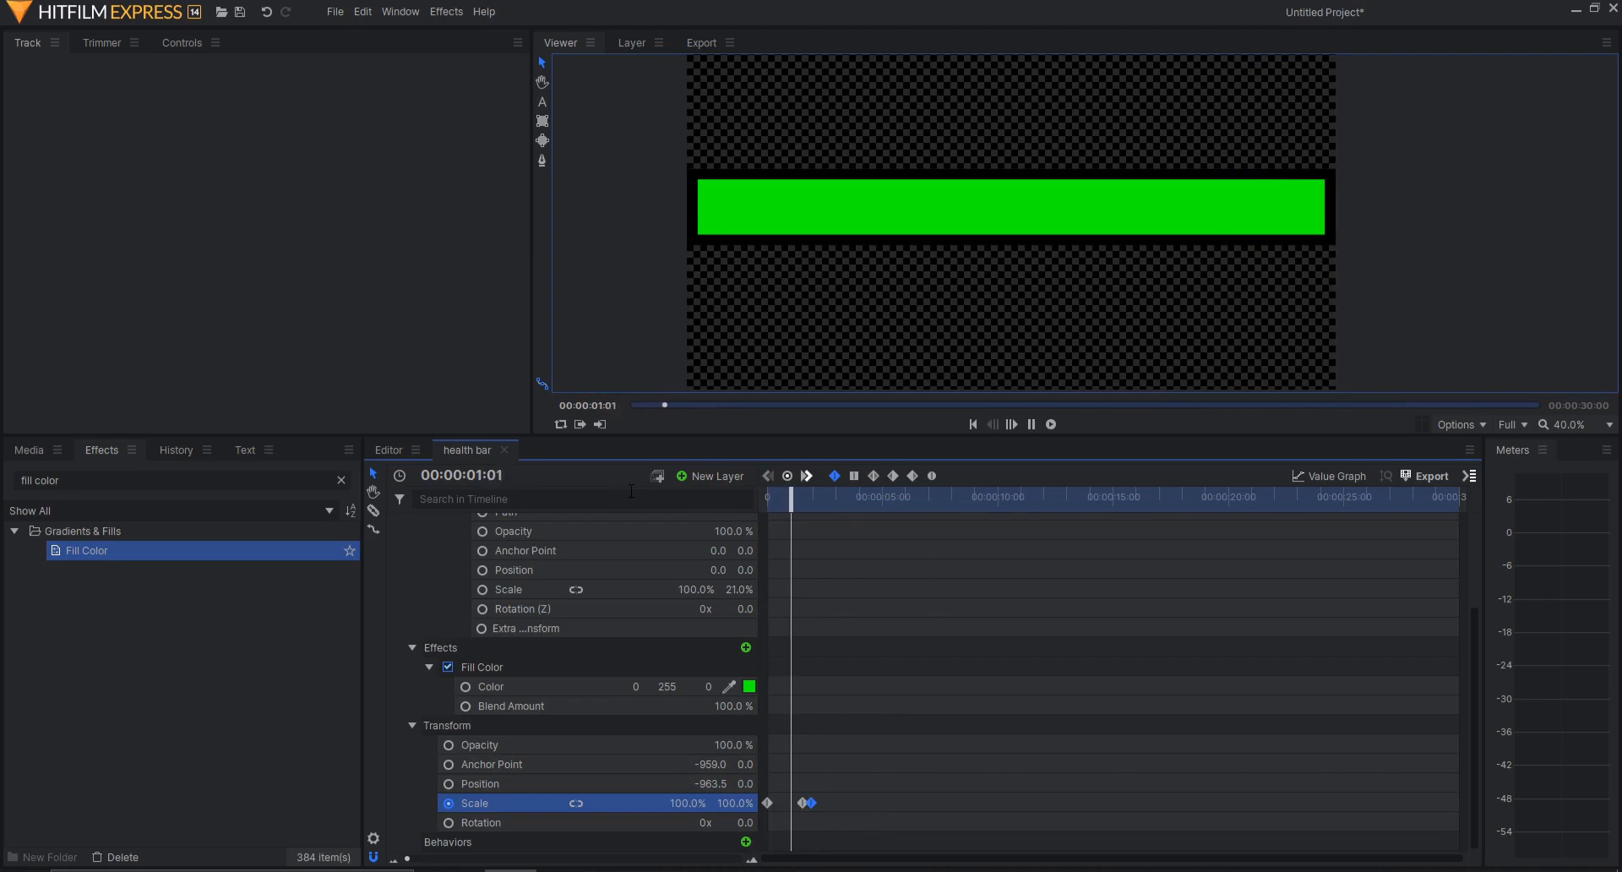
{"action": "key", "text": "space"}
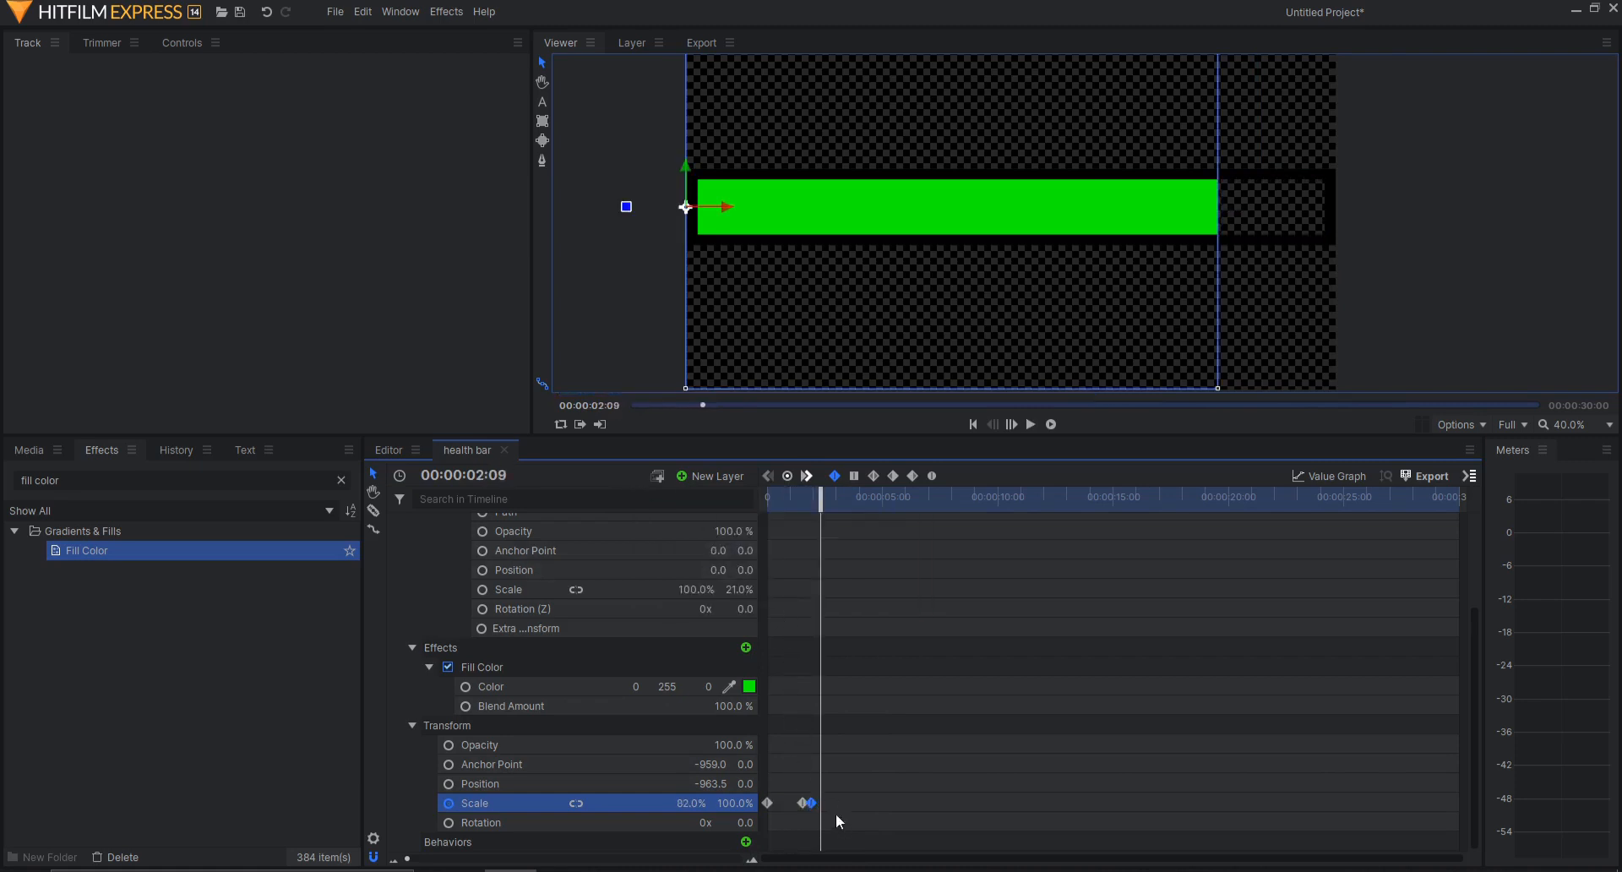
- Collapse the green plane's masks, move the 82% Scale keyframe to about 00:00:01:22 and play back the drop
{"action": "scroll", "coordinate": [885, 776], "scroll_direction": "up", "scroll_amount": 4}
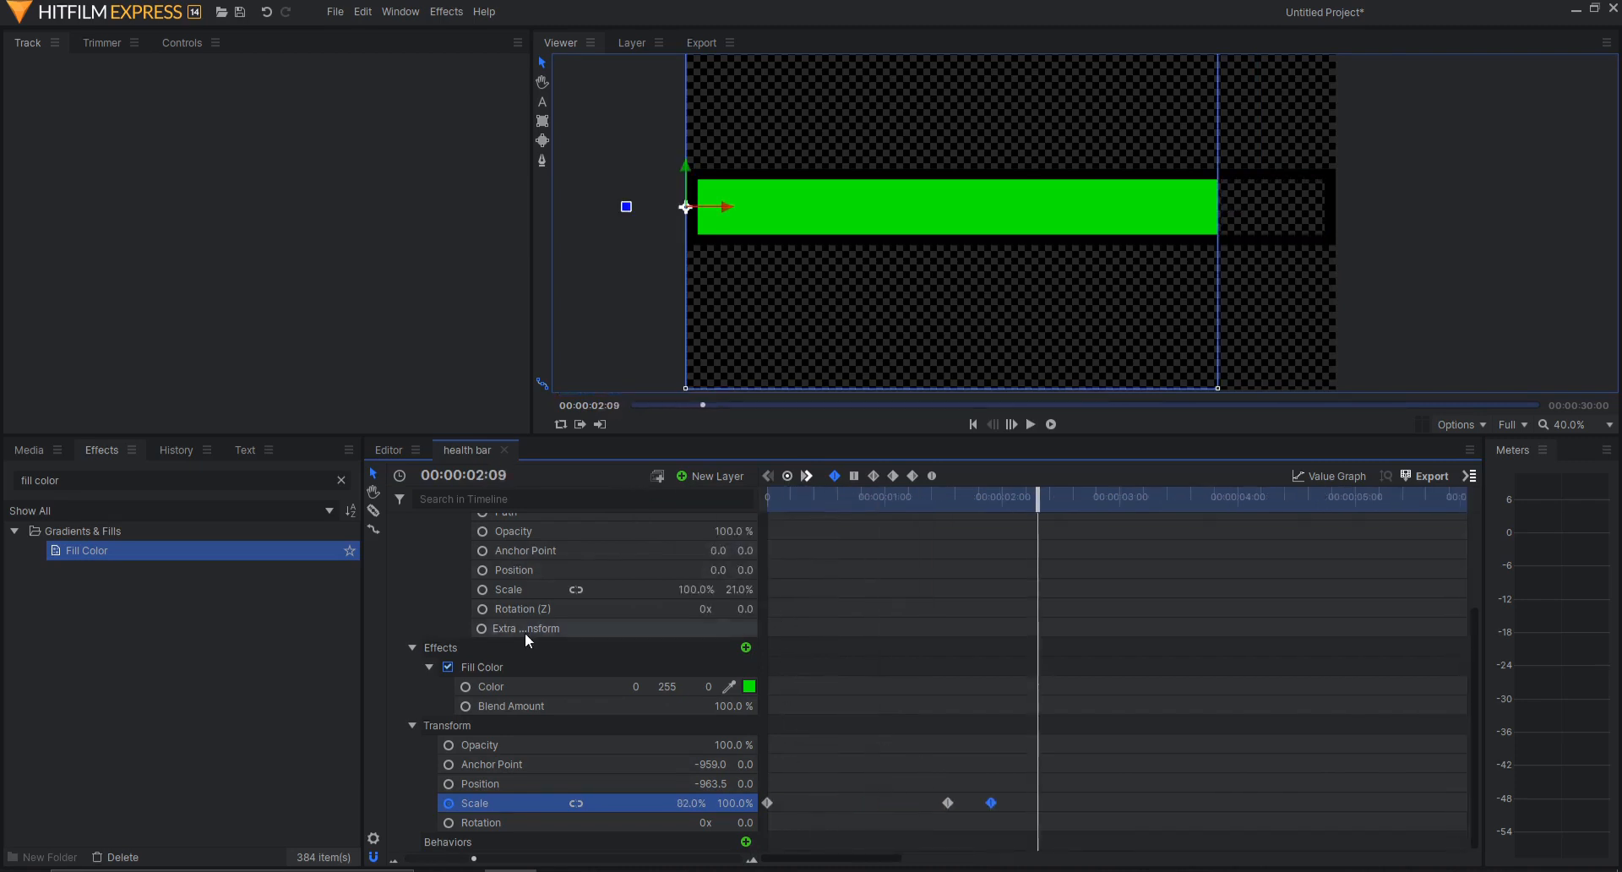
{"action": "scroll", "coordinate": [524, 632], "scroll_direction": "up", "scroll_amount": 3}
{"action": "left_click", "coordinate": [412, 561]}
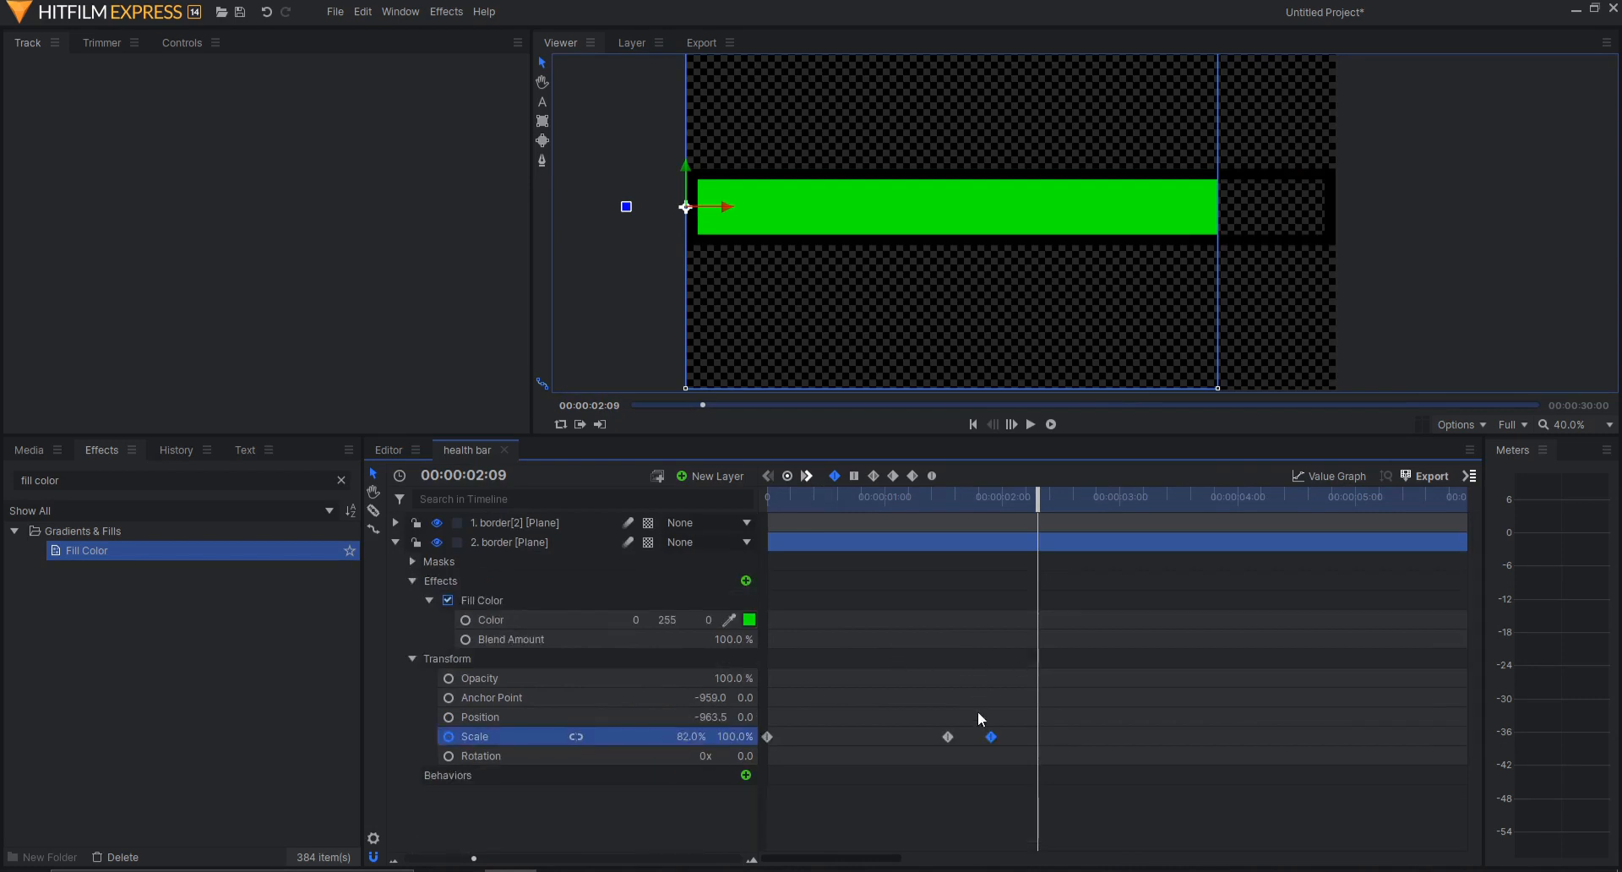
{"action": "left_click_drag", "start_coordinate": [973, 497], "coordinate": [951, 498]}
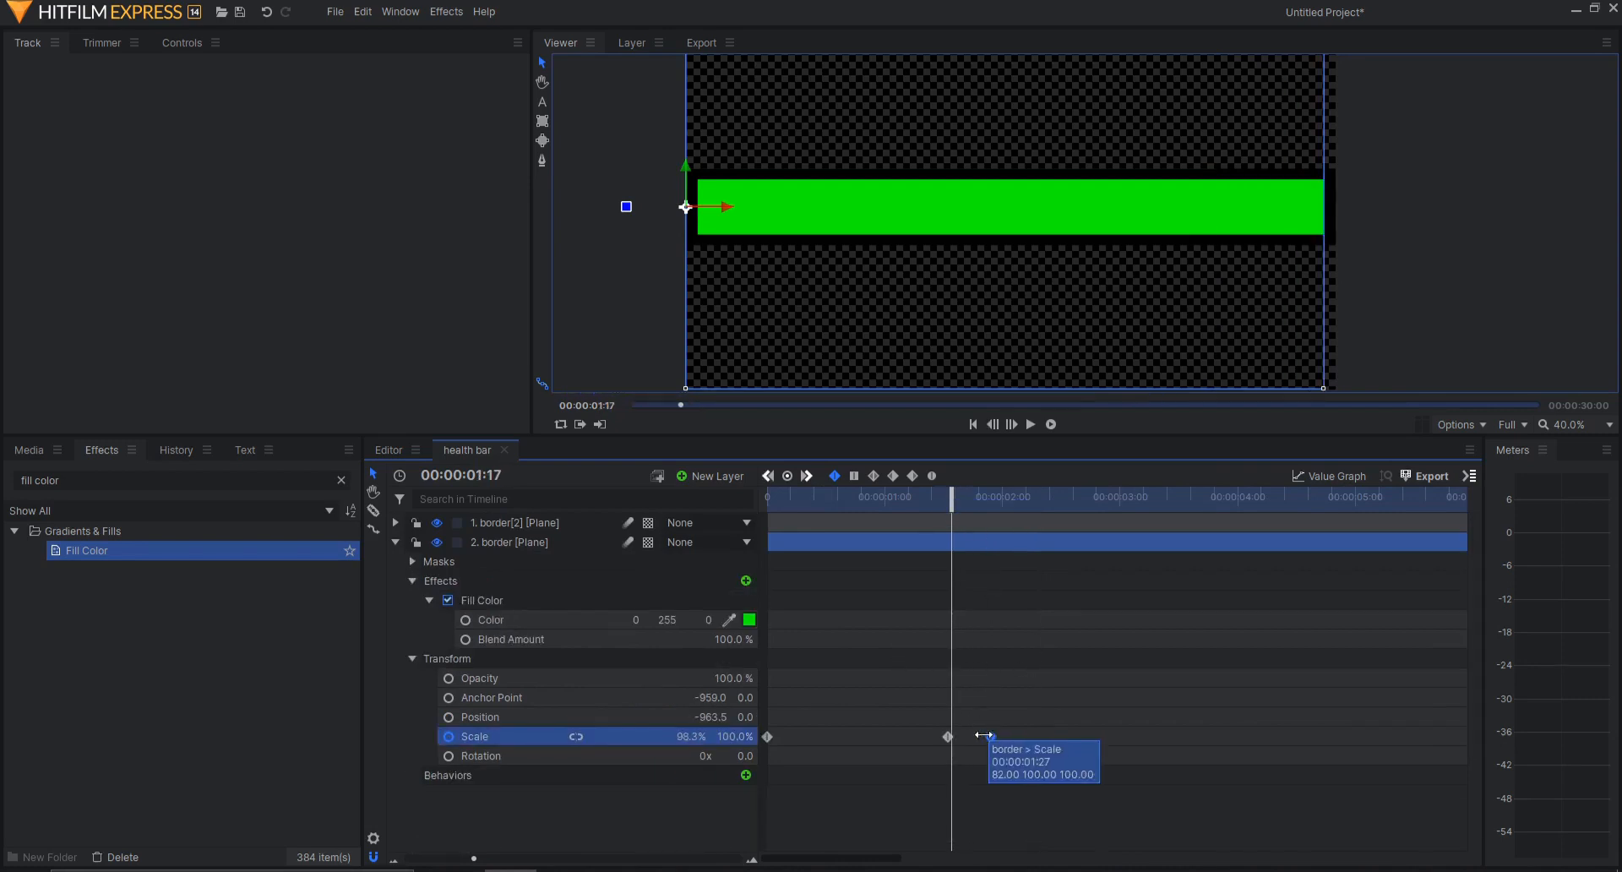
{"action": "left_click_drag", "start_coordinate": [991, 736], "coordinate": [974, 712]}
{"action": "left_click", "coordinate": [934, 500]}
{"action": "key", "text": "space"}
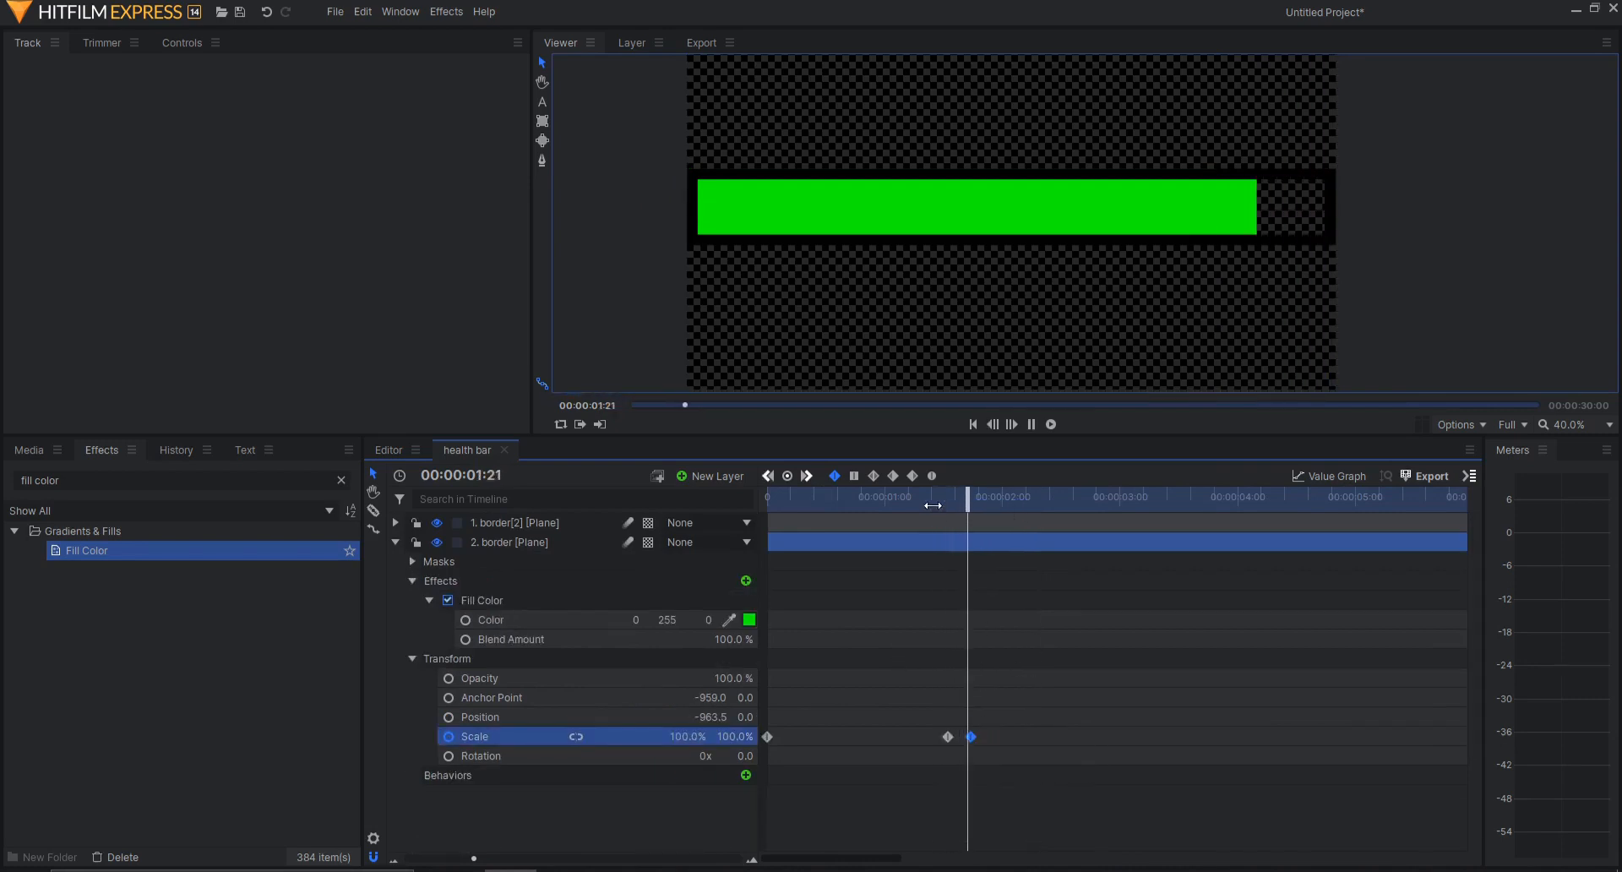
{"action": "left_click", "coordinate": [926, 502]}
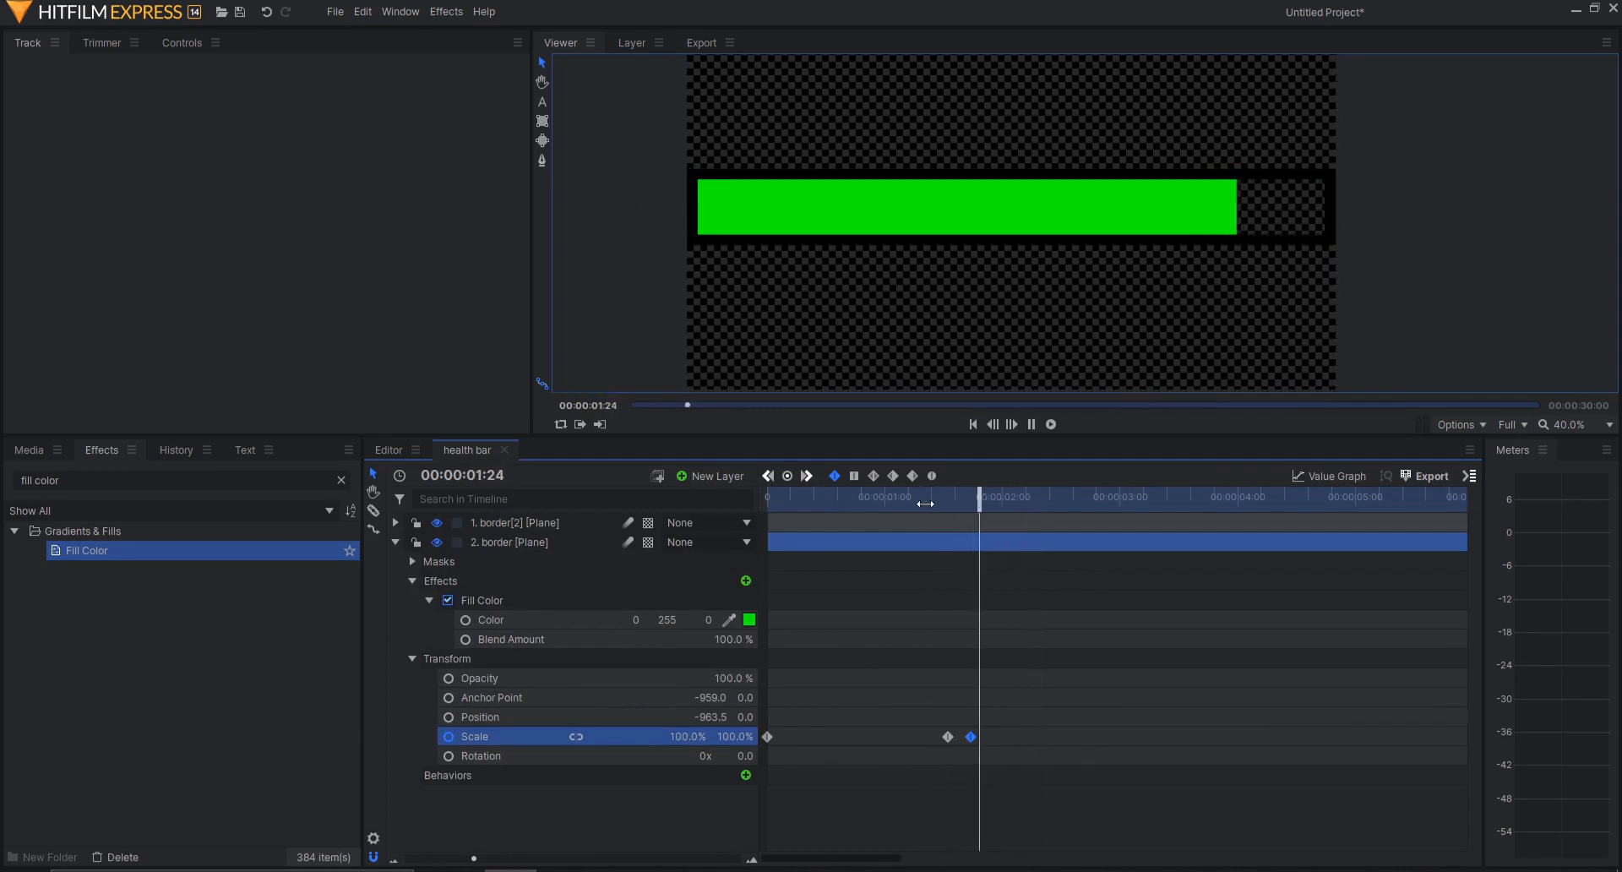
{"action": "left_click", "coordinate": [934, 498]}
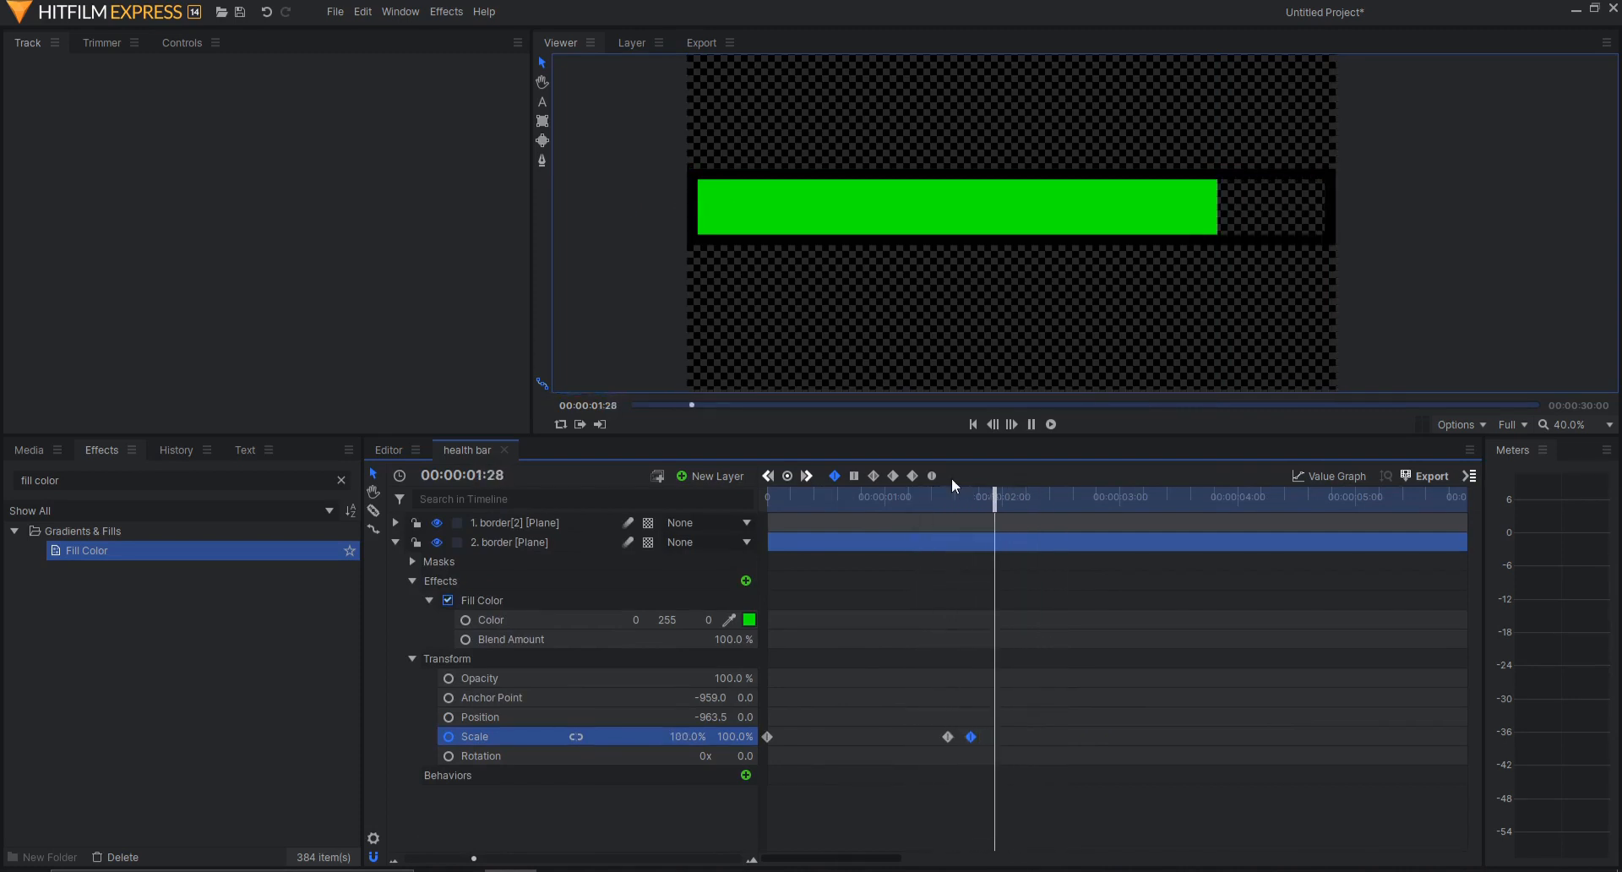
{"action": "key", "text": "space"}
- Add a Scale keyframe holding the fill at 82% horizontally at about 00:00:02:02 and play the animation
{"action": "left_click_drag", "start_coordinate": [991, 497], "coordinate": [949, 502]}
{"action": "left_click", "coordinate": [787, 477]}
{"action": "key", "text": "space"}
{"action": "key", "text": "space"}
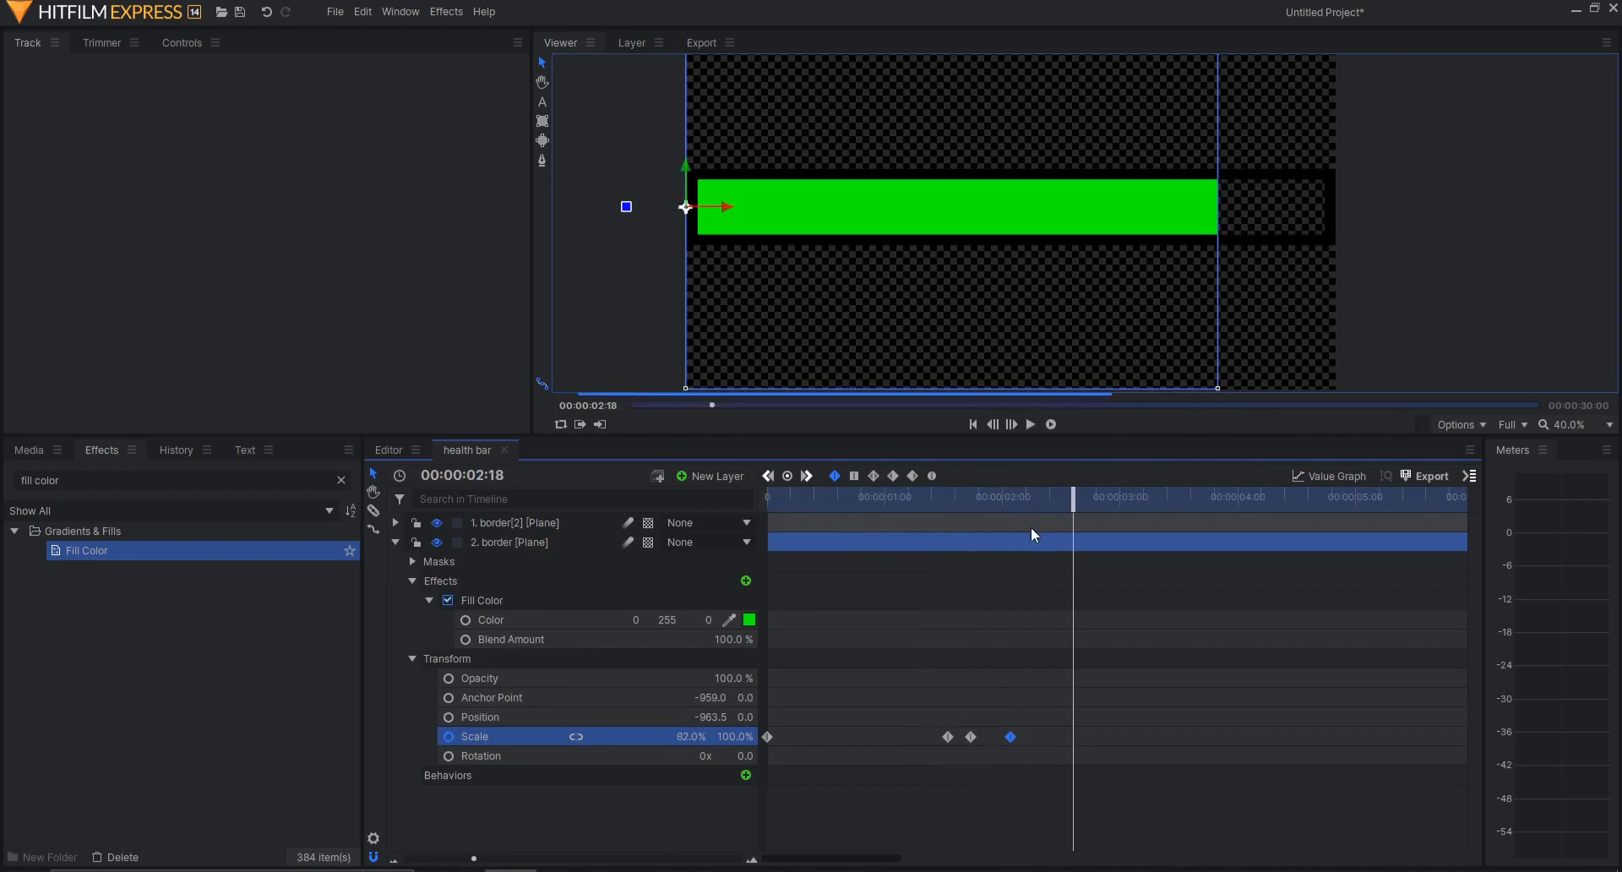
- Add a Scale keyframe at 00:00:03:28 with the green plane's horizontal scale at 73%
{"action": "left_click_drag", "start_coordinate": [1063, 511], "coordinate": [1043, 511]}
{"action": "left_click_drag", "start_coordinate": [1119, 509], "coordinate": [1232, 505]}
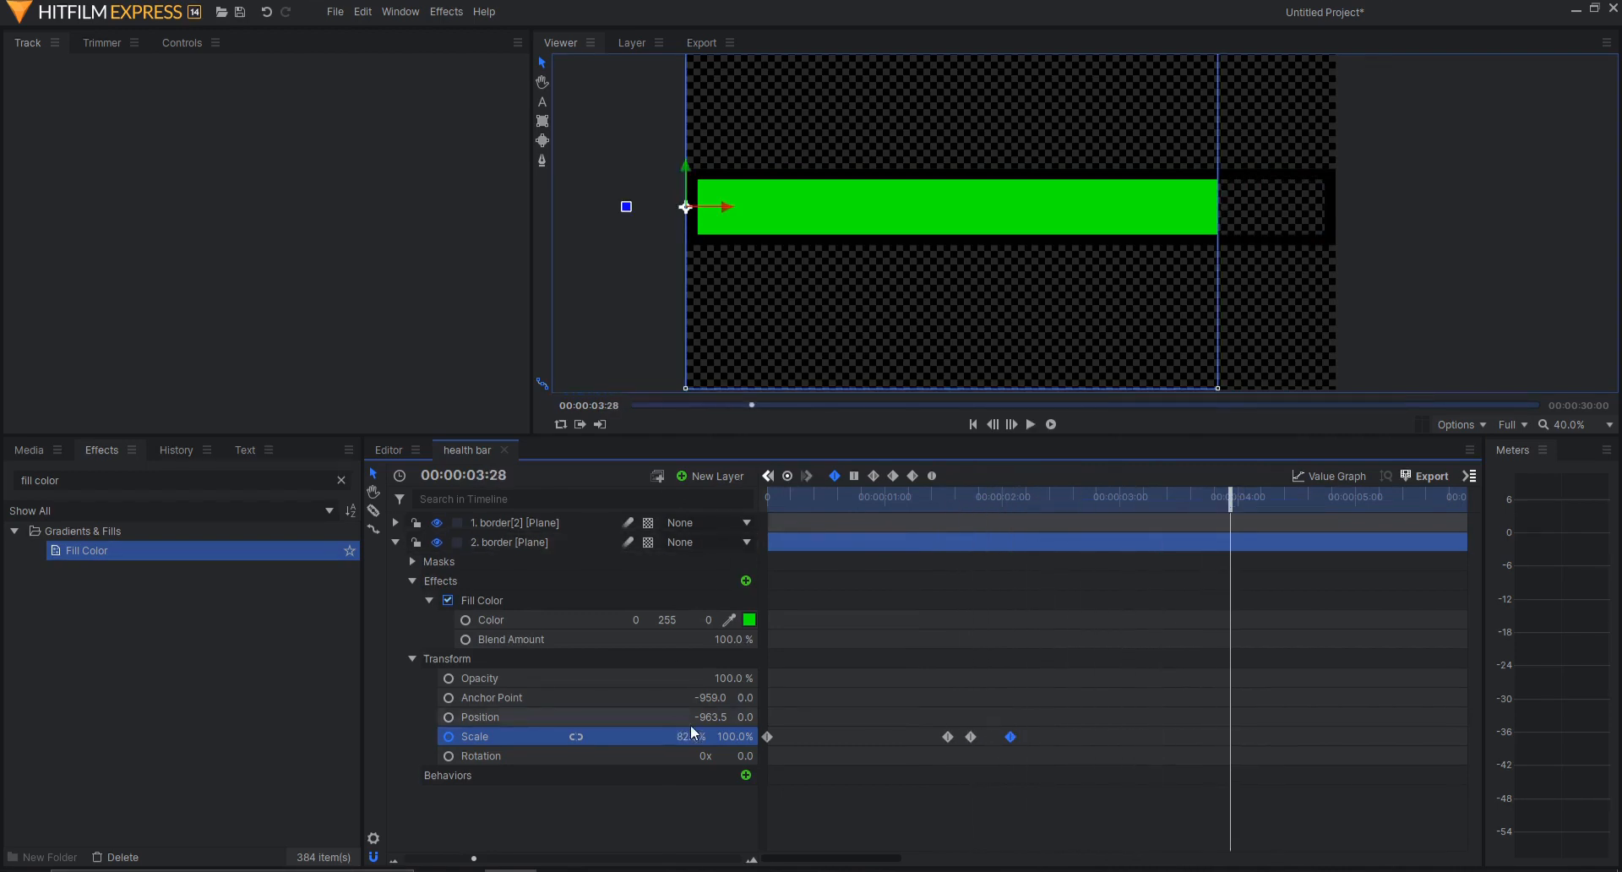
{"action": "left_click_drag", "start_coordinate": [692, 736], "coordinate": [684, 736]}
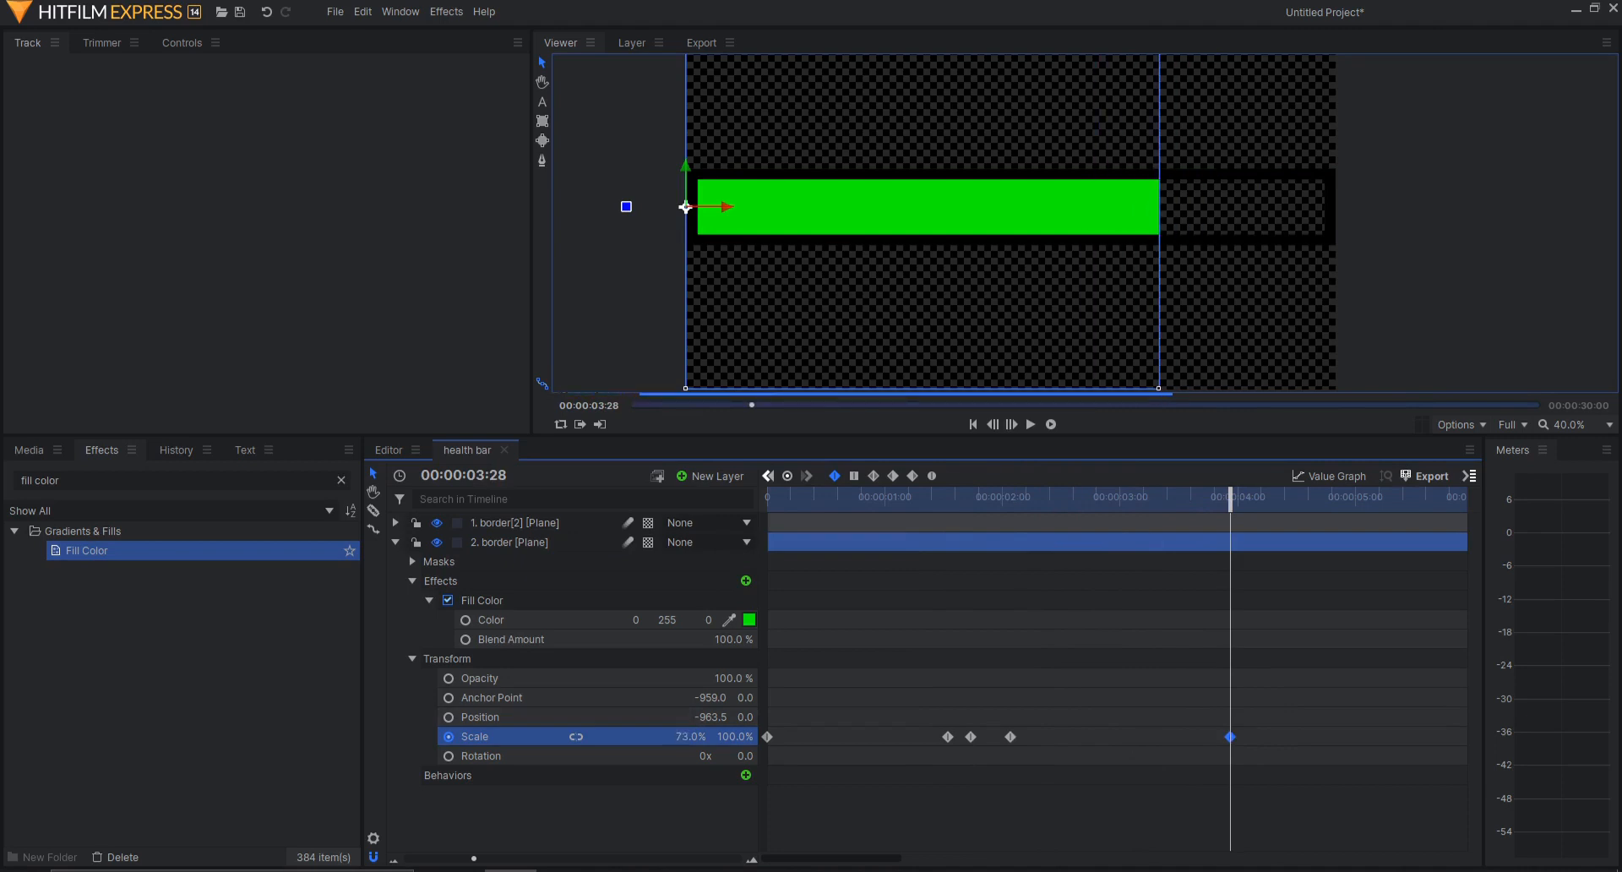
- Move the last Scale keyframe to 00:00:05:00 and set its horizontal scale to 36%
{"action": "key", "text": "space"}
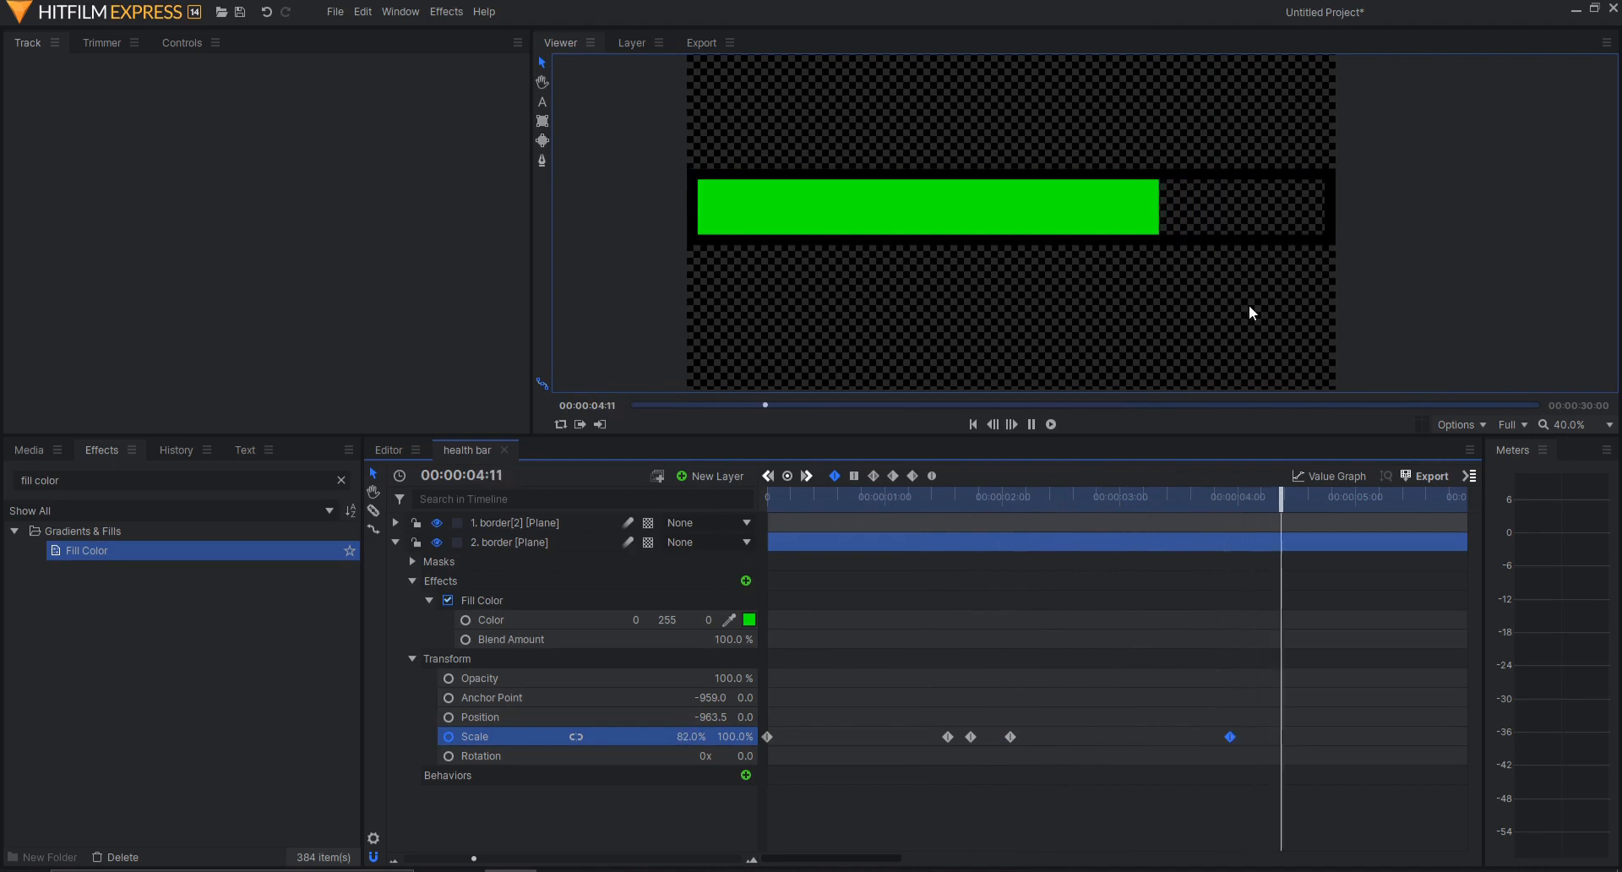
{"action": "key", "text": "space"}
{"action": "left_click_drag", "start_coordinate": [1230, 737], "coordinate": [1355, 737]}
{"action": "key", "text": "space"}
{"action": "left_click", "coordinate": [1126, 494]}
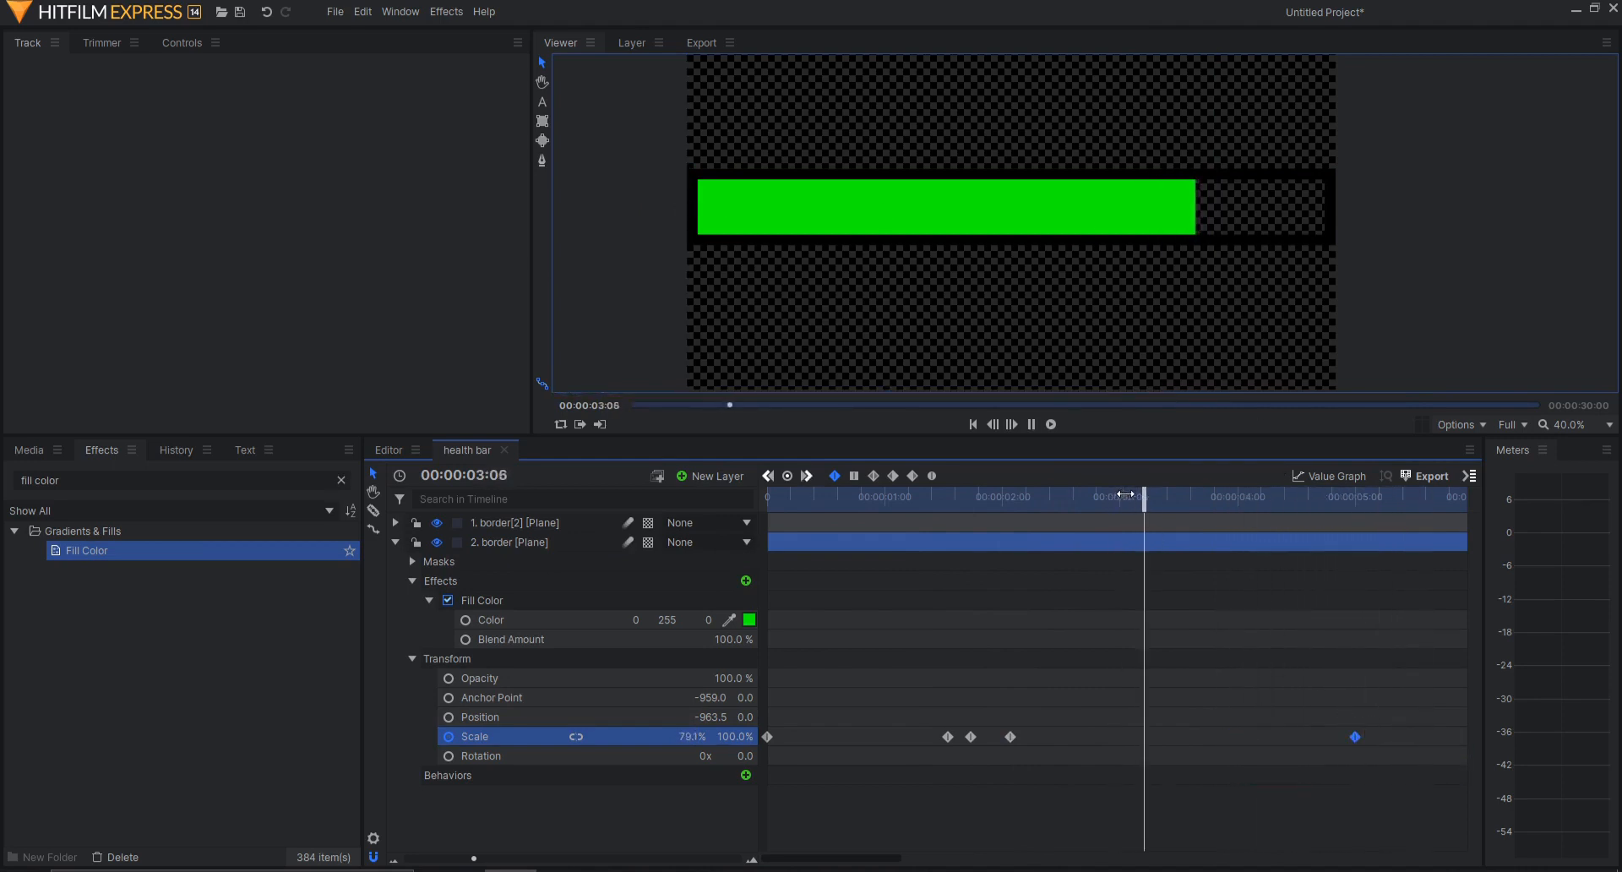
{"action": "left_click_drag", "start_coordinate": [1349, 493], "coordinate": [1352, 493]}
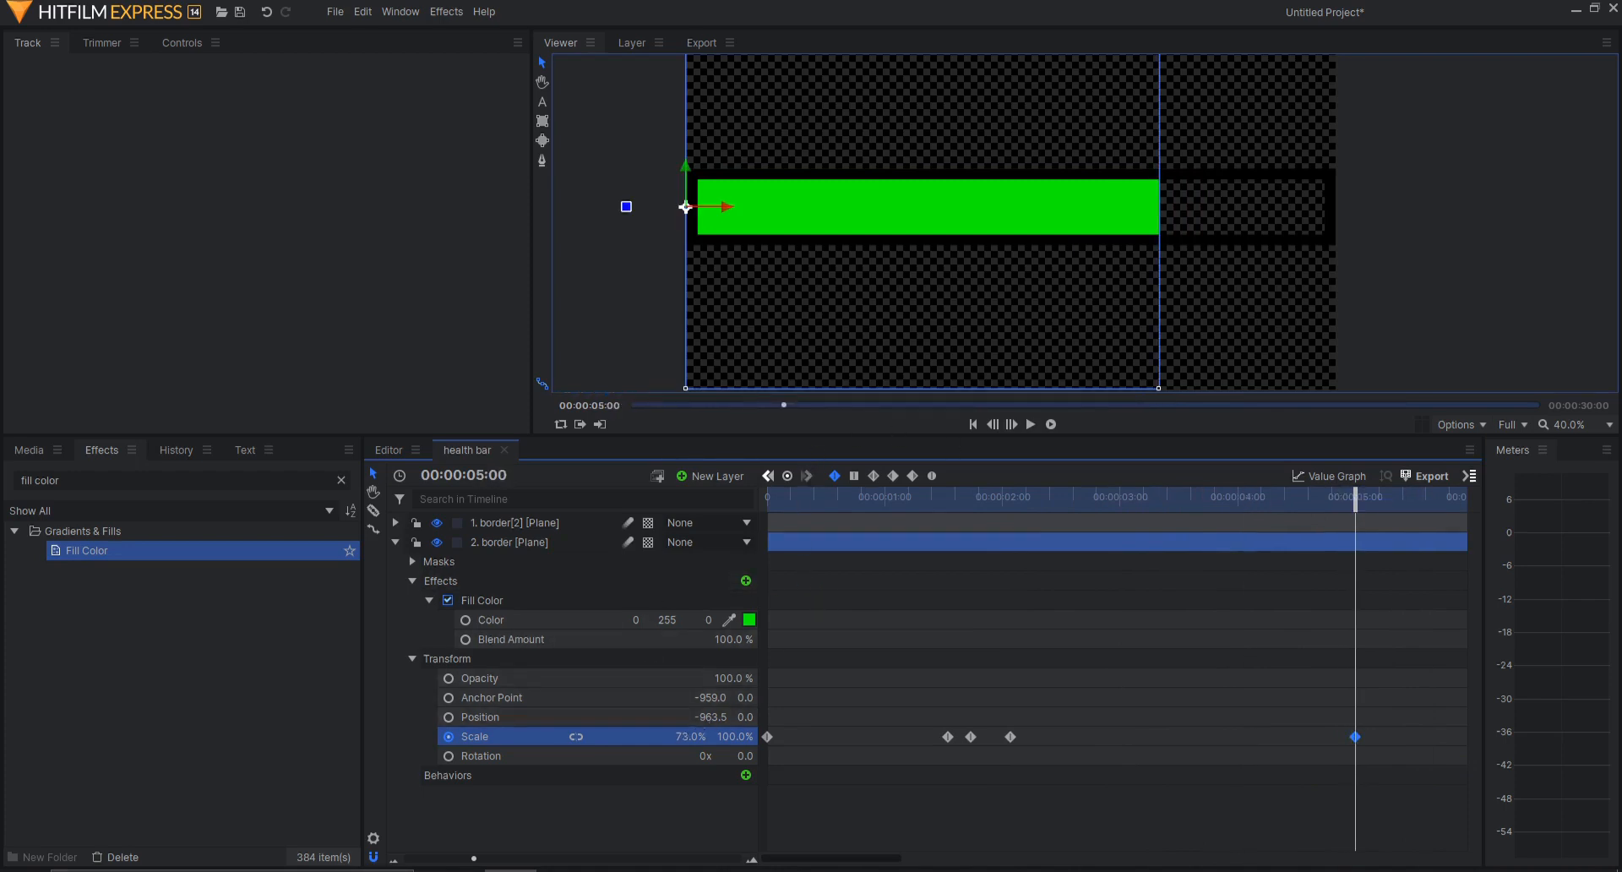
{"action": "left_click_drag", "start_coordinate": [691, 736], "coordinate": [694, 736]}
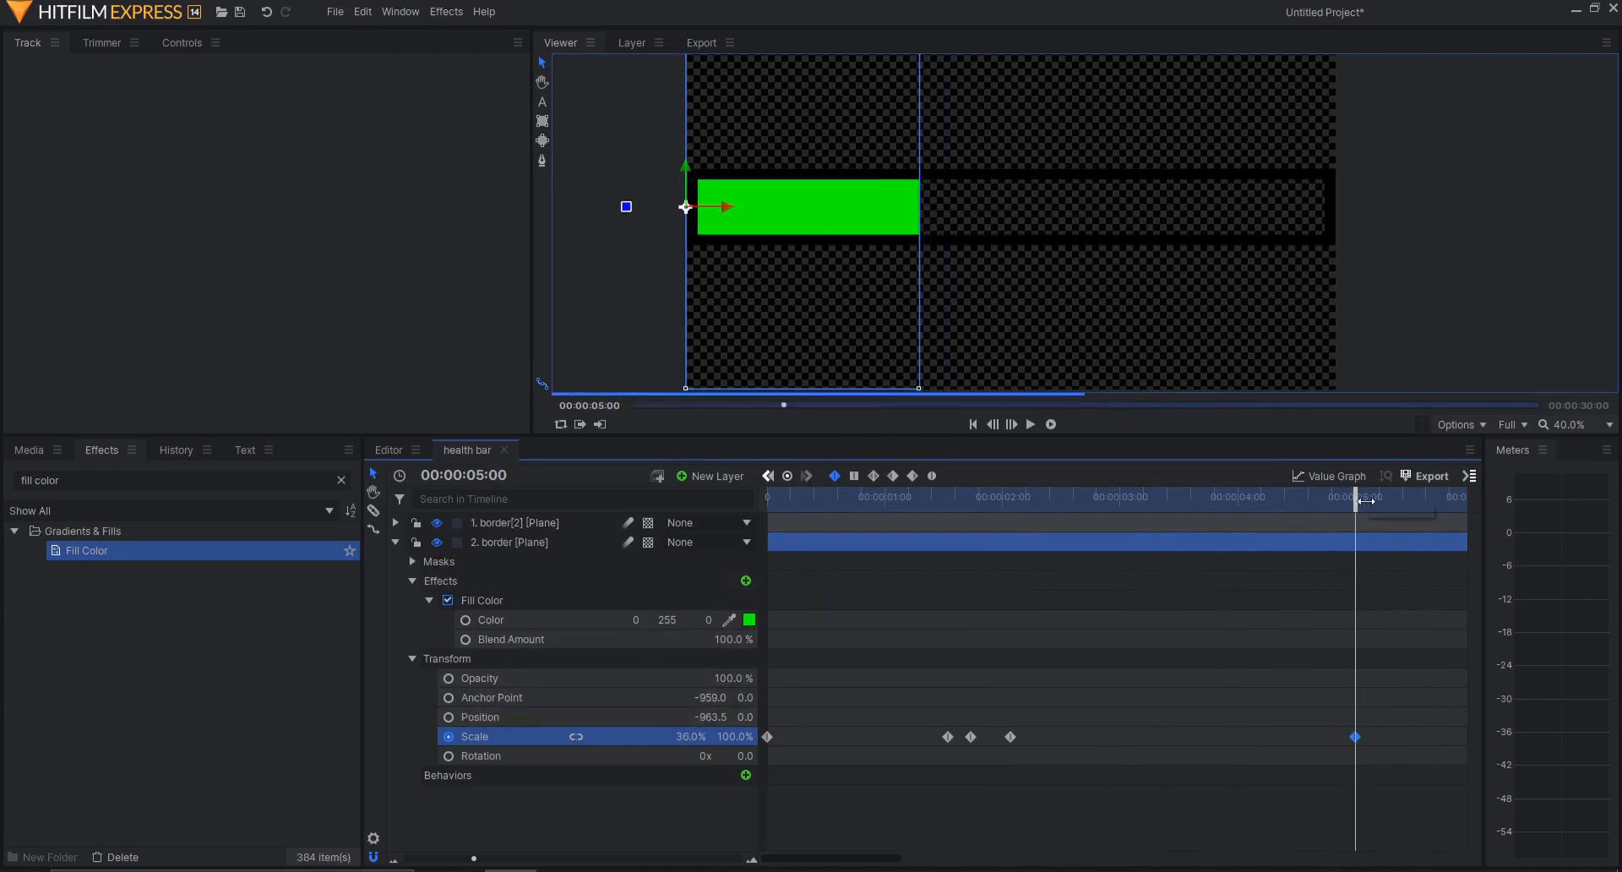
- Add a Scale keyframe holding 36% horizontally at 00:00:05:10 and advance the playhead to 00:00:06:07
{"action": "left_click", "coordinate": [787, 475]}
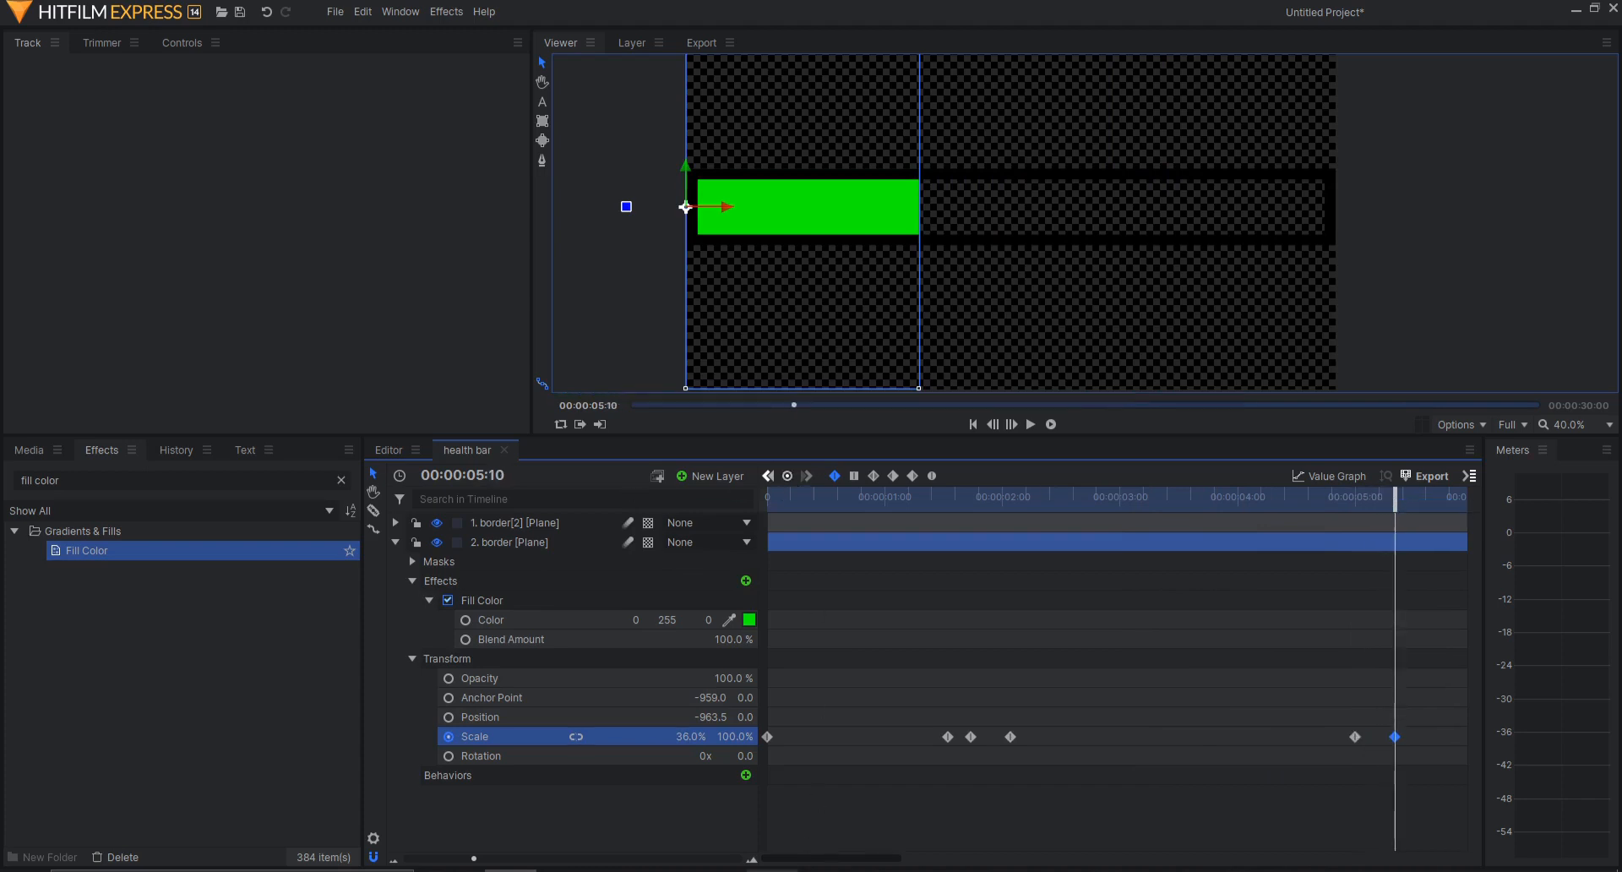
{"action": "scroll", "coordinate": [882, 862], "scroll_direction": "right", "scroll_amount": 5}
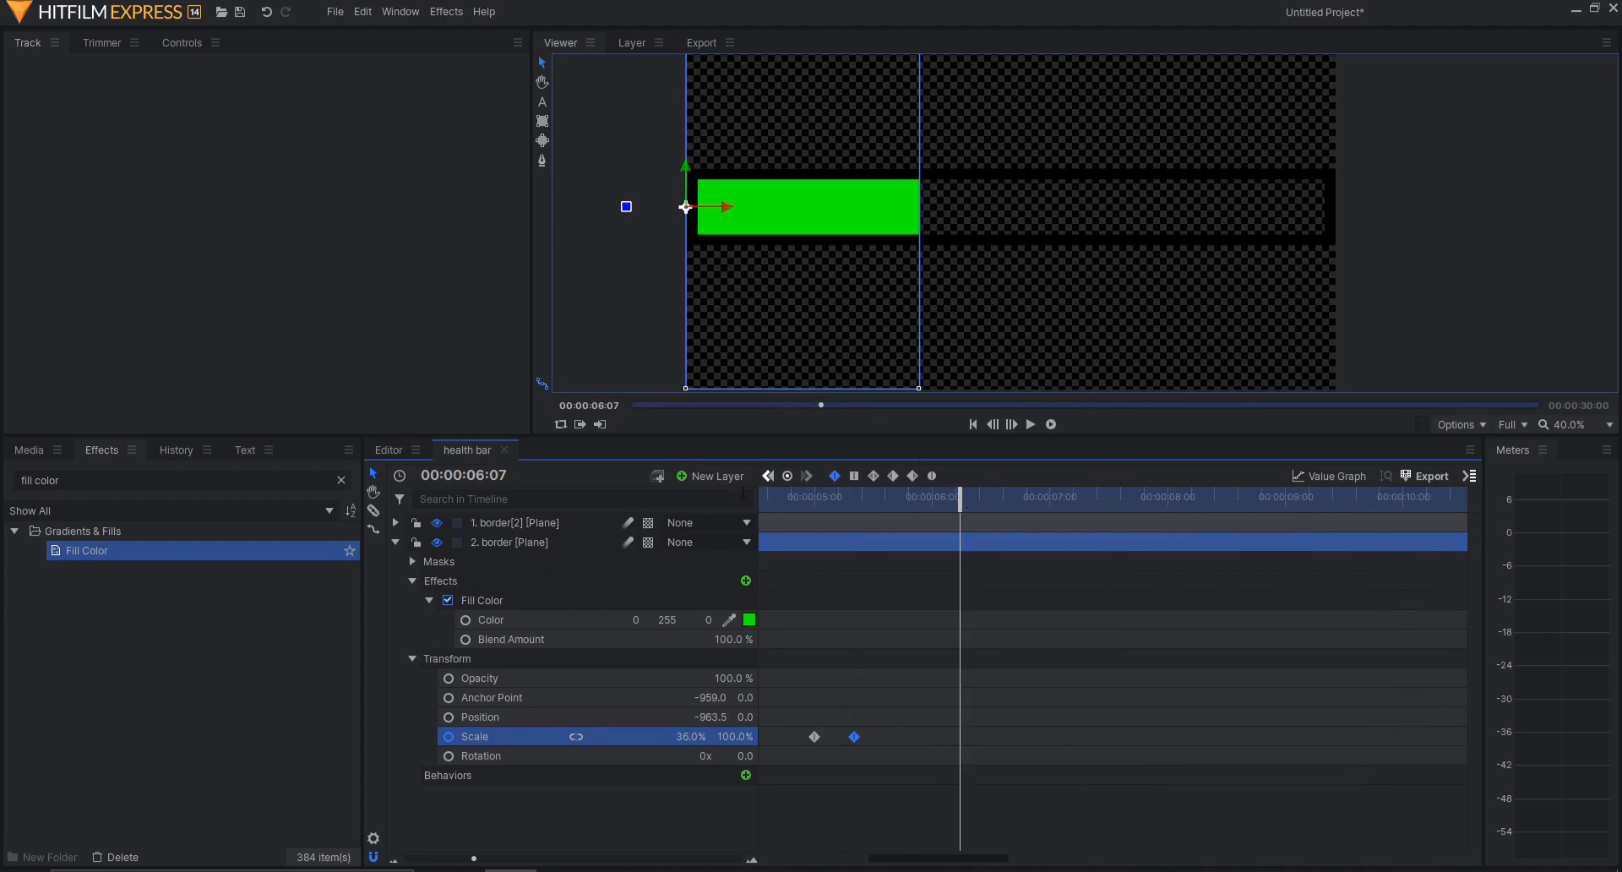
- Add a Scale keyframe at 00:00:06:07 with the green plane's horizontal scale at 4% and play the animation from the start
{"action": "left_click_drag", "start_coordinate": [690, 745], "coordinate": [662, 744]}
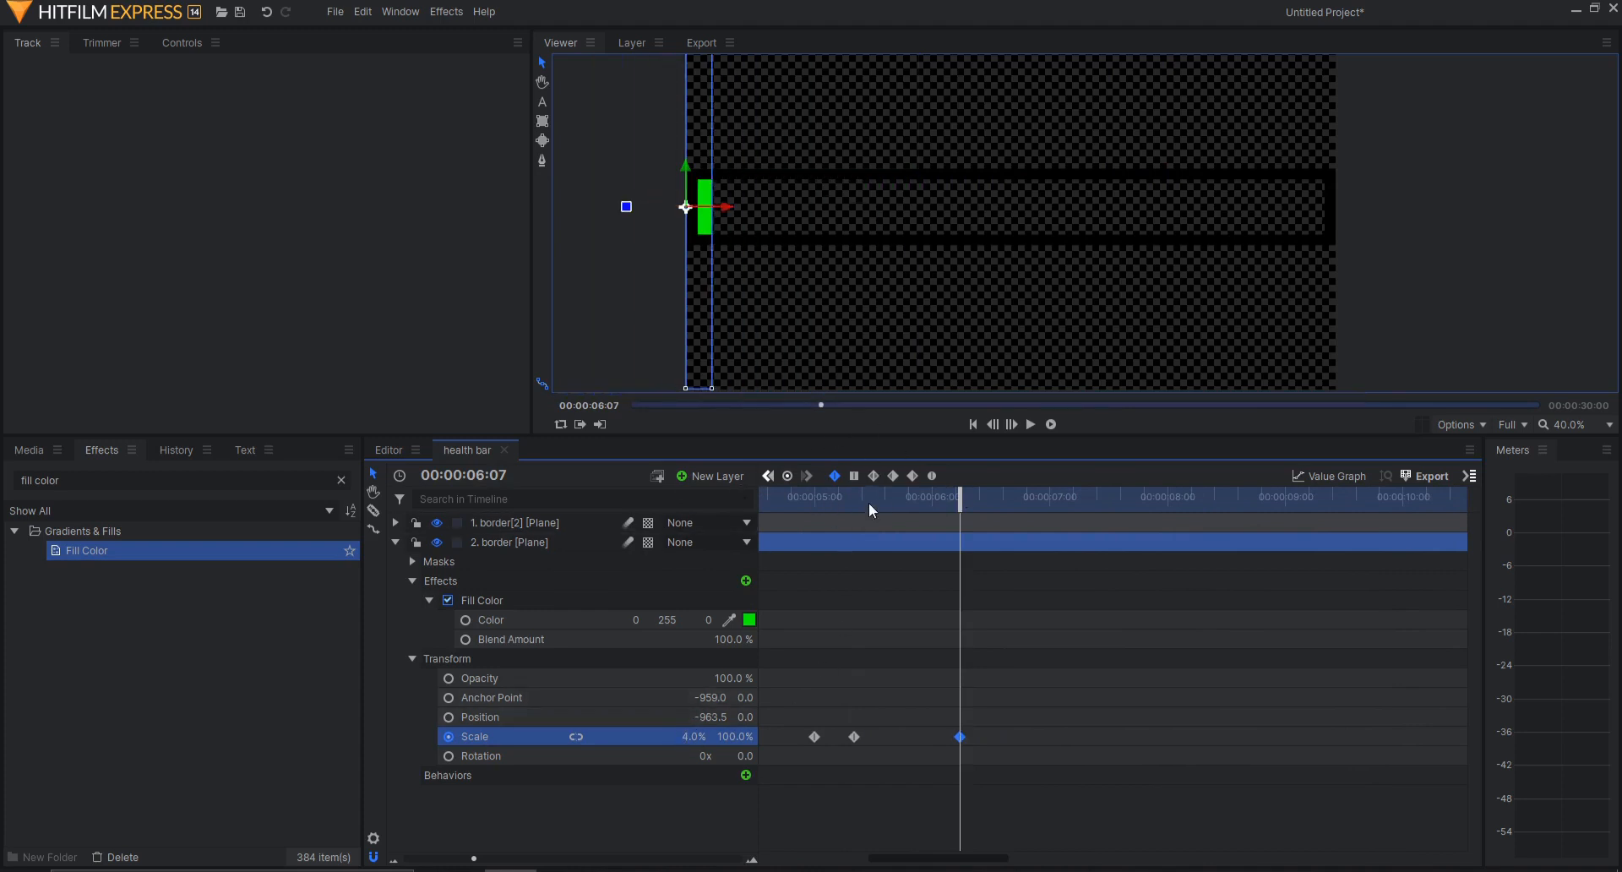
{"action": "left_click_drag", "start_coordinate": [869, 503], "coordinate": [386, 501]}
{"action": "key", "text": "space"}
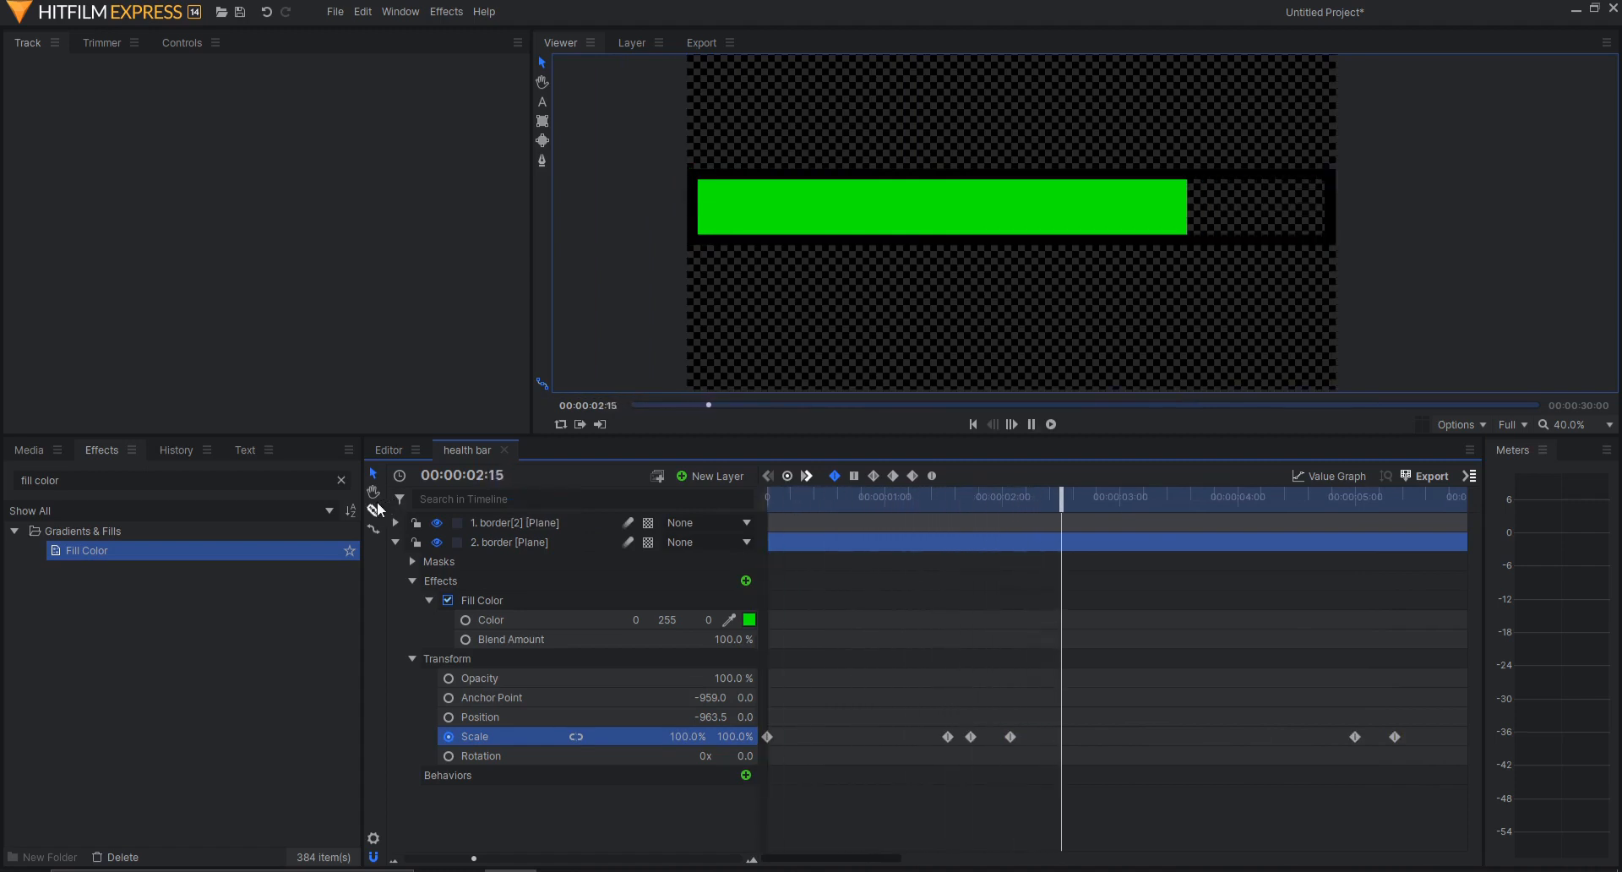
{"action": "key", "text": "space"}
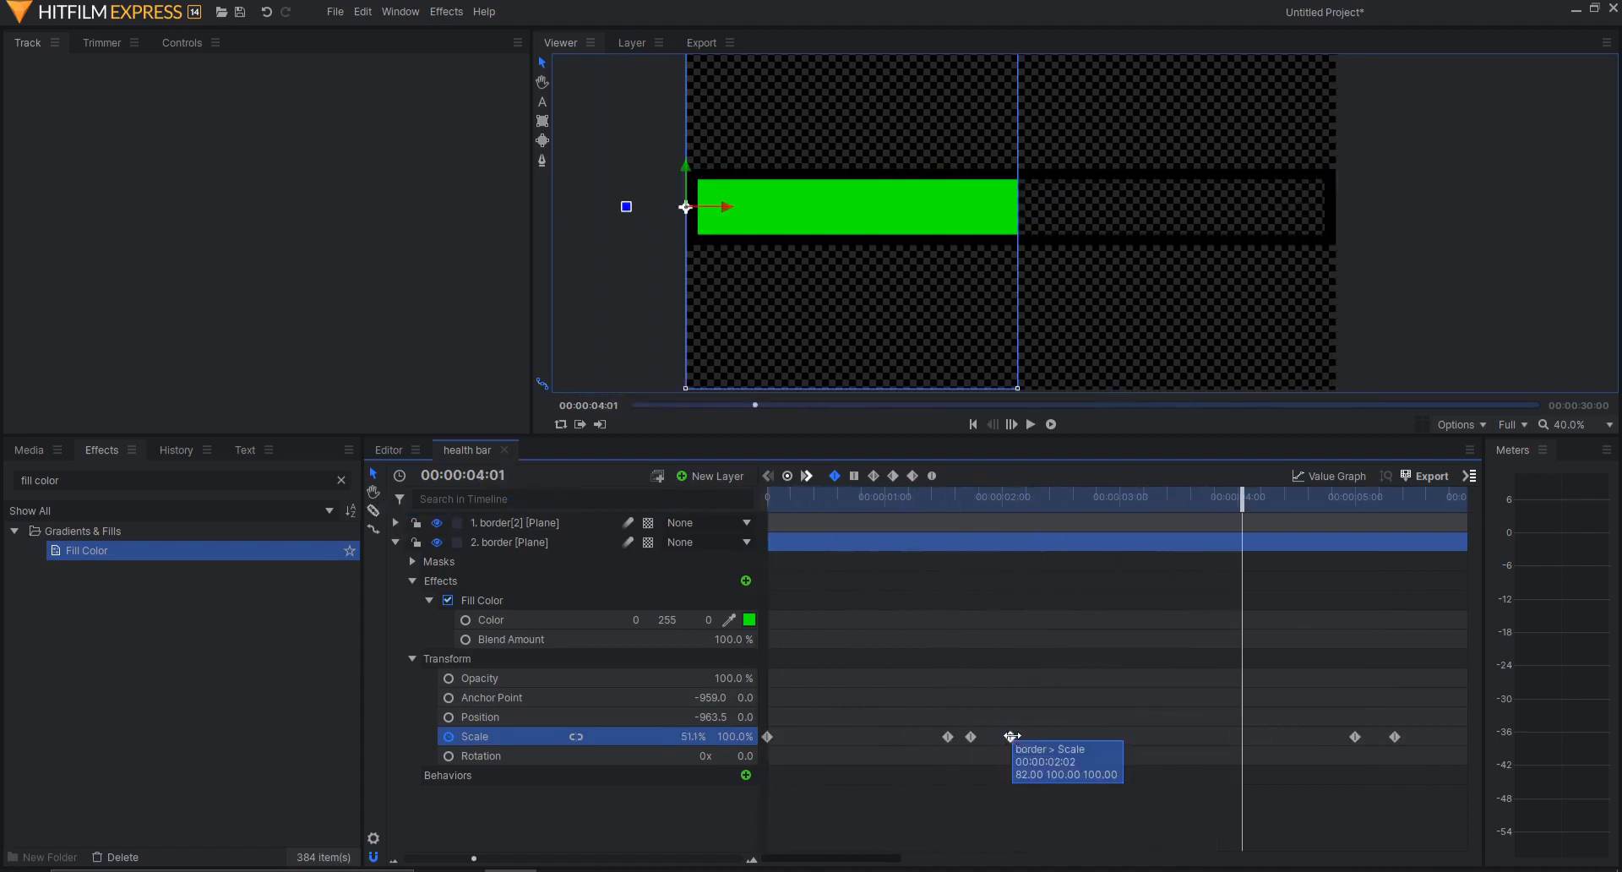
- Shift the 82% Scale keyframe at 00:00:02:02 slightly forward in time and play the animation
{"action": "left_click_drag", "start_coordinate": [1013, 736], "coordinate": [1046, 736]}
{"action": "left_click", "coordinate": [887, 499]}
{"action": "key", "text": "space"}
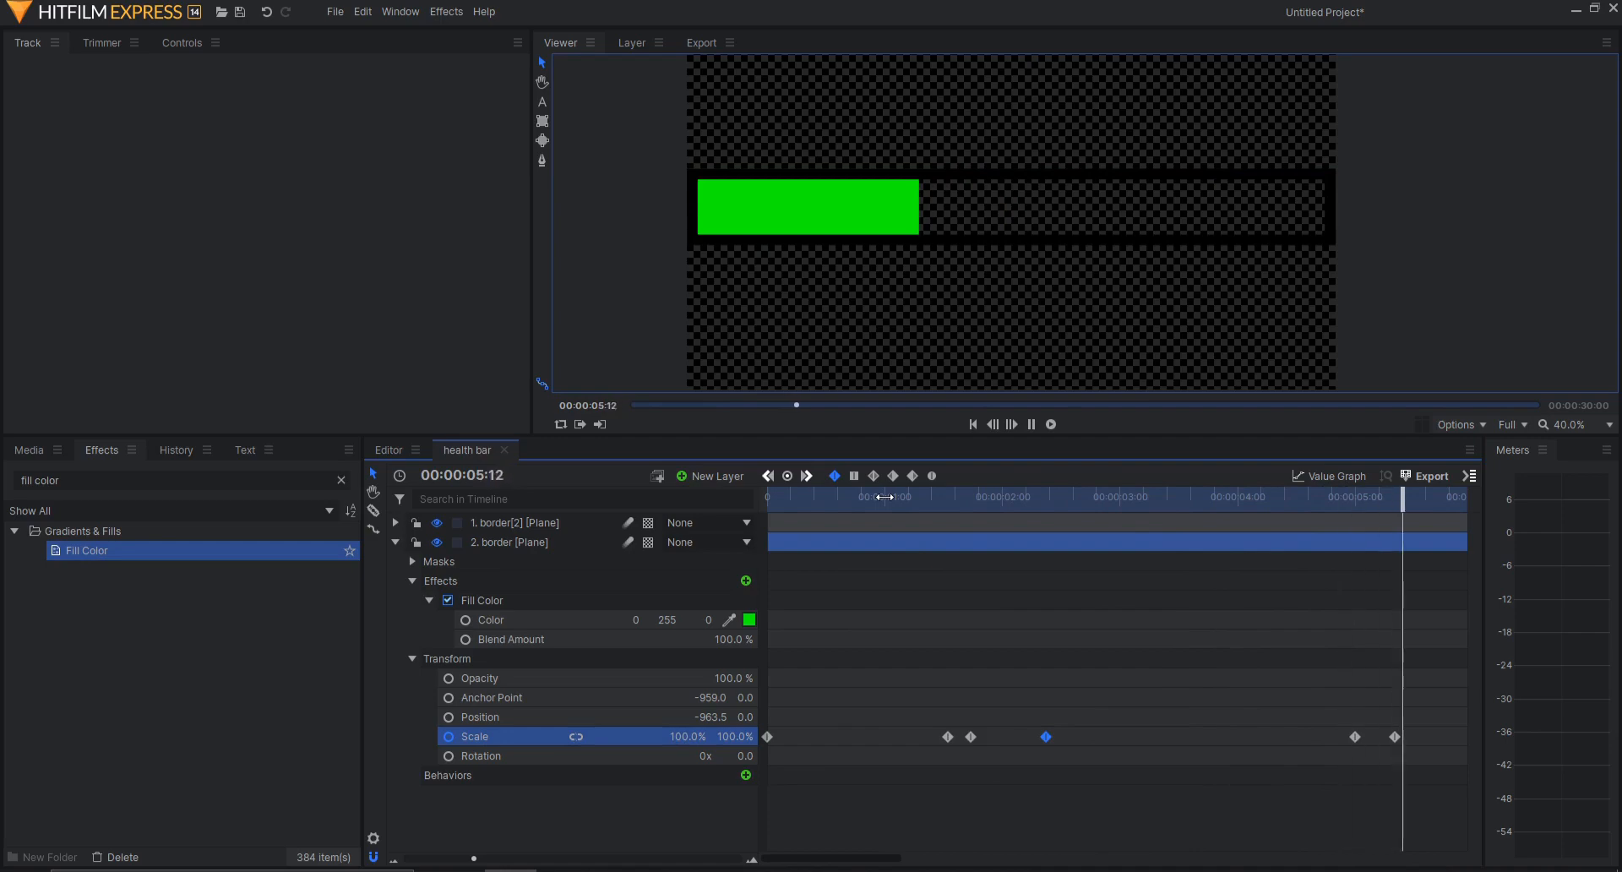
{"action": "key", "text": "space"}
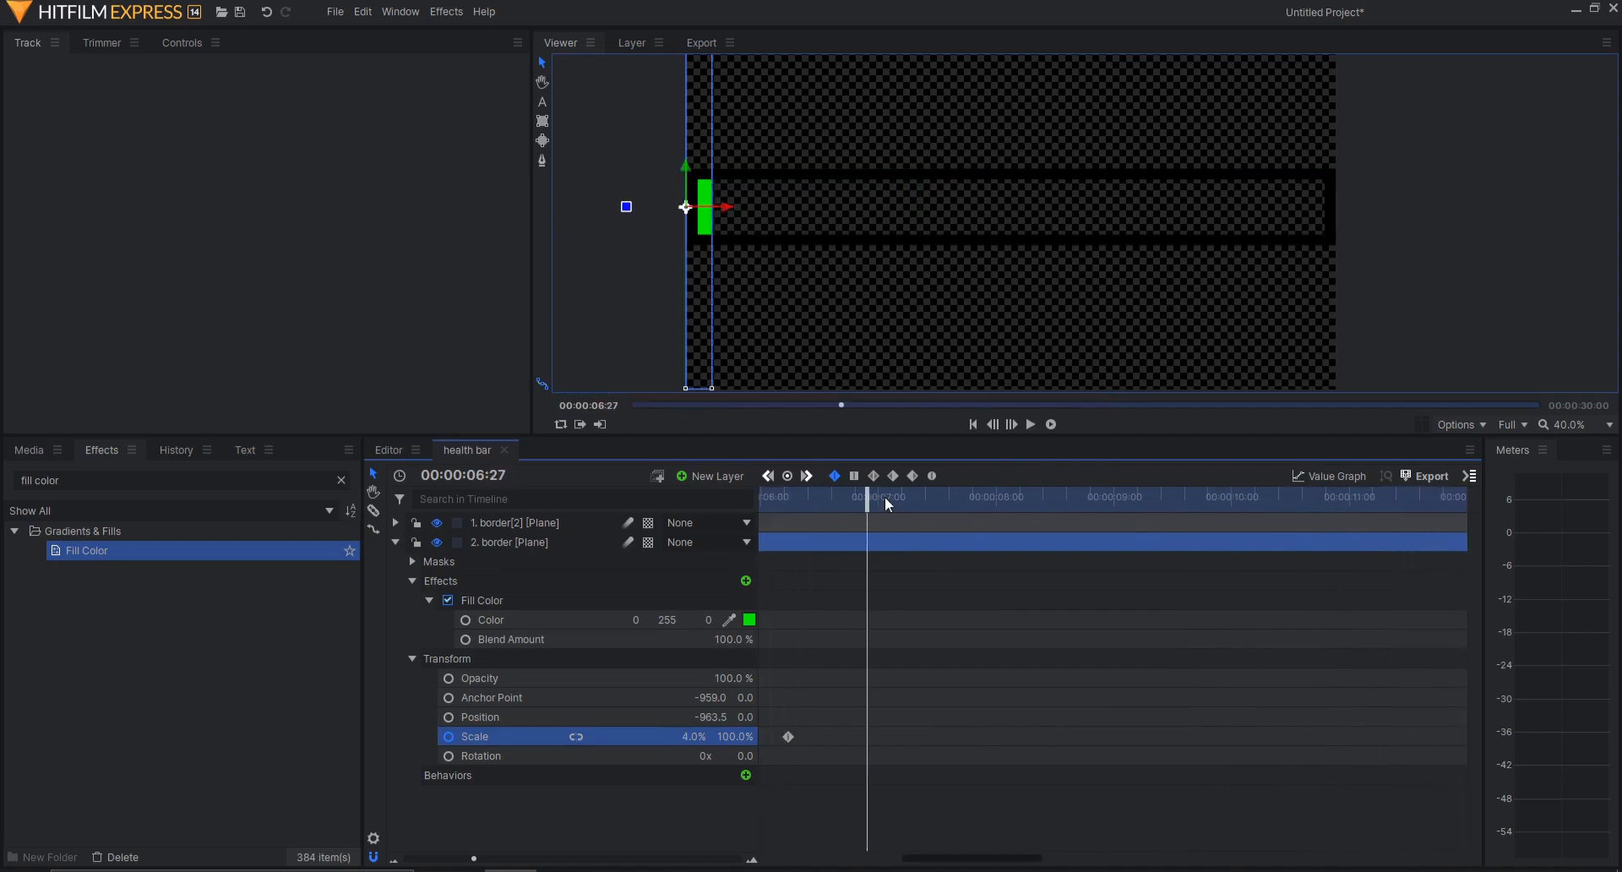
- Create a composite shot from the video (26).mp4 clip in the project media
{"action": "left_click", "coordinate": [376, 449]}
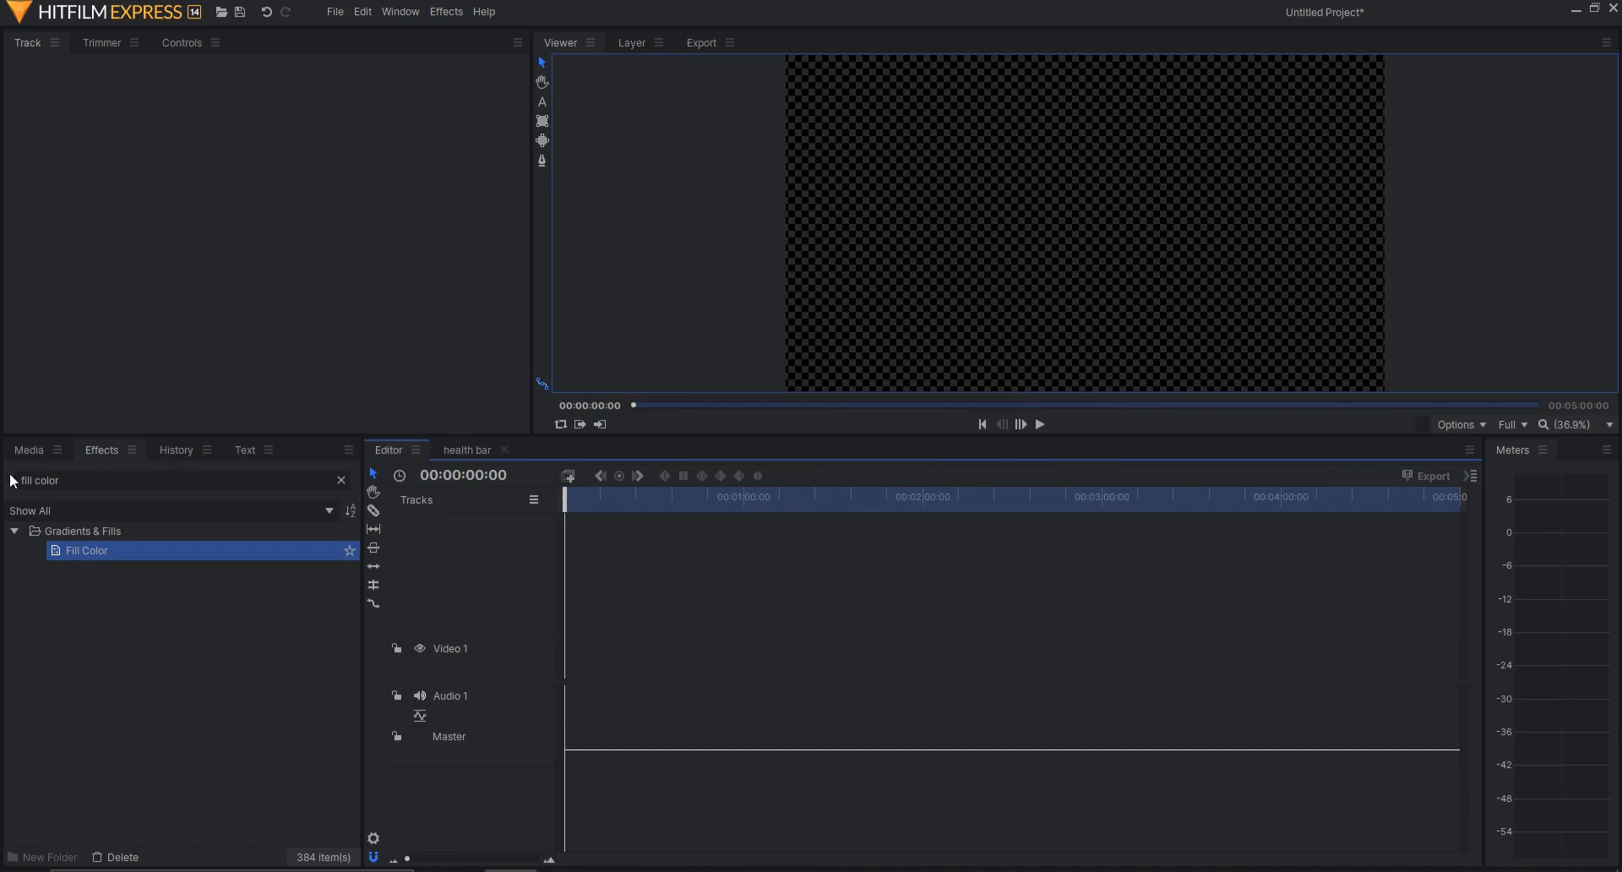
{"action": "left_click", "coordinate": [20, 449]}
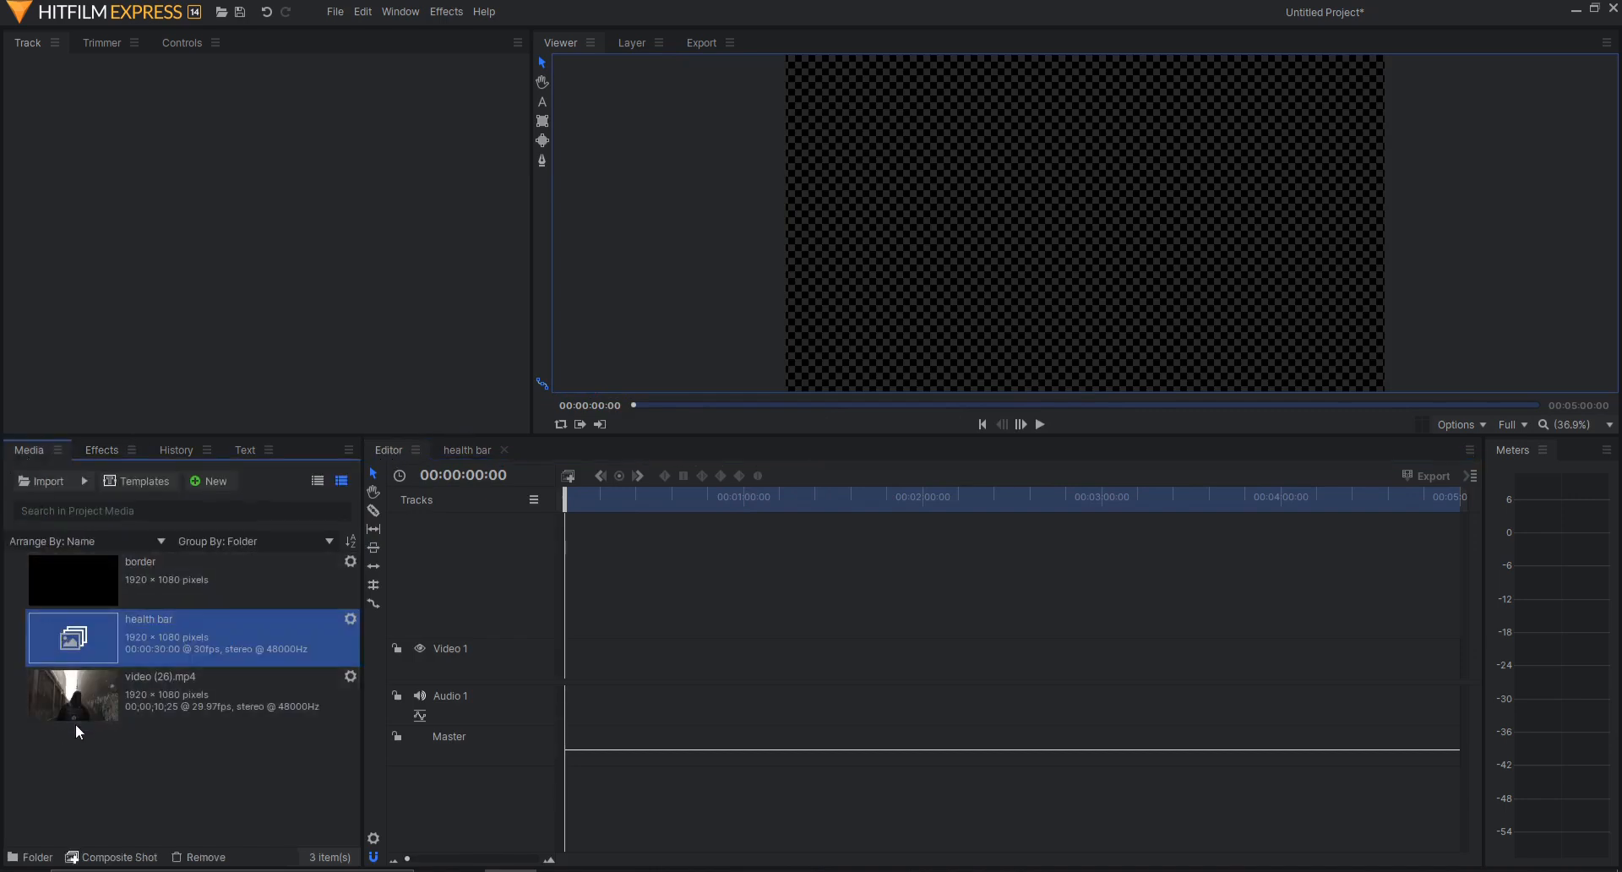
{"action": "left_click", "coordinate": [156, 689]}
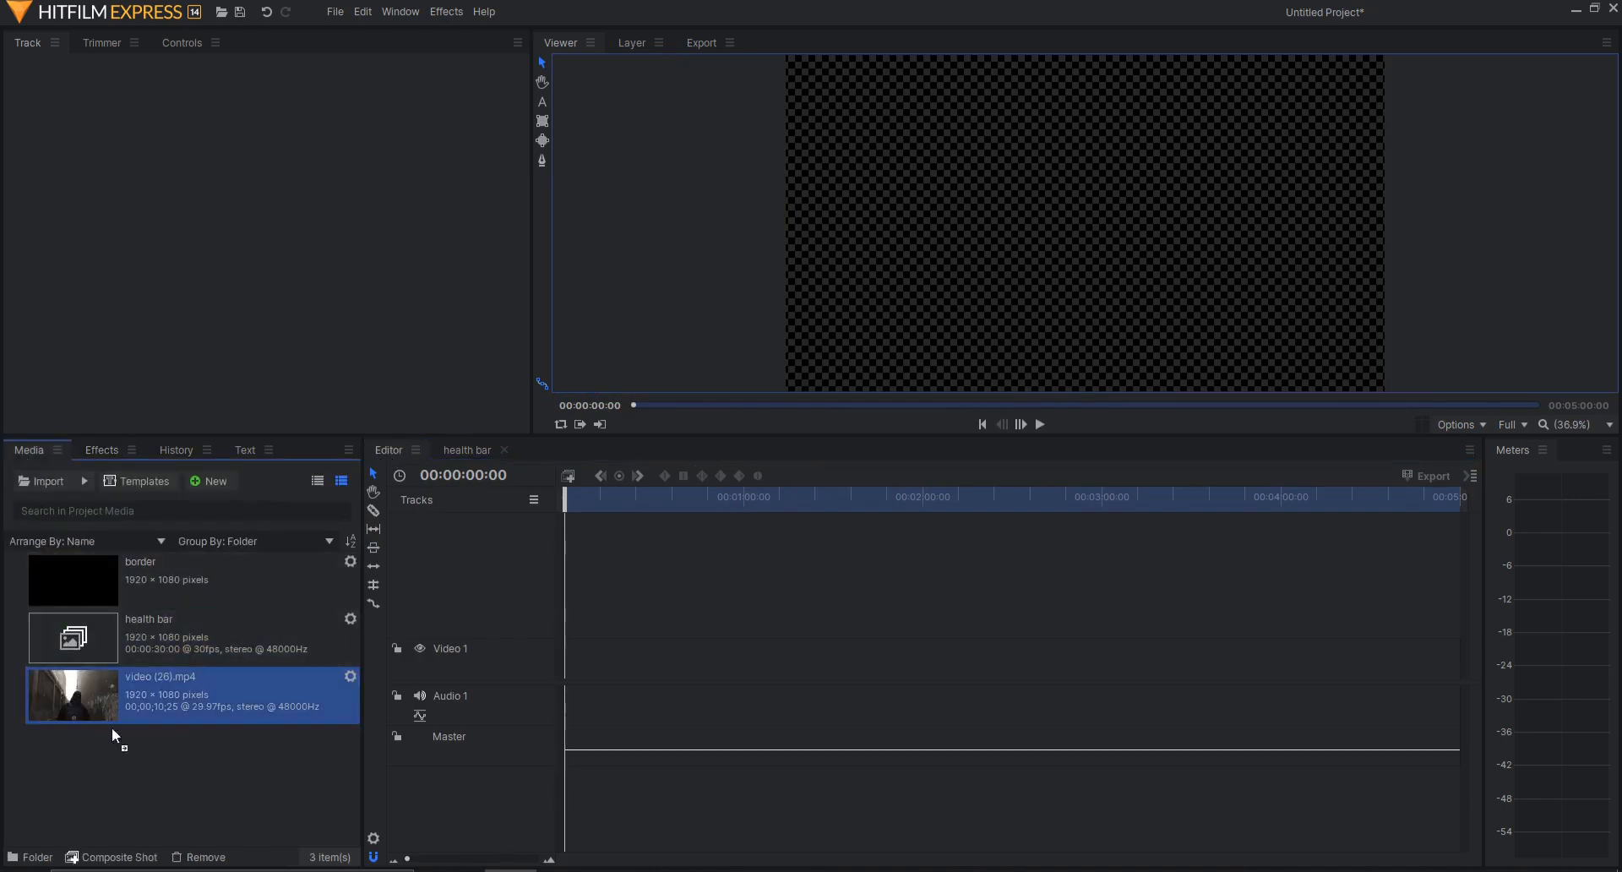
{"action": "left_click", "coordinate": [109, 856]}
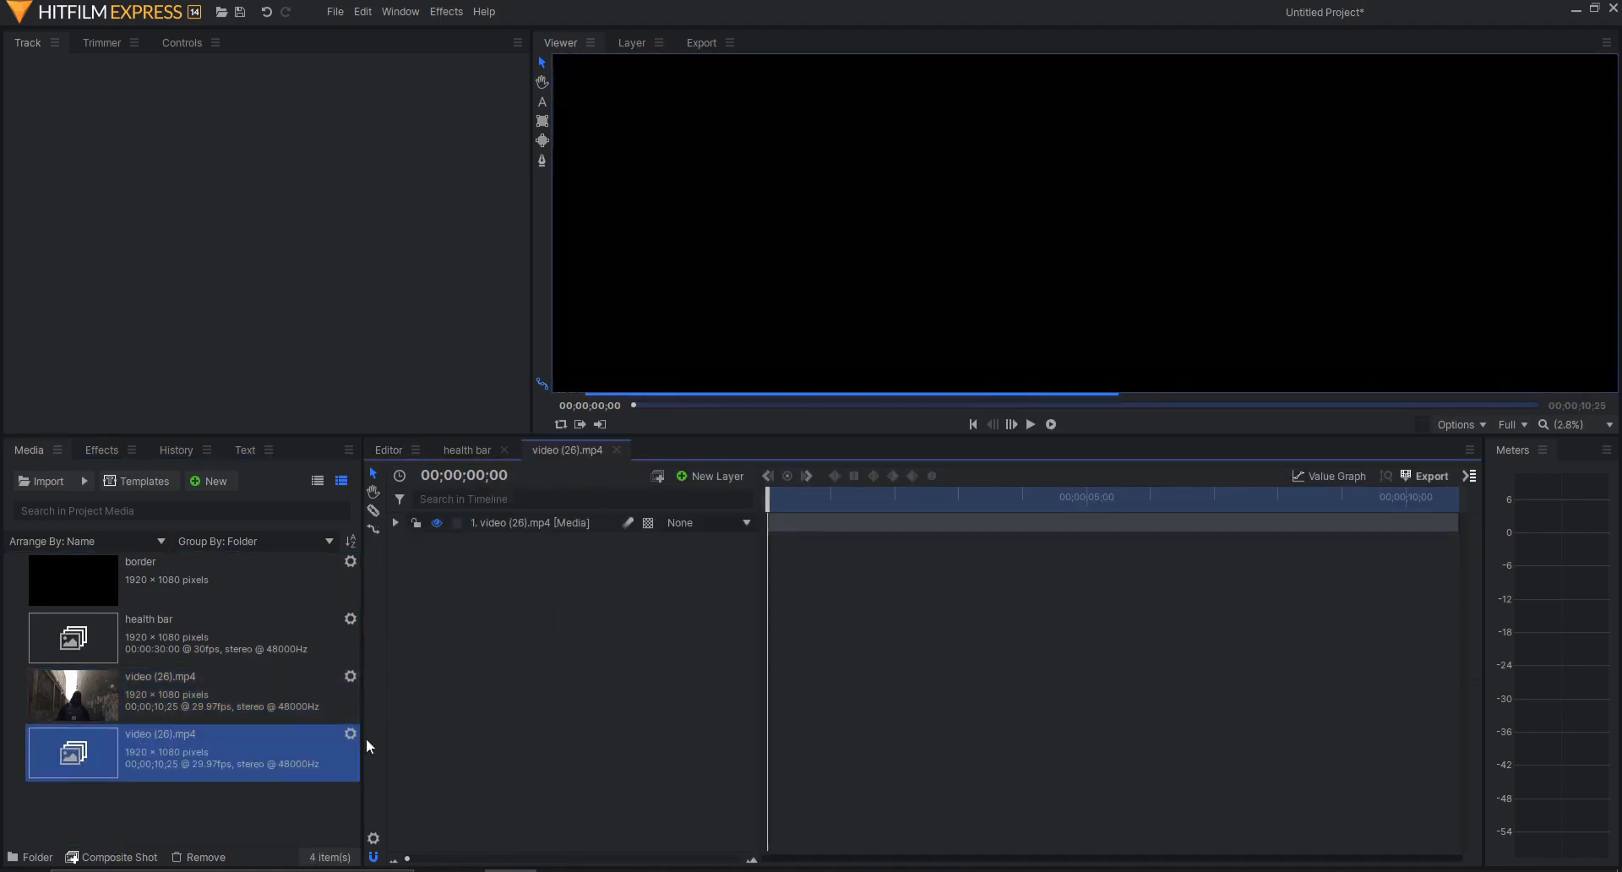
- Add the health bar composite above the video layer, shrink it to about a third and place it over the man's head
{"action": "mouse_move", "coordinate": [169, 629]}
{"action": "left_mouse_down"}
{"action": "mouse_move", "coordinate": [304, 626]}
{"action": "mouse_move", "coordinate": [490, 522]}
{"action": "mouse_move", "coordinate": [558, 517]}
{"action": "left_mouse_up"}
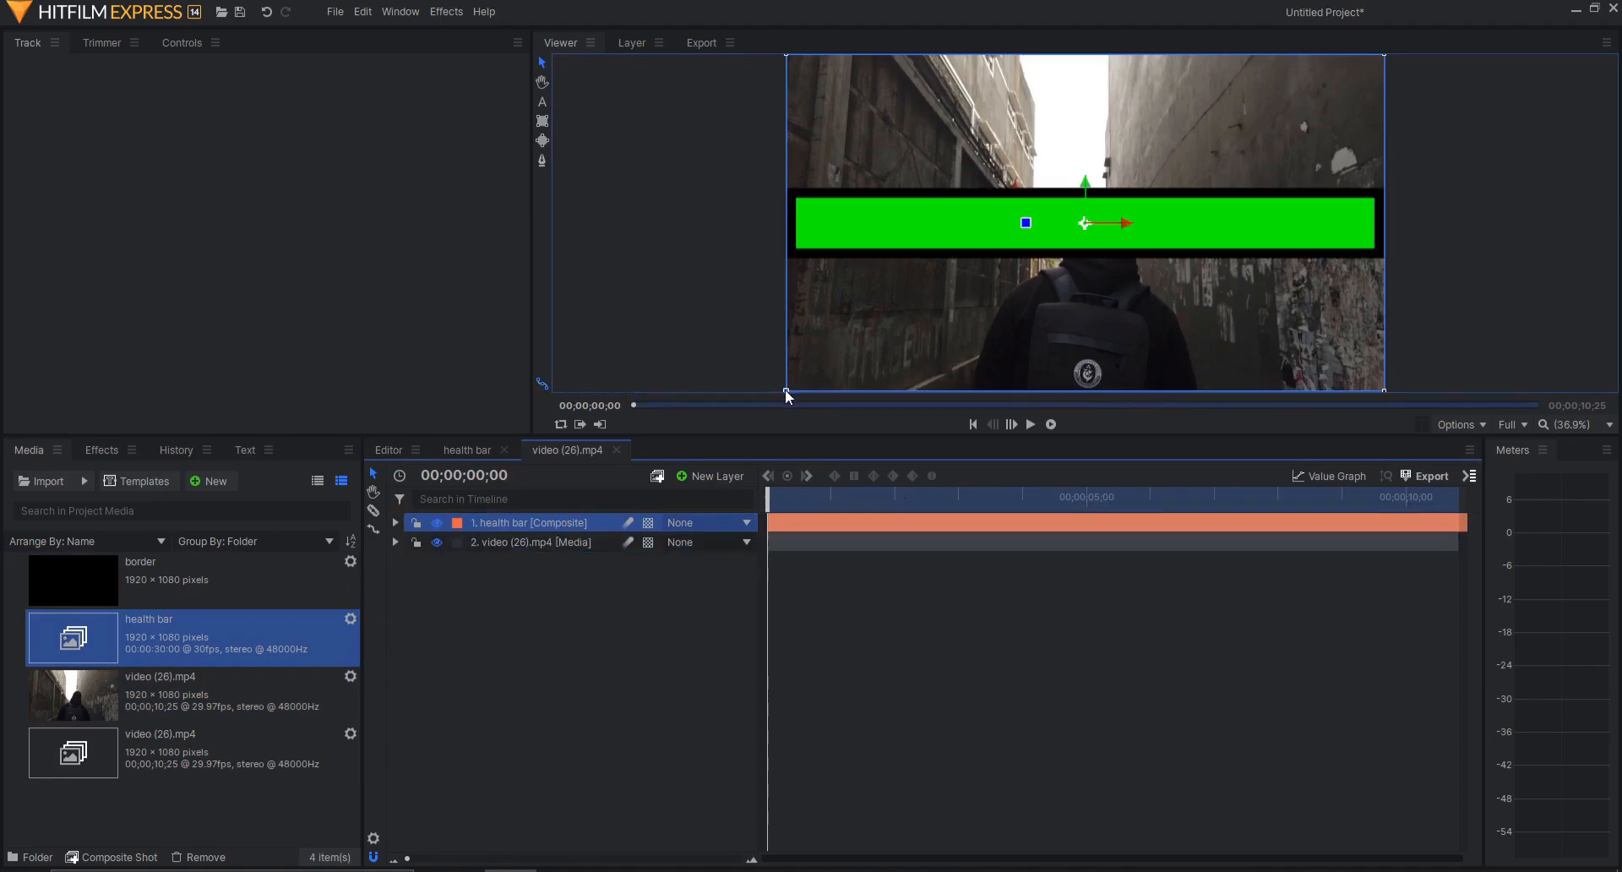
{"action": "mouse_move", "coordinate": [786, 390]}
{"action": "left_mouse_down"}
{"action": "mouse_move", "coordinate": [854, 348]}
{"action": "mouse_move", "coordinate": [1018, 296]}
{"action": "mouse_move", "coordinate": [941, 308]}
{"action": "mouse_move", "coordinate": [981, 284]}
{"action": "left_mouse_up"}
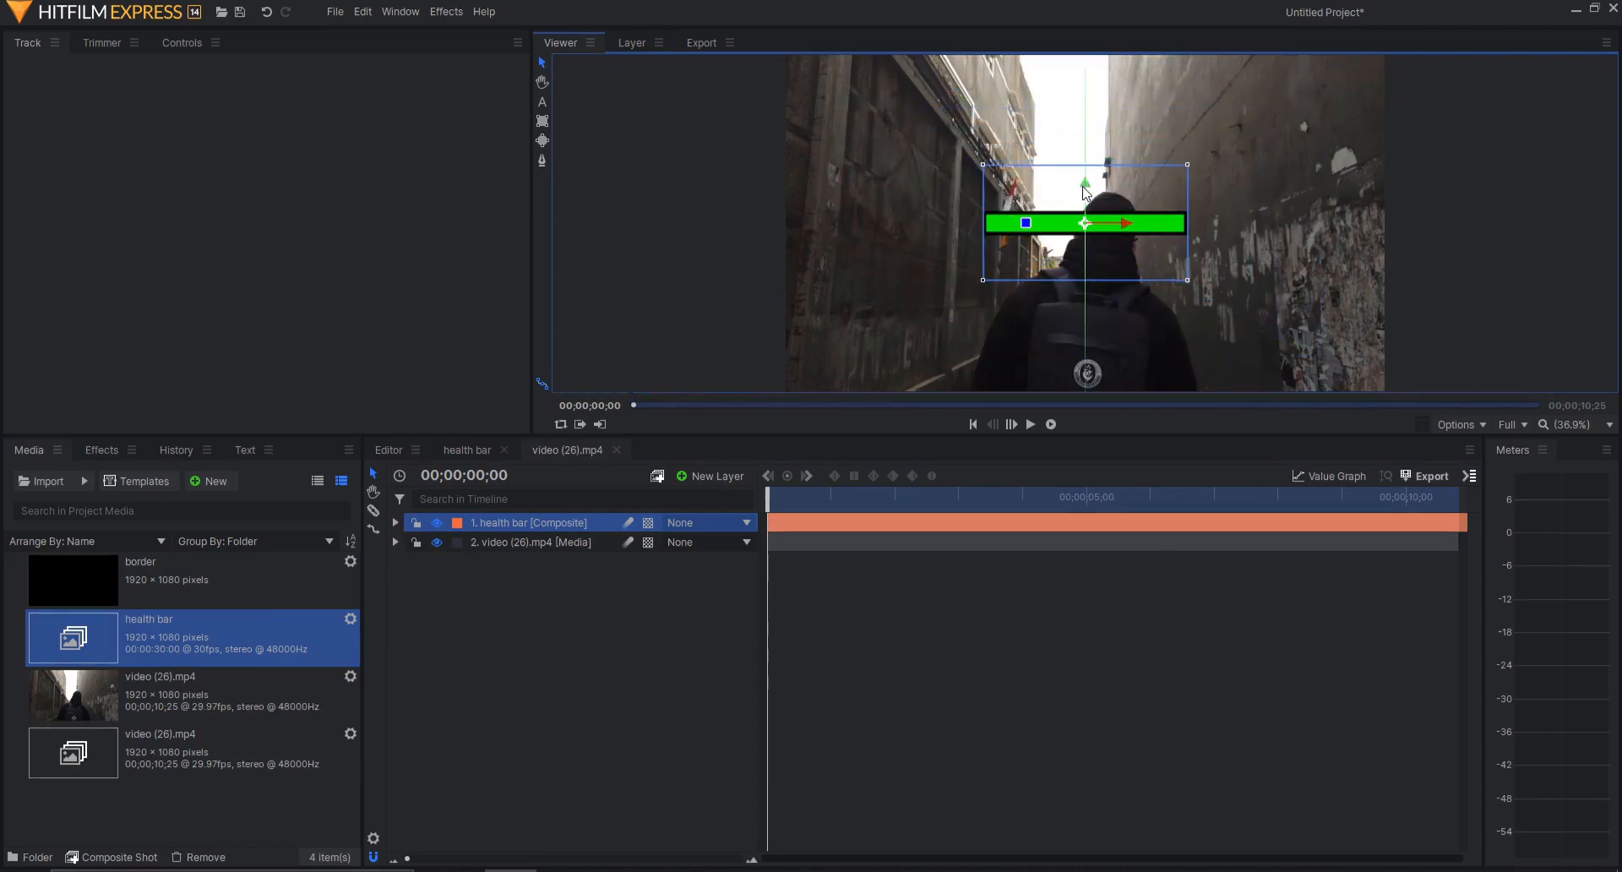
{"action": "mouse_move", "coordinate": [1084, 191]}
{"action": "left_mouse_down"}
{"action": "mouse_move", "coordinate": [1099, 124]}
{"action": "mouse_move", "coordinate": [1141, 159]}
{"action": "left_mouse_up"}
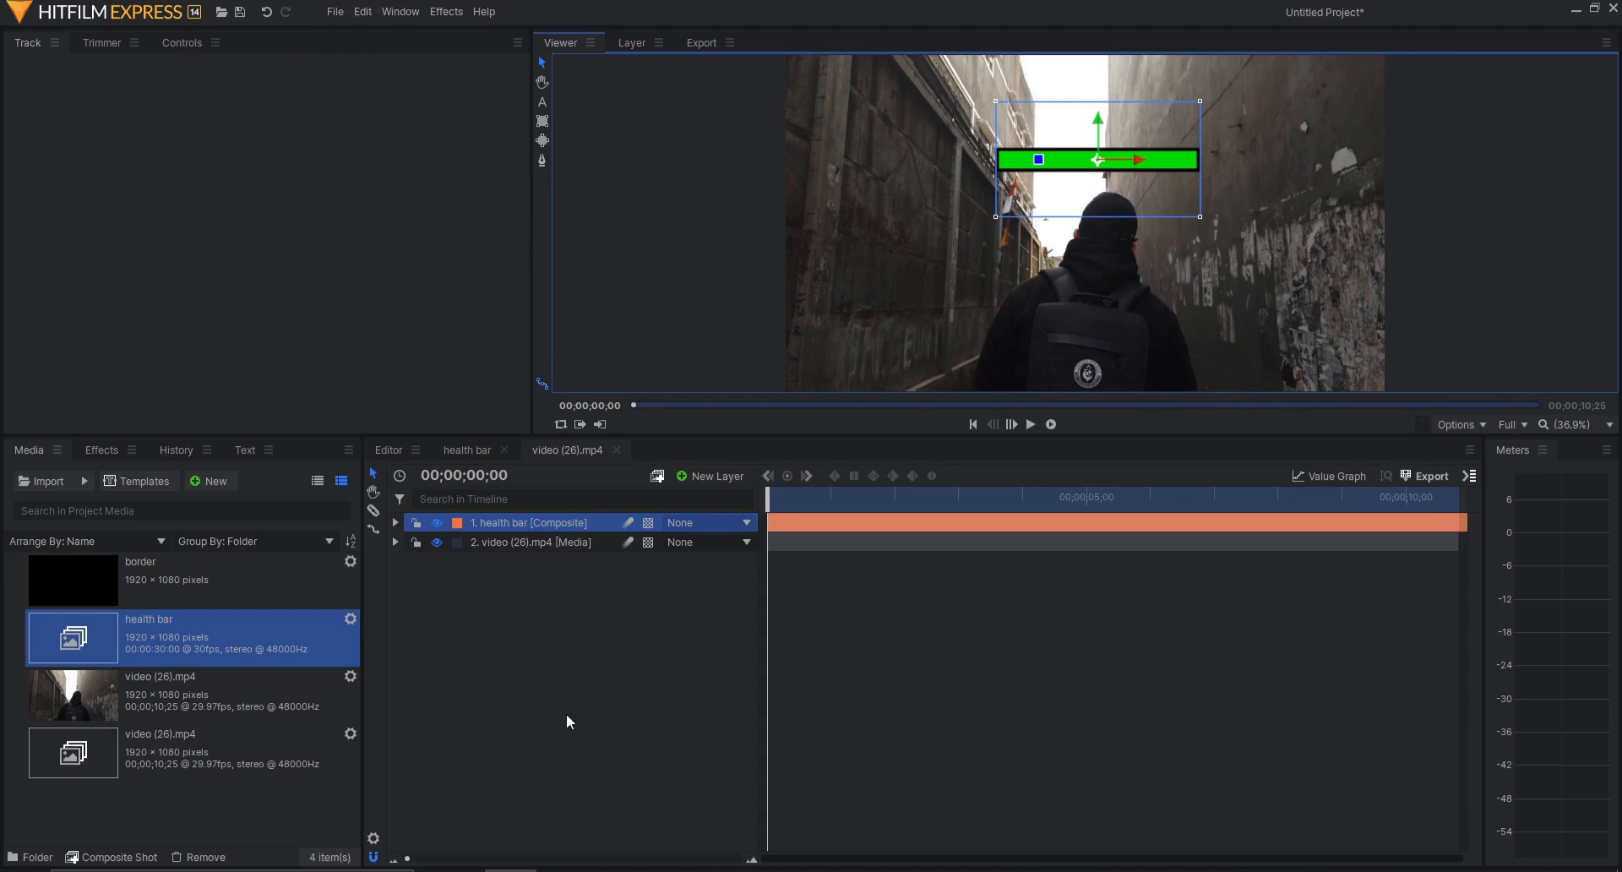
{"action": "left_click", "coordinate": [571, 599]}
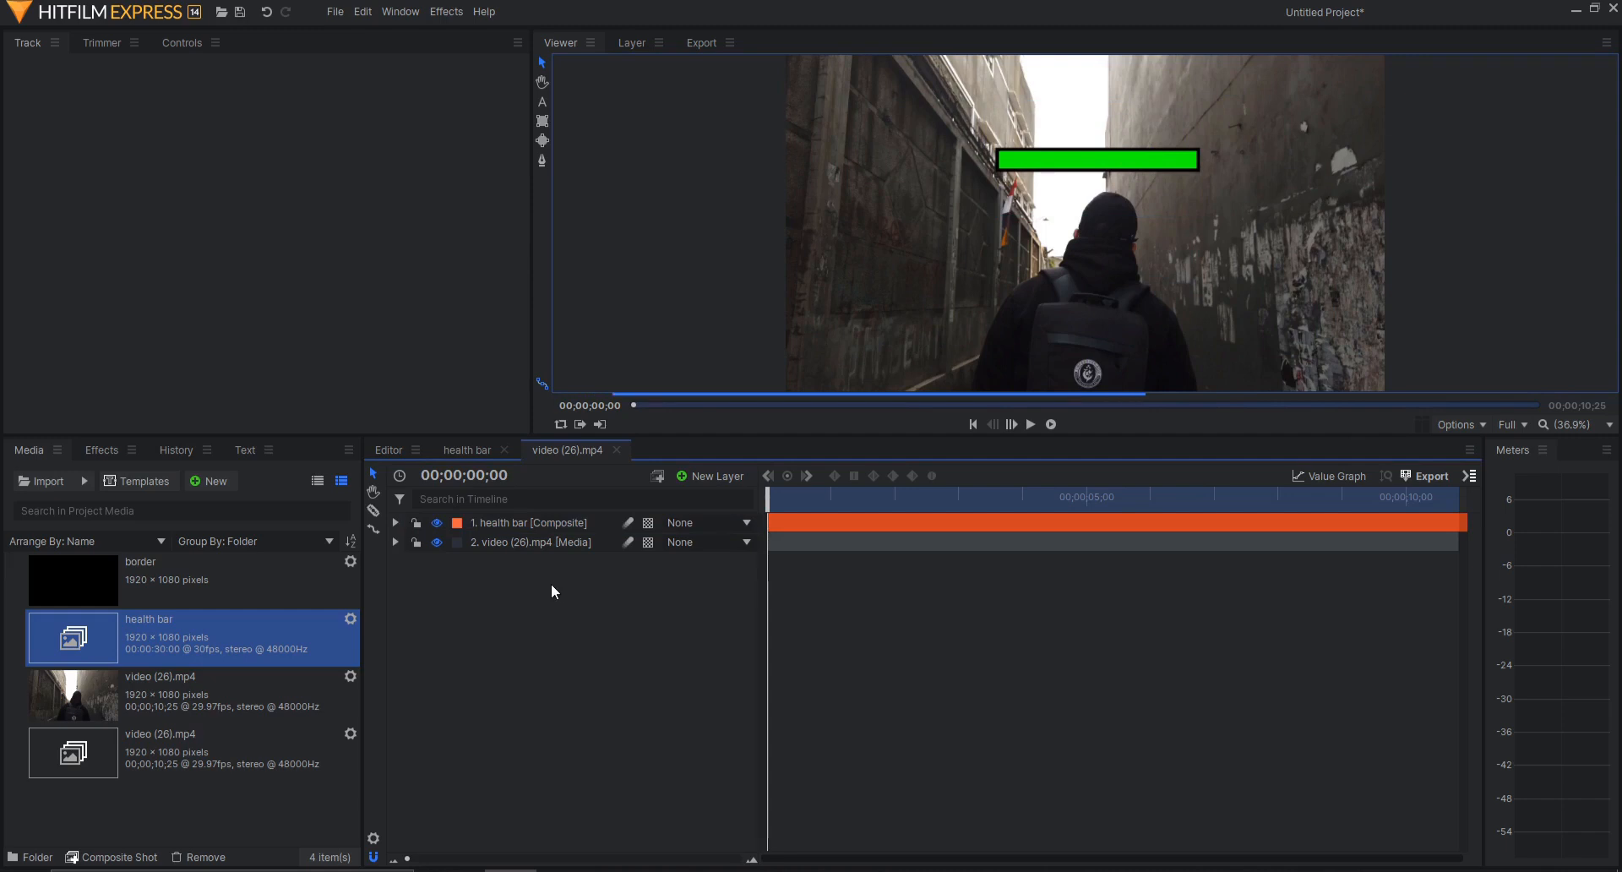
- Create a new Point layer and add a tracker to the video (26).mp4 layer
{"action": "left_click", "coordinate": [397, 541]}
{"action": "right_click", "coordinate": [474, 682]}
{"action": "mouse_move", "coordinate": [546, 692]}
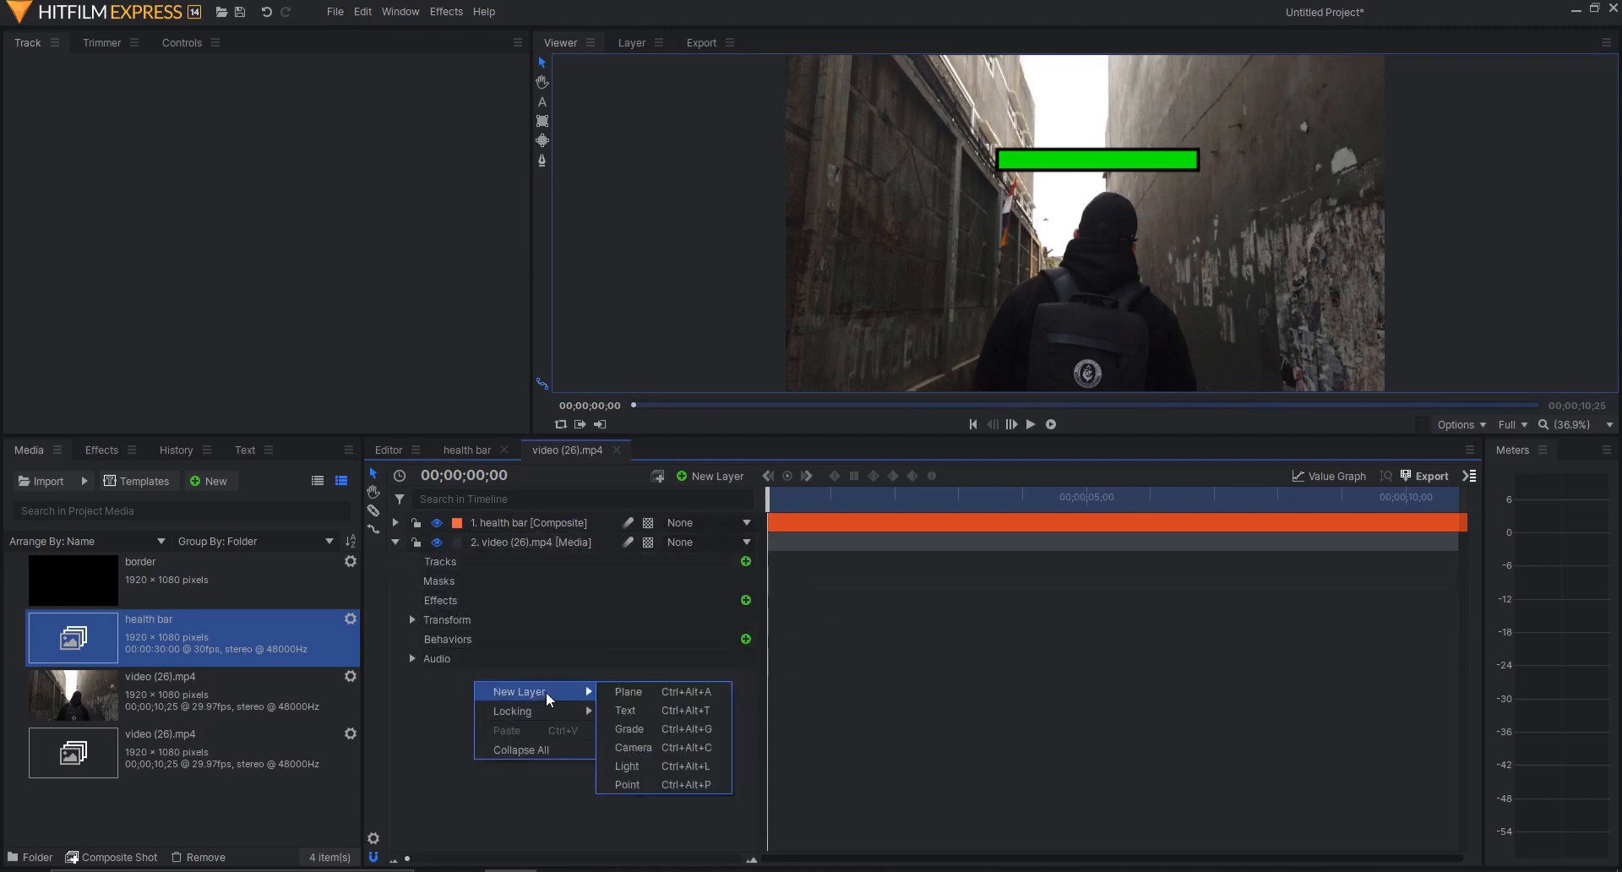
{"action": "left_click", "coordinate": [627, 784]}
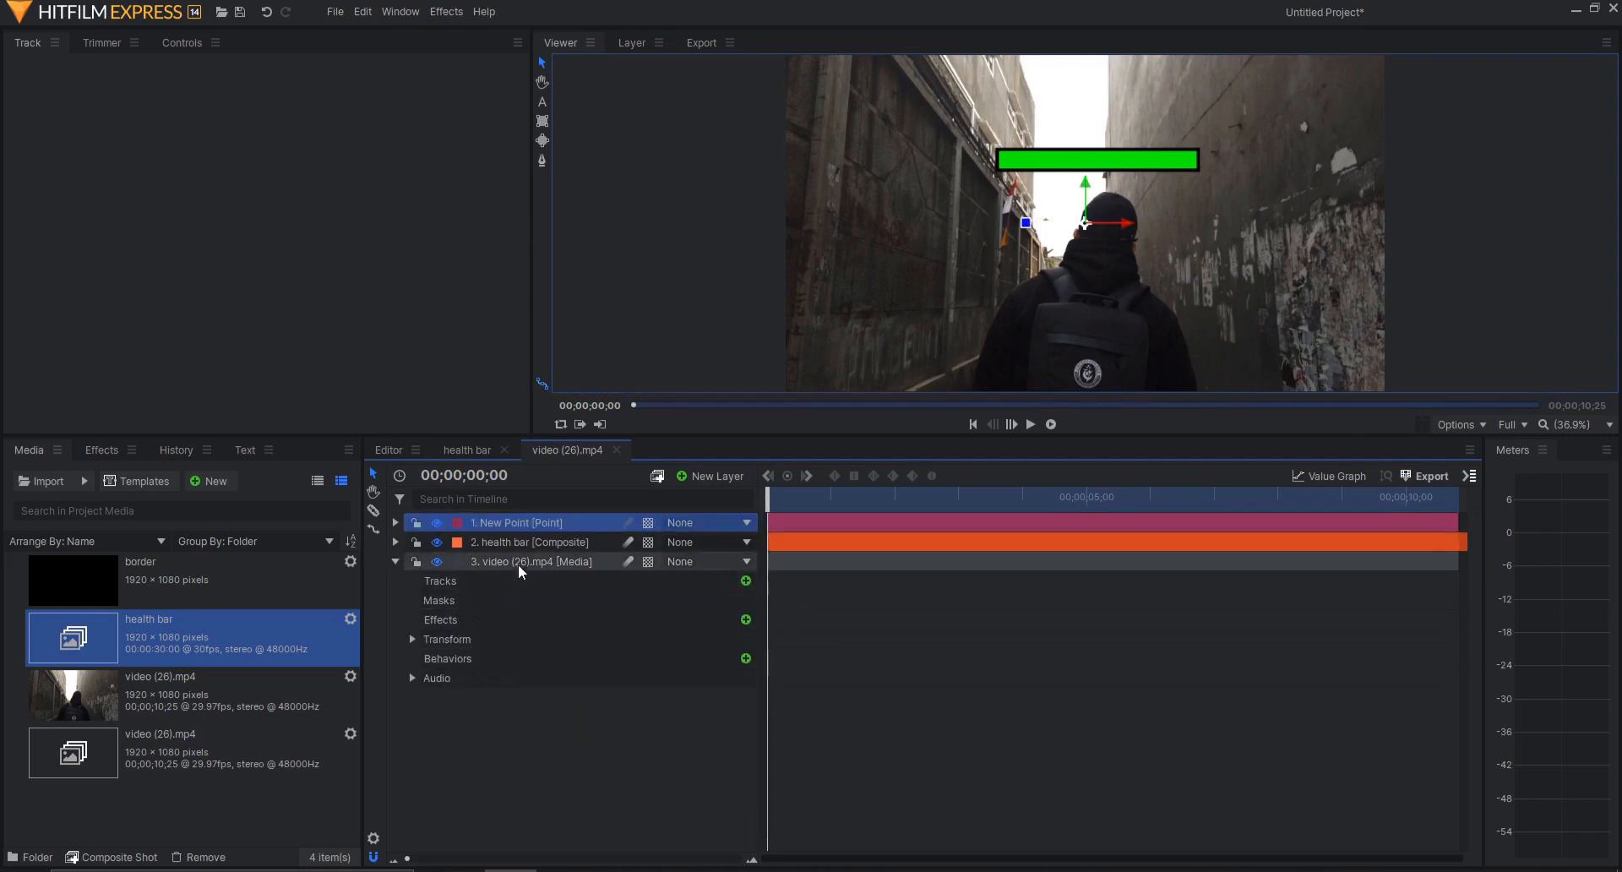
{"action": "left_click", "coordinate": [519, 563]}
{"action": "left_click", "coordinate": [746, 580]}
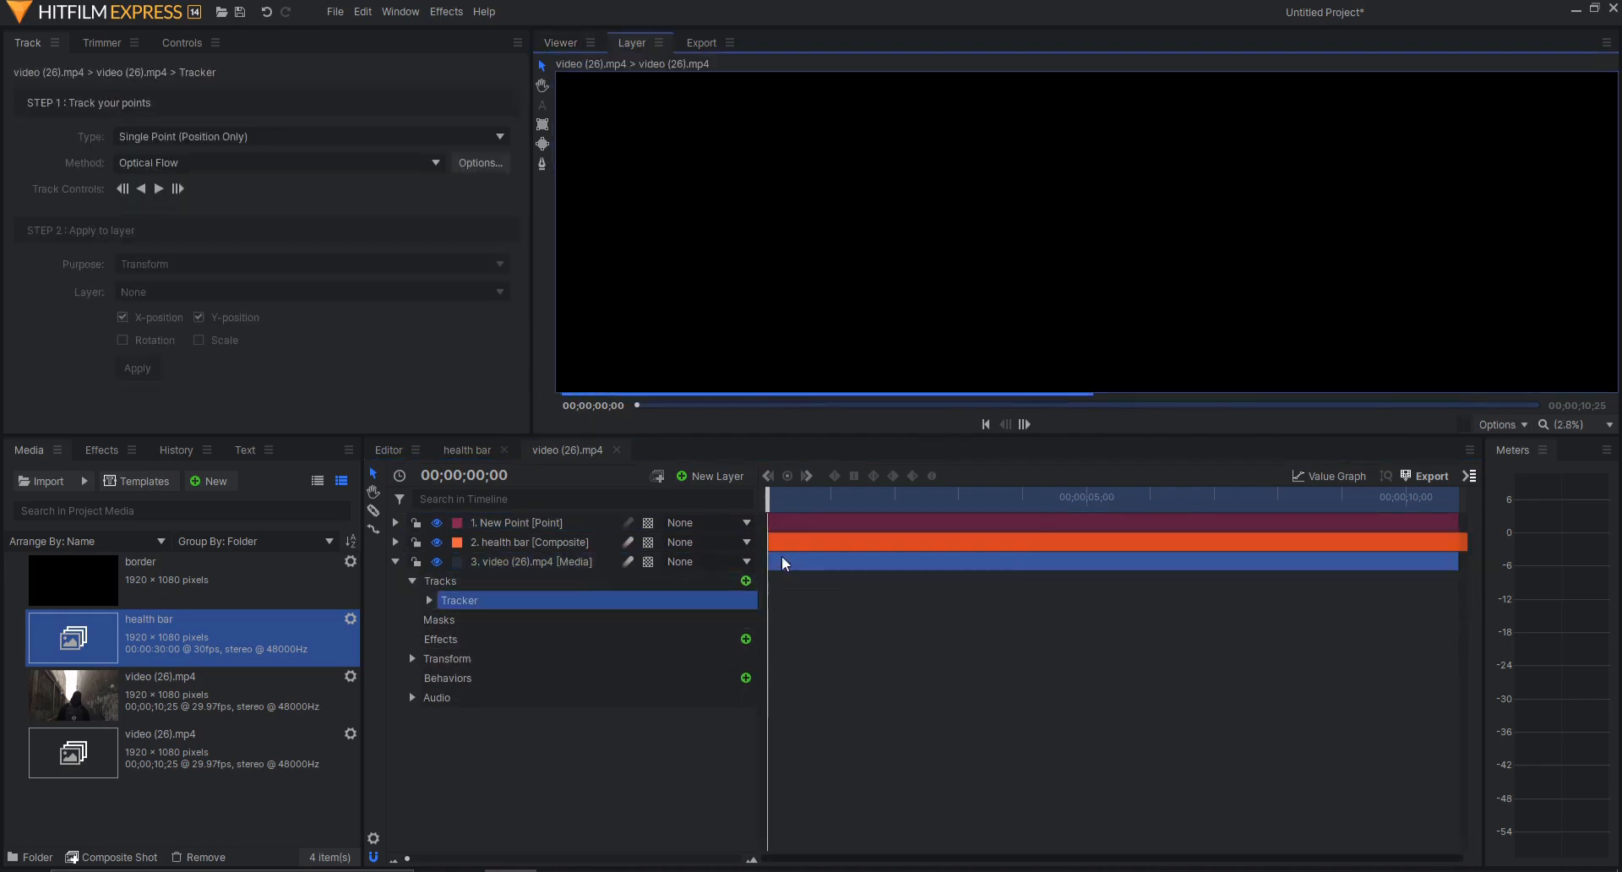
- Position the tracker on the round backpack logo and enlarge its feature area to enclose the logo
{"action": "scroll", "coordinate": [1145, 294], "scroll_direction": "up", "scroll_amount": 2}
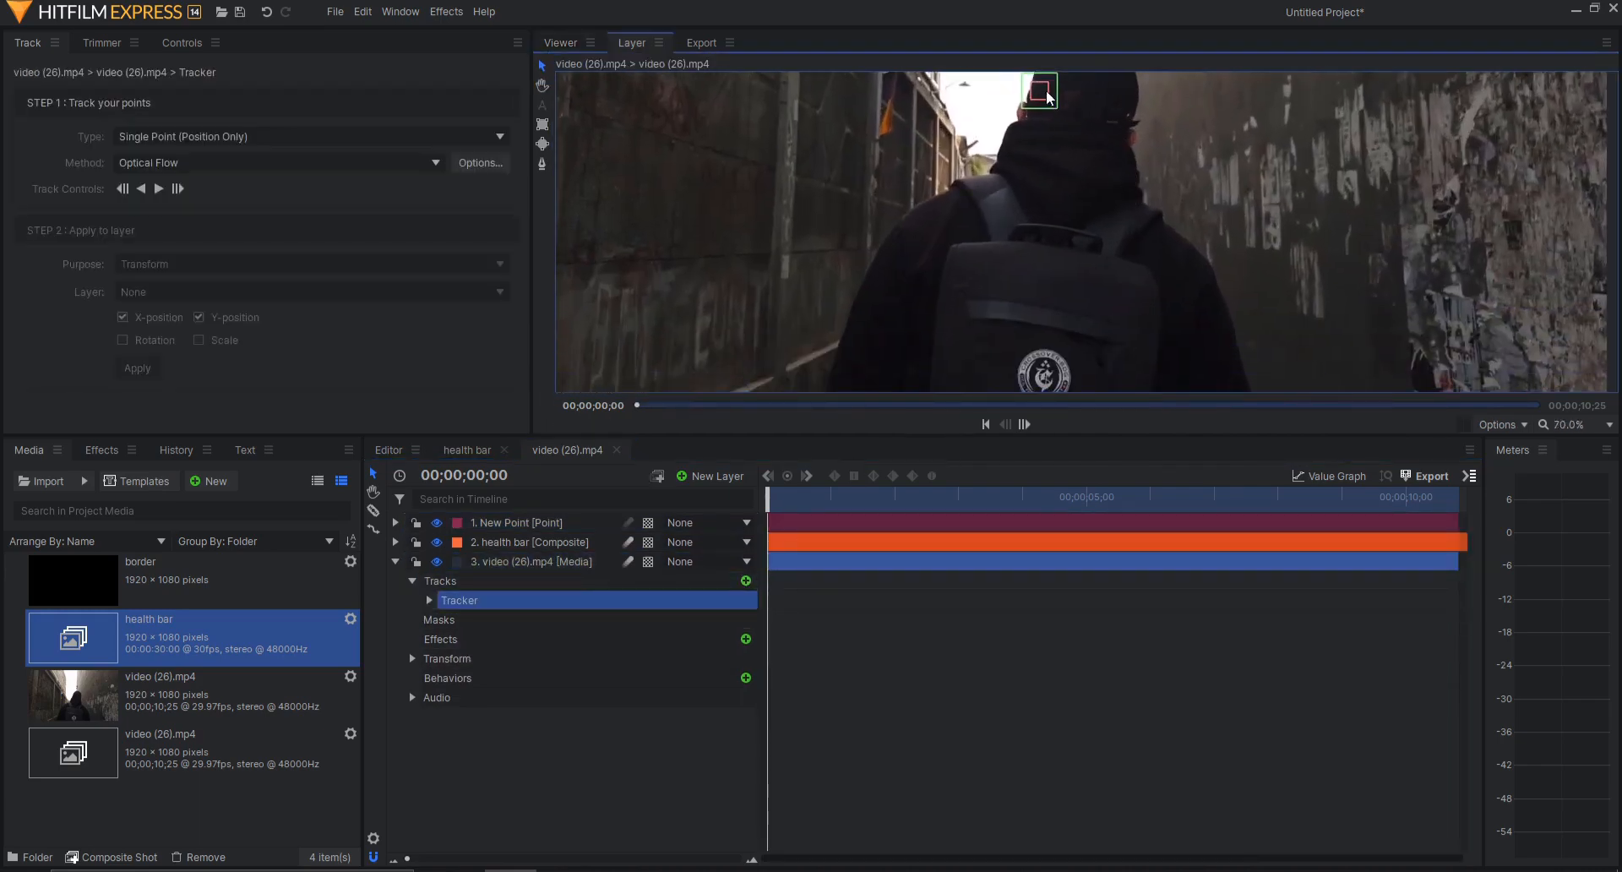
{"action": "left_click_drag", "start_coordinate": [1047, 97], "coordinate": [1086, 230]}
{"action": "left_click_drag", "start_coordinate": [1056, 385], "coordinate": [1054, 379]}
{"action": "left_click_drag", "start_coordinate": [1159, 338], "coordinate": [1190, 152]}
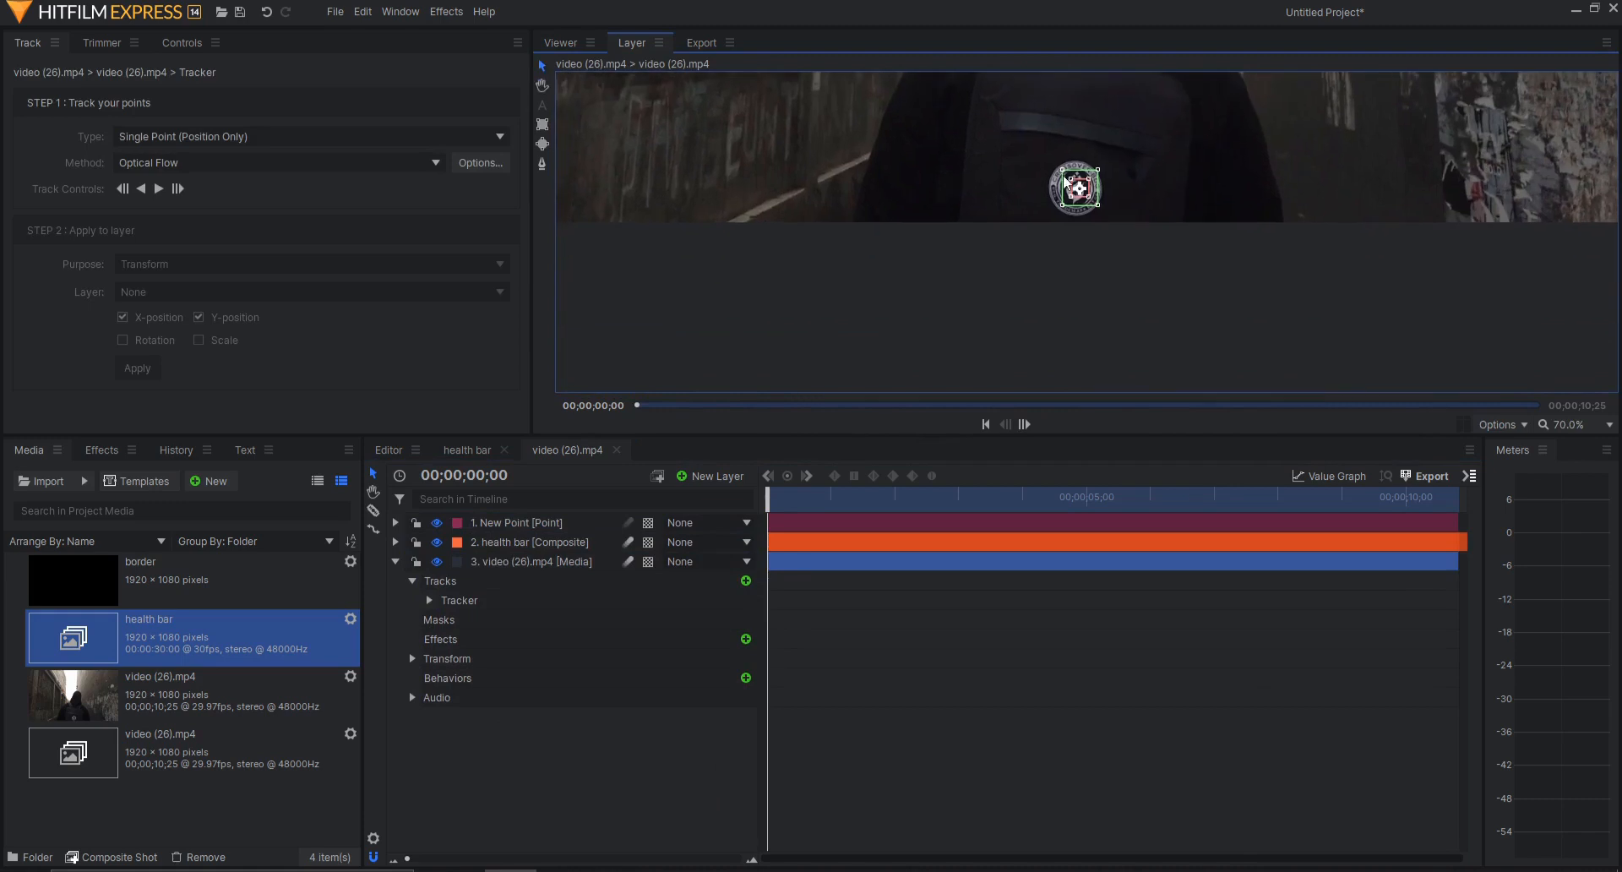
{"action": "mouse_move", "coordinate": [1117, 209]}
{"action": "left_mouse_down"}
{"action": "mouse_move", "coordinate": [1129, 225]}
{"action": "mouse_move", "coordinate": [1114, 225]}
{"action": "left_mouse_up"}
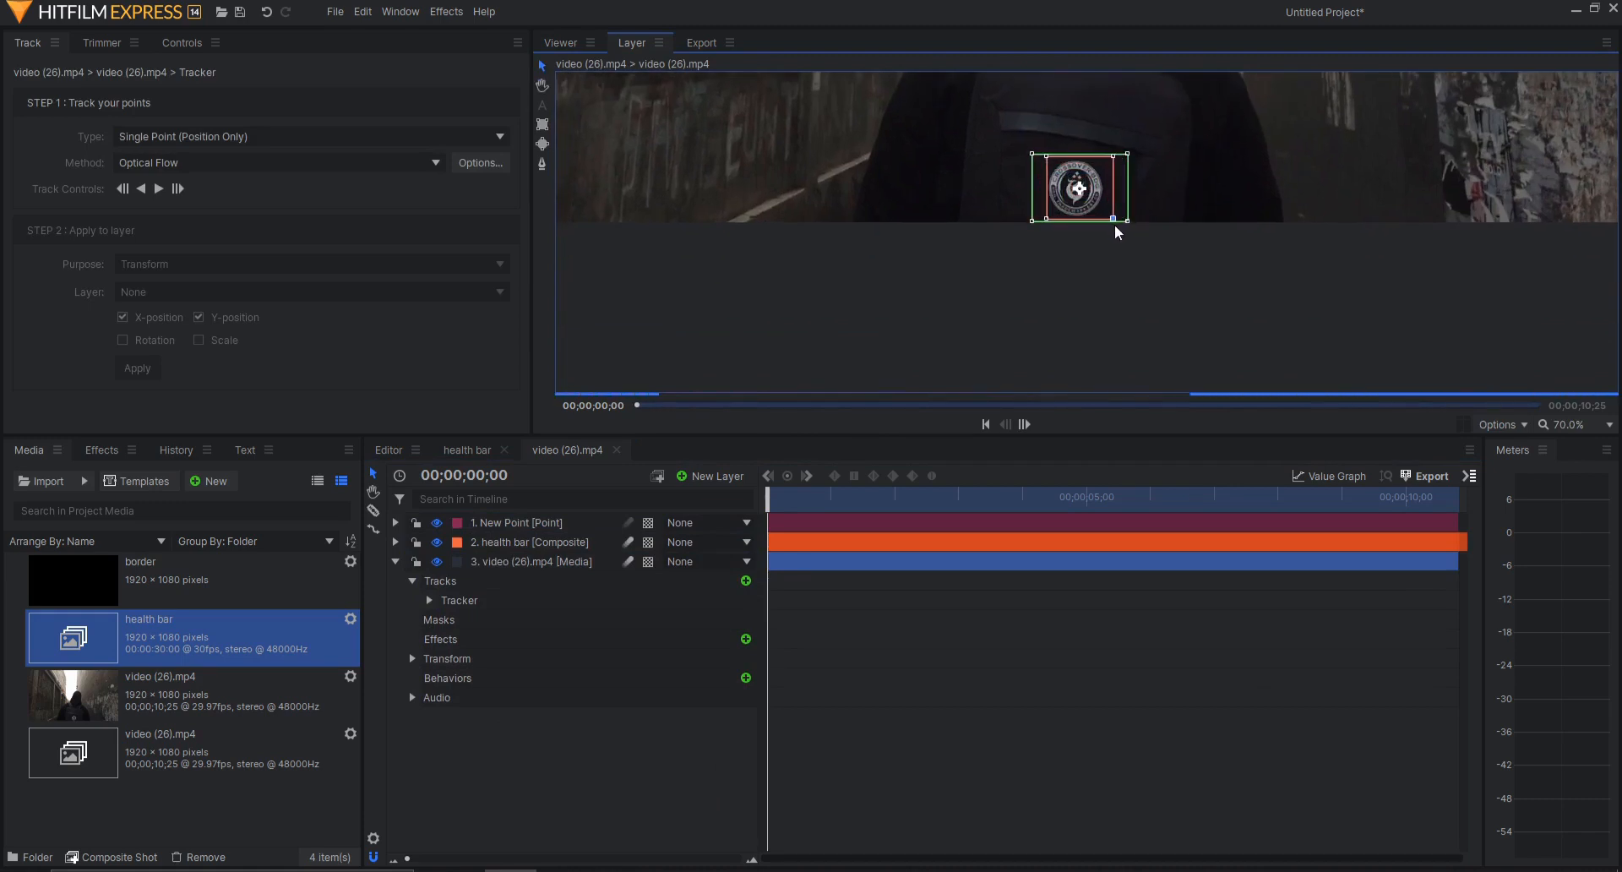
- Enlarge the tracker's search area to cover most of the backpack and refit the feature area around the logo
{"action": "left_click_drag", "start_coordinate": [1129, 156], "coordinate": [1245, 84]}
{"action": "left_click_drag", "start_coordinate": [1308, 142], "coordinate": [1248, 314]}
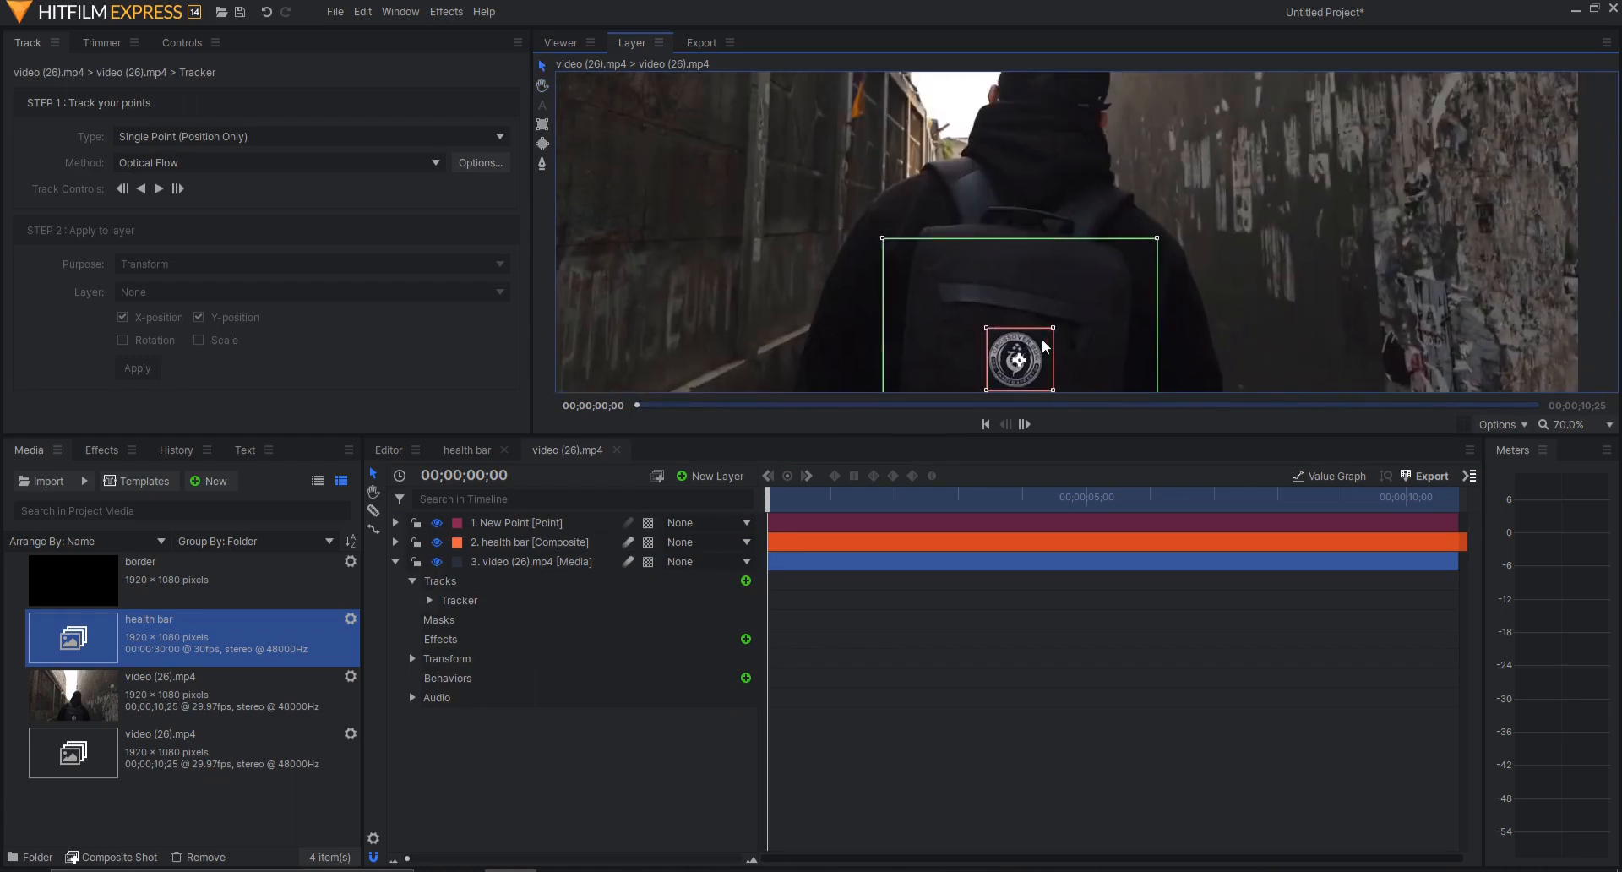
{"action": "left_click_drag", "start_coordinate": [1046, 347], "coordinate": [1040, 347]}
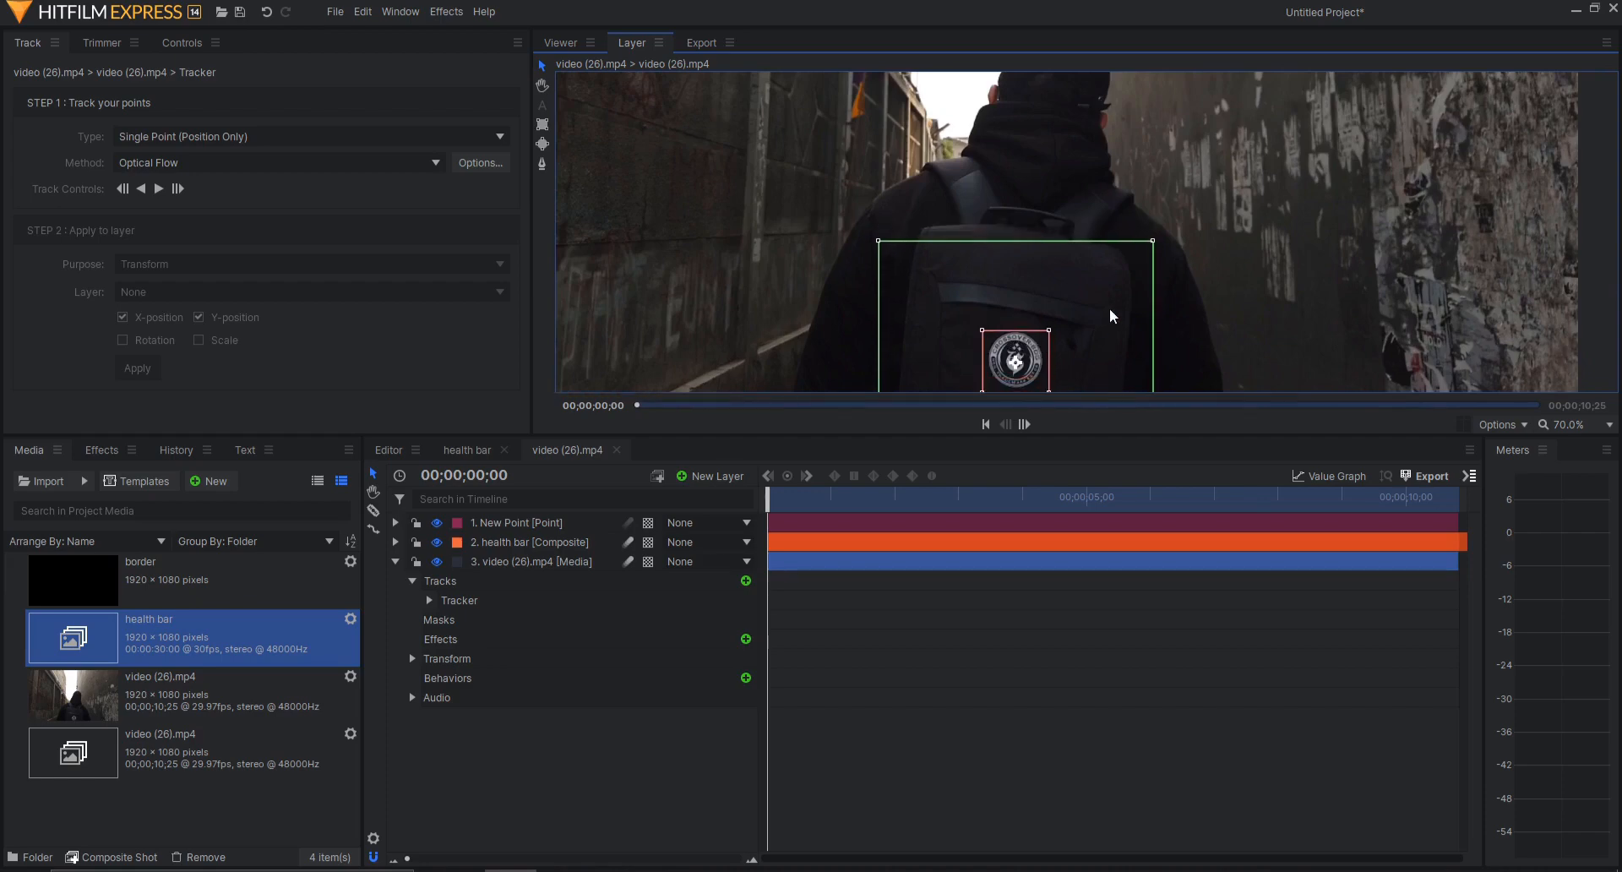
{"action": "scroll", "coordinate": [1112, 316], "scroll_direction": "down", "scroll_amount": 1}
{"action": "left_click_drag", "start_coordinate": [1047, 341], "coordinate": [1048, 338]}
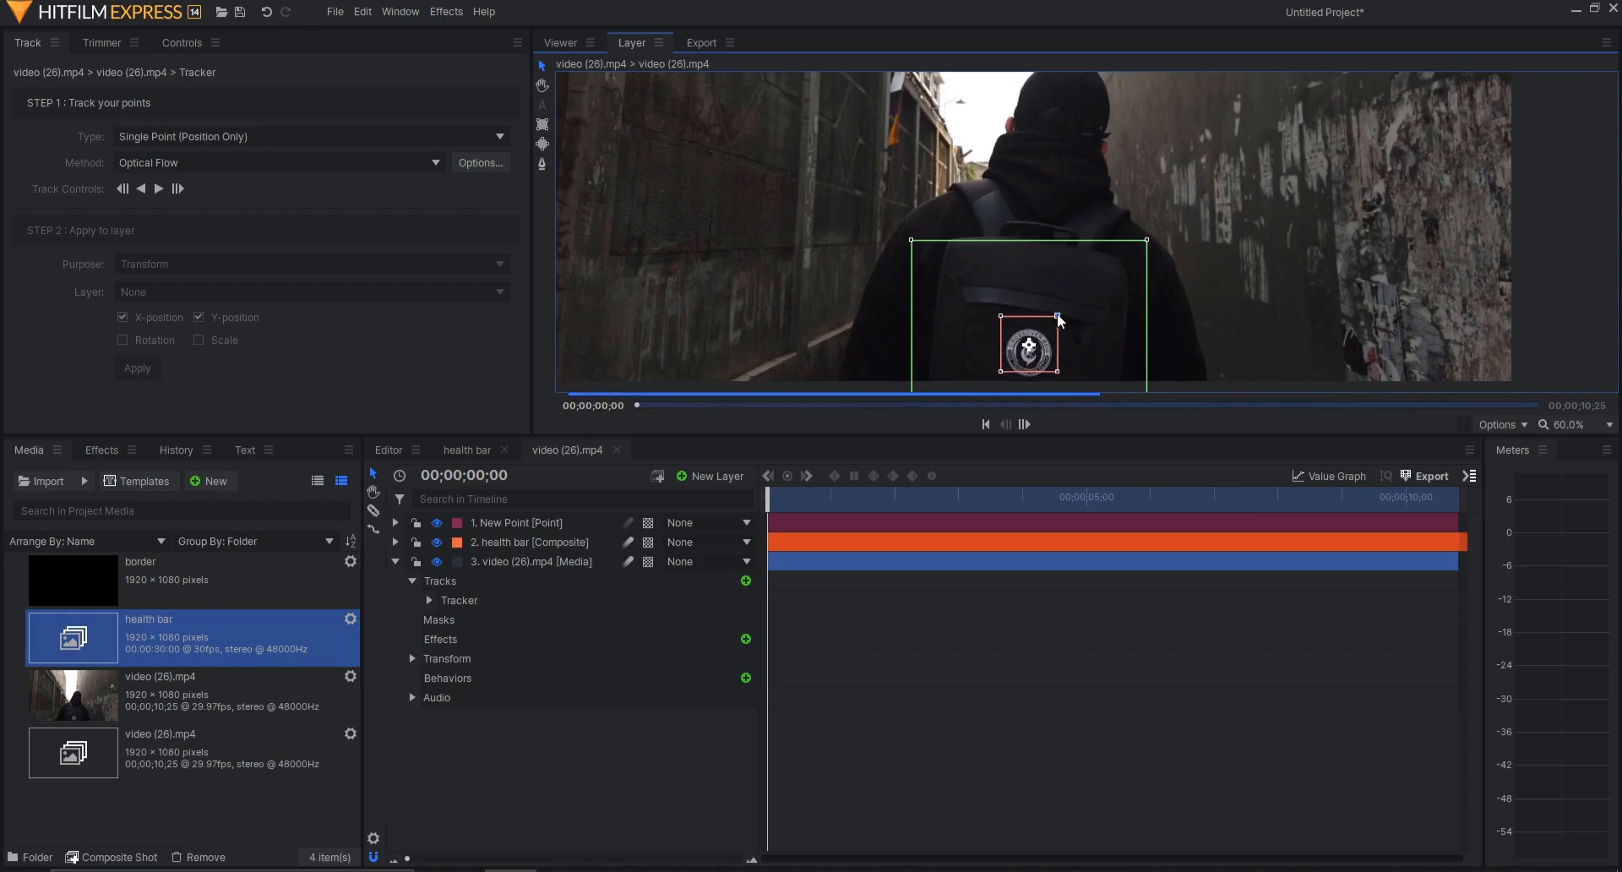
{"action": "scroll", "coordinate": [1061, 338], "scroll_direction": "up", "scroll_amount": 8}
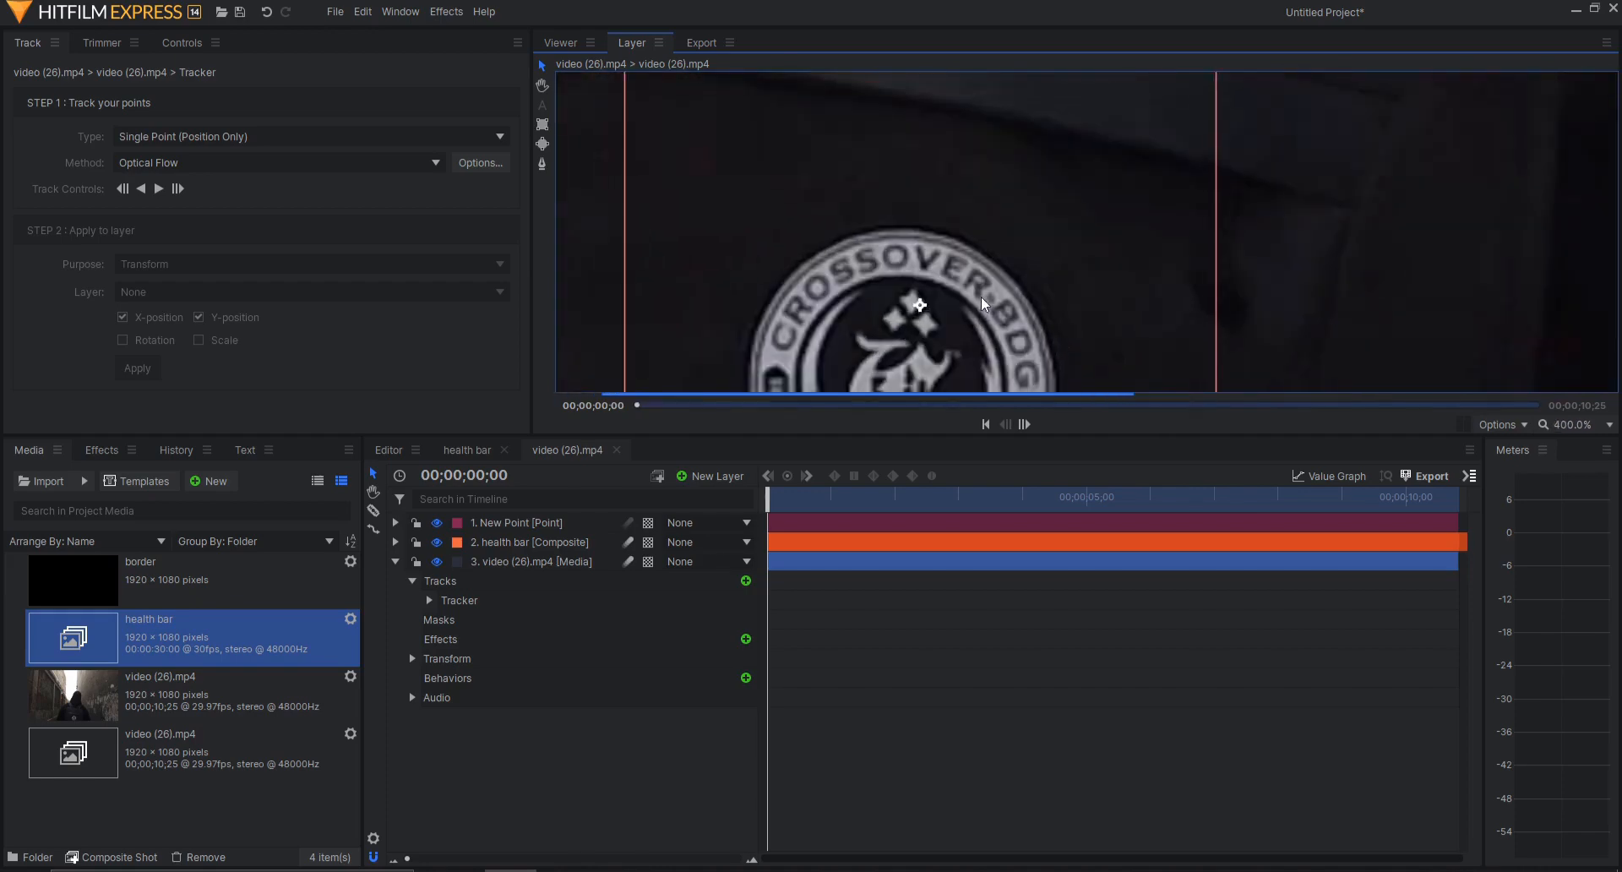
{"action": "scroll", "coordinate": [974, 296], "scroll_direction": "down", "scroll_amount": 7}
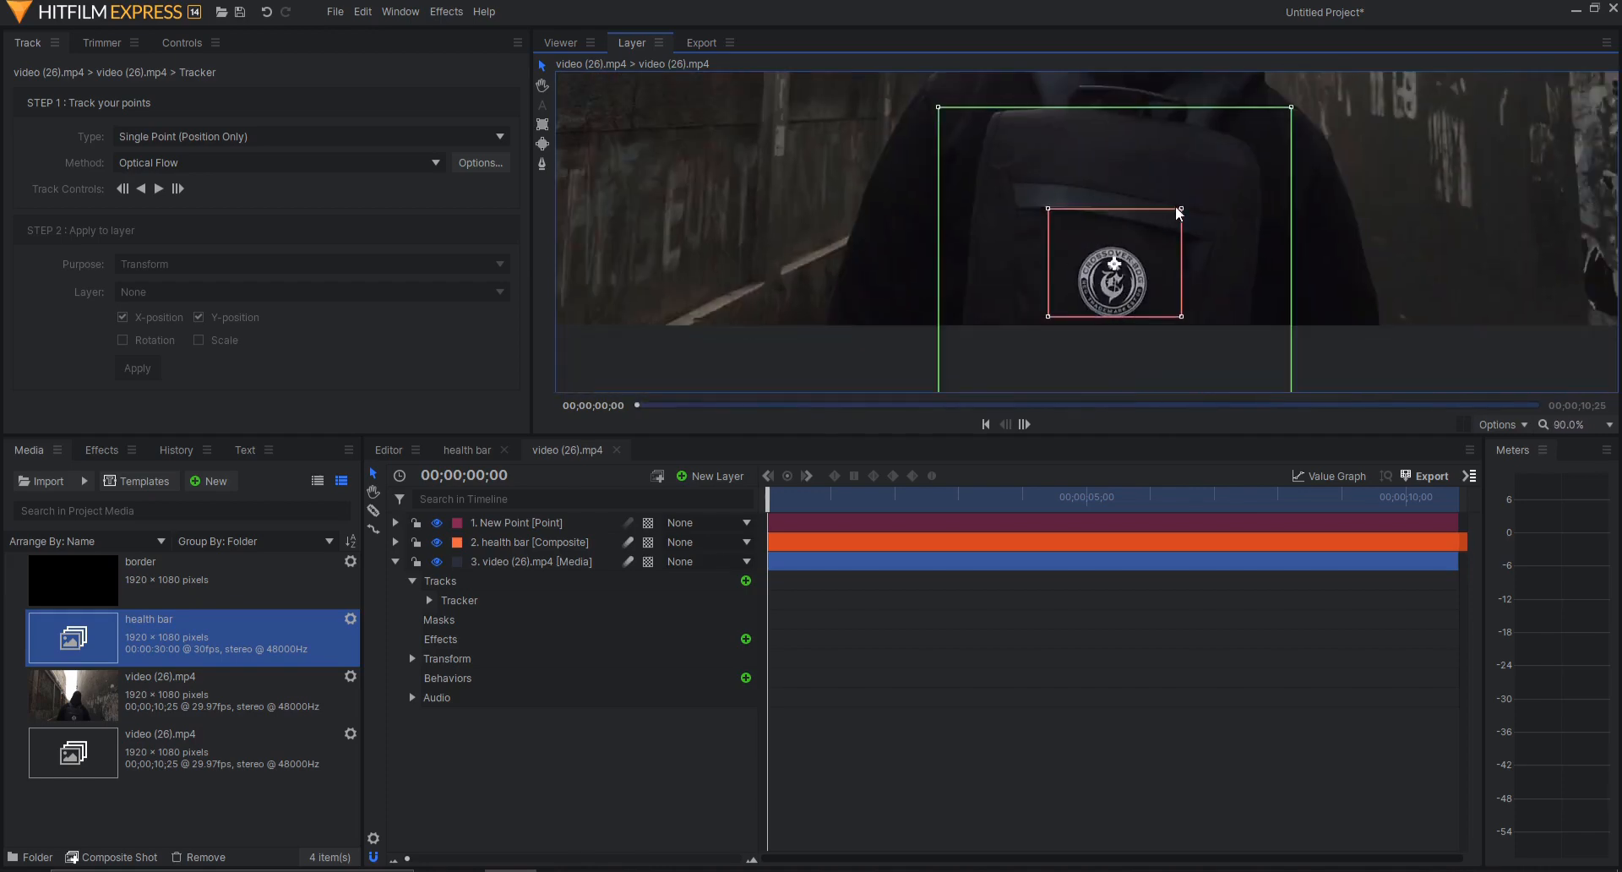
{"action": "left_click_drag", "start_coordinate": [1183, 209], "coordinate": [1150, 276]}
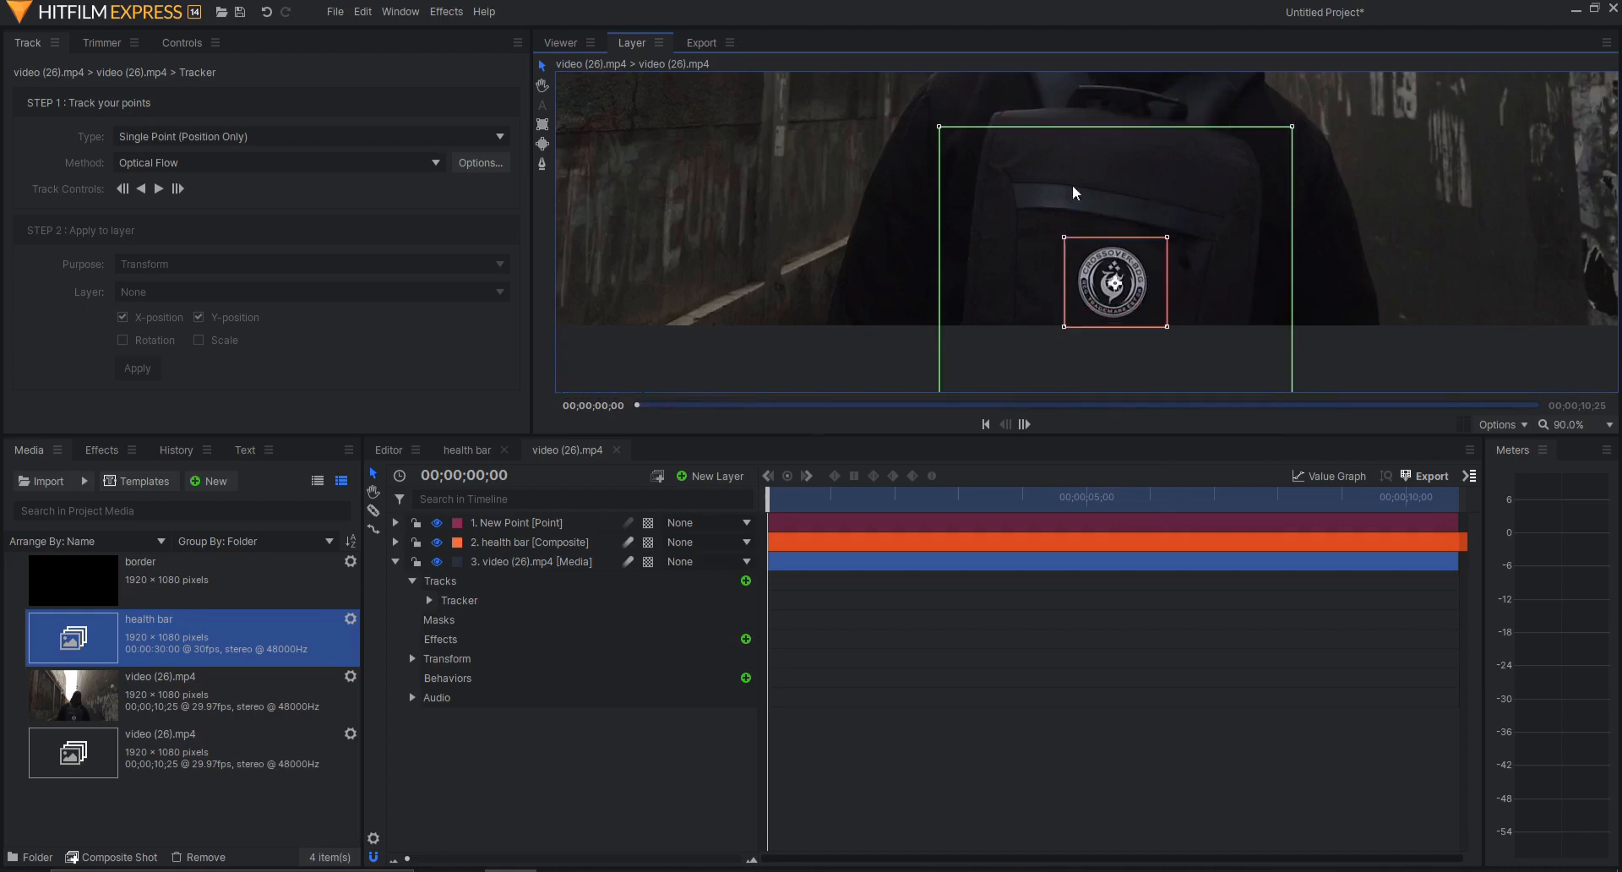
- Nudge the tracker so its feature area lies inside the frame and track the logo forward from the first frame
{"action": "left_click", "coordinate": [158, 188]}
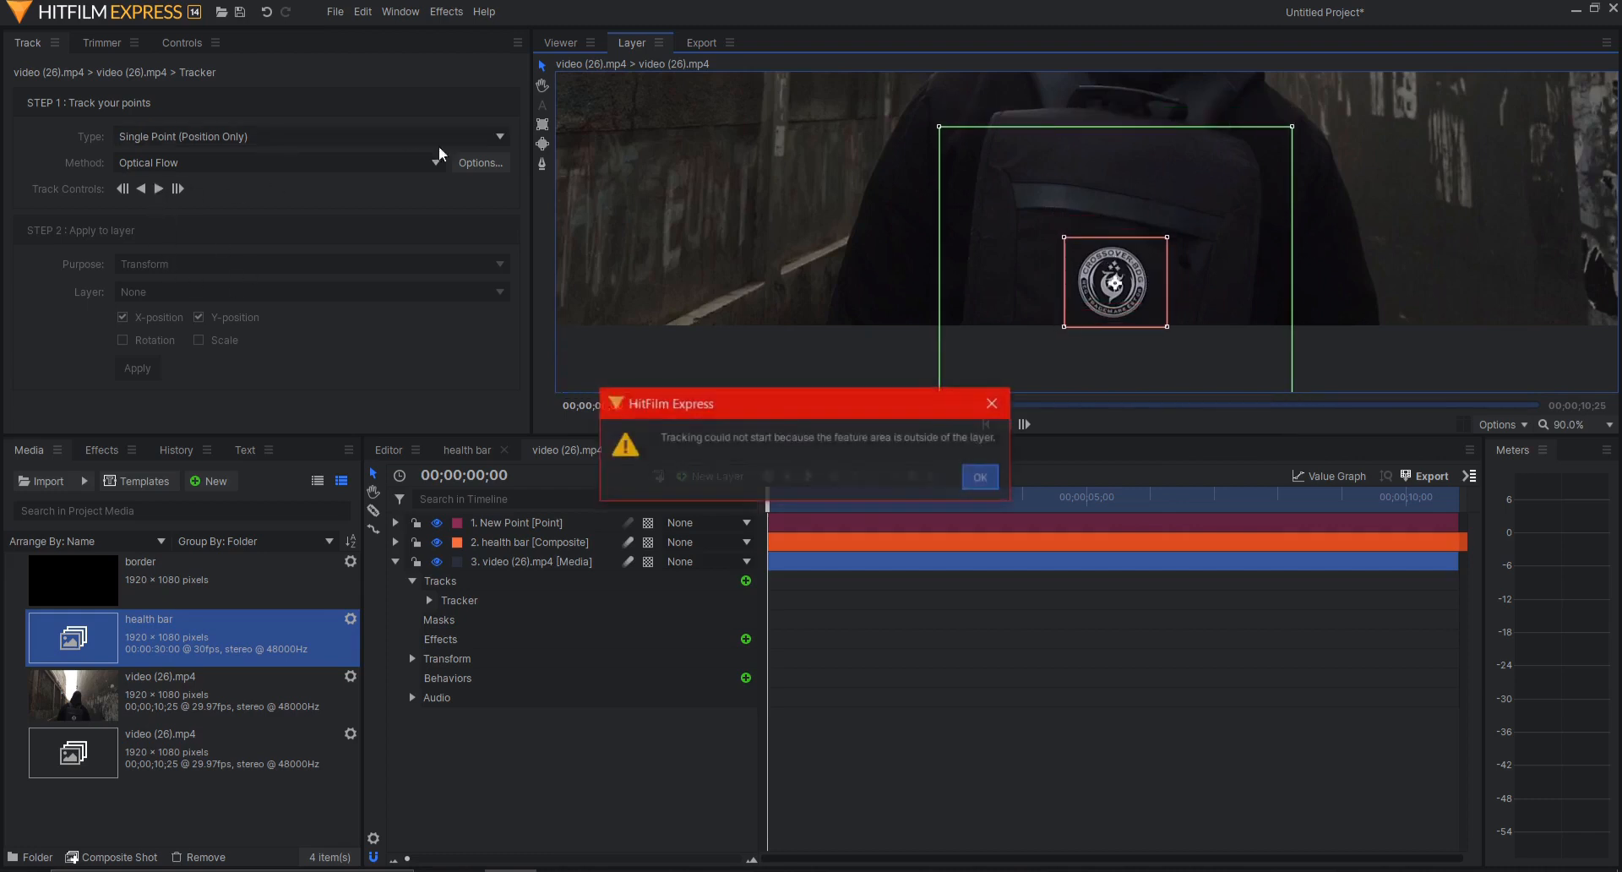
{"action": "left_click", "coordinate": [982, 475]}
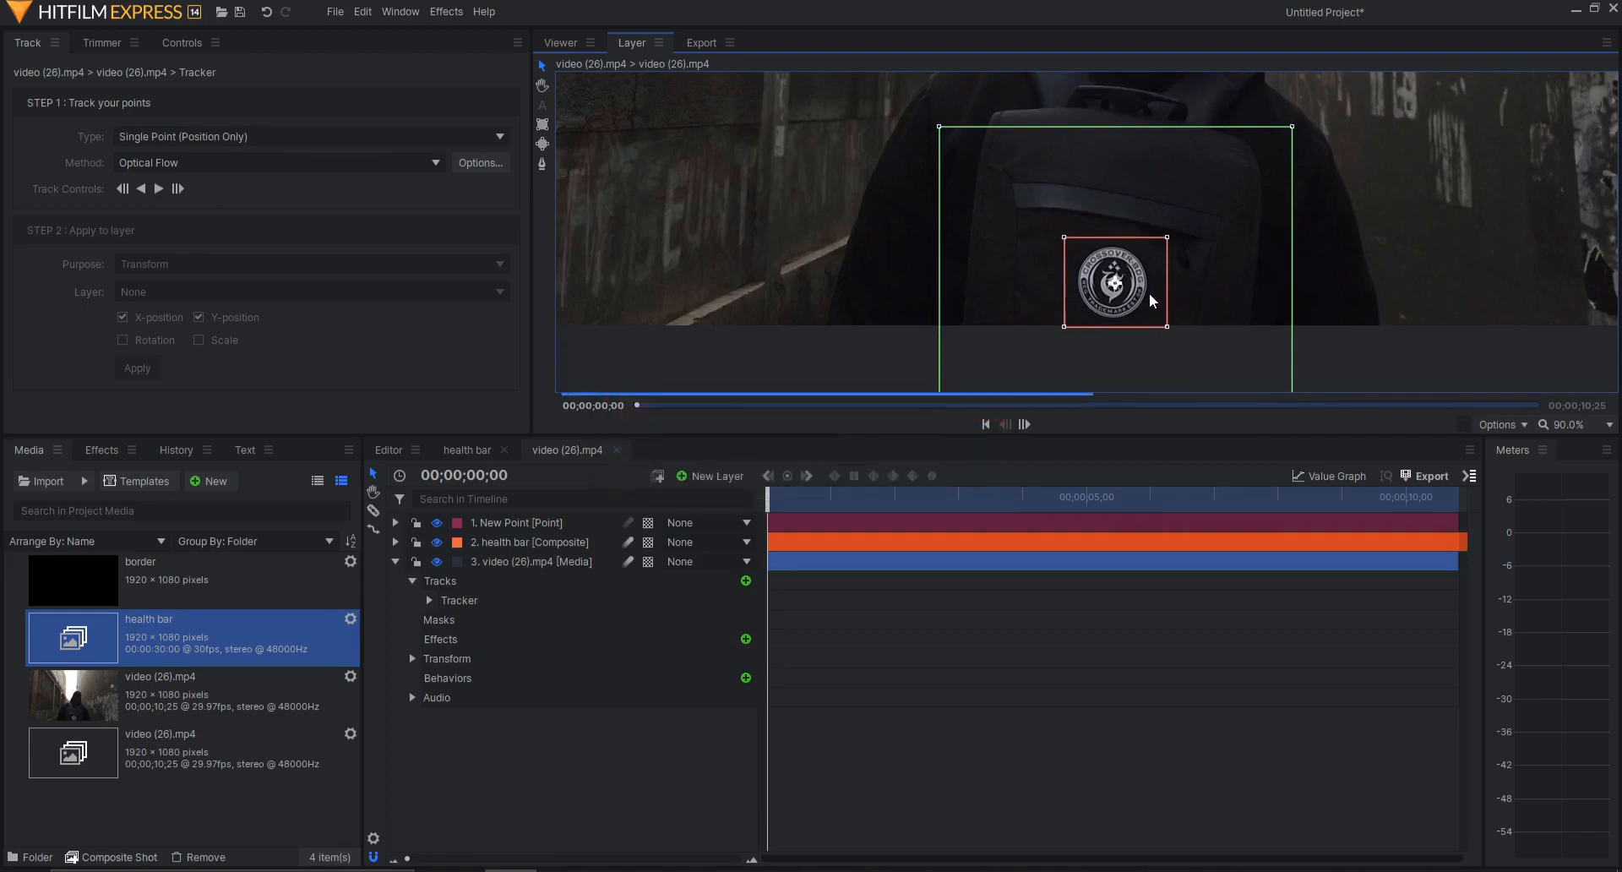
{"action": "left_click_drag", "start_coordinate": [1149, 293], "coordinate": [1137, 289]}
{"action": "left_click", "coordinate": [156, 190]}
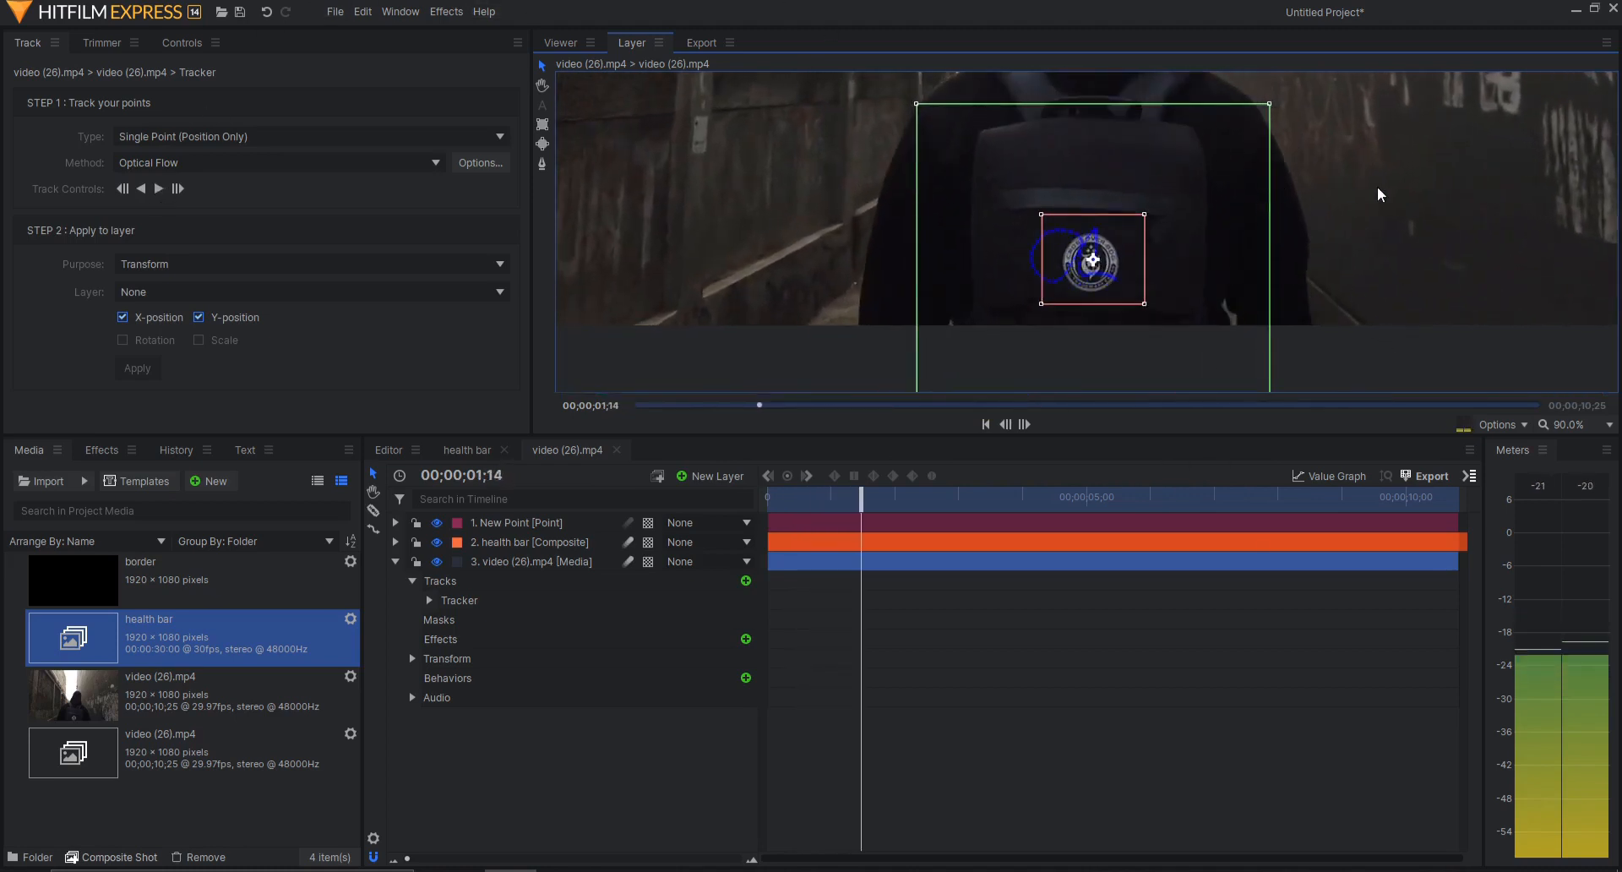
- Resume forward tracking of the logo from 00;00;01;14 to the end of the clip
{"action": "scroll", "coordinate": [1377, 186], "scroll_direction": "down", "scroll_amount": 1}
{"action": "key", "text": "h"}
{"action": "left_click_drag", "start_coordinate": [1383, 165], "coordinate": [1351, 275]}
{"action": "left_click_drag", "start_coordinate": [1352, 192], "coordinate": [1342, 229]}
{"action": "scroll", "coordinate": [1331, 219], "scroll_direction": "down", "scroll_amount": 1}
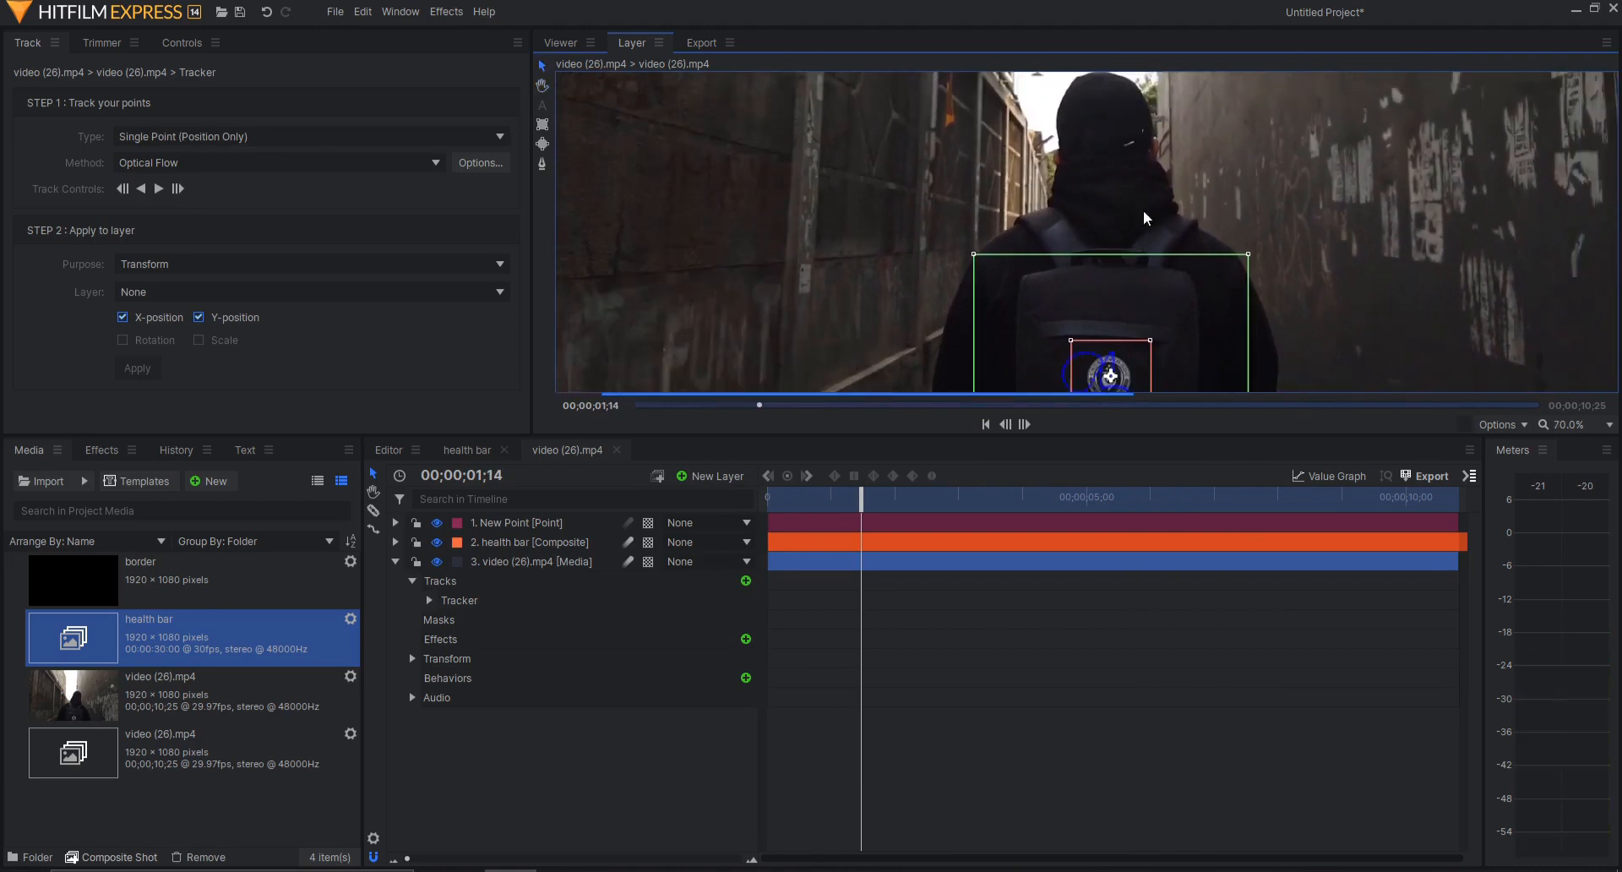
{"action": "left_click", "coordinate": [159, 189]}
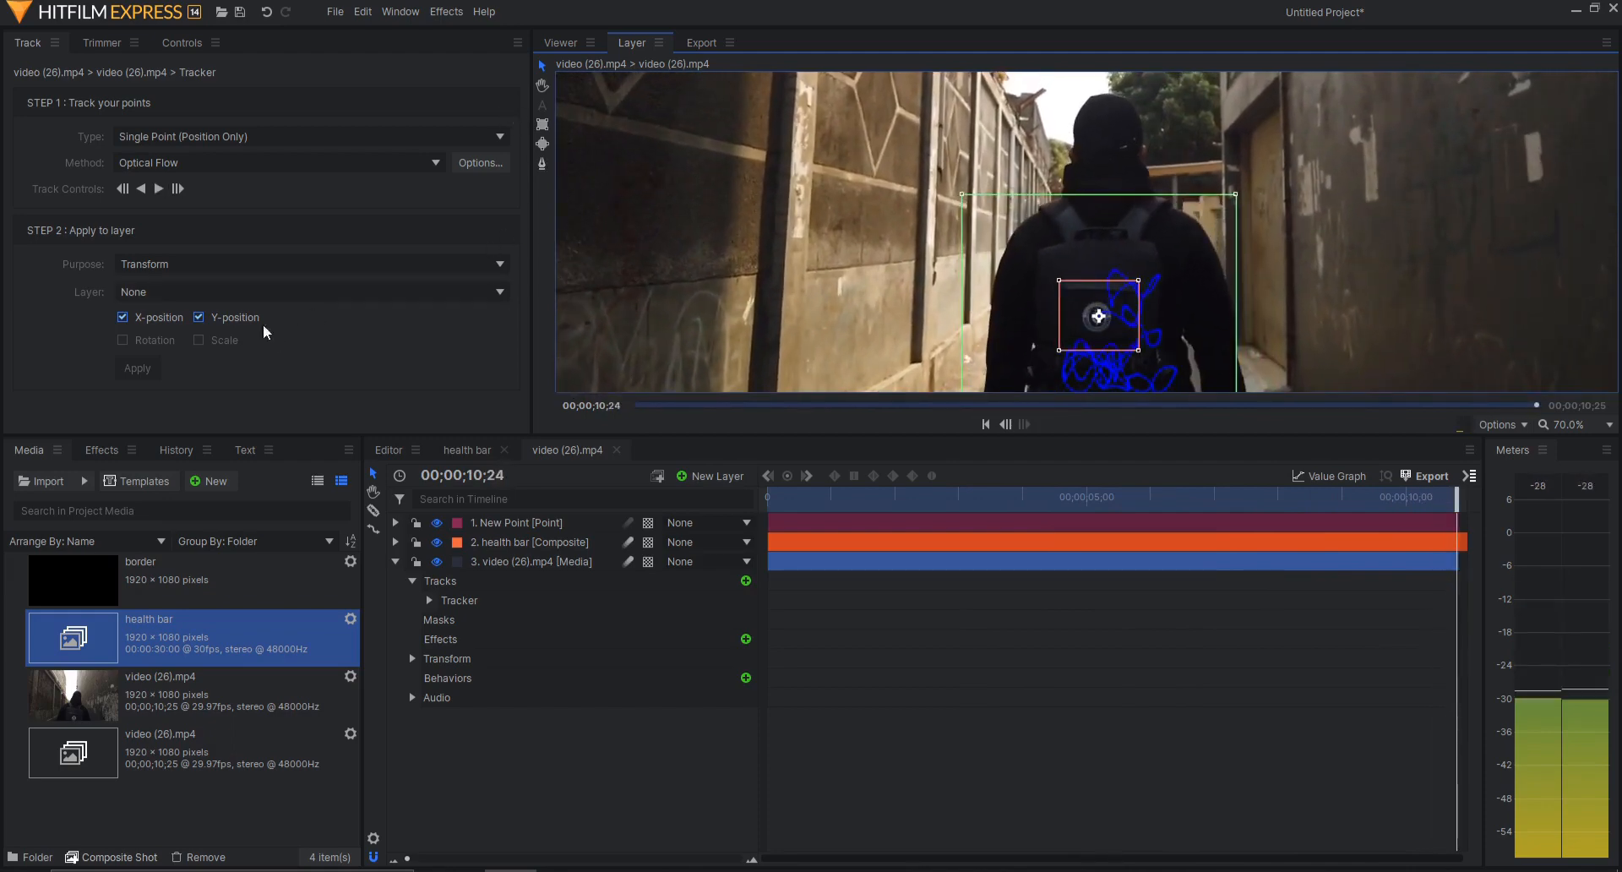
- Choose the health bar layer as the target for the transform tracking data and inspect the tracked logo on the last frame
{"action": "left_click", "coordinate": [223, 293]}
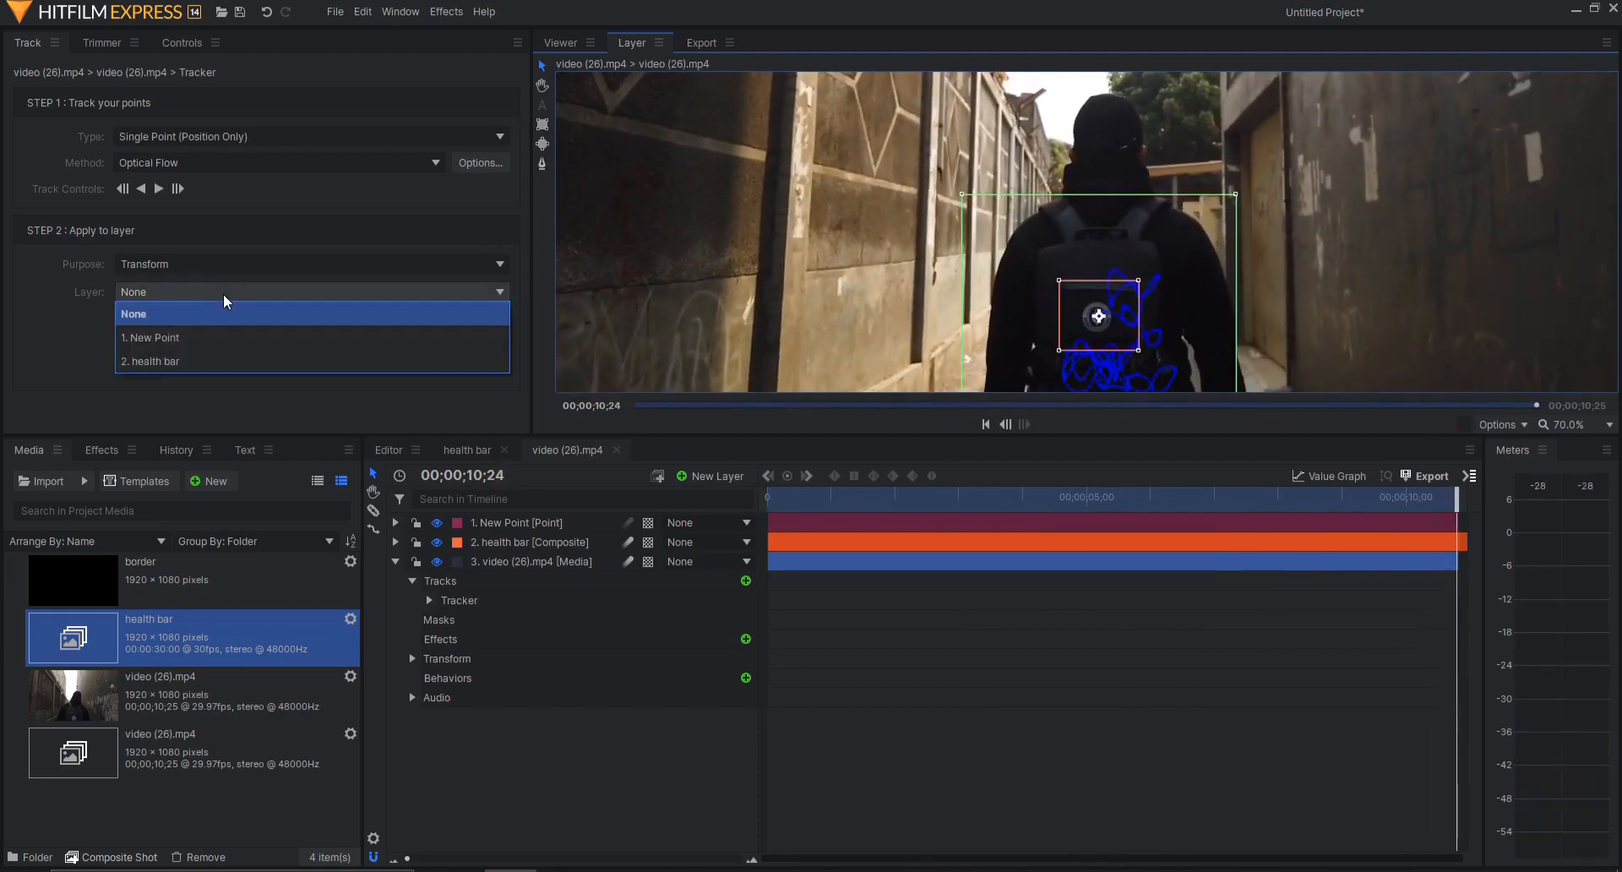
{"action": "left_click", "coordinate": [177, 360]}
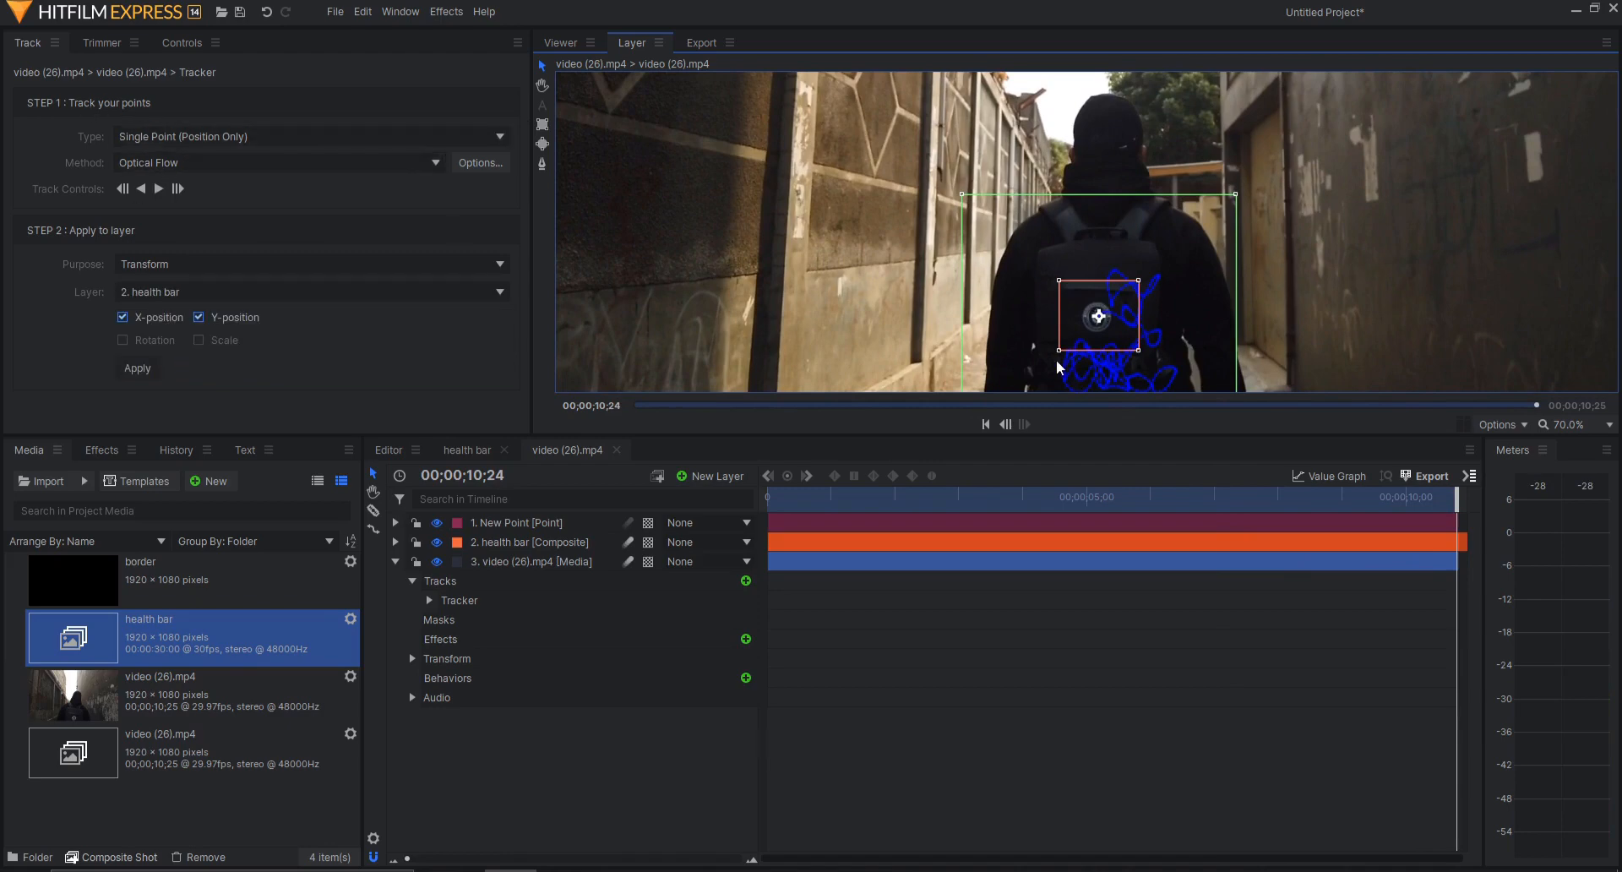
{"action": "scroll", "coordinate": [1070, 342], "scroll_direction": "up", "scroll_amount": 5}
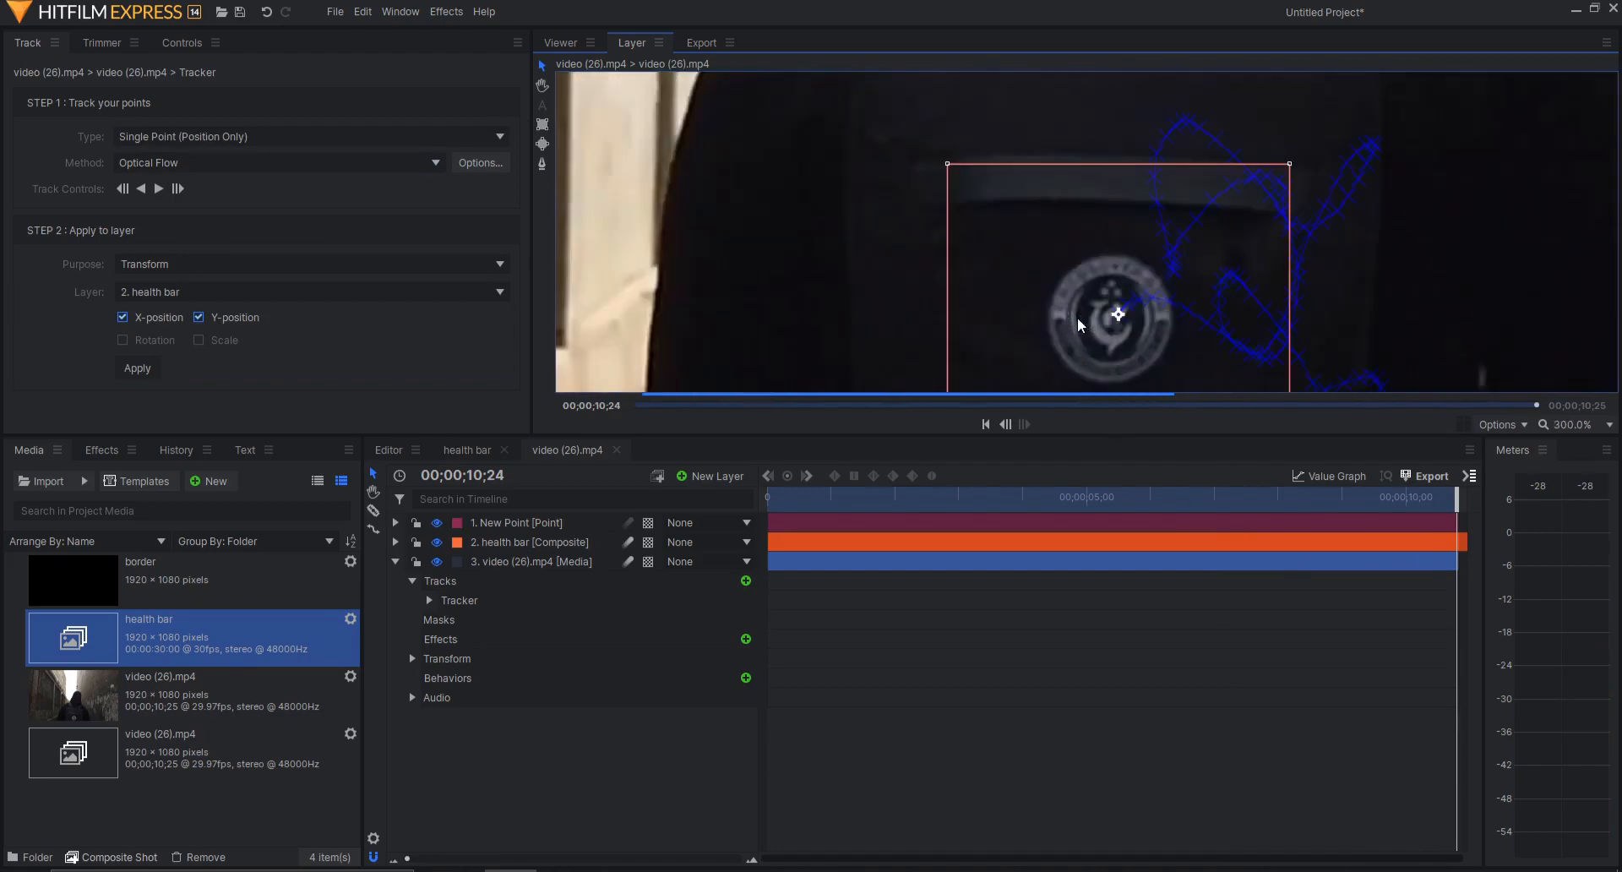
{"action": "scroll", "coordinate": [1079, 324], "scroll_direction": "down", "scroll_amount": 5}
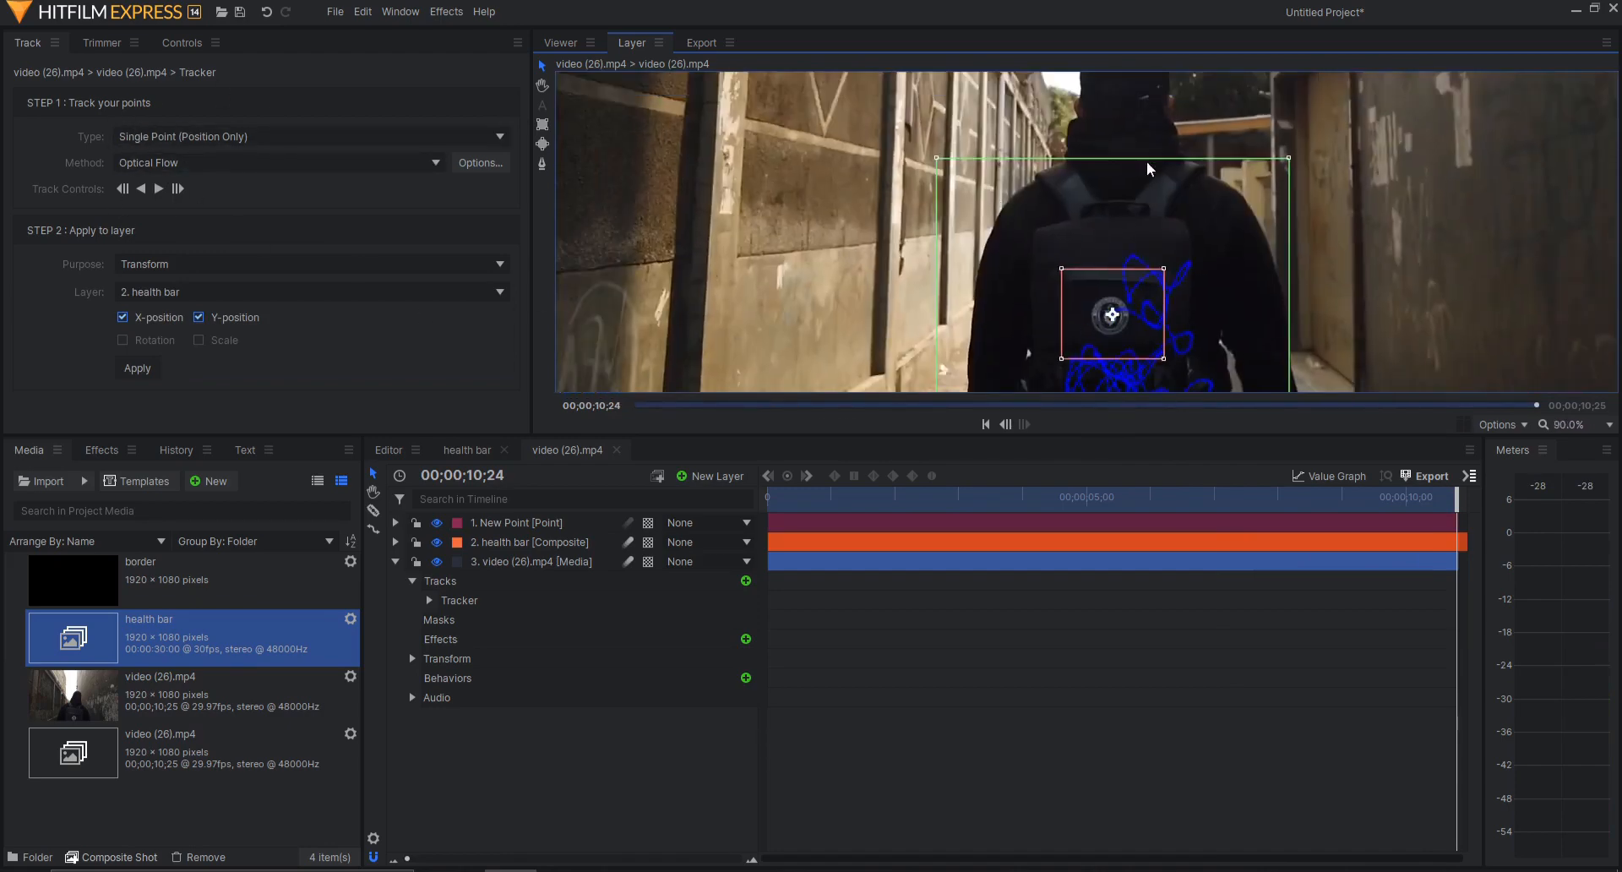
{"action": "scroll", "coordinate": [1170, 199], "scroll_direction": "down", "scroll_amount": 2}
{"action": "left_click_drag", "start_coordinate": [1291, 192], "coordinate": [1273, 275]}
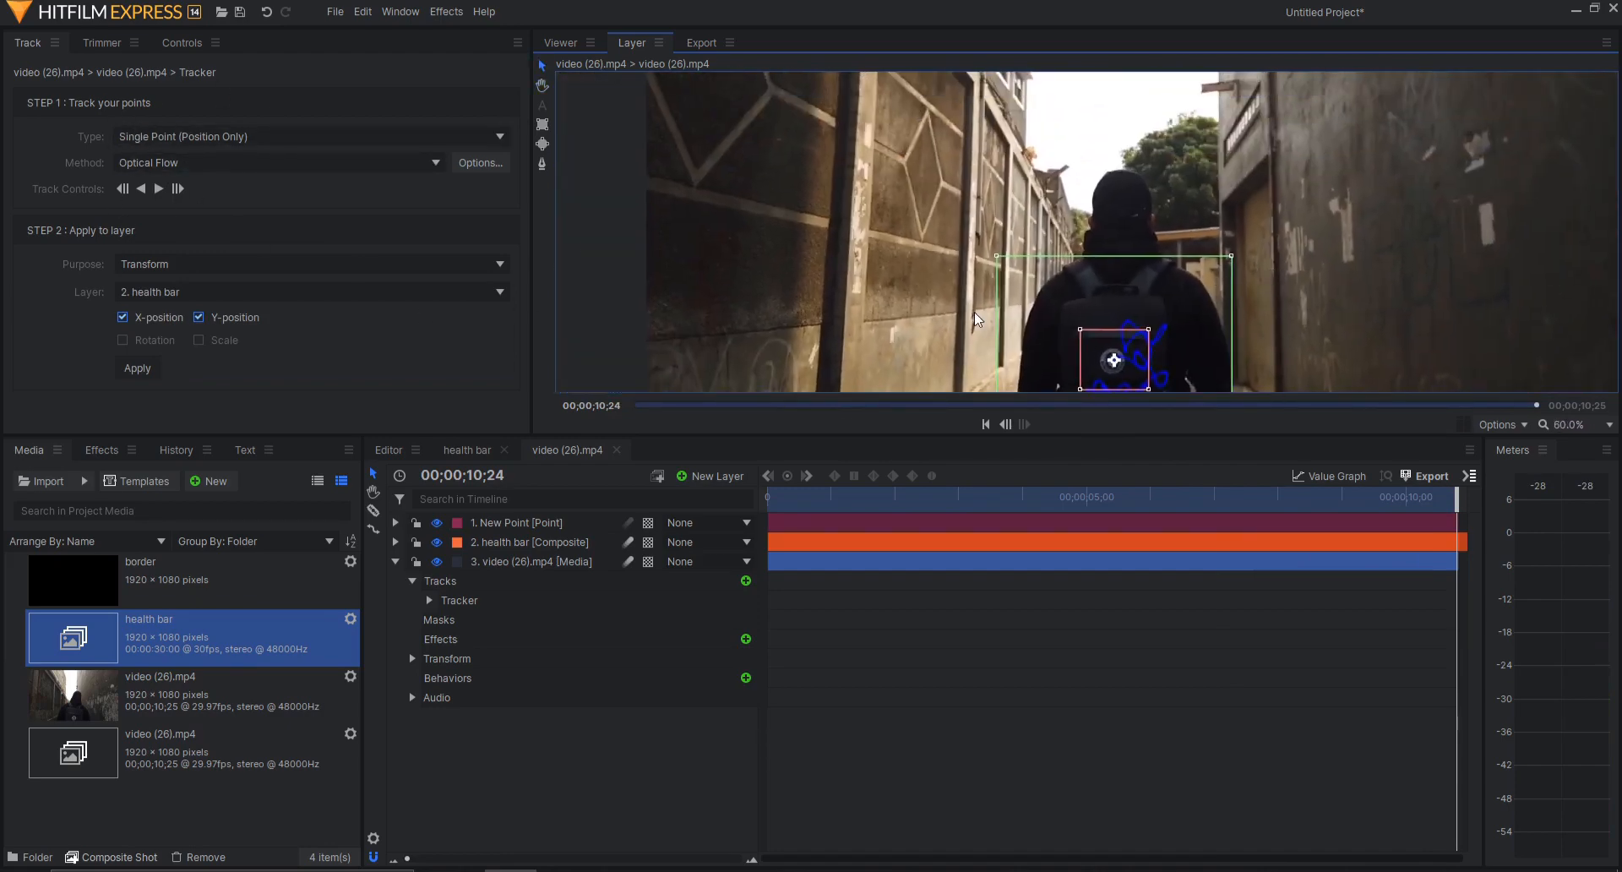
- Apply the tracked X and Y position data to the transform of the New Point layer instead of the health bar
{"action": "left_click", "coordinate": [190, 292]}
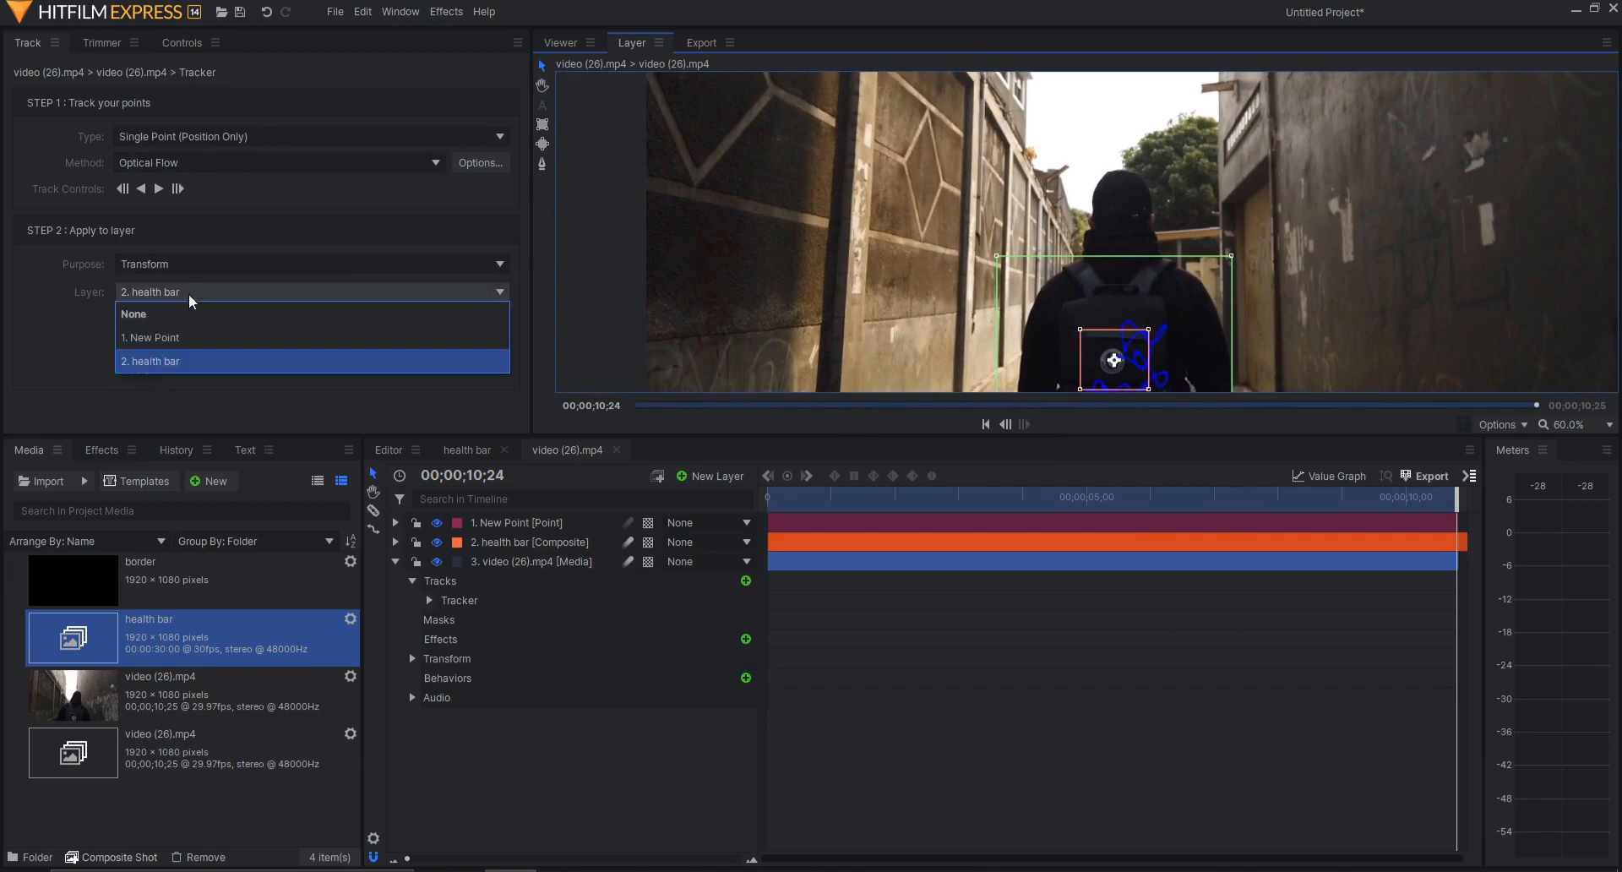
{"action": "left_click", "coordinate": [154, 339]}
{"action": "left_click", "coordinate": [133, 370]}
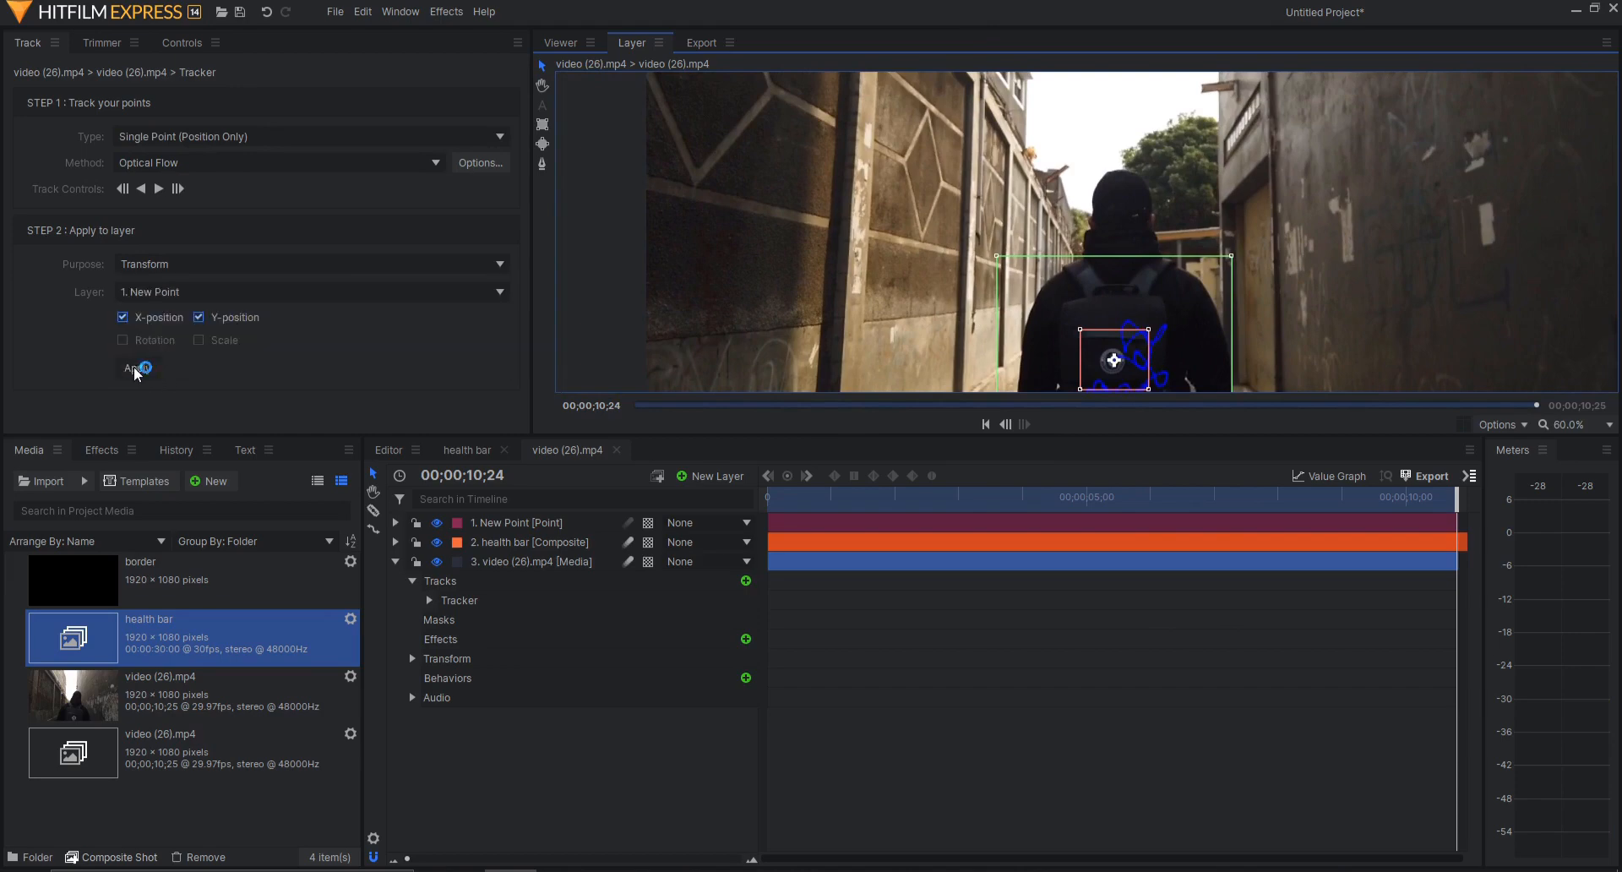
- Parent the health bar layer to New Point and preview how it follows the man through the composite shot
{"action": "left_click", "coordinate": [561, 44]}
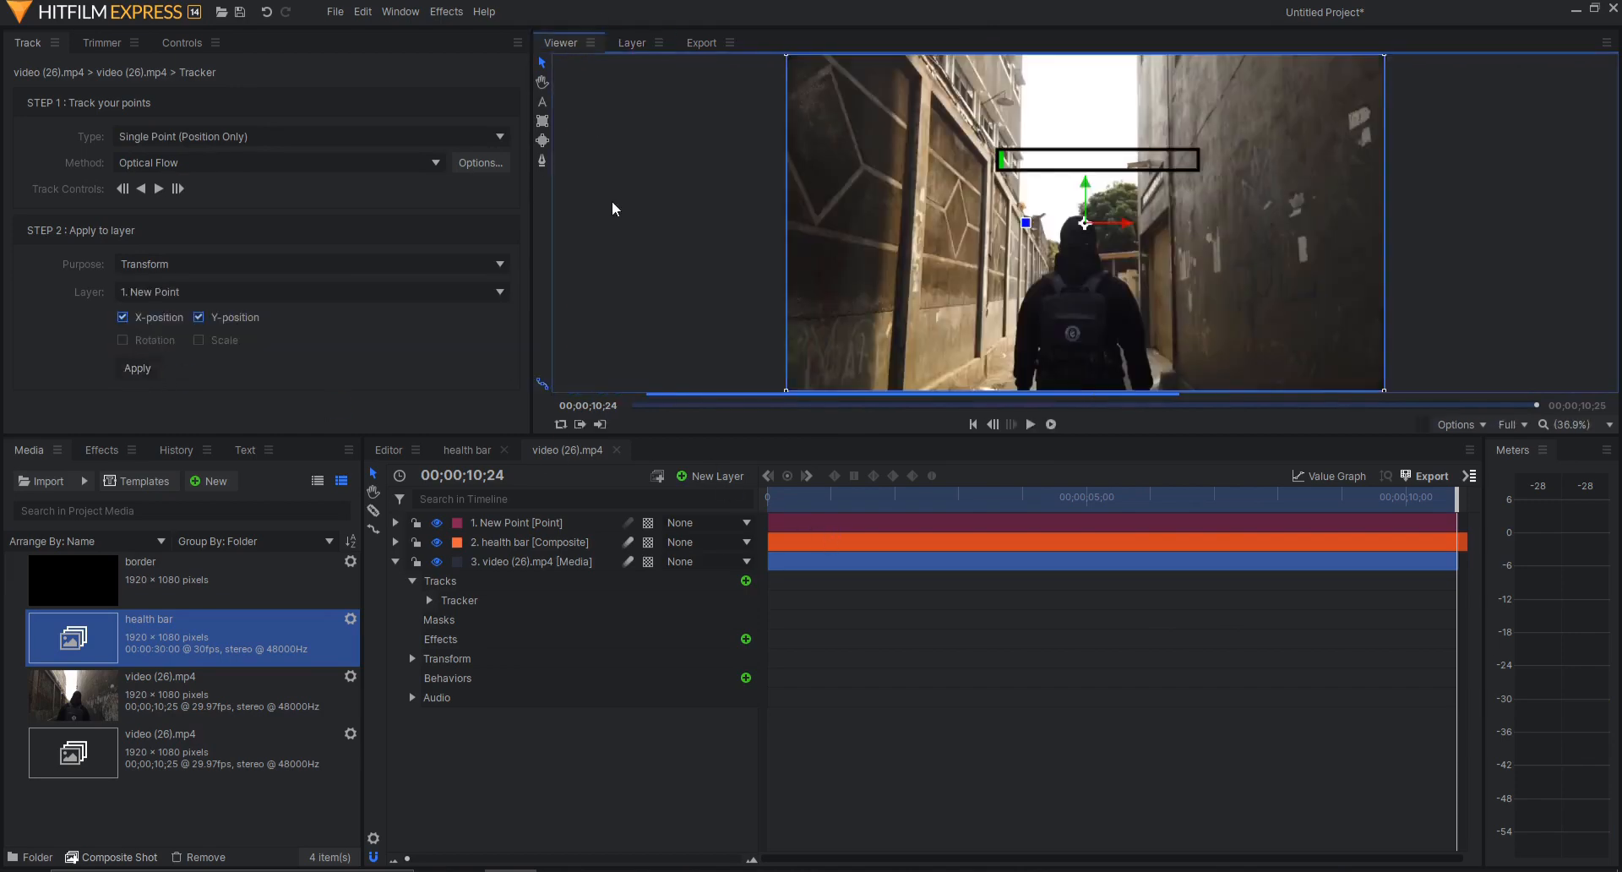
{"action": "key", "text": "space"}
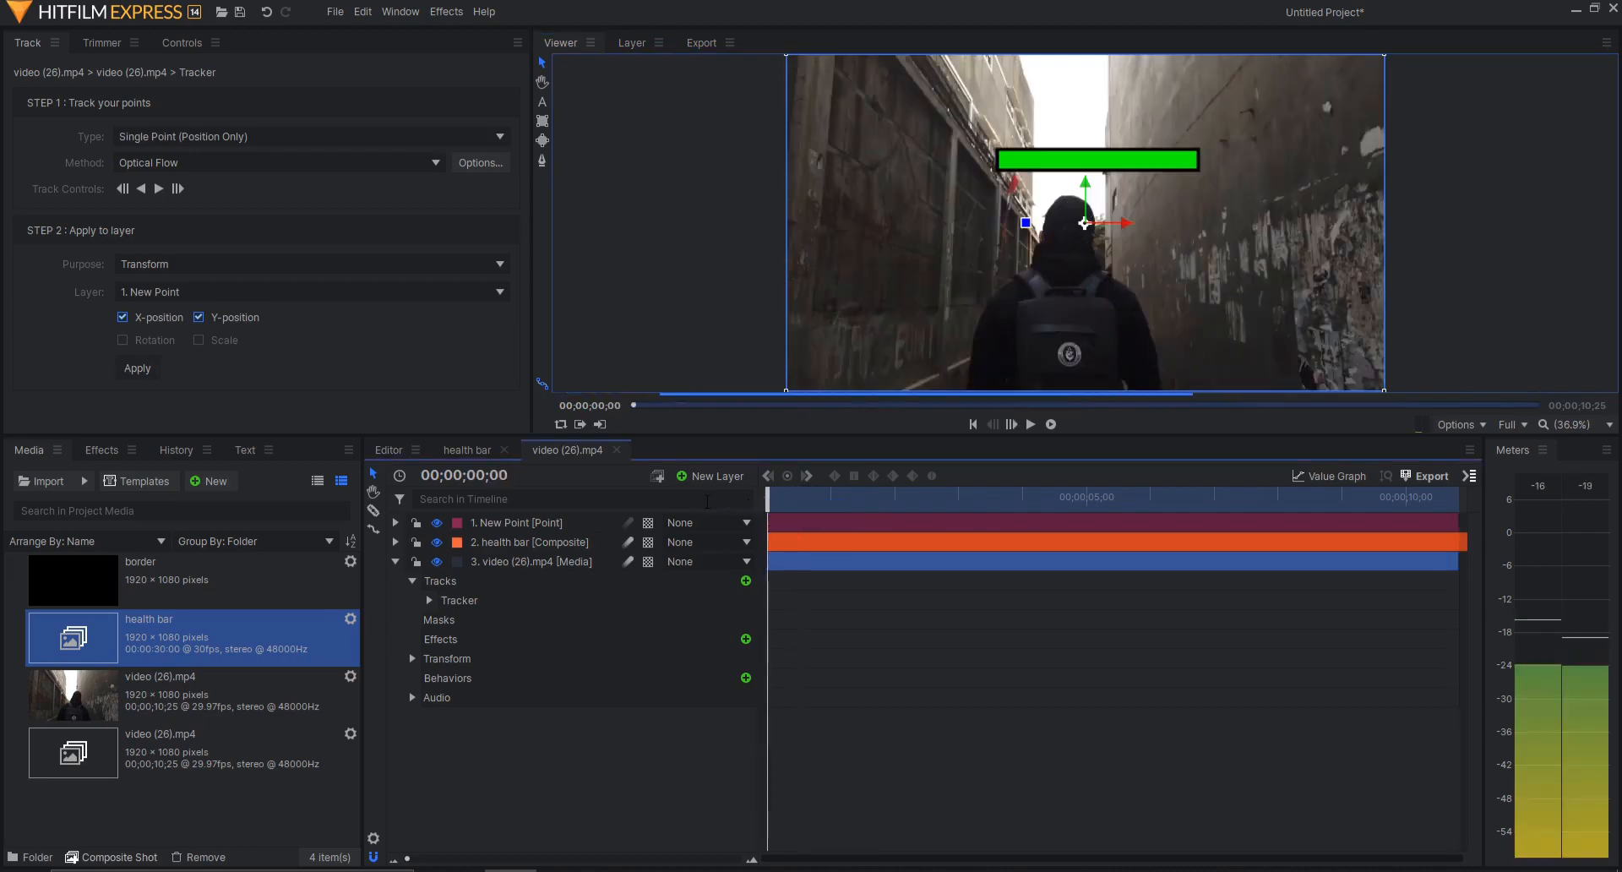
{"action": "key", "text": "space"}
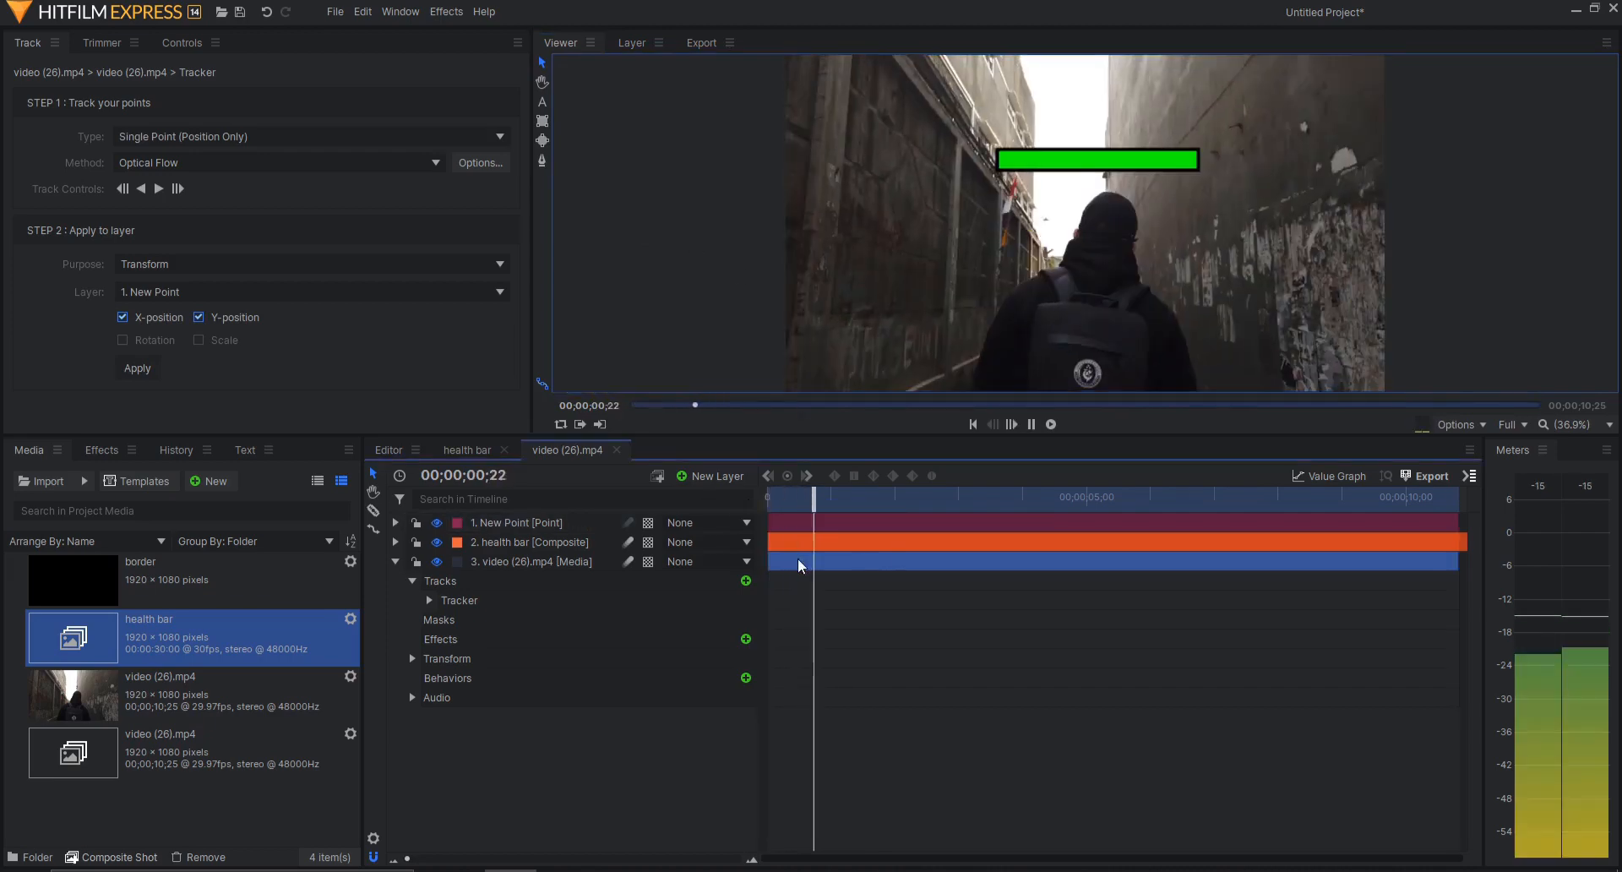
{"action": "key", "text": "space"}
{"action": "mouse_move", "coordinate": [777, 510]}
{"action": "left_mouse_down"}
{"action": "mouse_move", "coordinate": [686, 513]}
{"action": "mouse_move", "coordinate": [691, 534]}
{"action": "left_mouse_up"}
{"action": "left_click", "coordinate": [691, 539]}
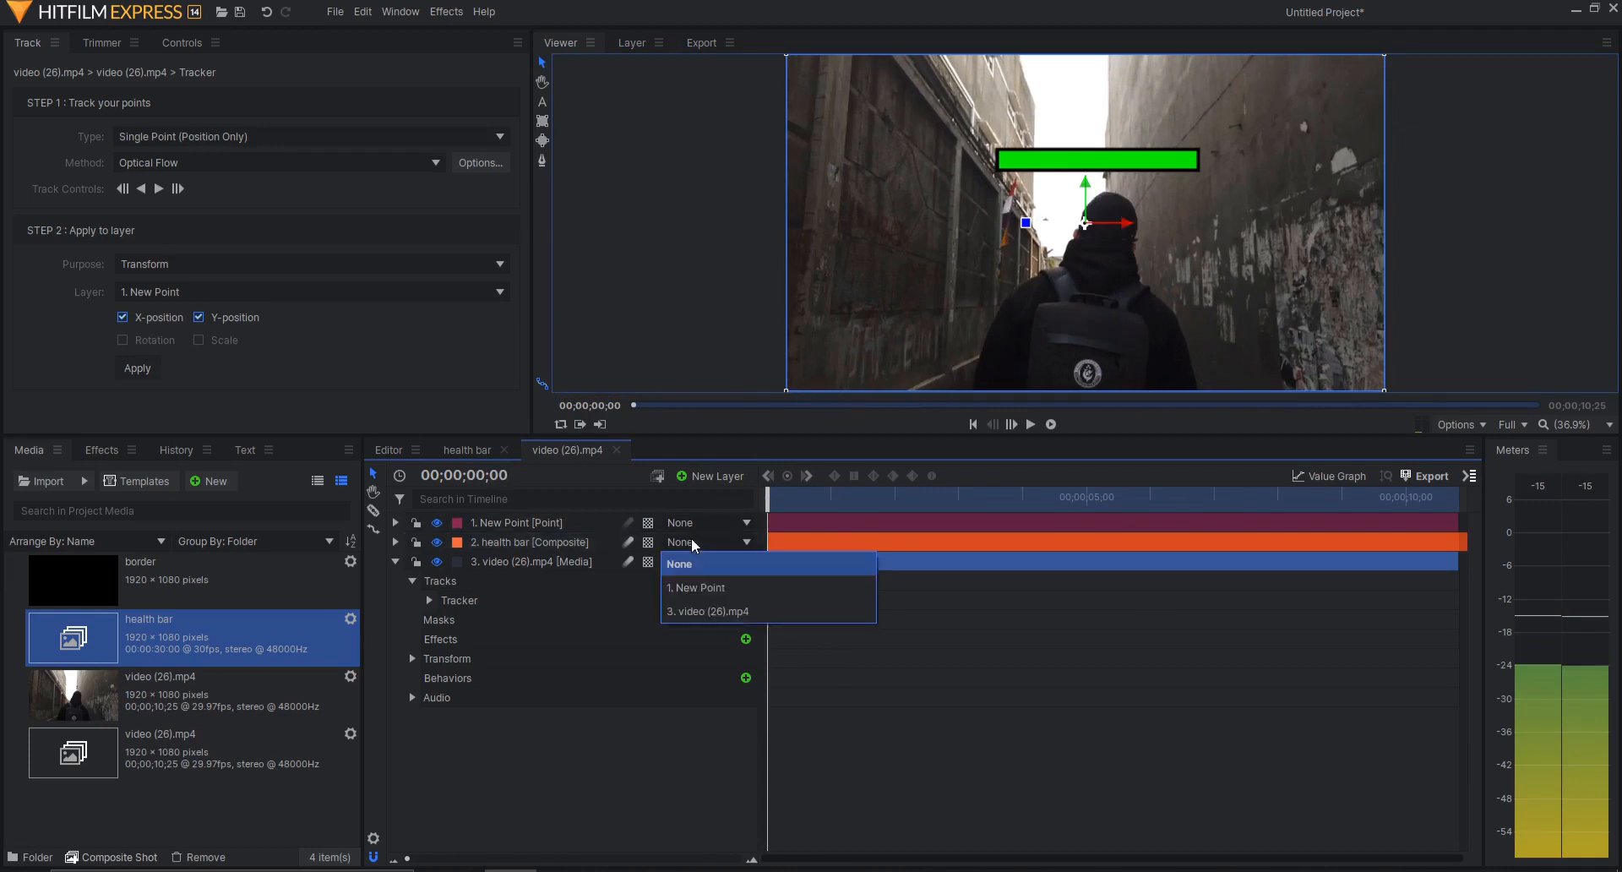
{"action": "left_click", "coordinate": [697, 590]}
{"action": "left_click_drag", "start_coordinate": [769, 501], "coordinate": [1287, 558]}
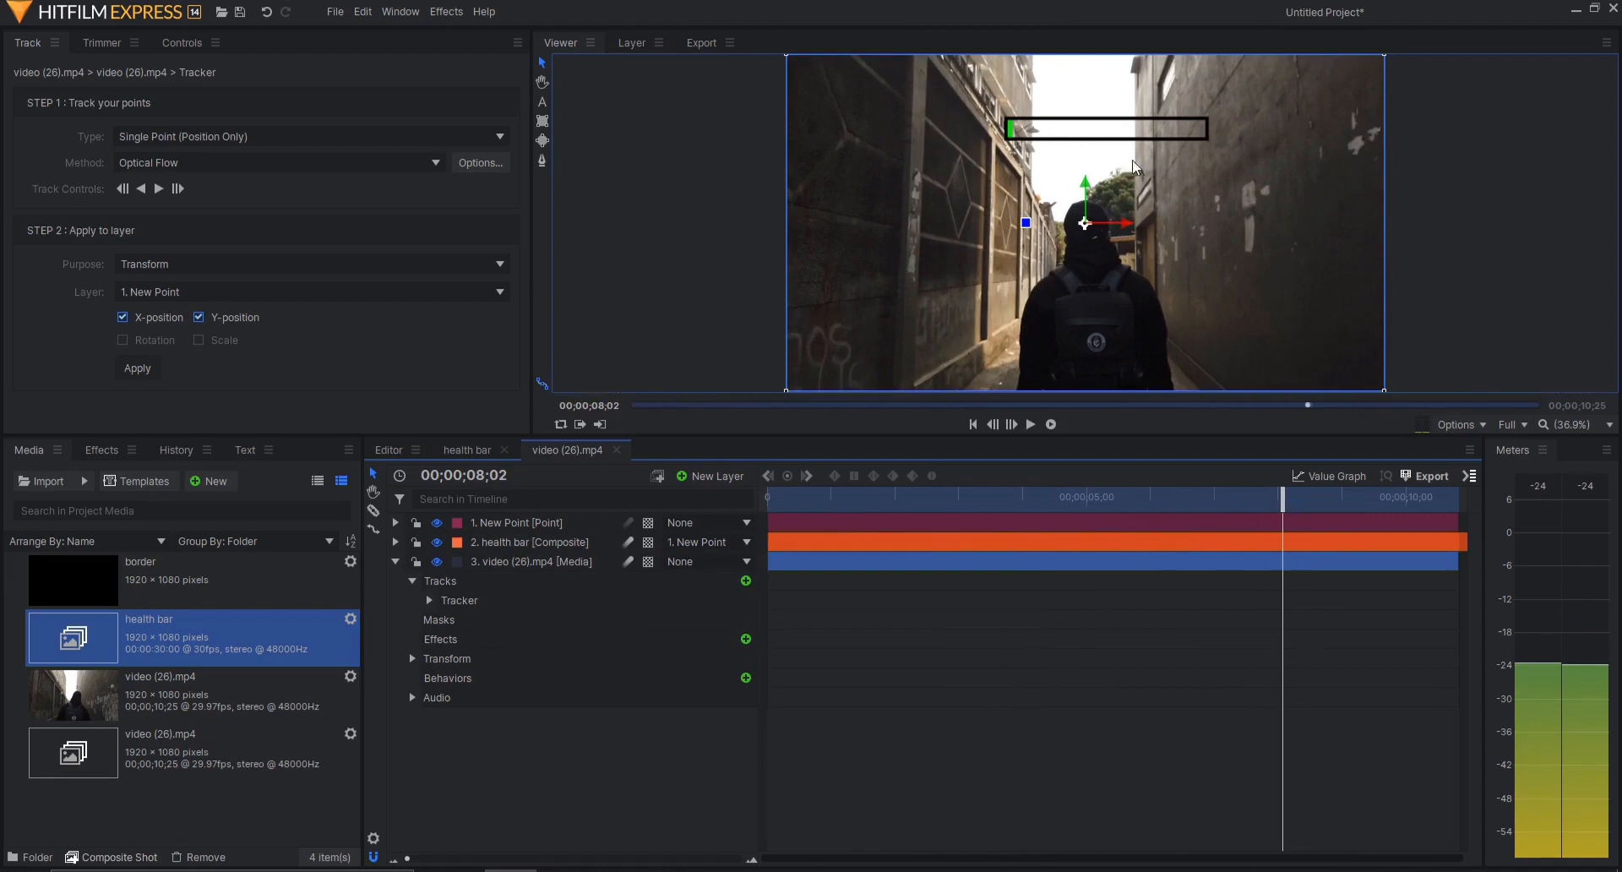
- Keyframe the health bar's position from the first frame and realign it above the head at 00;00;02;25 and 00;00;05;03
{"action": "left_click_drag", "start_coordinate": [1071, 526], "coordinate": [764, 532]}
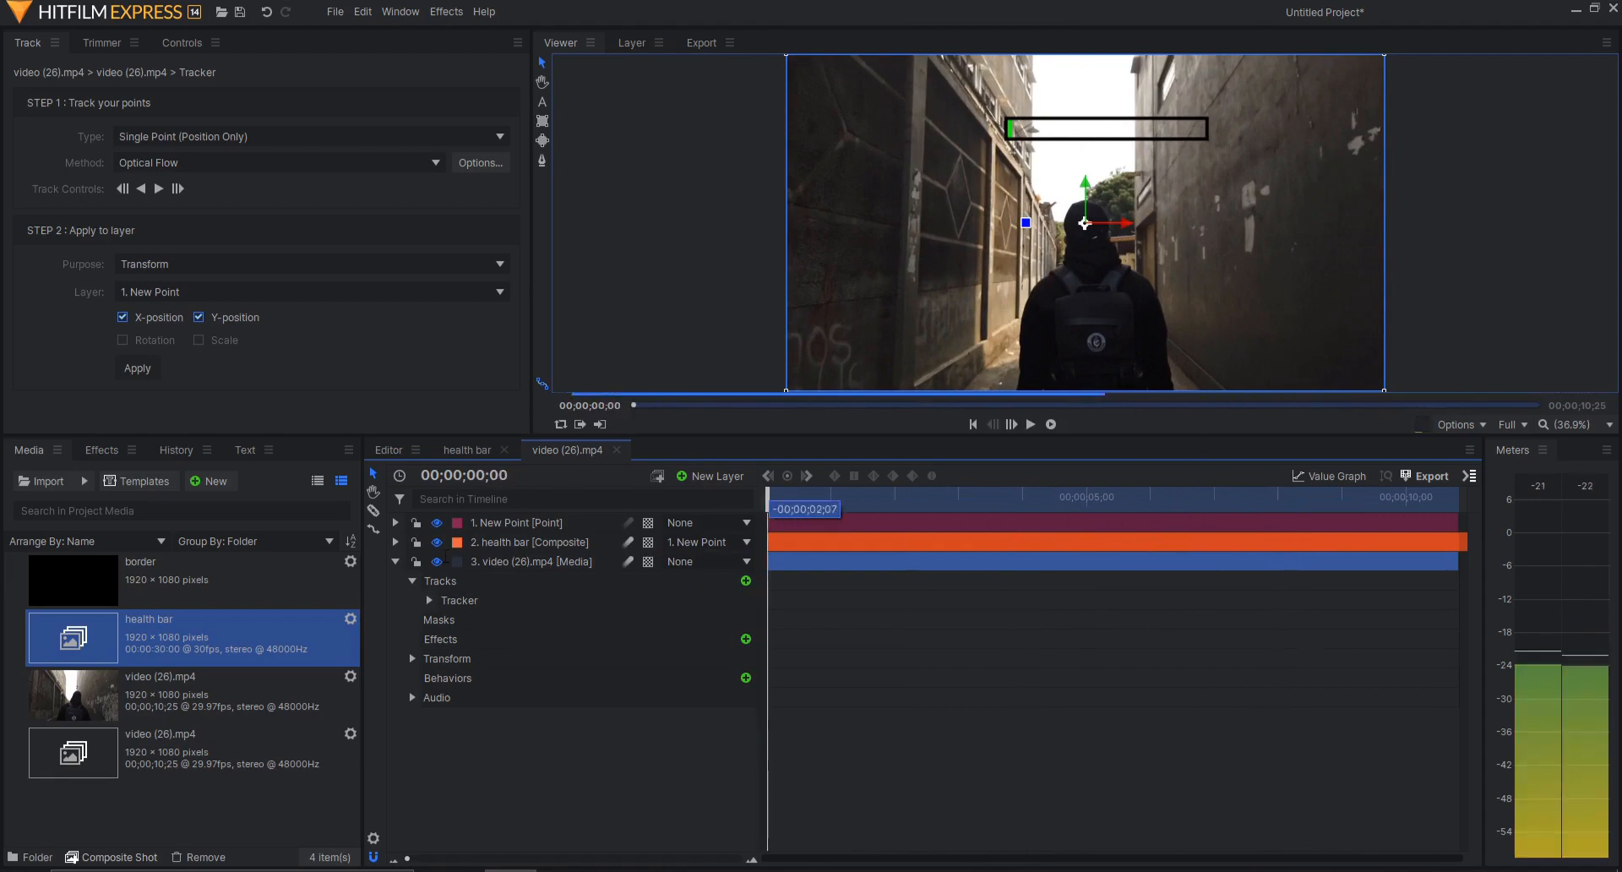
{"action": "left_click", "coordinate": [395, 541]}
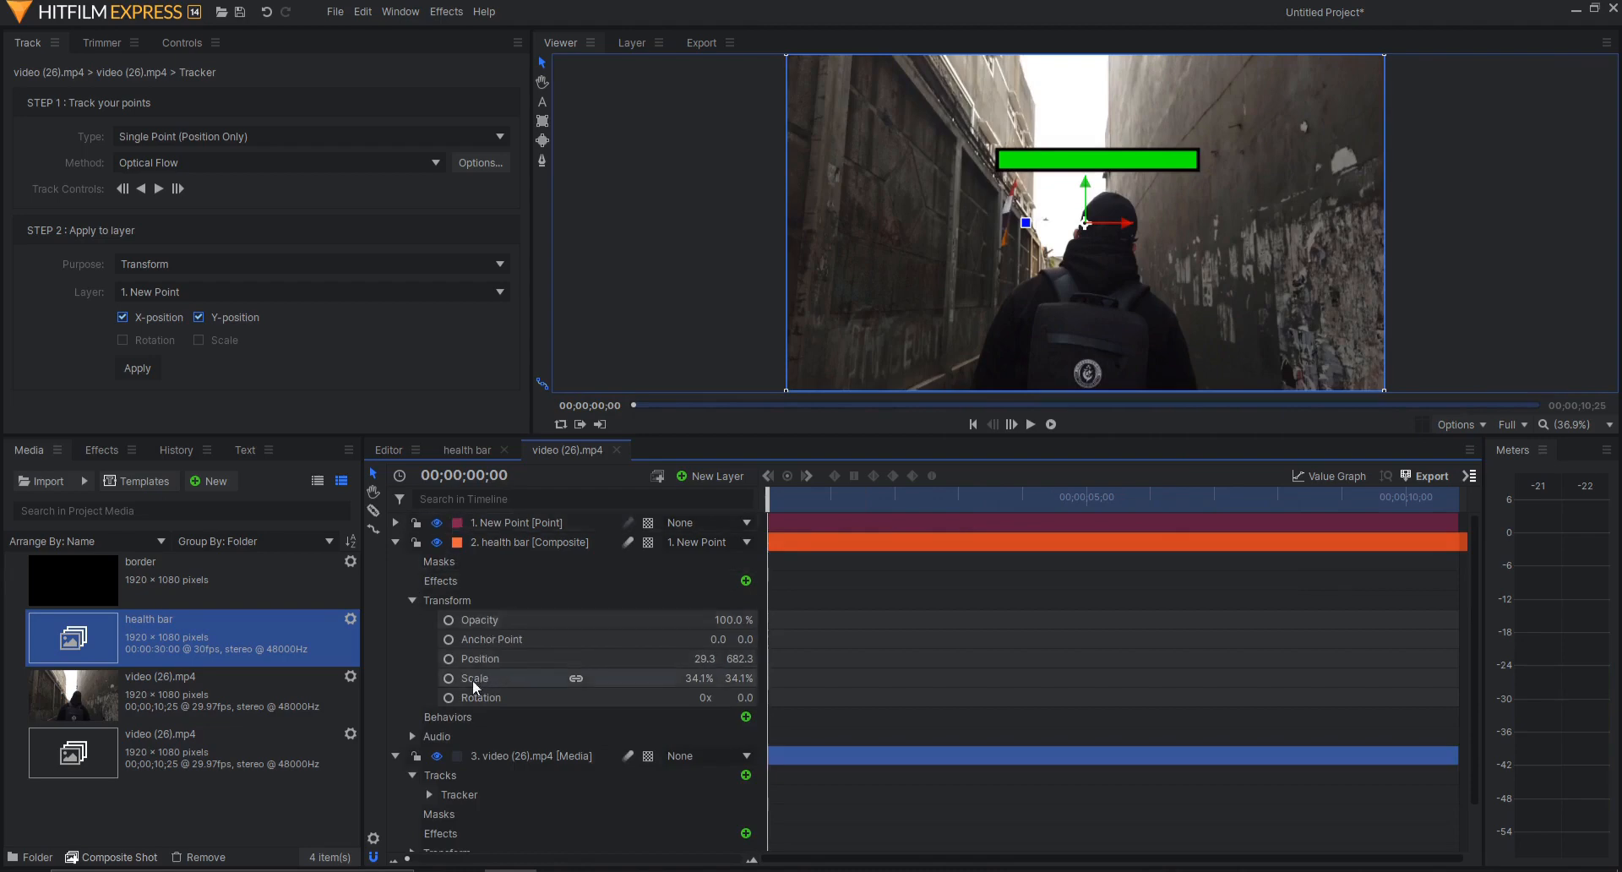
{"action": "left_click", "coordinate": [445, 658]}
{"action": "left_click_drag", "start_coordinate": [899, 497], "coordinate": [948, 497]}
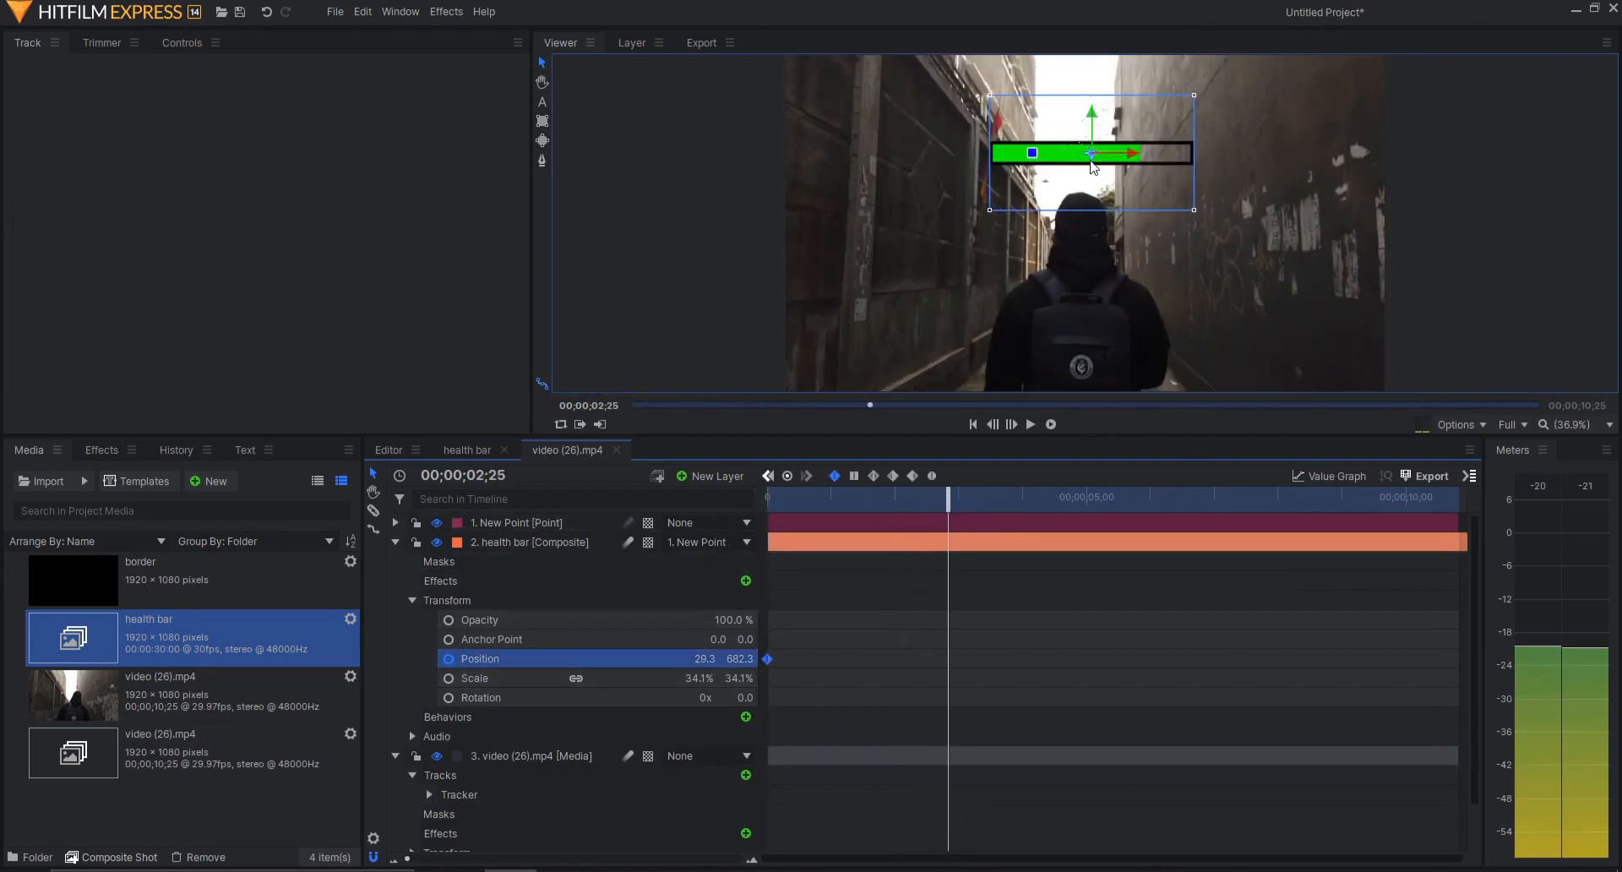
{"action": "left_click_drag", "start_coordinate": [1090, 160], "coordinate": [1093, 166]}
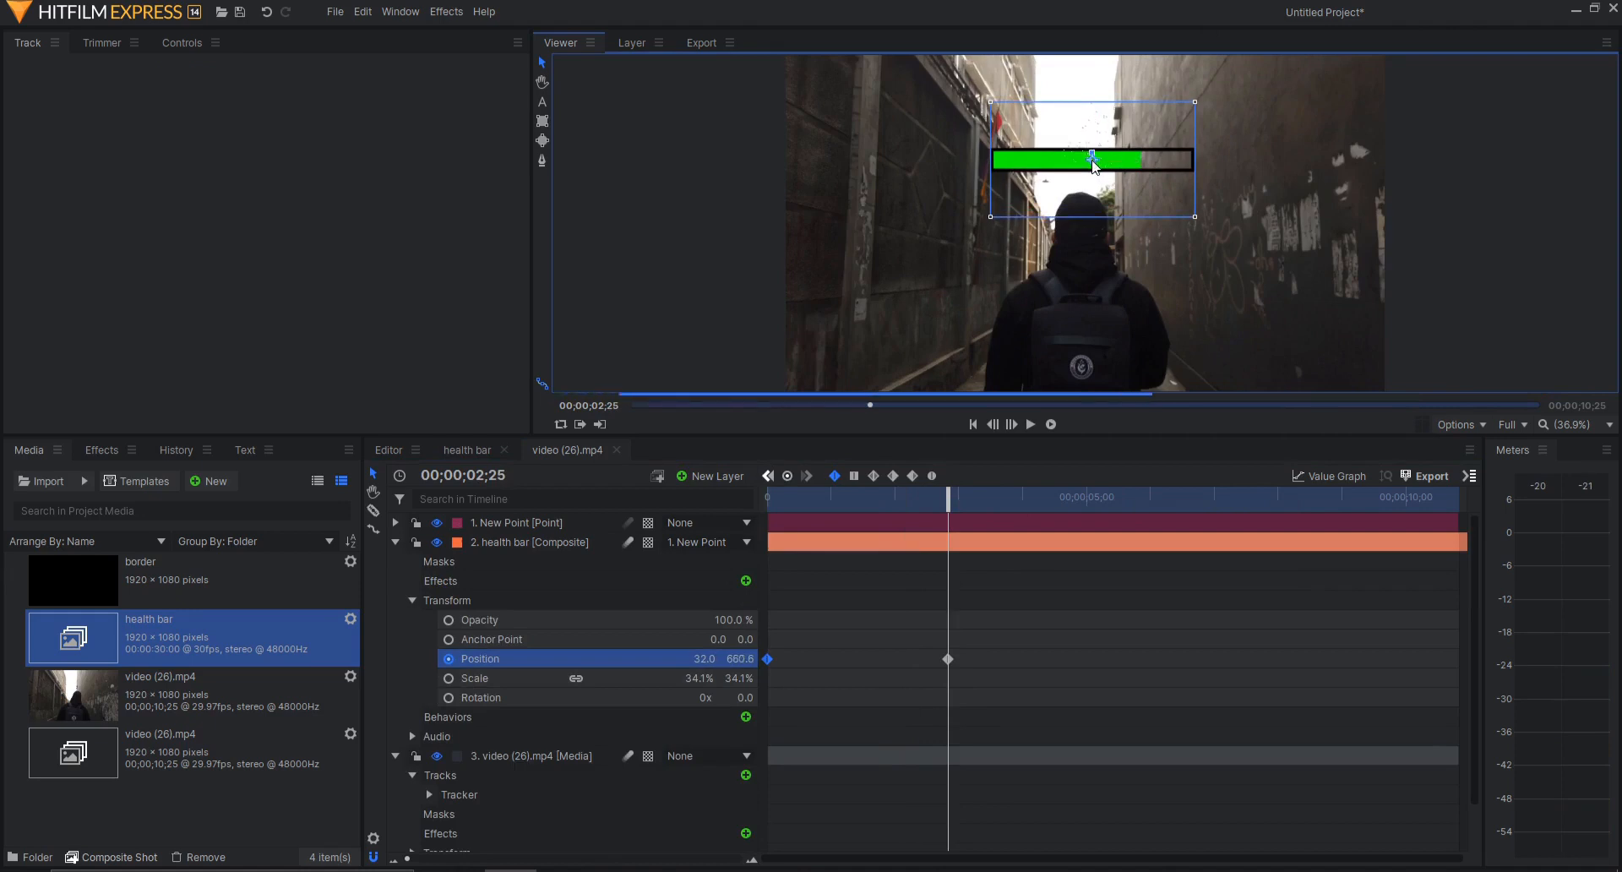
{"action": "mouse_move", "coordinate": [1063, 497]}
{"action": "left_mouse_down"}
{"action": "mouse_move", "coordinate": [1195, 497]}
{"action": "mouse_move", "coordinate": [1093, 497]}
{"action": "left_mouse_up"}
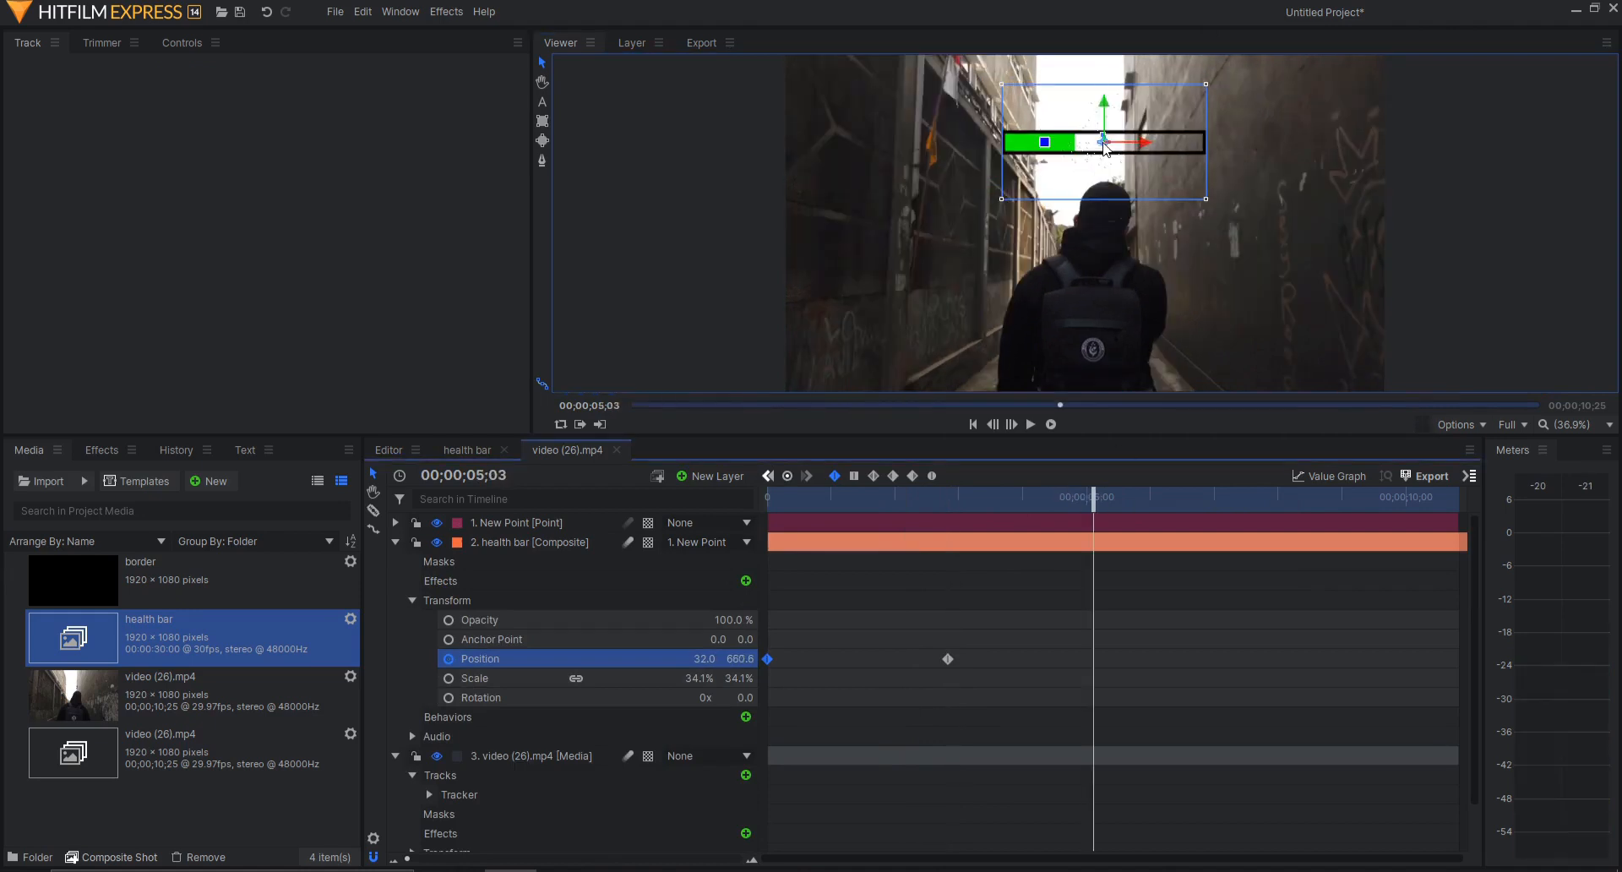
{"action": "left_click_drag", "start_coordinate": [1106, 149], "coordinate": [1114, 153]}
- Realign the health bar above the man's head with position keyframes at 00;00;07;10, 00;00;08;21, 00;00;10;01 and 00;00;10;24
{"action": "left_click", "coordinate": [1235, 497]}
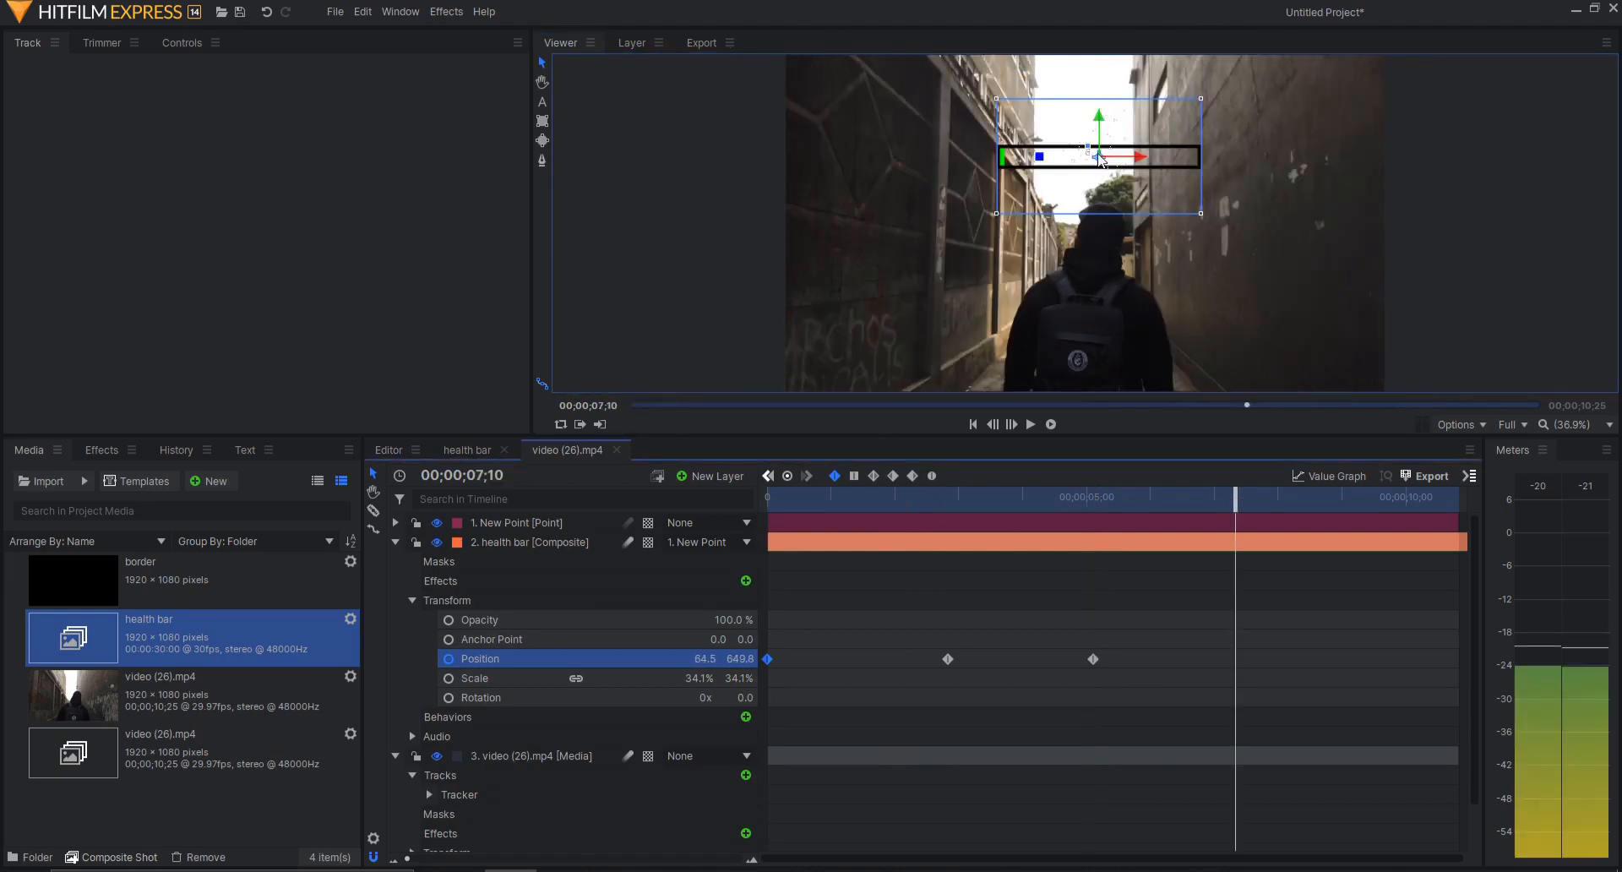
{"action": "left_click_drag", "start_coordinate": [1101, 159], "coordinate": [1108, 167]}
{"action": "left_click", "coordinate": [1323, 500]}
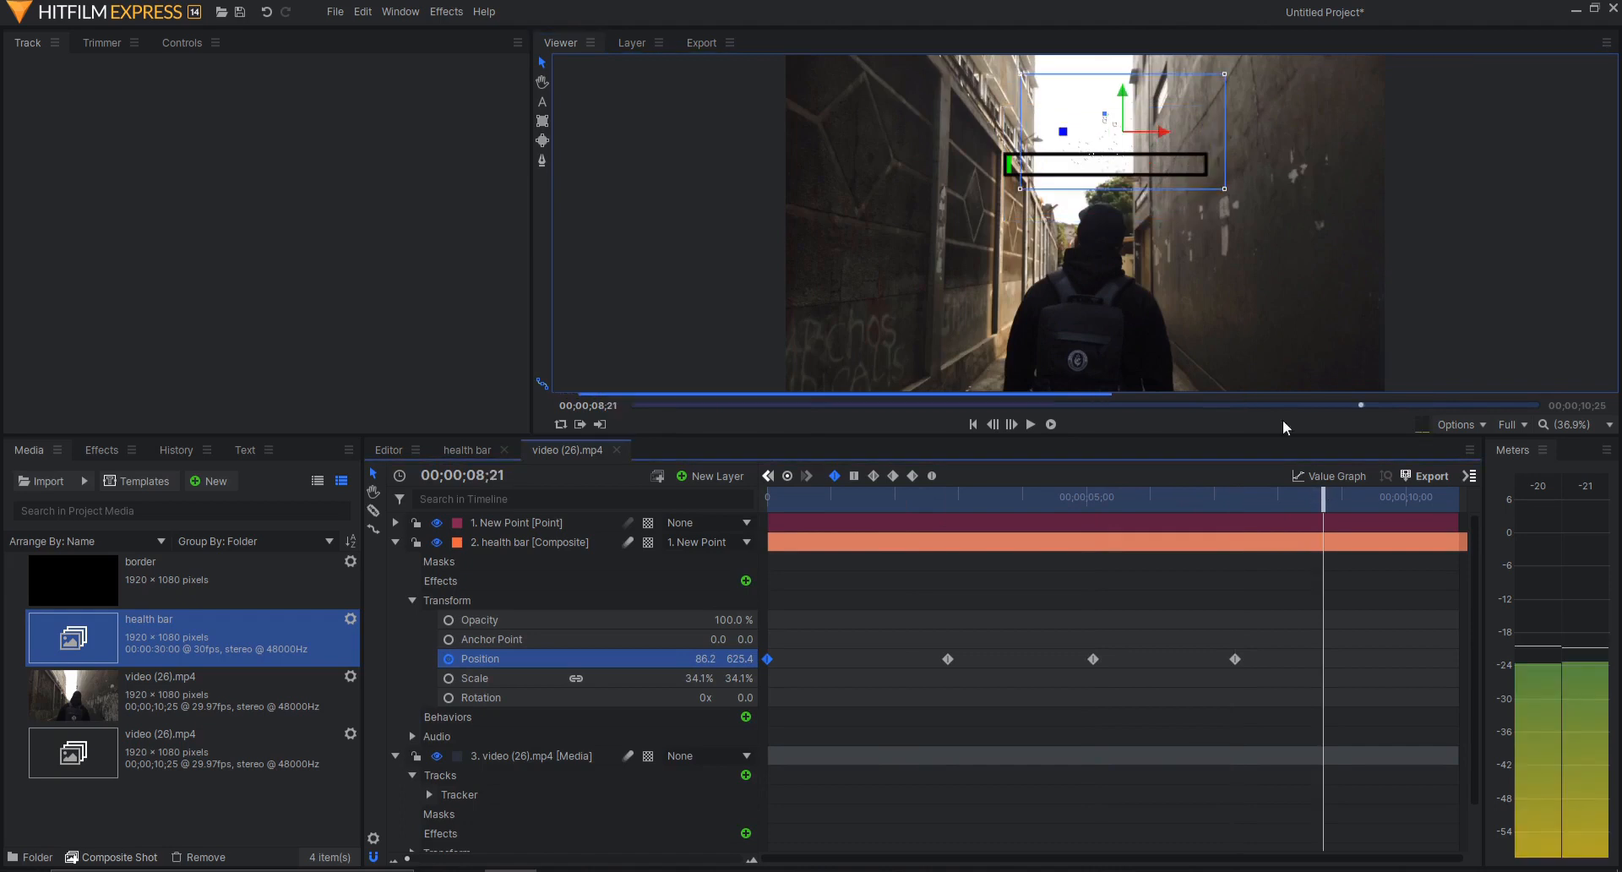
{"action": "left_click_drag", "start_coordinate": [1120, 140], "coordinate": [1109, 165]}
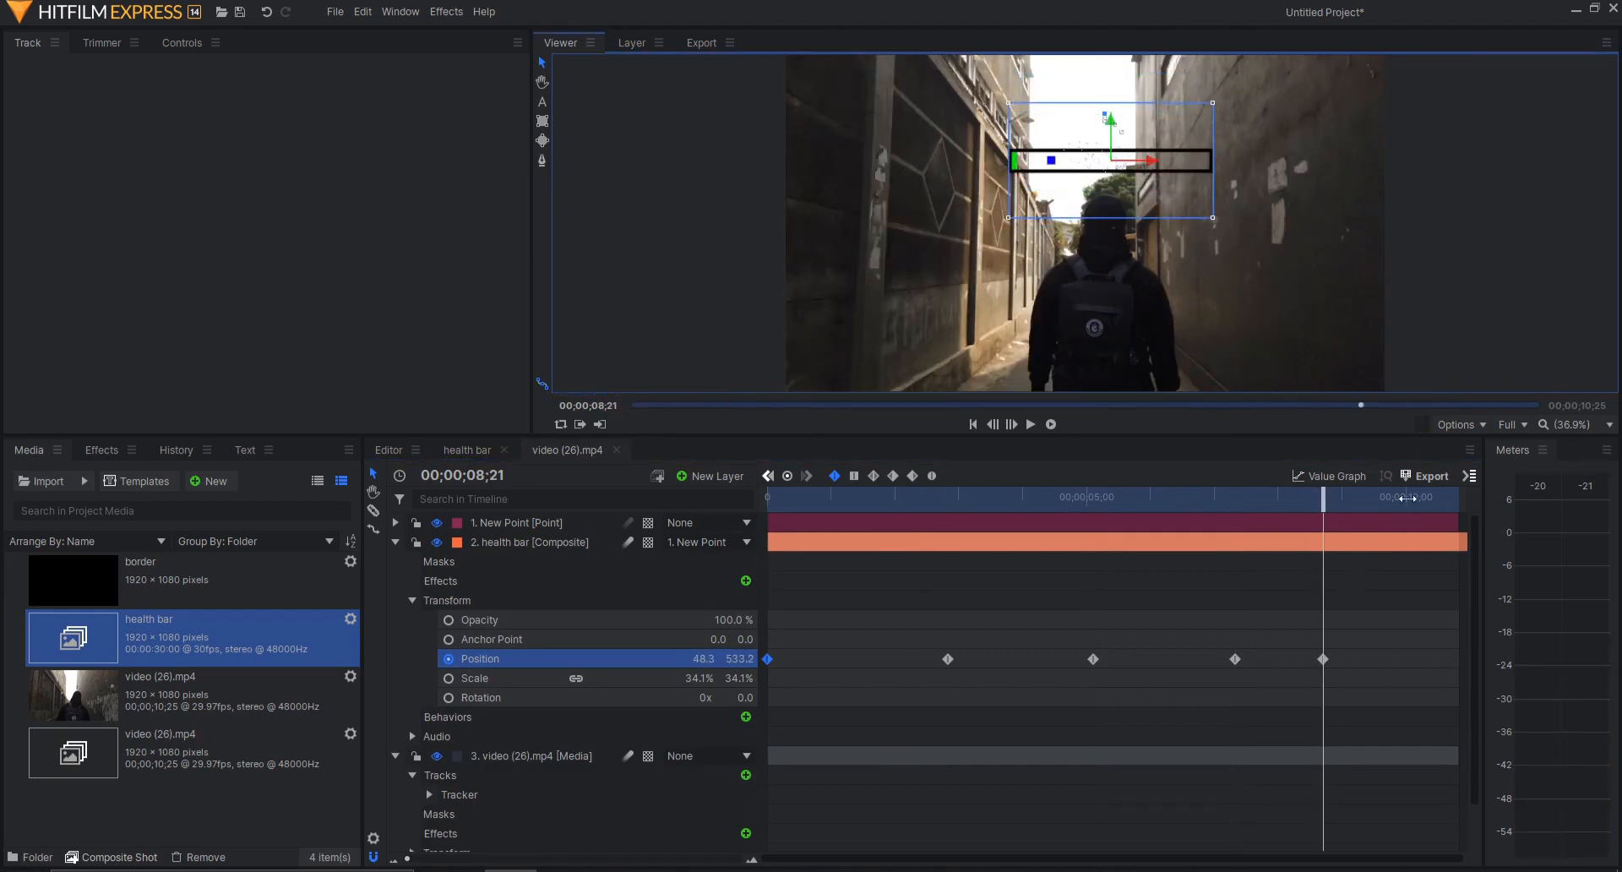
{"action": "left_click", "coordinate": [1407, 498]}
{"action": "left_click_drag", "start_coordinate": [1107, 158], "coordinate": [1110, 164]}
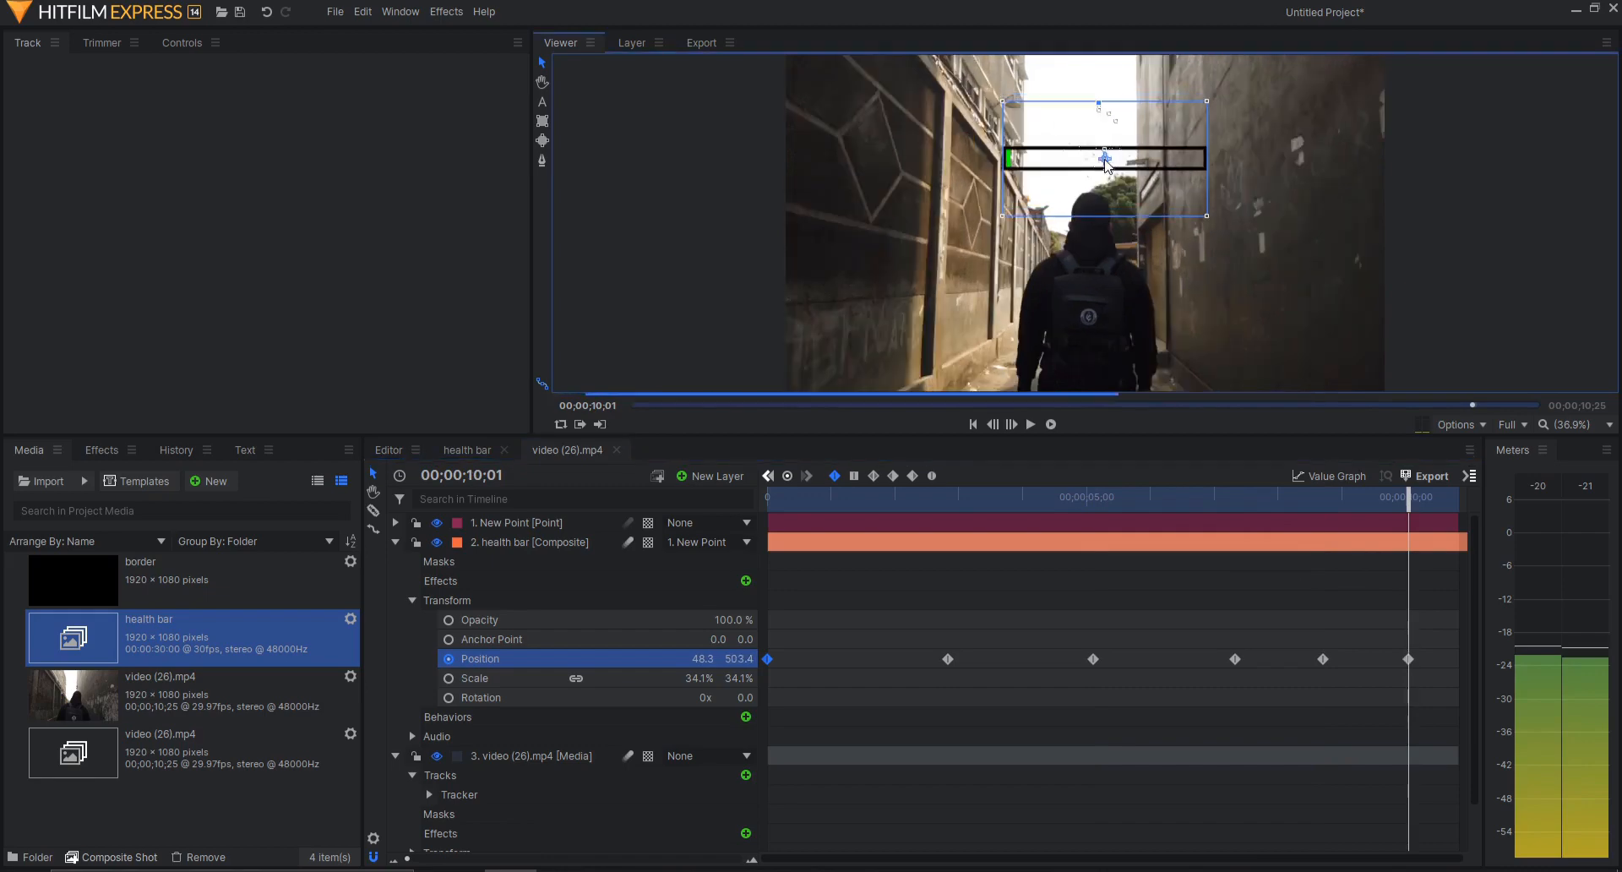
{"action": "left_click", "coordinate": [1455, 500]}
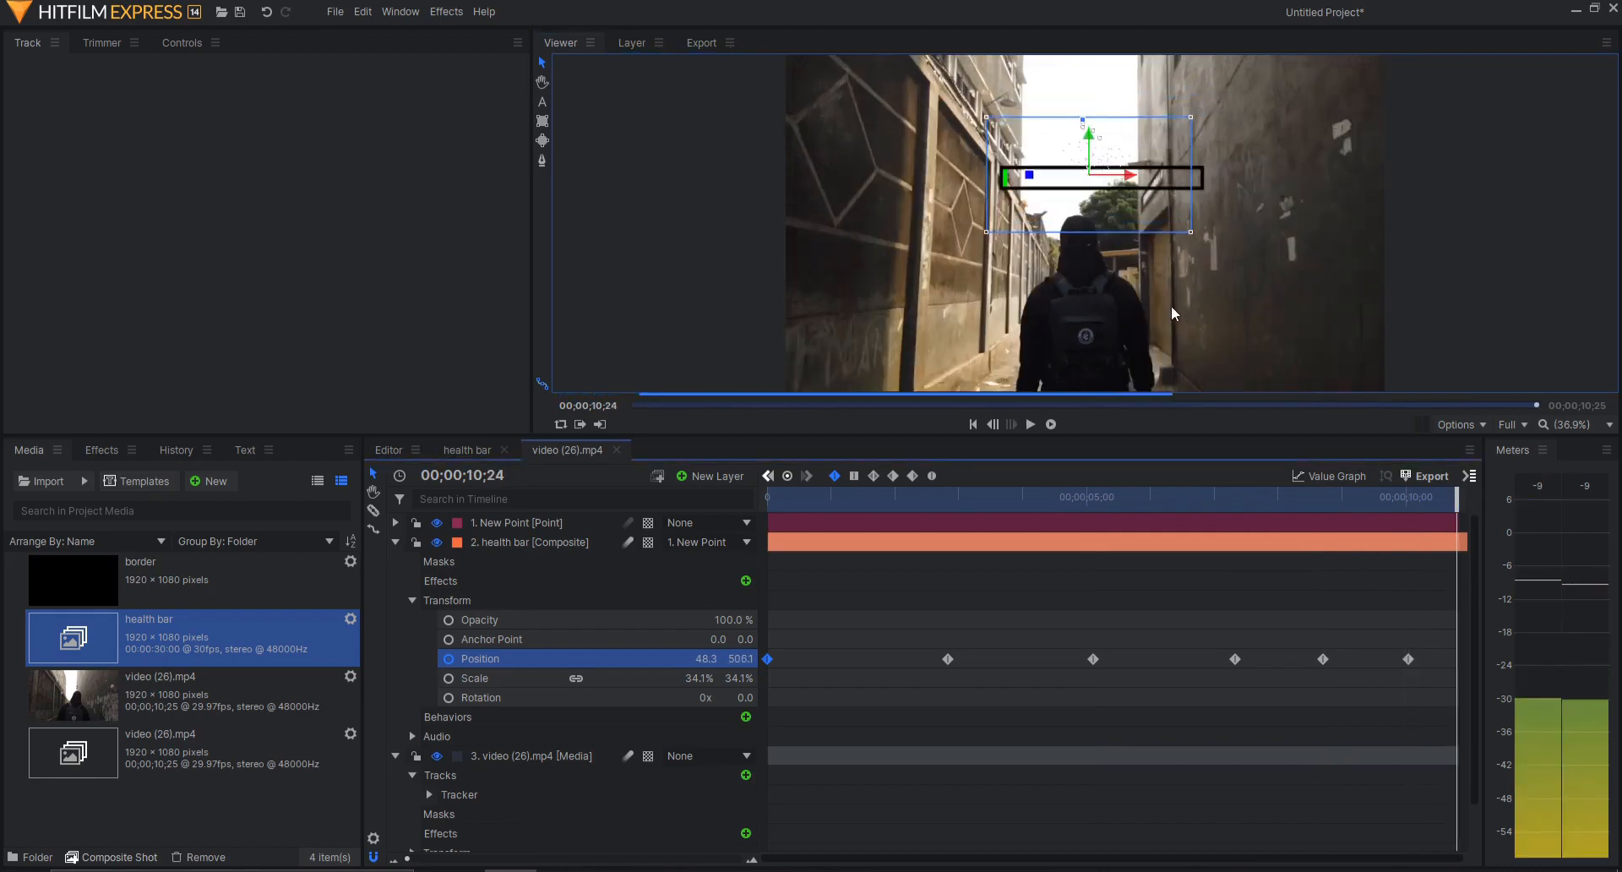
{"action": "left_click_drag", "start_coordinate": [1088, 186], "coordinate": [1088, 193]}
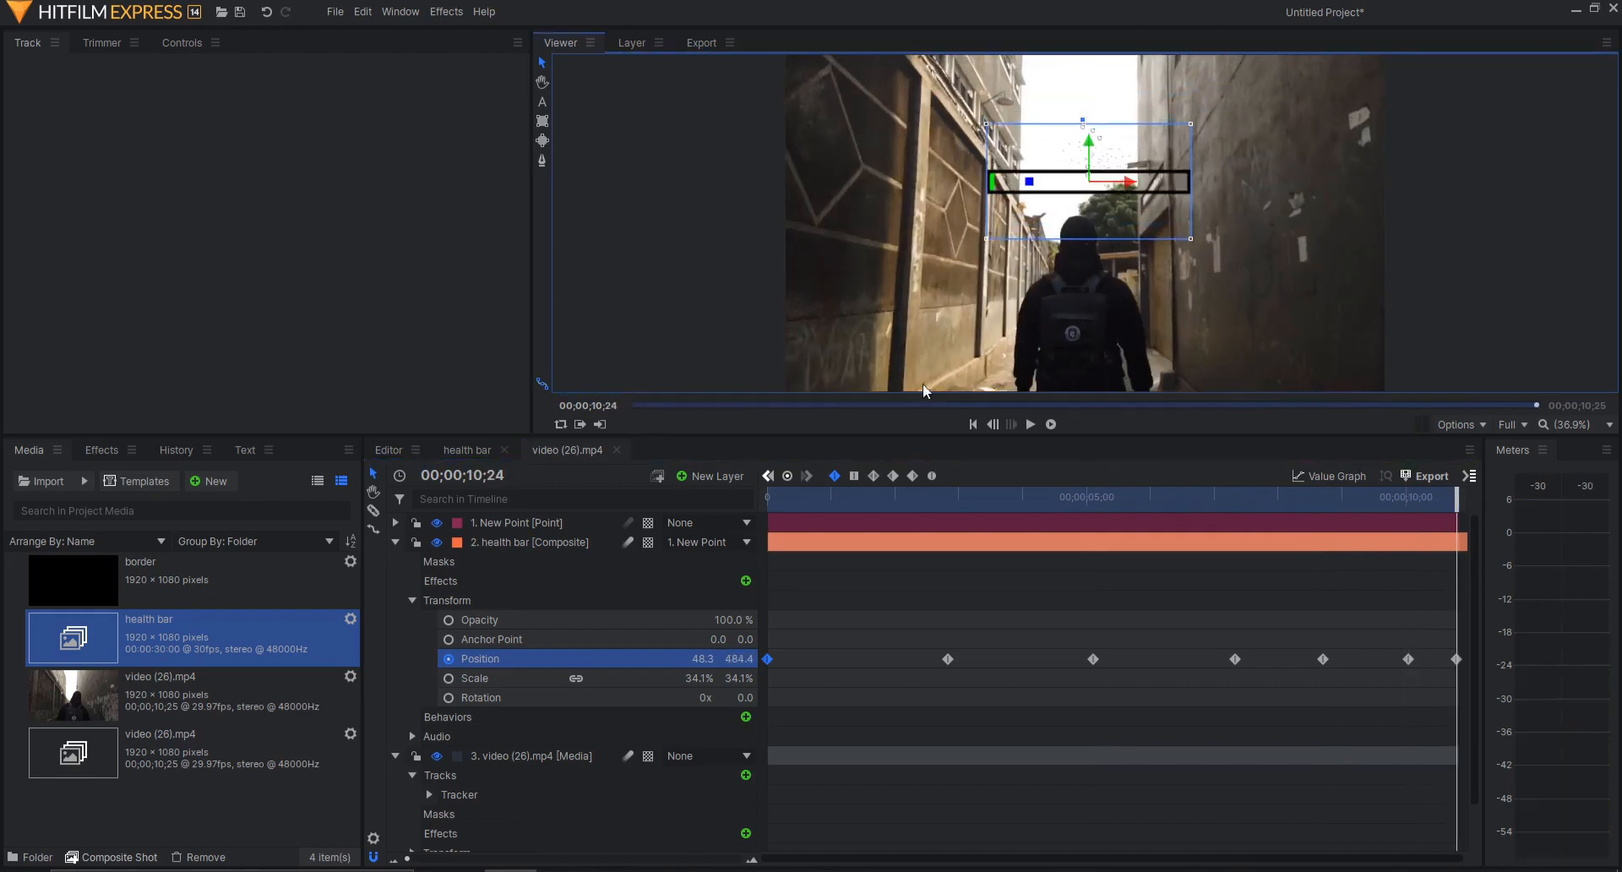
- Play the composite from the start and compare the bar's depletion in the health bar shot with the video shot
{"action": "left_click_drag", "start_coordinate": [849, 505], "coordinate": [561, 509]}
{"action": "key", "text": "space"}
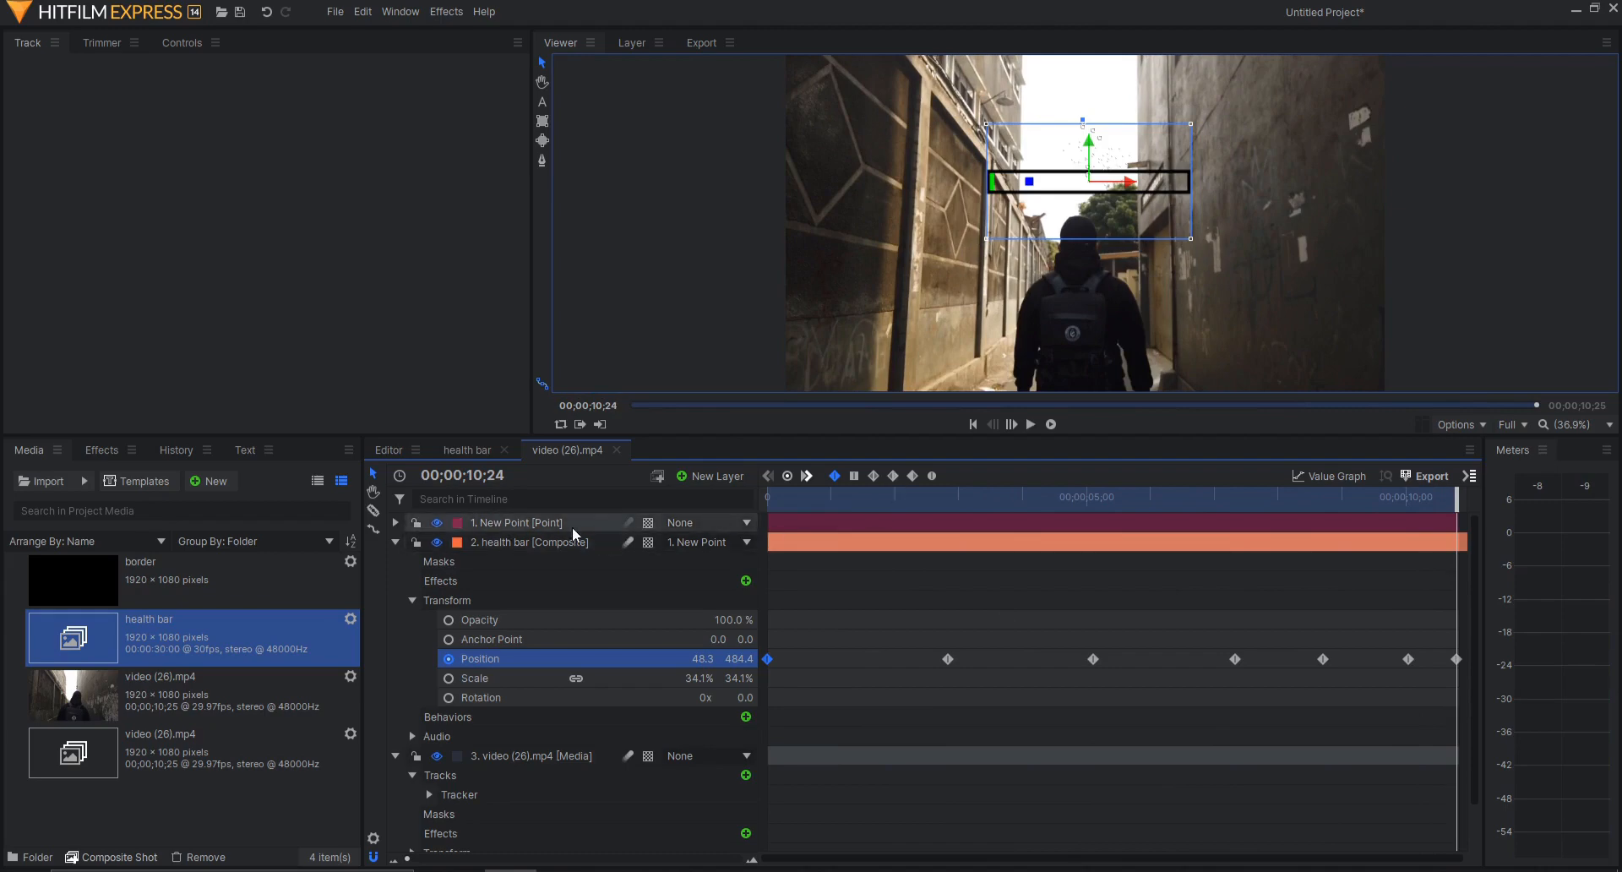
{"action": "left_click", "coordinate": [466, 450]}
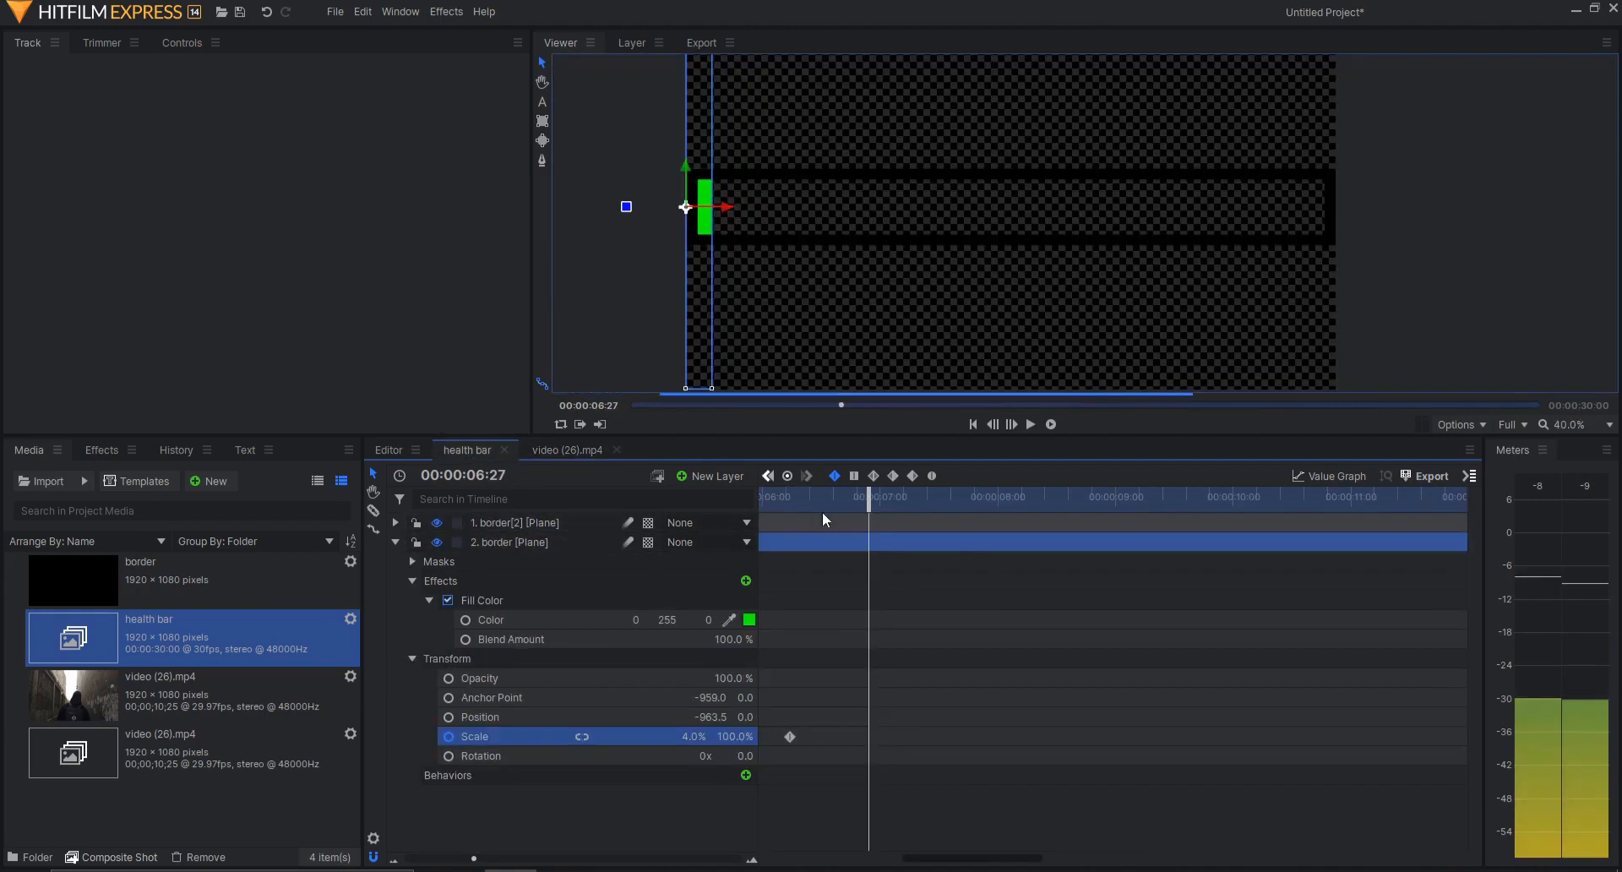
{"action": "mouse_move", "coordinate": [823, 507]}
{"action": "left_mouse_down"}
{"action": "mouse_move", "coordinate": [916, 504]}
{"action": "mouse_move", "coordinate": [592, 512]}
{"action": "mouse_move", "coordinate": [1386, 524]}
{"action": "mouse_move", "coordinate": [845, 517]}
{"action": "mouse_move", "coordinate": [531, 468]}
{"action": "left_mouse_up"}
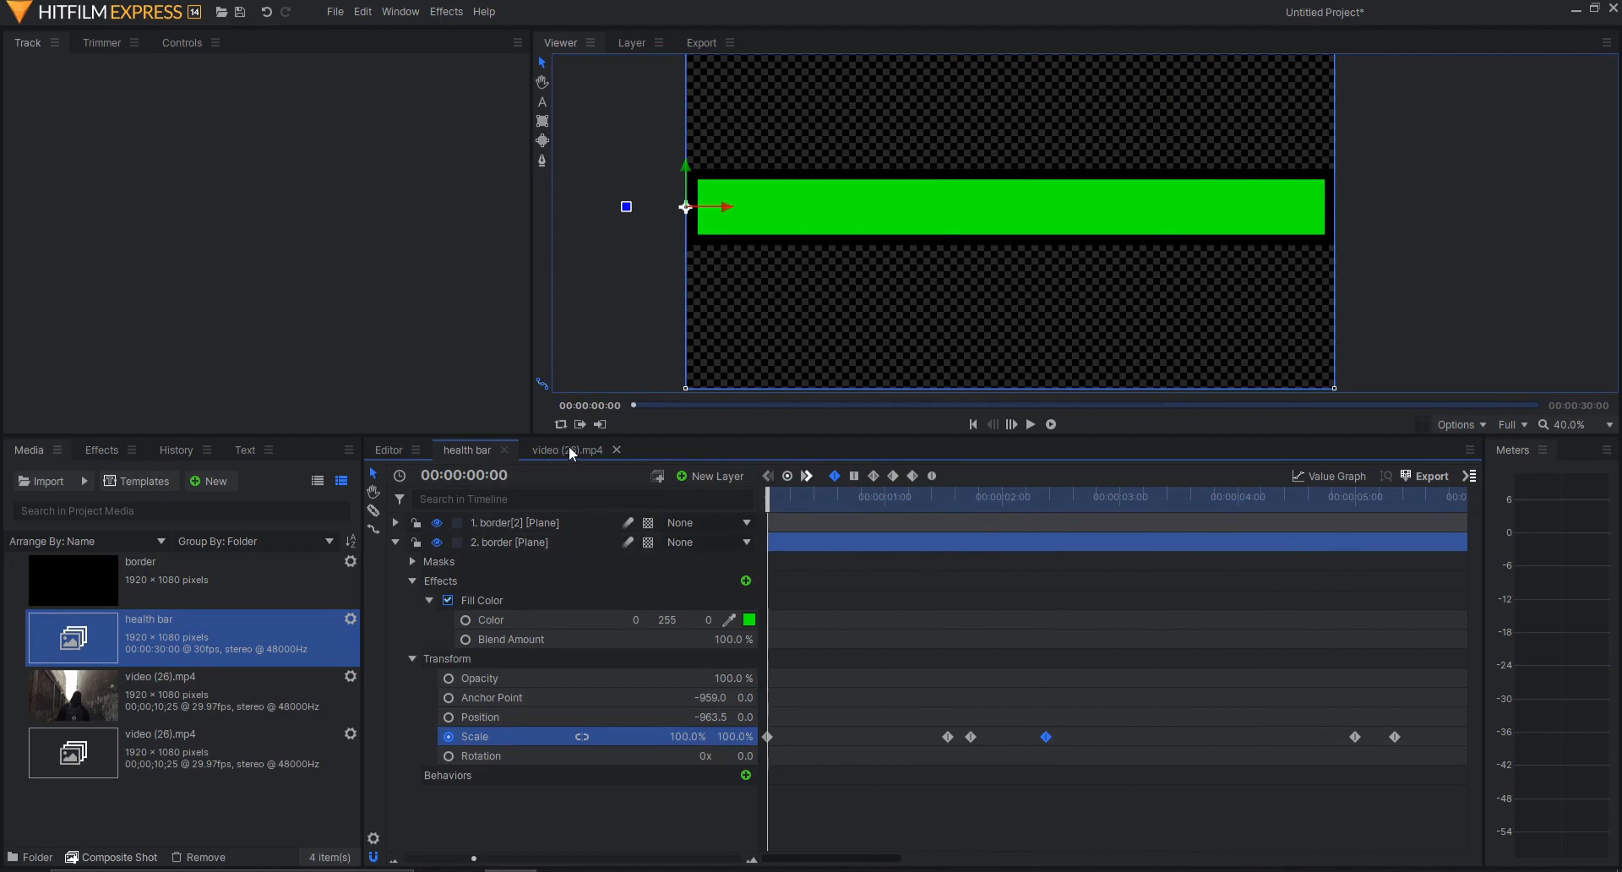
{"action": "left_click", "coordinate": [568, 453]}
{"action": "left_click_drag", "start_coordinate": [779, 503], "coordinate": [991, 528]}
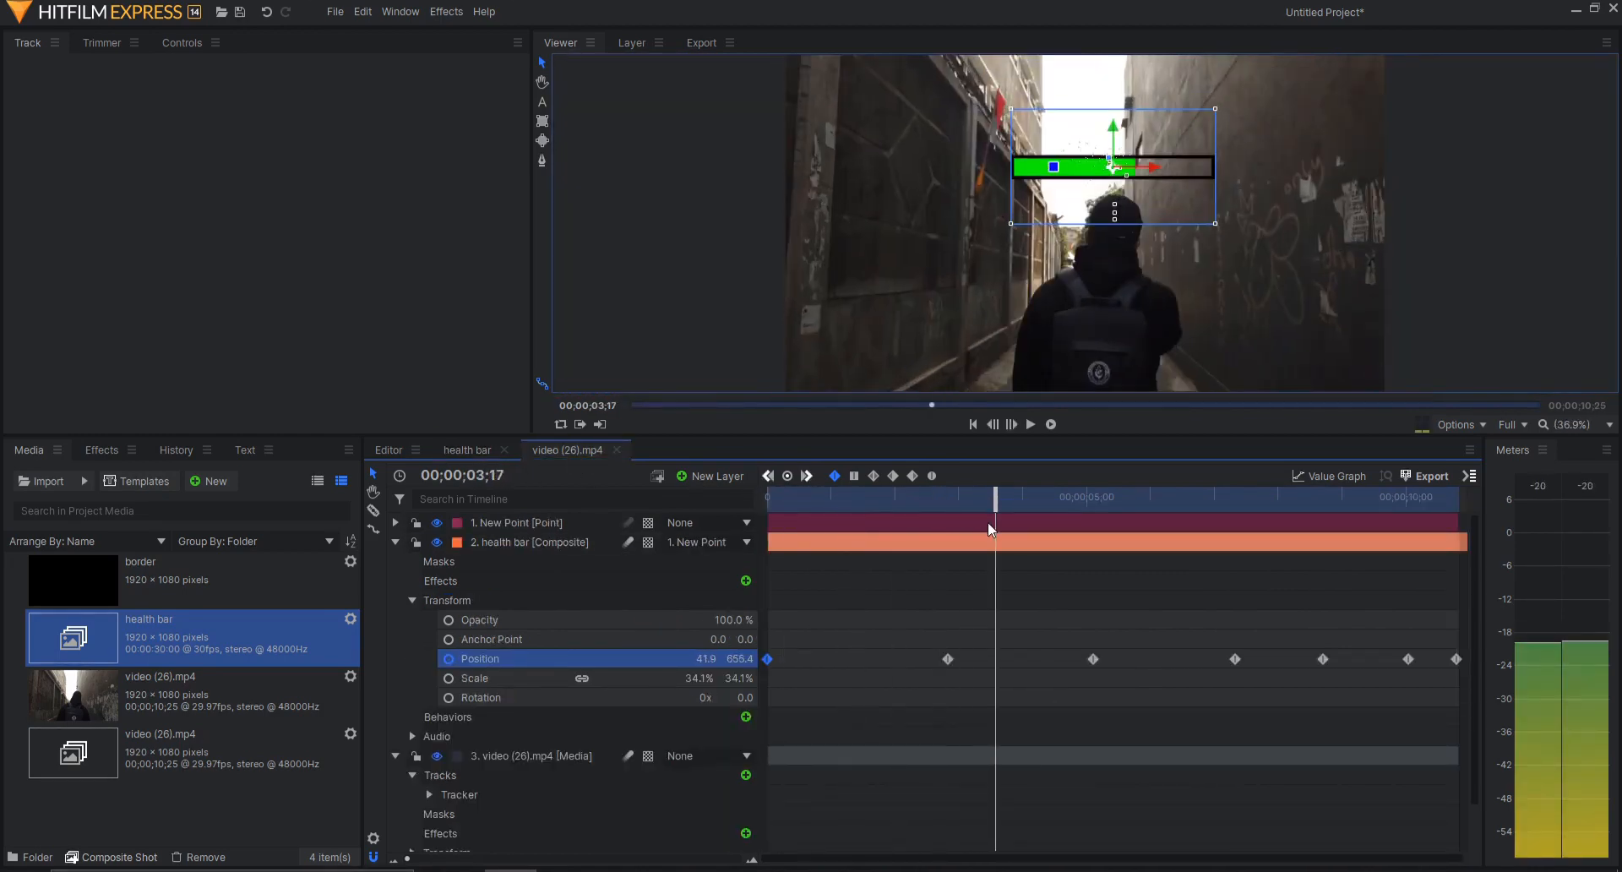
- Duplicate the green border plane in the health bar composite shot
{"action": "left_click", "coordinate": [472, 451]}
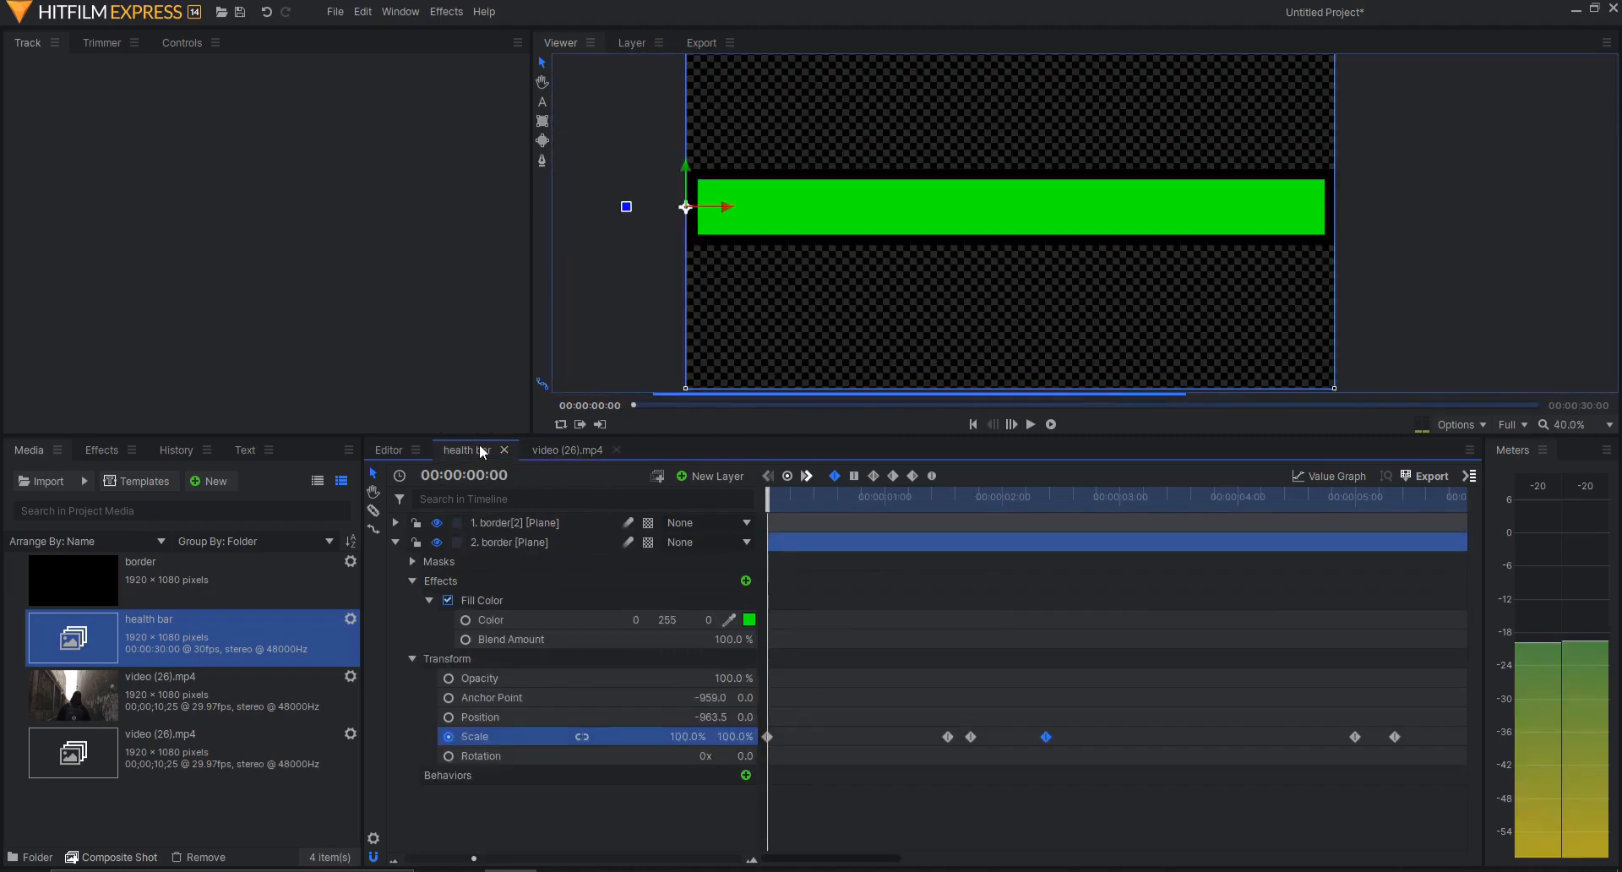
{"action": "left_click", "coordinate": [511, 539]}
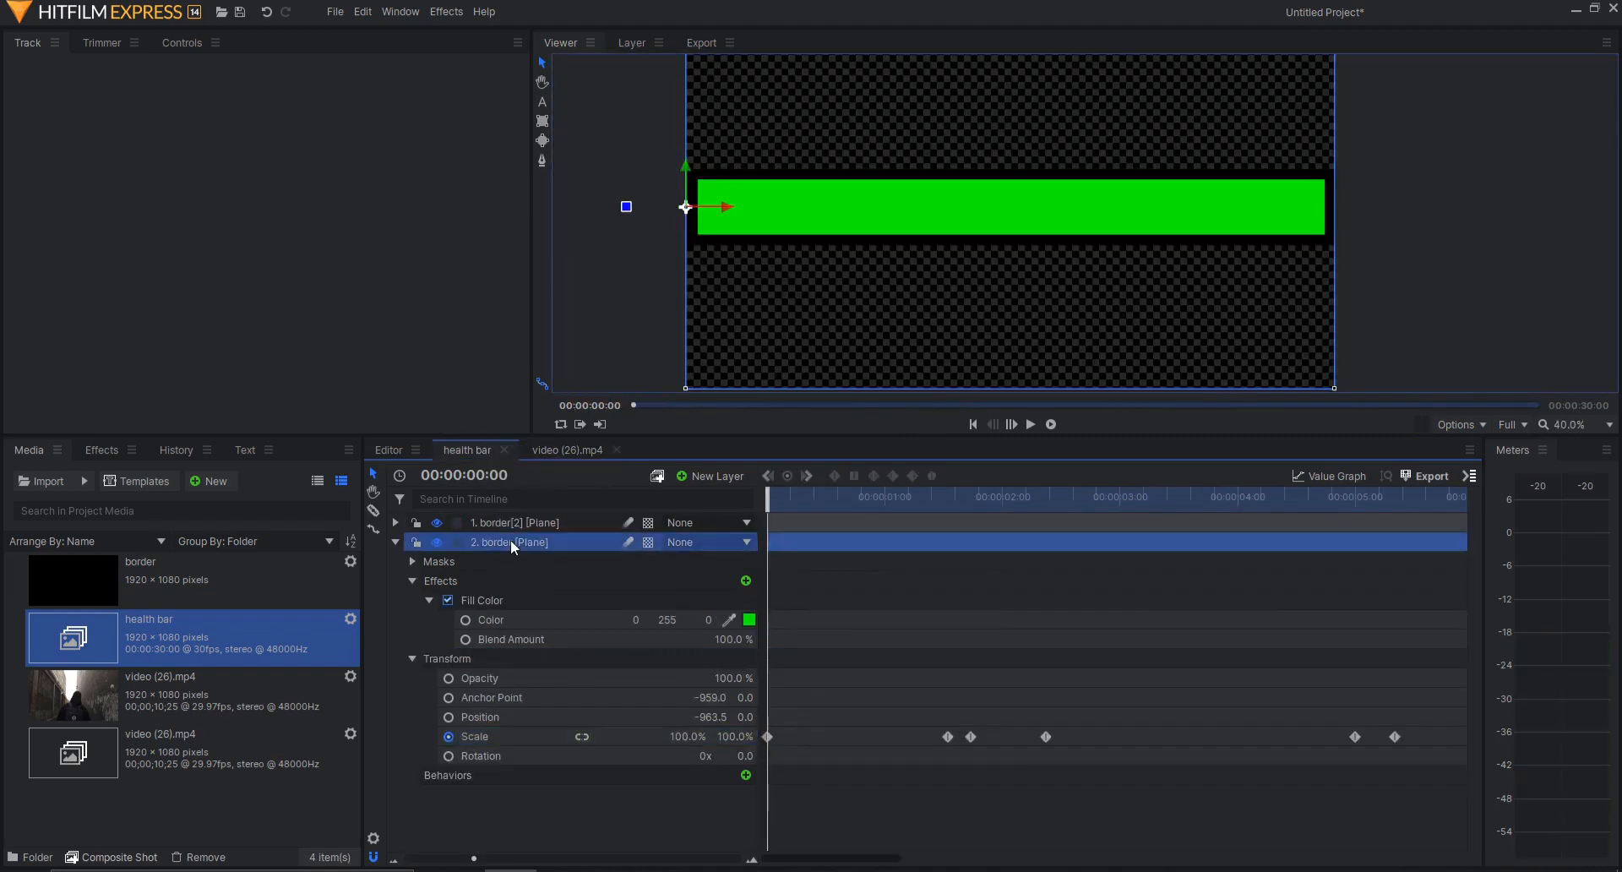
{"action": "left_click", "coordinate": [395, 543]}
{"action": "key", "text": "ctrl+d"}
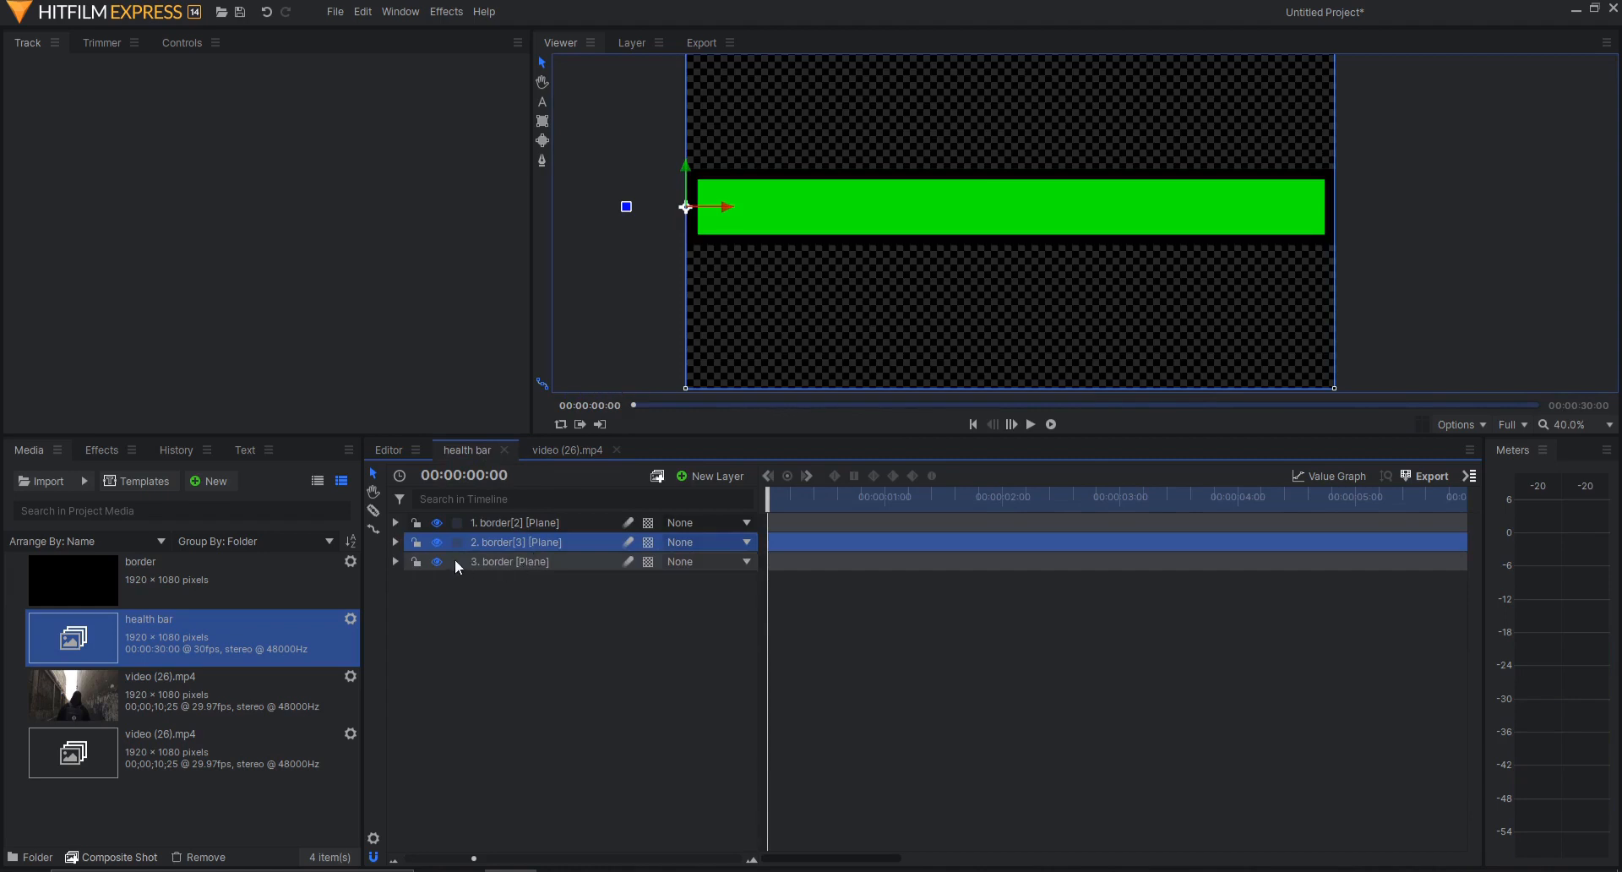
- Set the fill color of the lower border plane beneath the duplicate to red (255, 0, 0)
{"action": "left_click", "coordinate": [395, 561]}
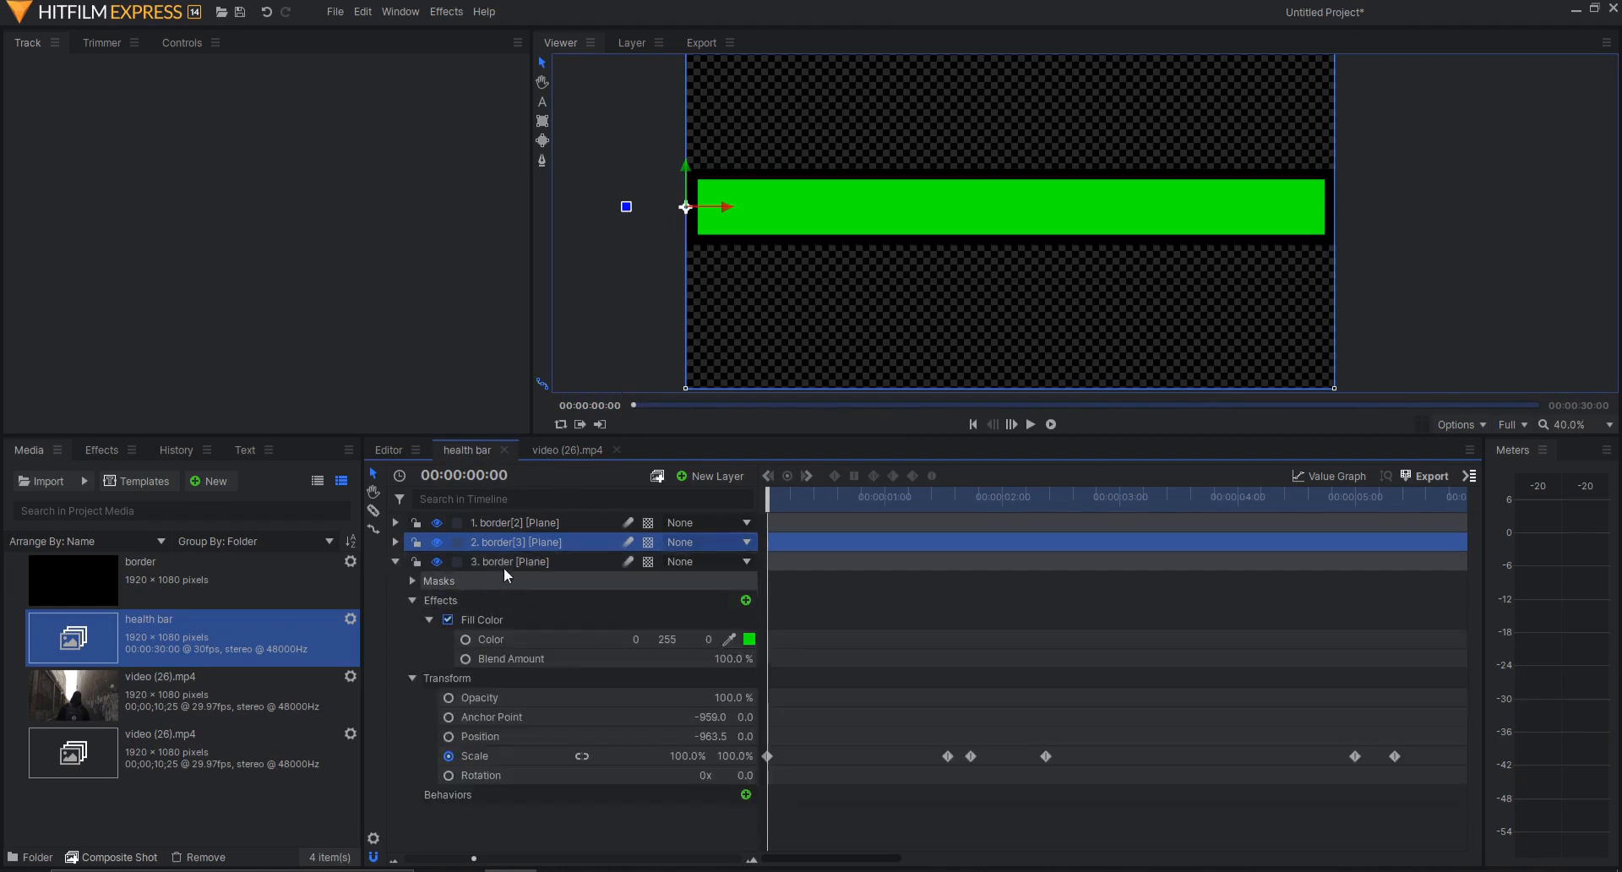
{"action": "left_click", "coordinate": [529, 568]}
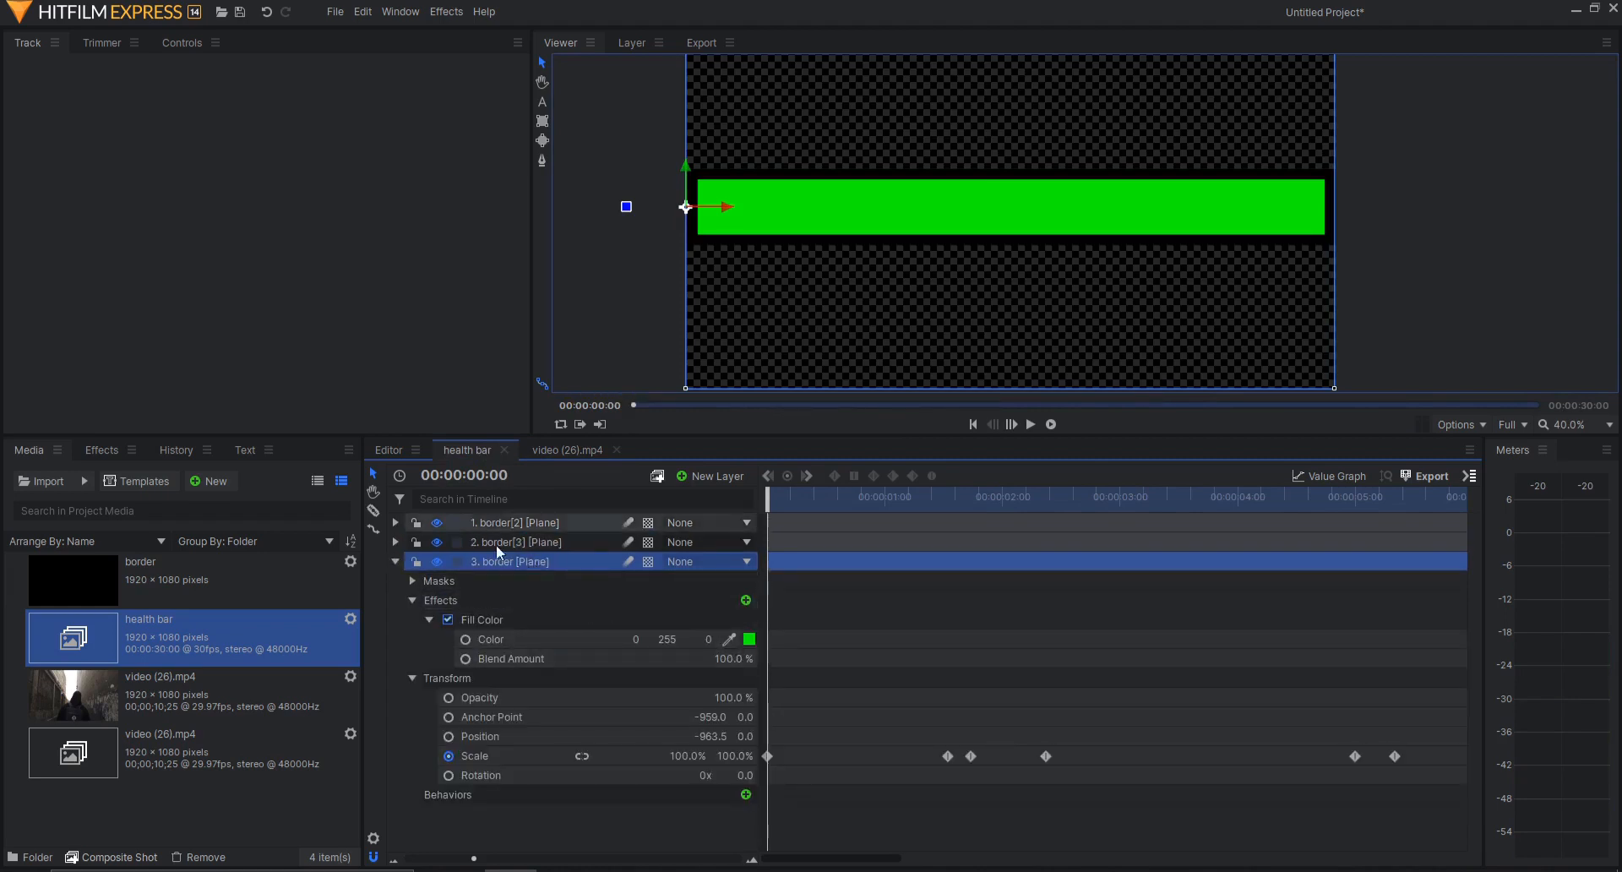
{"action": "left_click", "coordinate": [749, 639]}
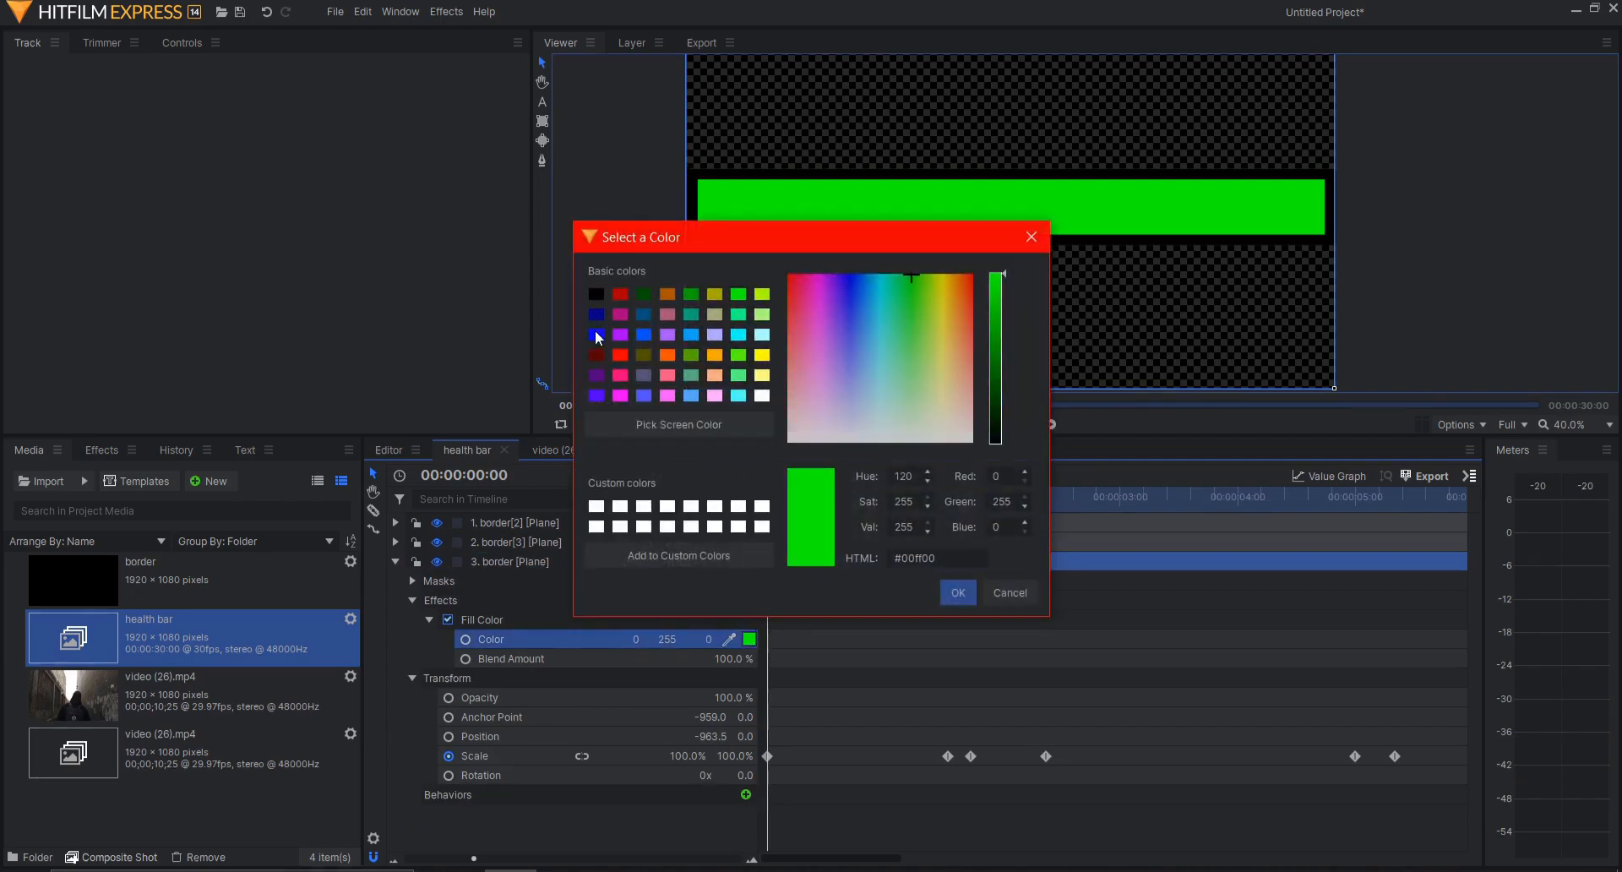
{"action": "left_click", "coordinate": [619, 355]}
{"action": "left_click", "coordinate": [956, 592]}
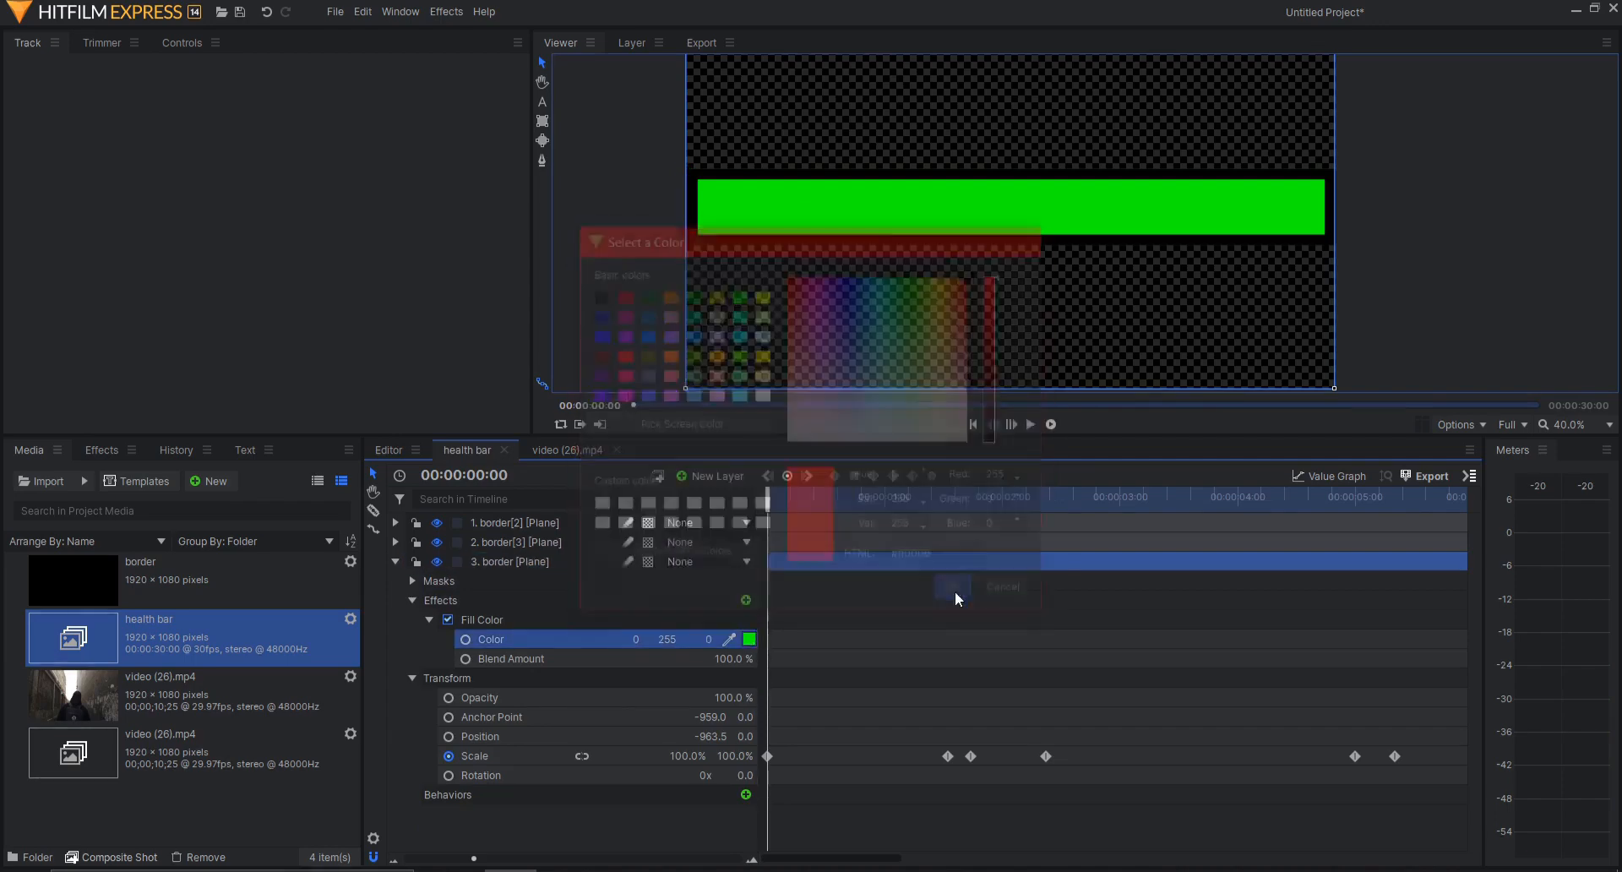
- Shift all scale keyframes of the red plane about 0.3 seconds later and play back the delayed depletion
{"action": "scroll", "coordinate": [829, 727], "scroll_direction": "down", "scroll_amount": 5}
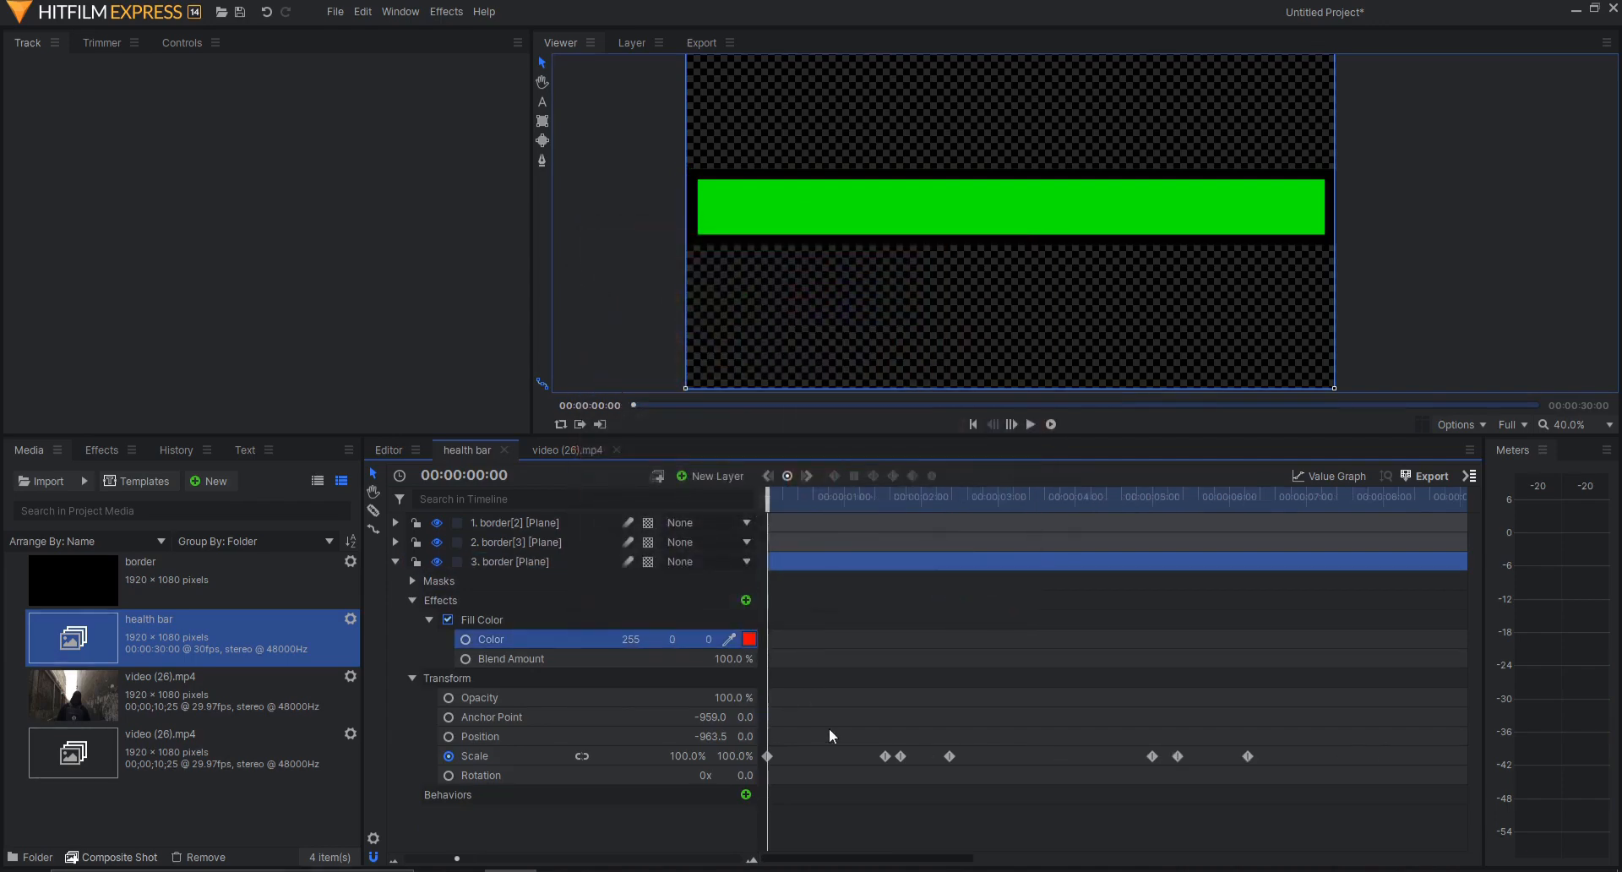
{"action": "left_click_drag", "start_coordinate": [945, 761], "coordinate": [719, 778]}
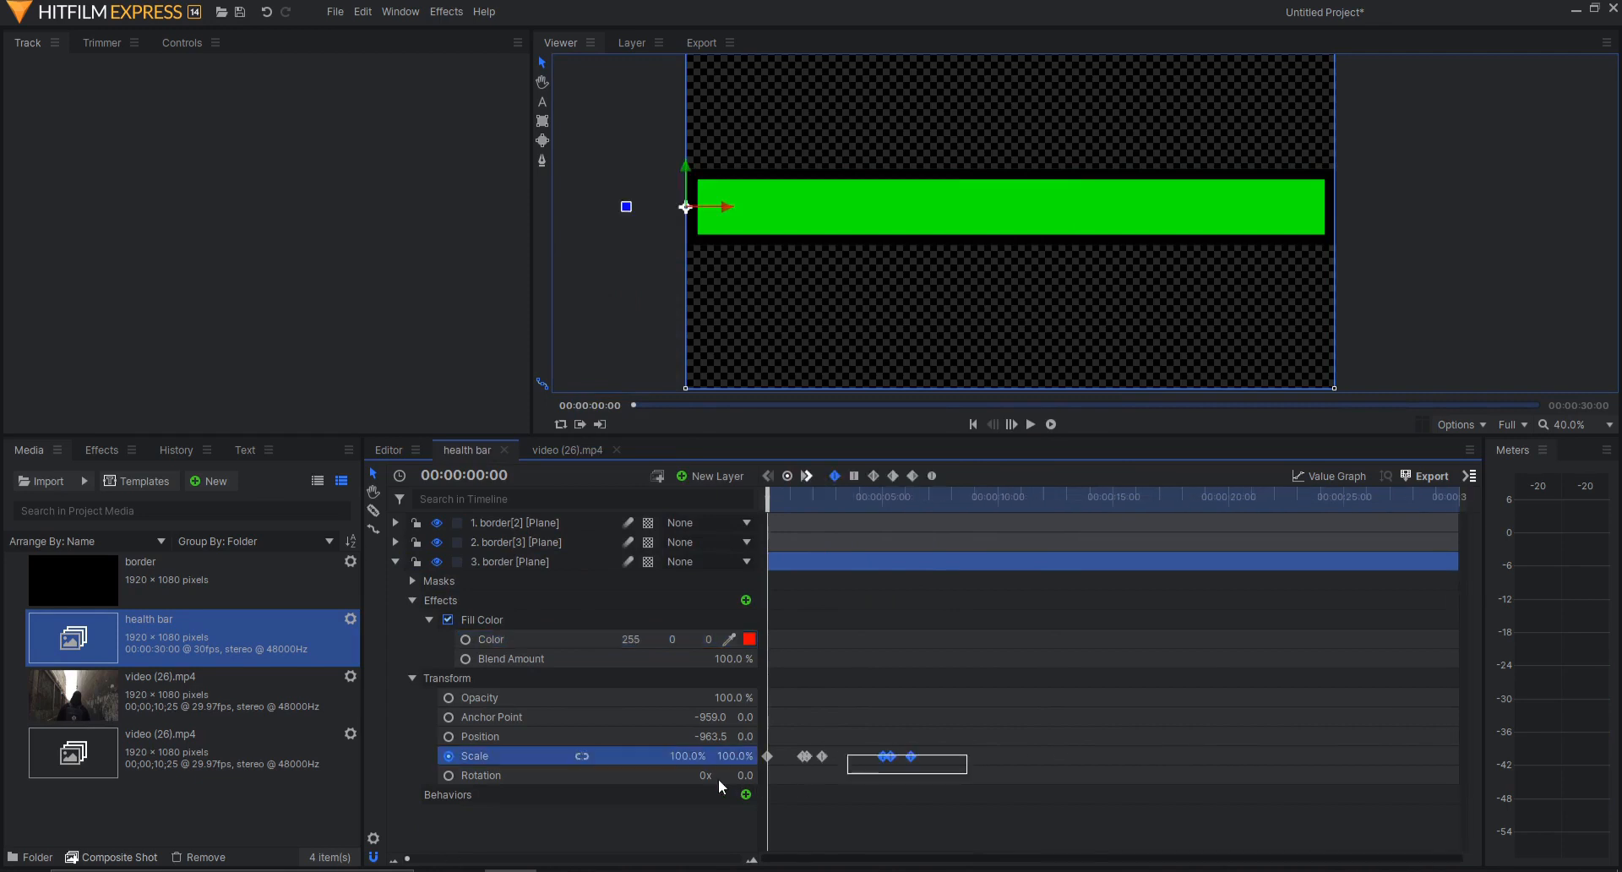
{"action": "scroll", "coordinate": [1154, 680], "scroll_direction": "up", "scroll_amount": 5}
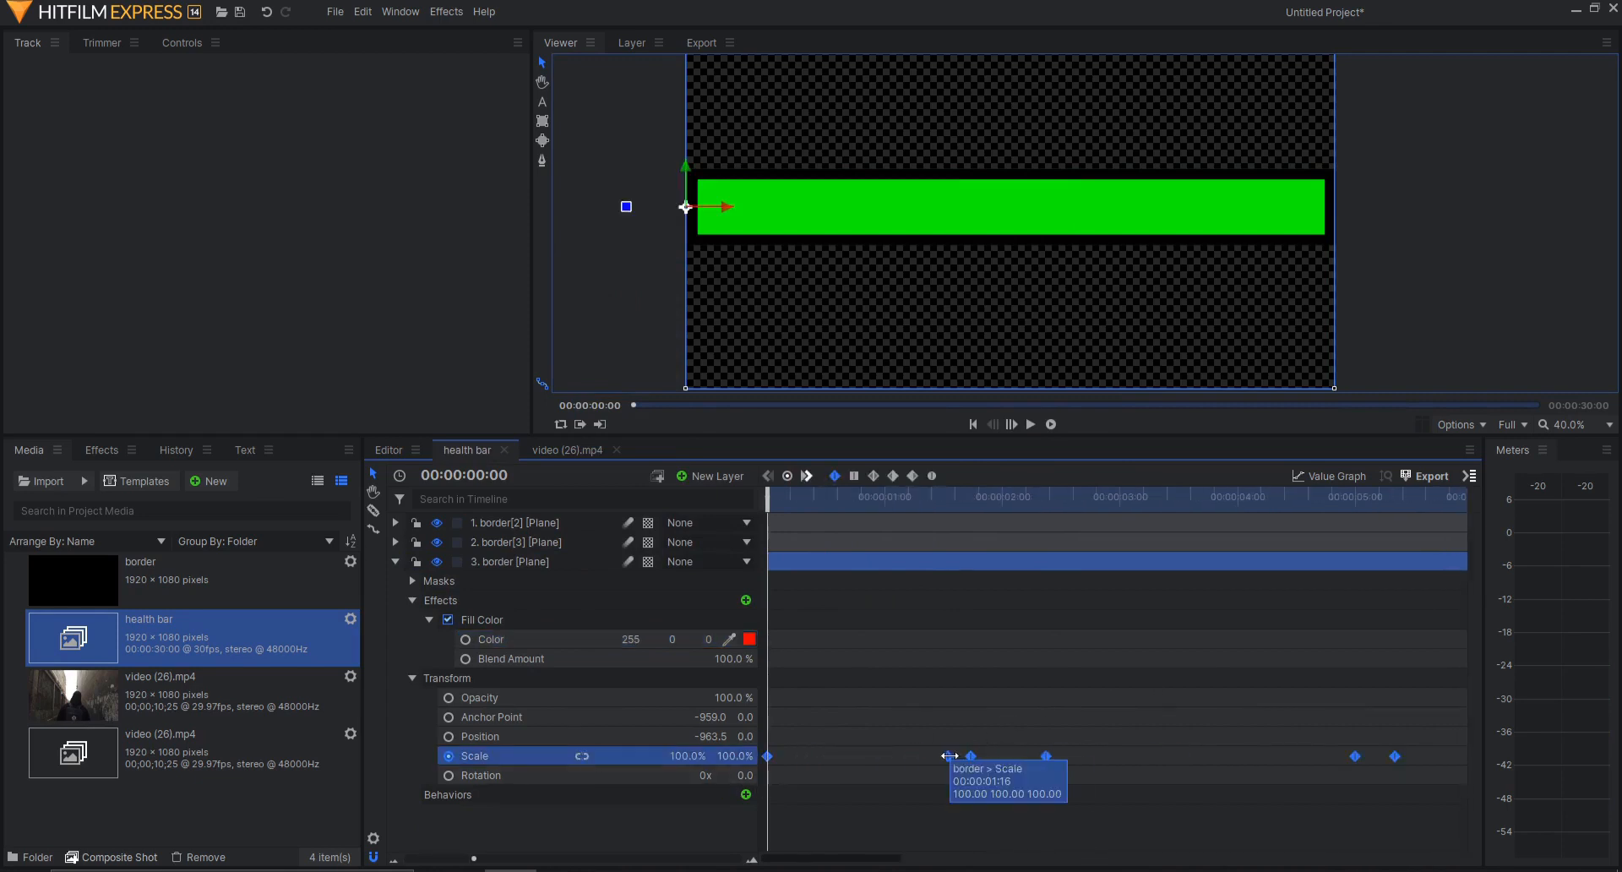
{"action": "left_click_drag", "start_coordinate": [949, 755], "coordinate": [984, 756]}
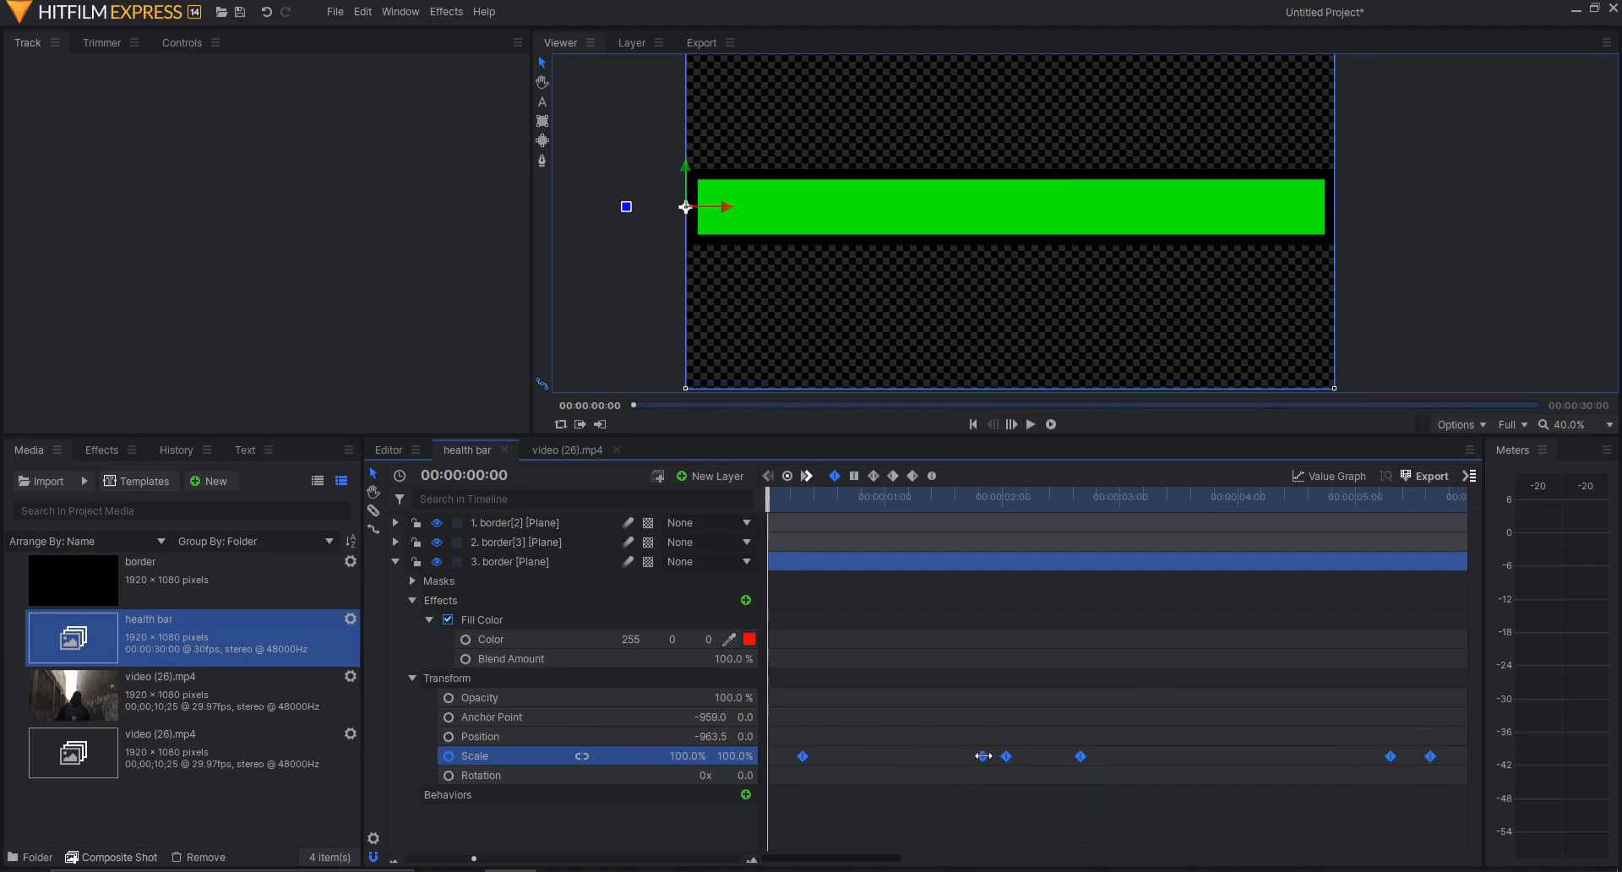
{"action": "key", "text": "space"}
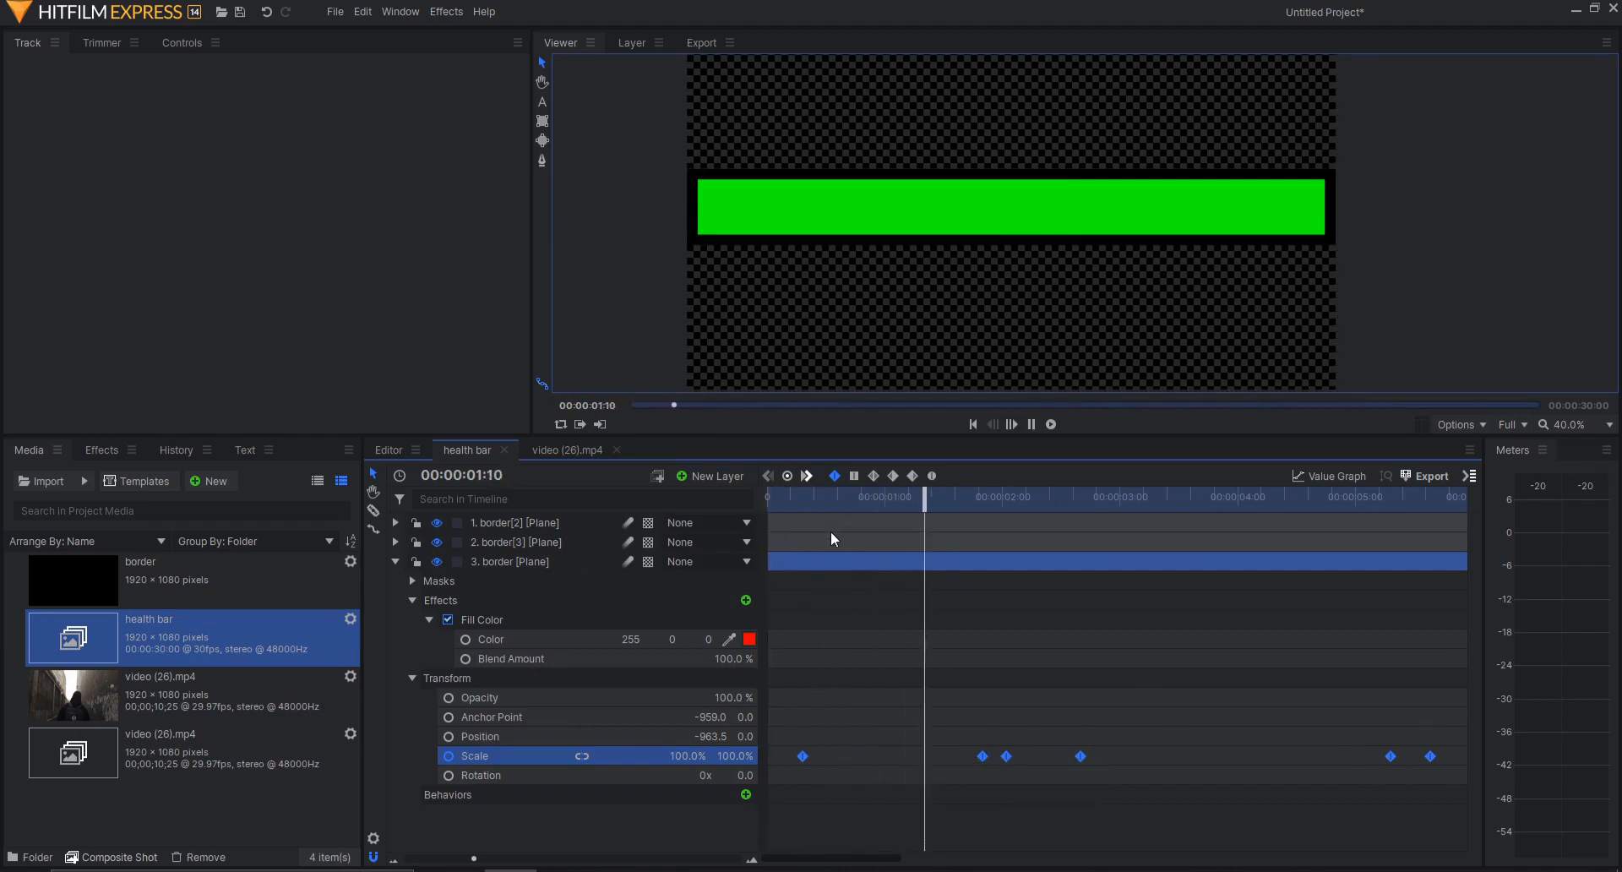
{"action": "key", "text": "space"}
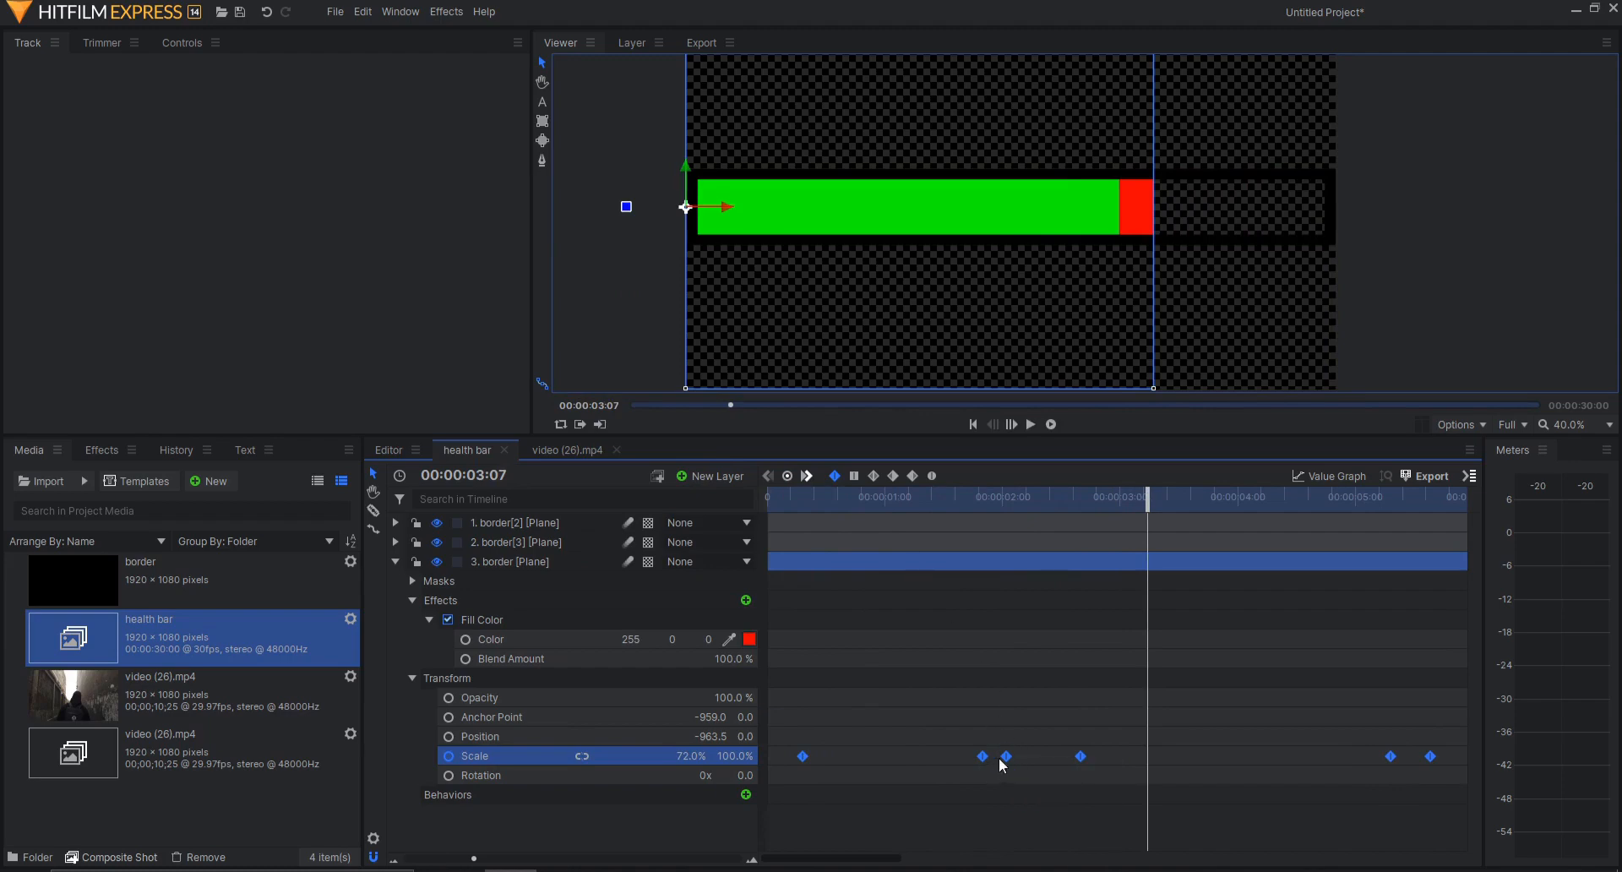
- Move the red plane's scale keyframe near the 2-second mark slightly earlier and play the health bar shot from the start
{"action": "left_click_drag", "start_coordinate": [1005, 756], "coordinate": [995, 756]}
{"action": "key", "text": "Home"}
{"action": "key", "text": "space"}
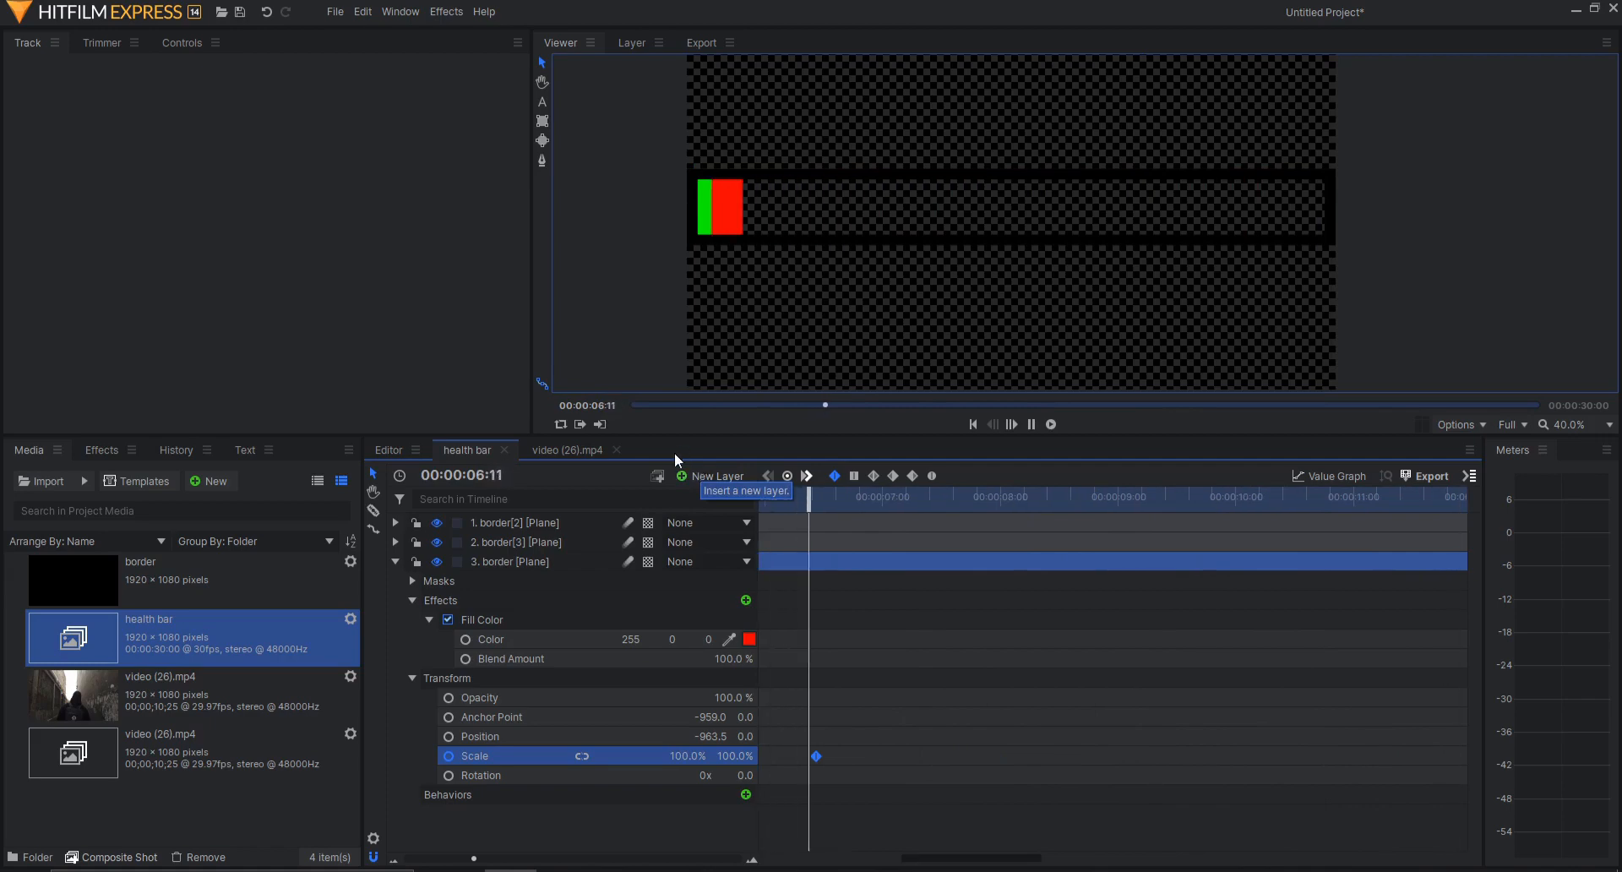
{"action": "key", "text": "space"}
- Play back the video composite to check the red damage trail above the man's head, and return to the start
{"action": "left_click", "coordinate": [554, 448]}
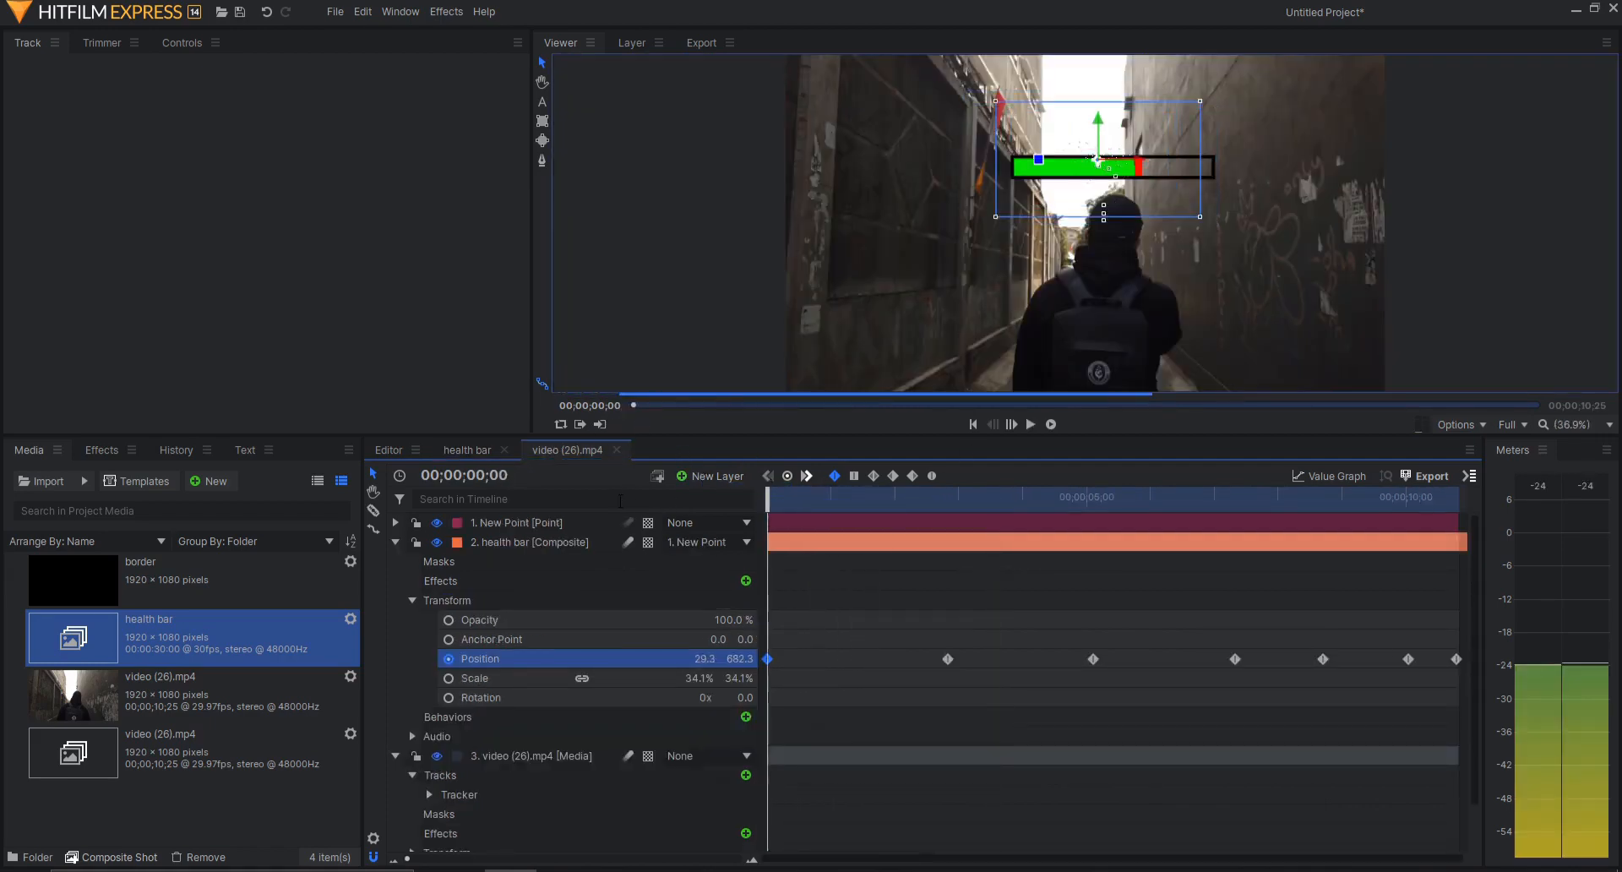
{"action": "key", "text": "space"}
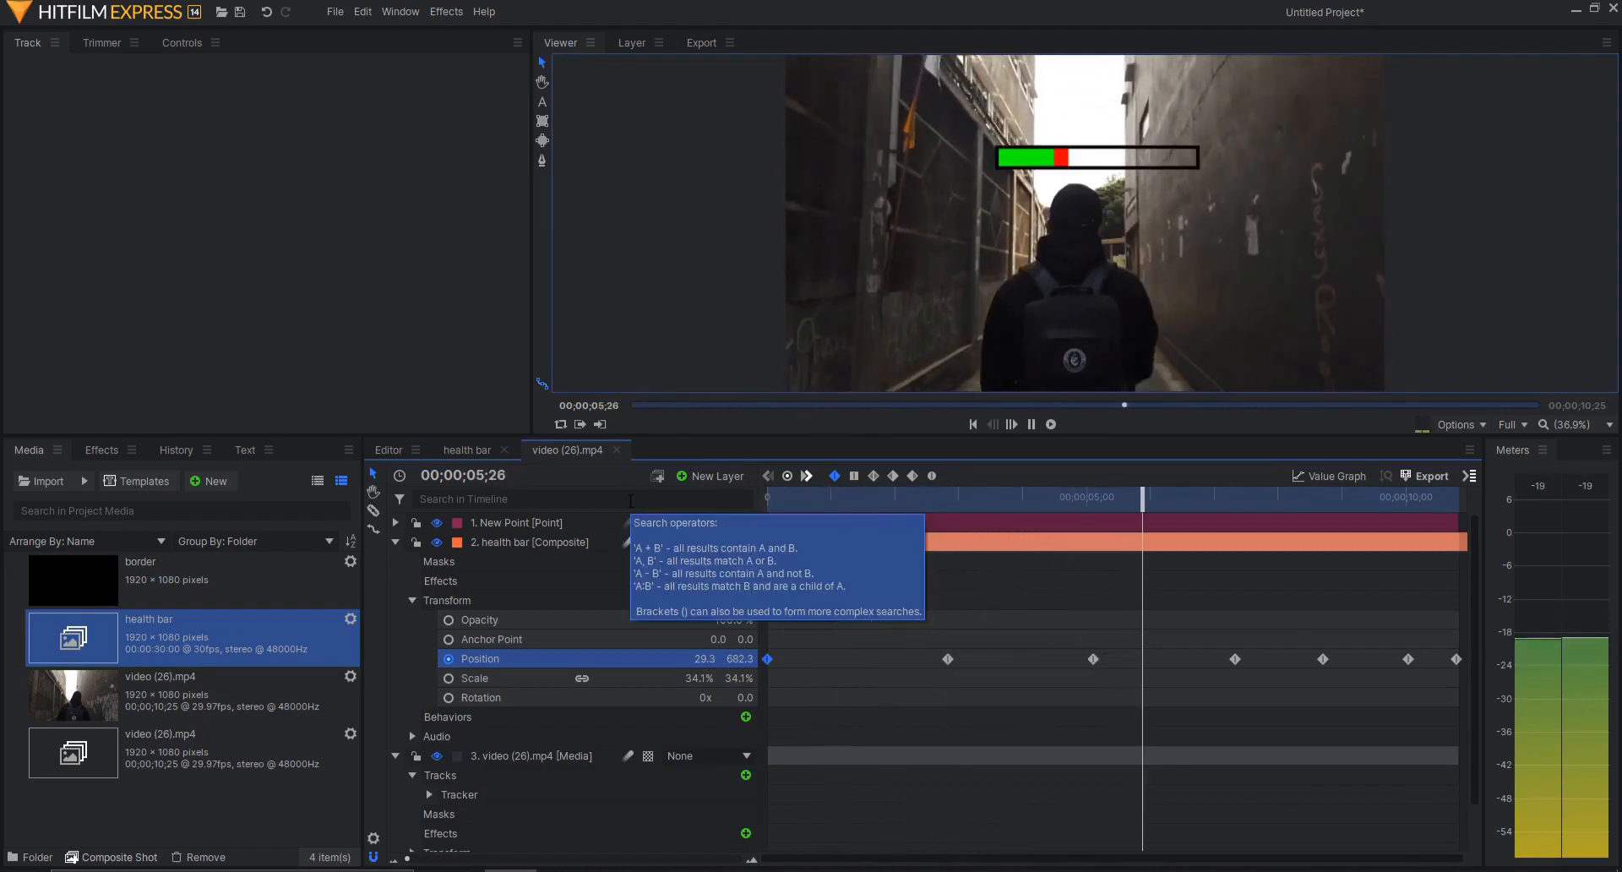
{"action": "key", "text": "space"}
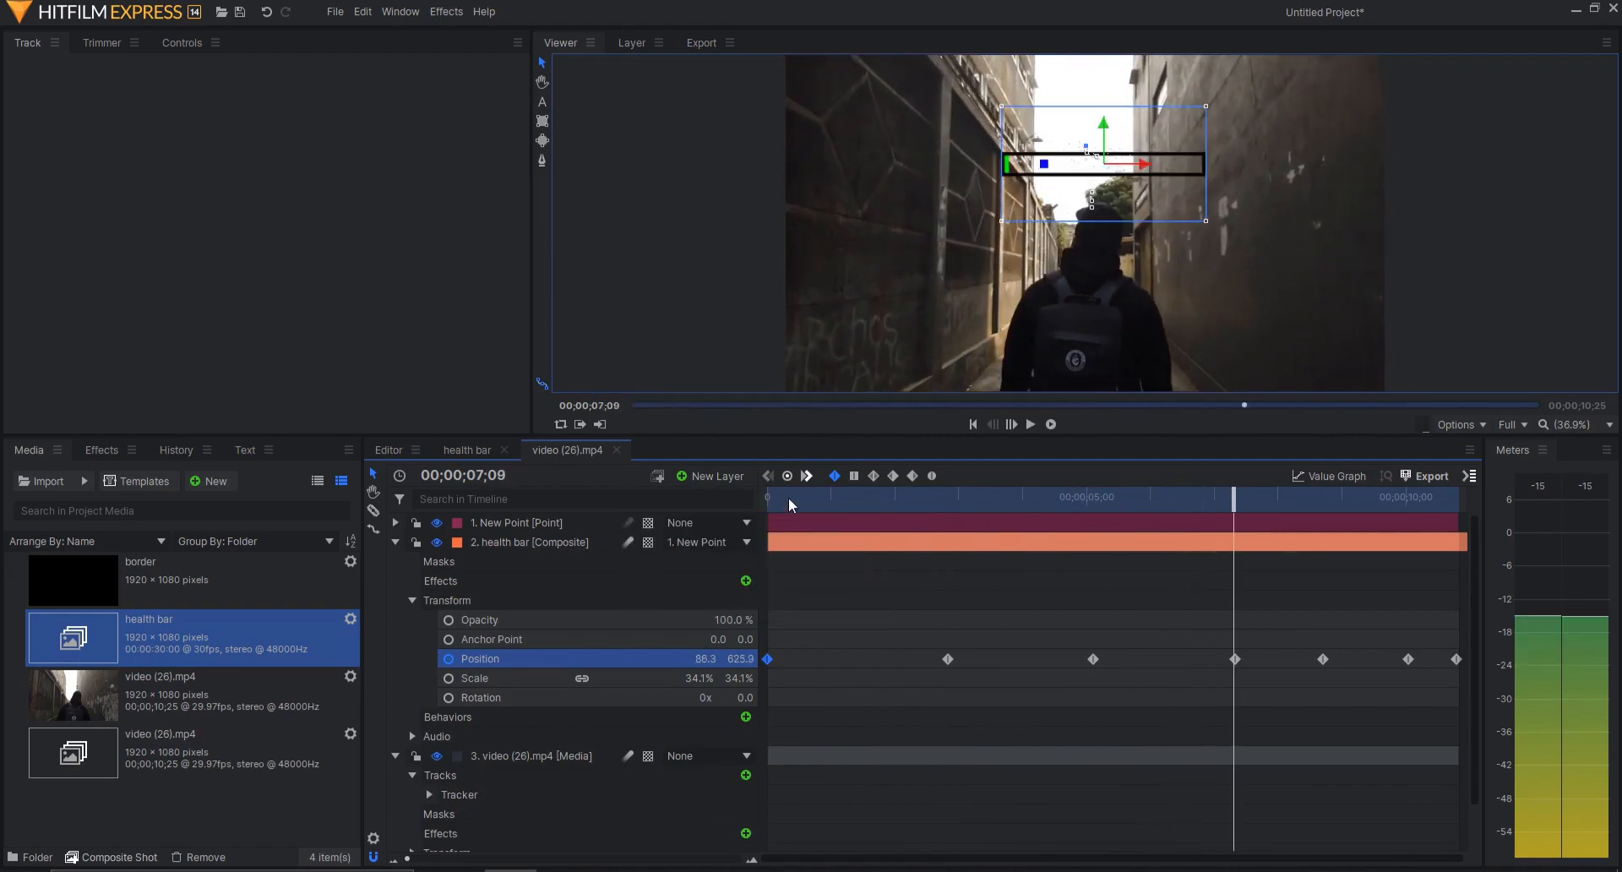
{"action": "left_click_drag", "start_coordinate": [793, 494], "coordinate": [754, 501]}
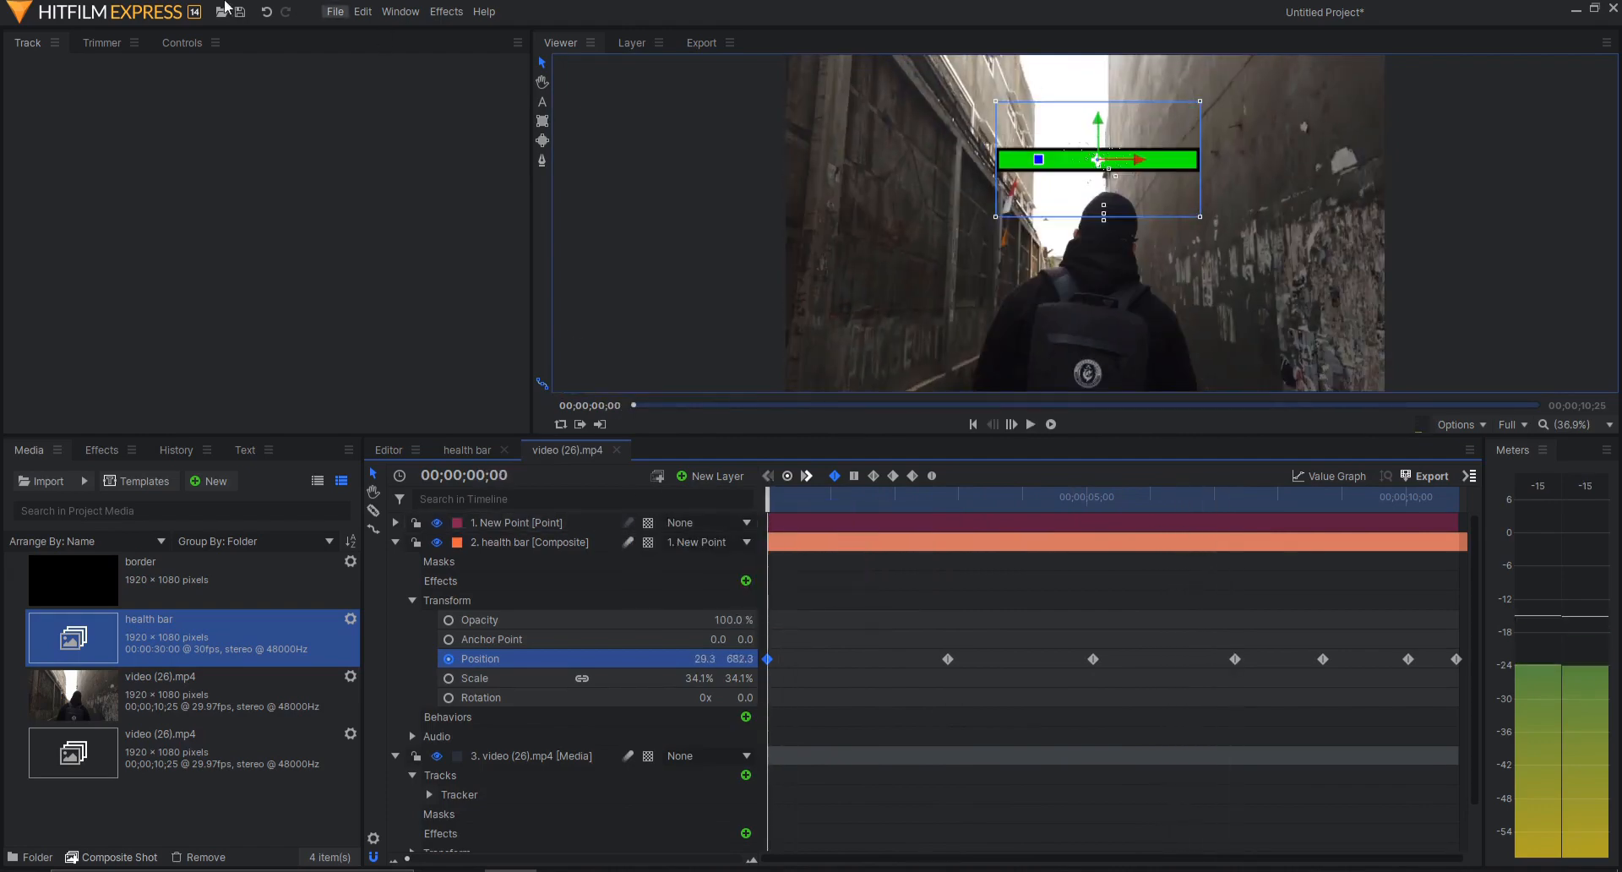
- Try the Add and Overlay blend modes on the health bar composite layer and settle on Multiply
{"action": "left_click", "coordinate": [511, 541]}
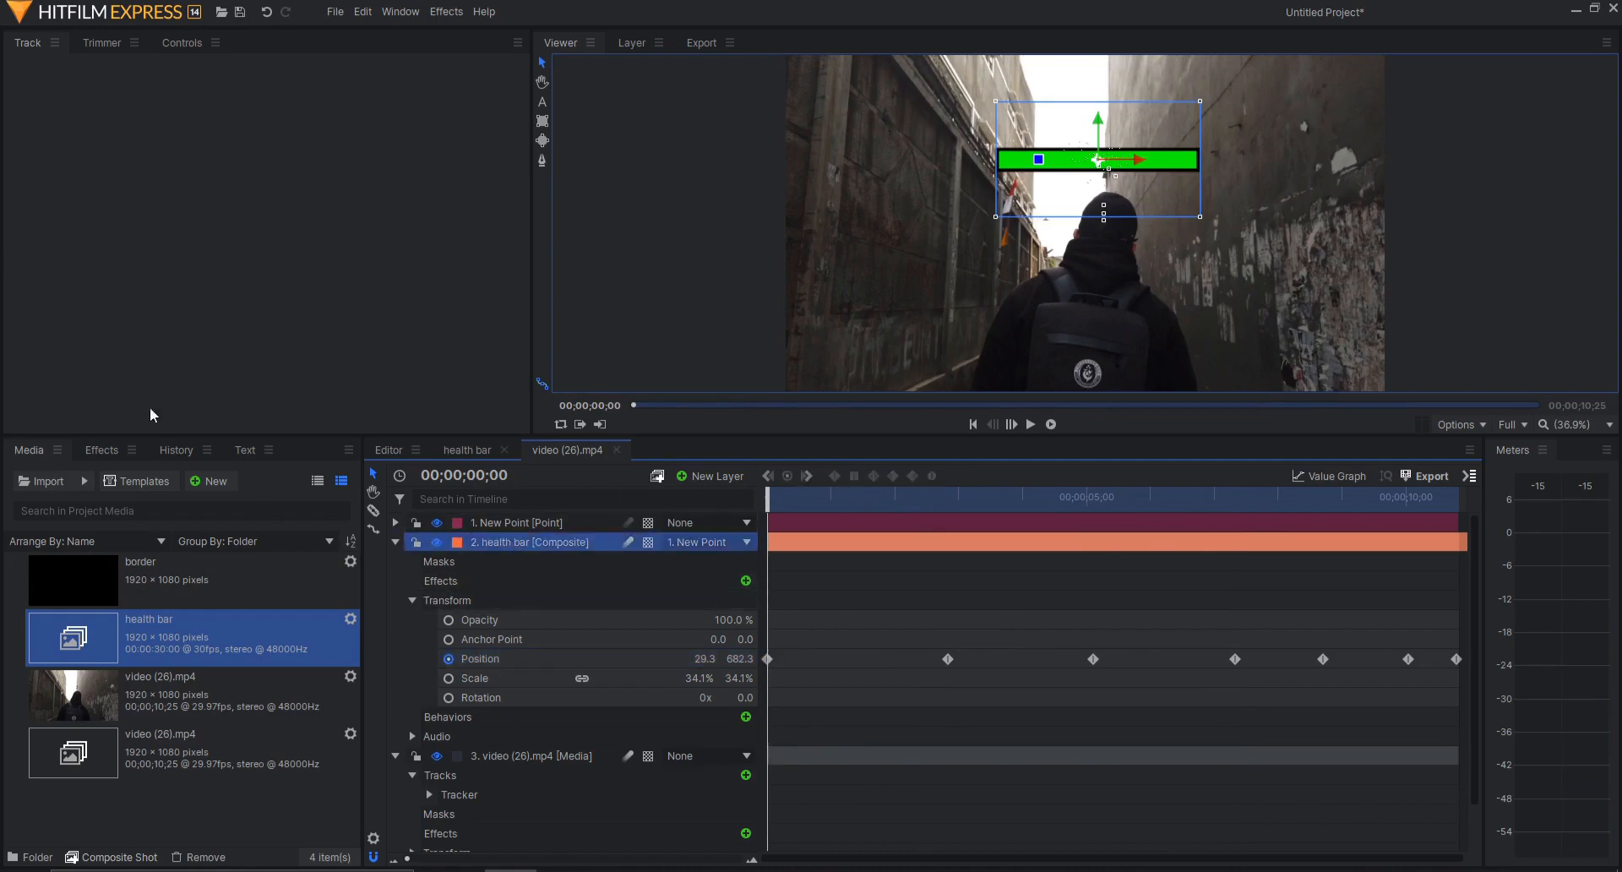
{"action": "left_click", "coordinate": [182, 42]}
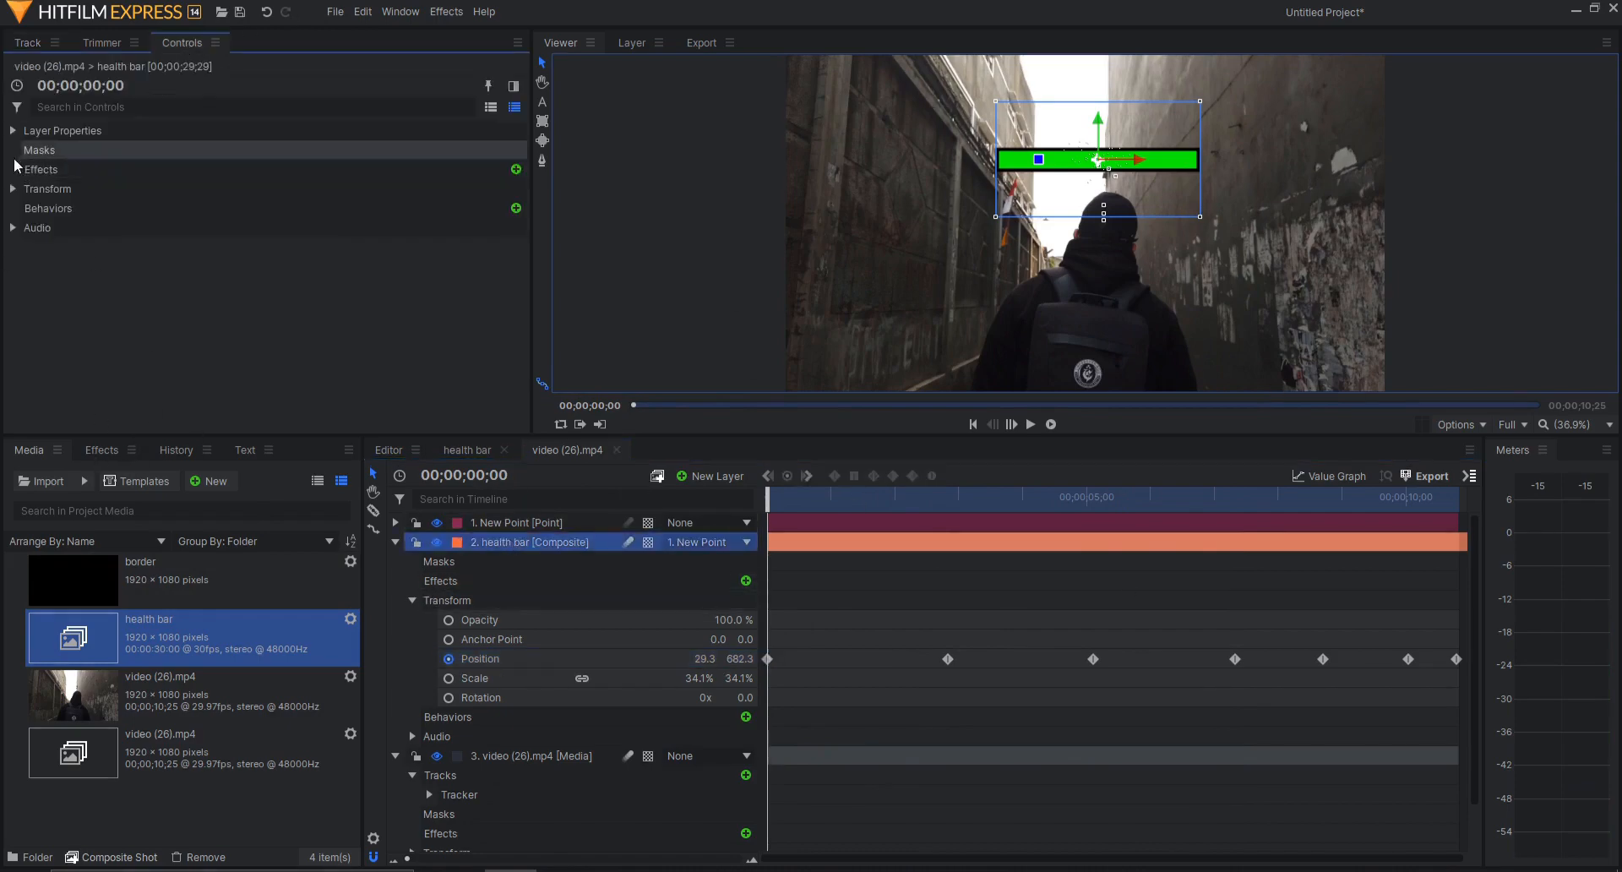
{"action": "left_click", "coordinate": [13, 131]}
{"action": "left_click", "coordinate": [307, 251]}
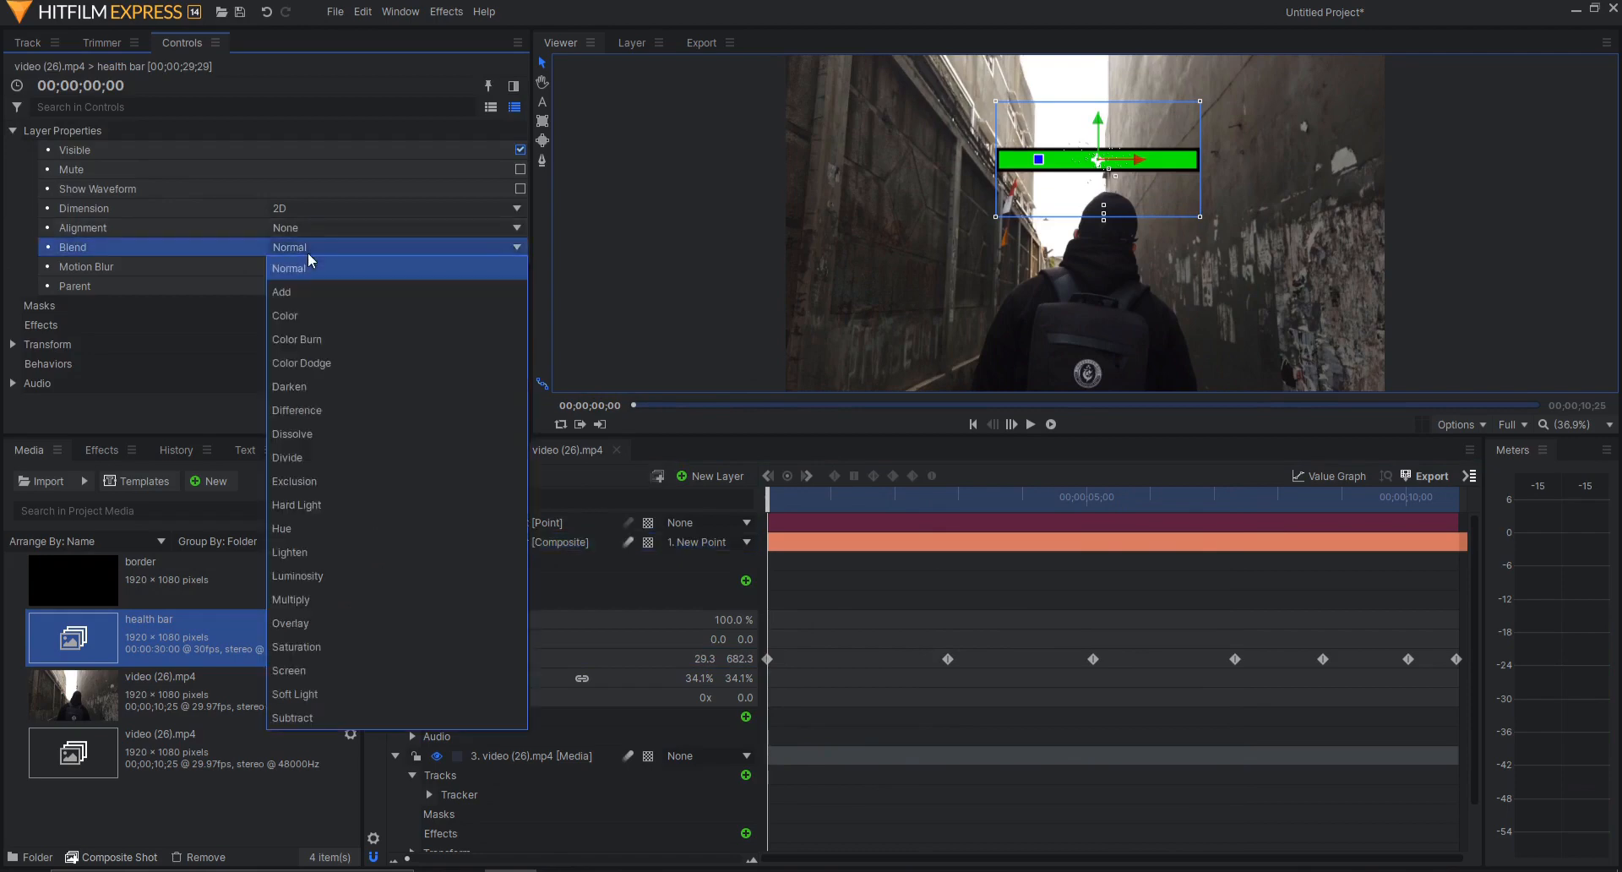
{"action": "left_click", "coordinate": [301, 302]}
{"action": "left_click", "coordinate": [312, 251]}
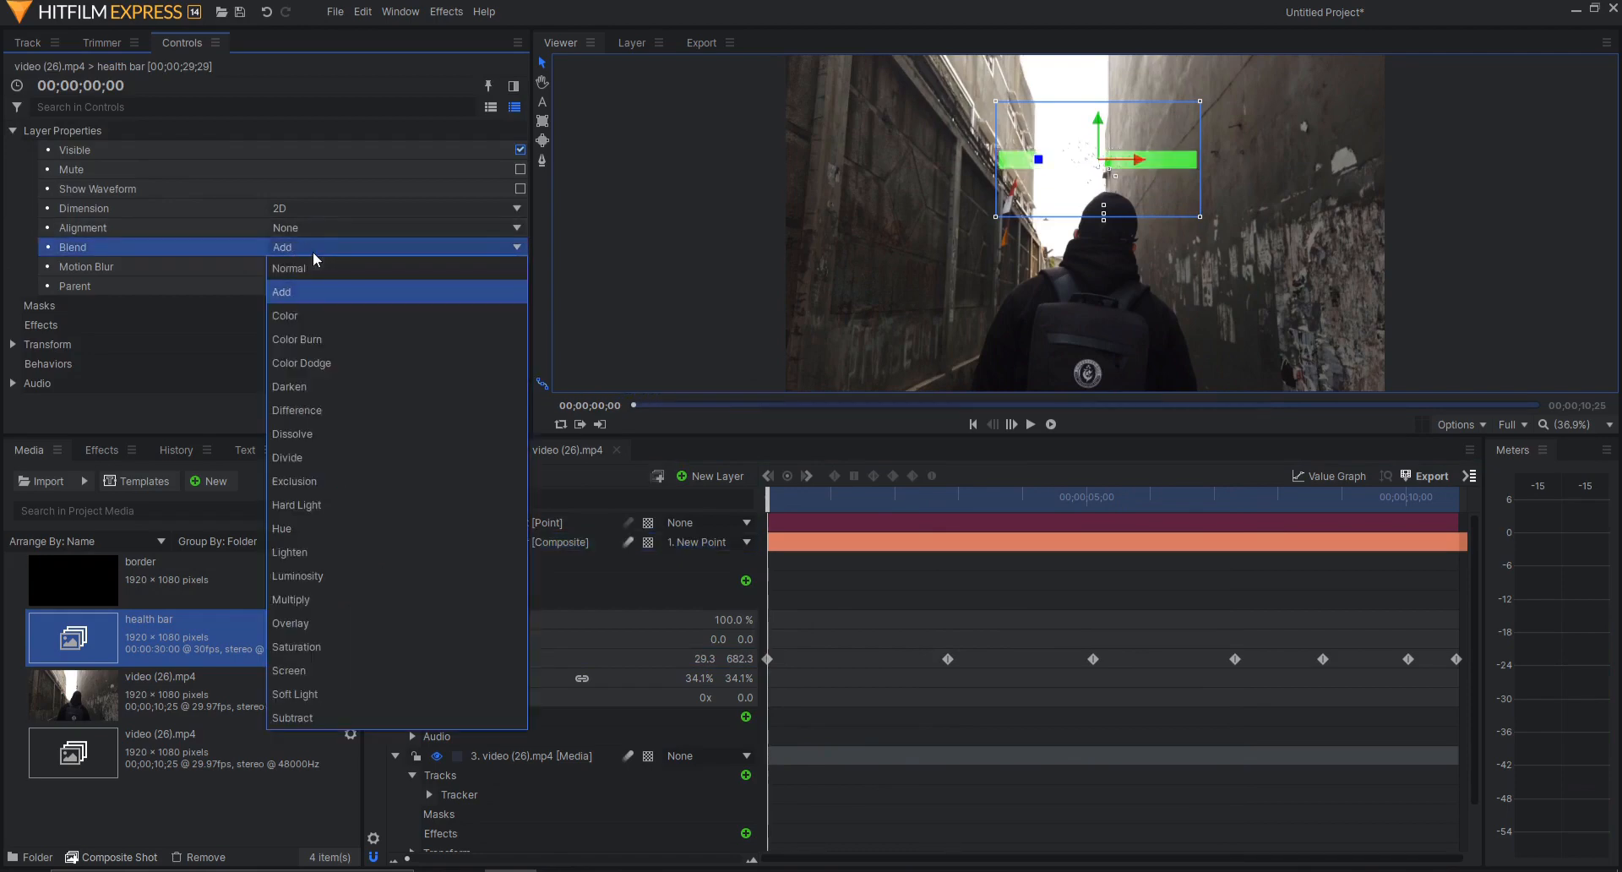
{"action": "left_click", "coordinate": [301, 629]}
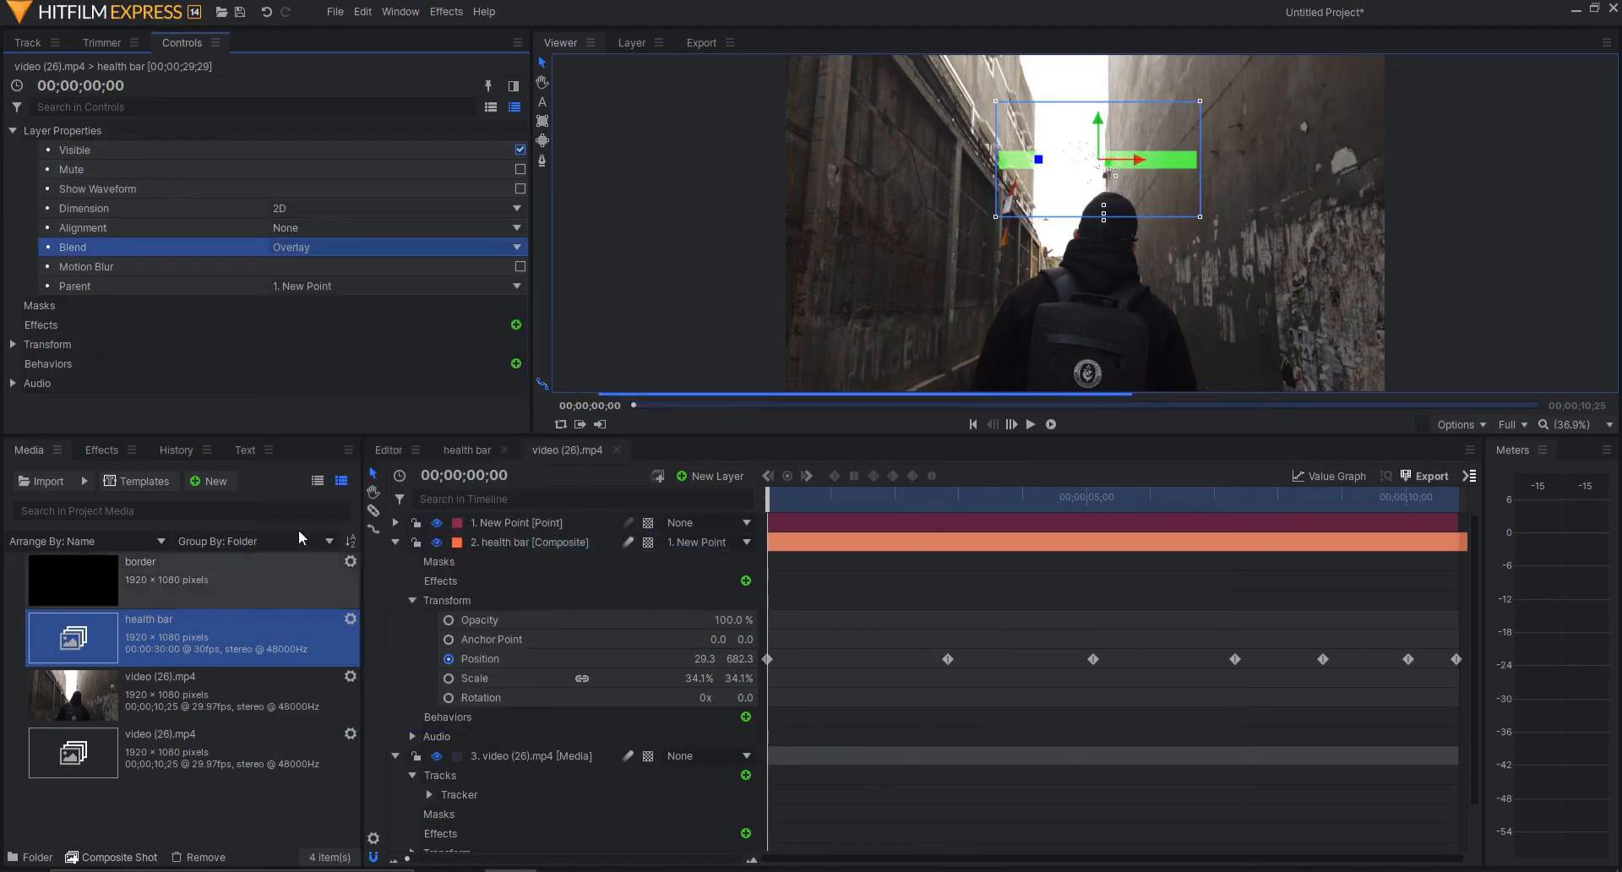
{"action": "left_click", "coordinate": [327, 247]}
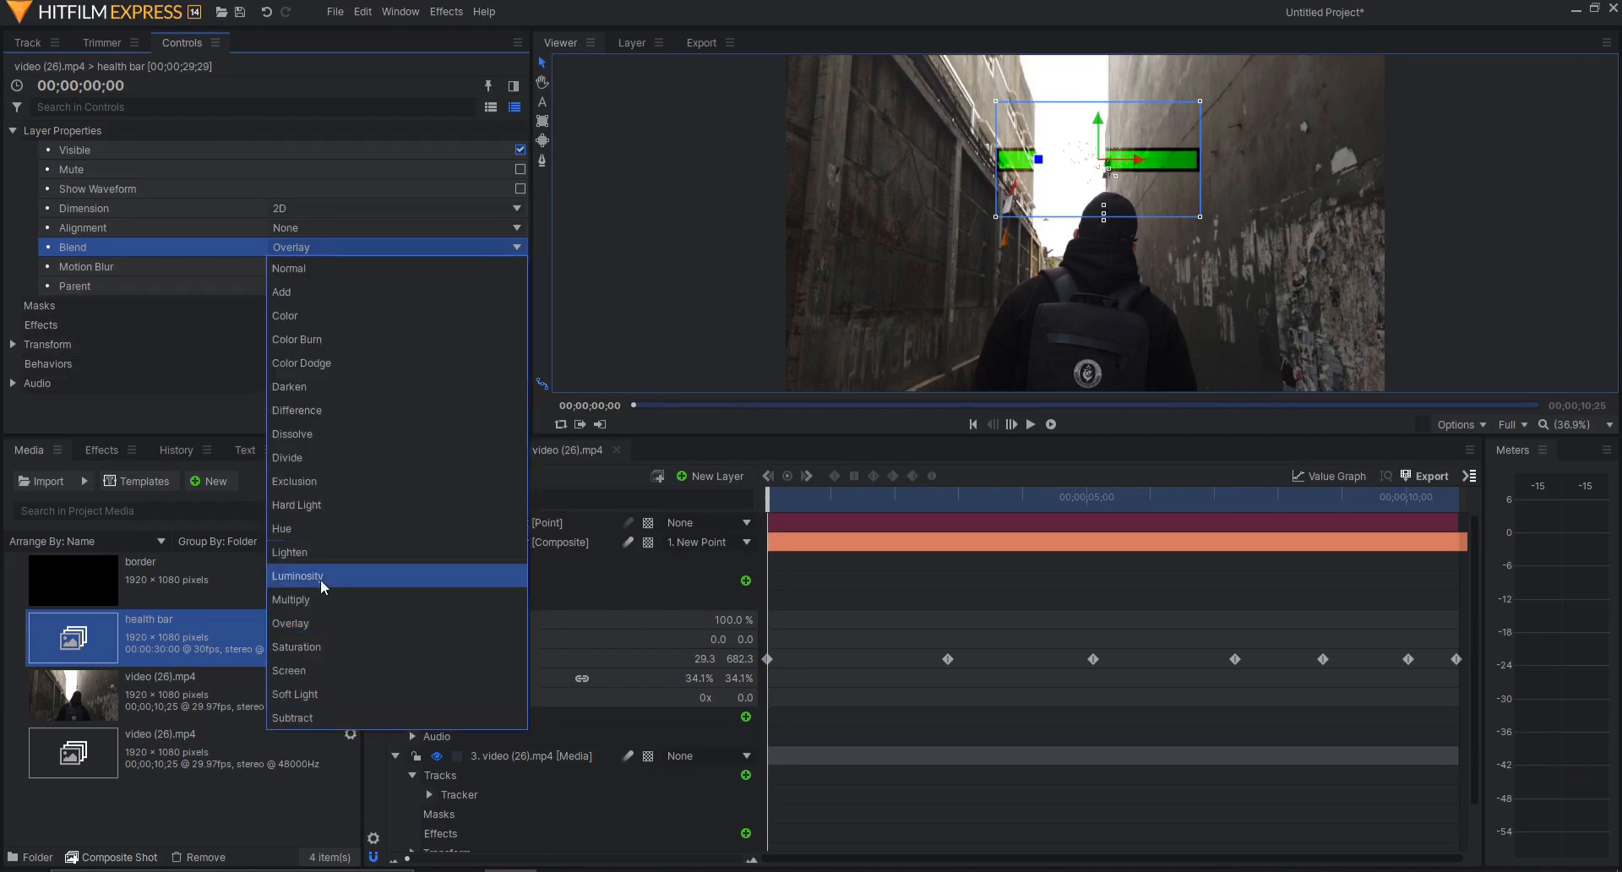
{"action": "left_click", "coordinate": [316, 600]}
{"action": "left_click", "coordinate": [340, 250]}
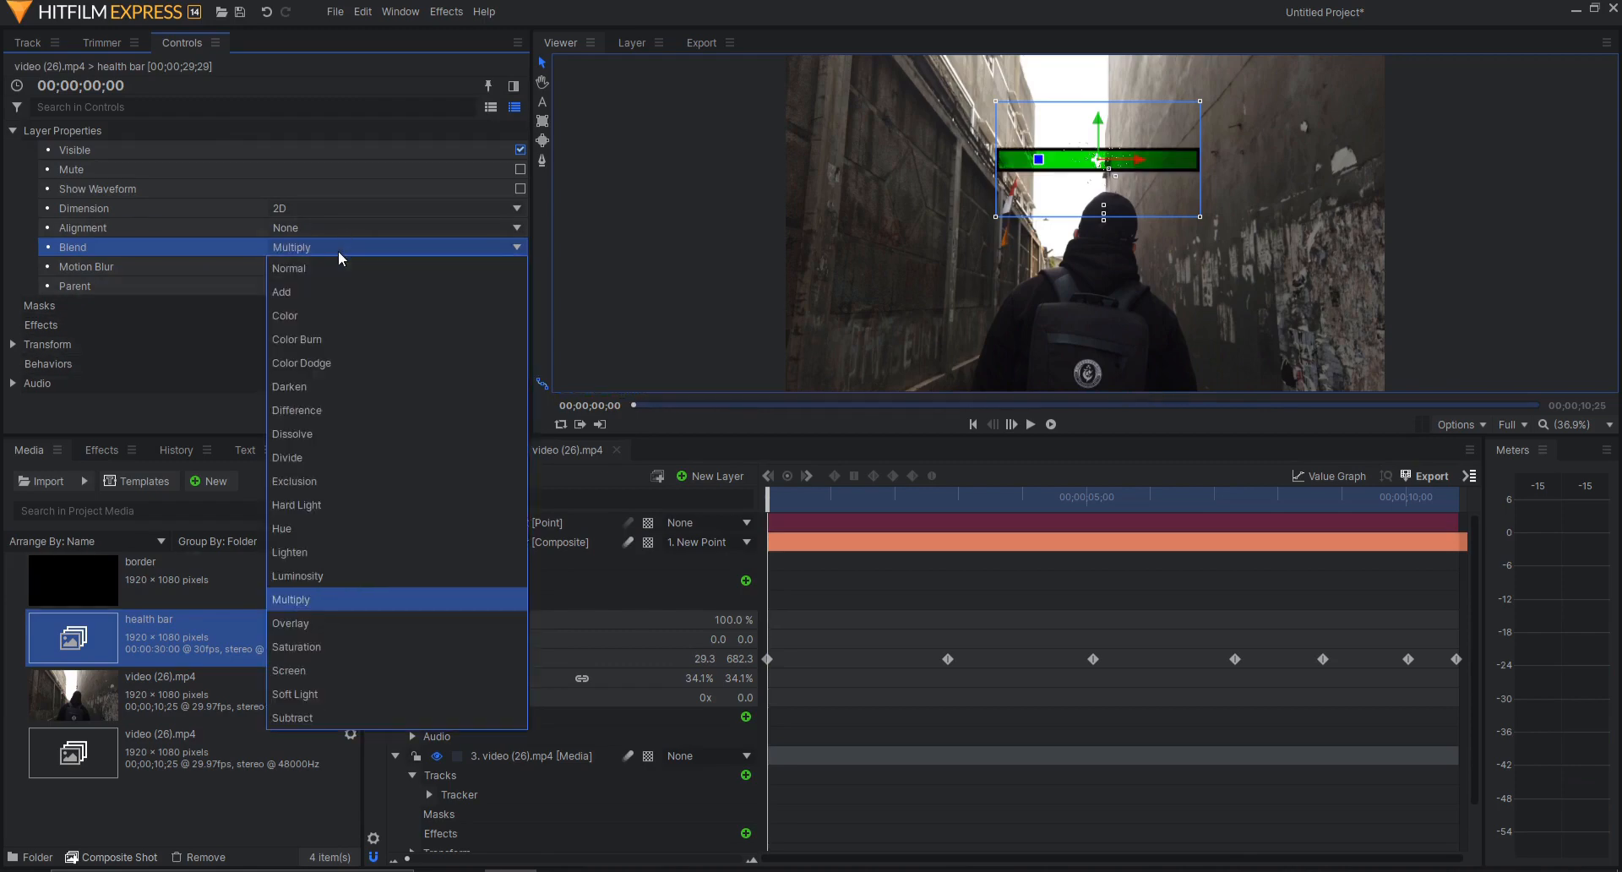
{"action": "left_click", "coordinate": [338, 250]}
- Play and scrub through the video composite to review the blended health bar over the footage
{"action": "key", "text": "space"}
{"action": "left_click", "coordinate": [771, 504]}
{"action": "left_click_drag", "start_coordinate": [770, 504], "coordinate": [1088, 510]}
- Duplicate the red border plane in the health bar composite shot
{"action": "left_click", "coordinate": [456, 455]}
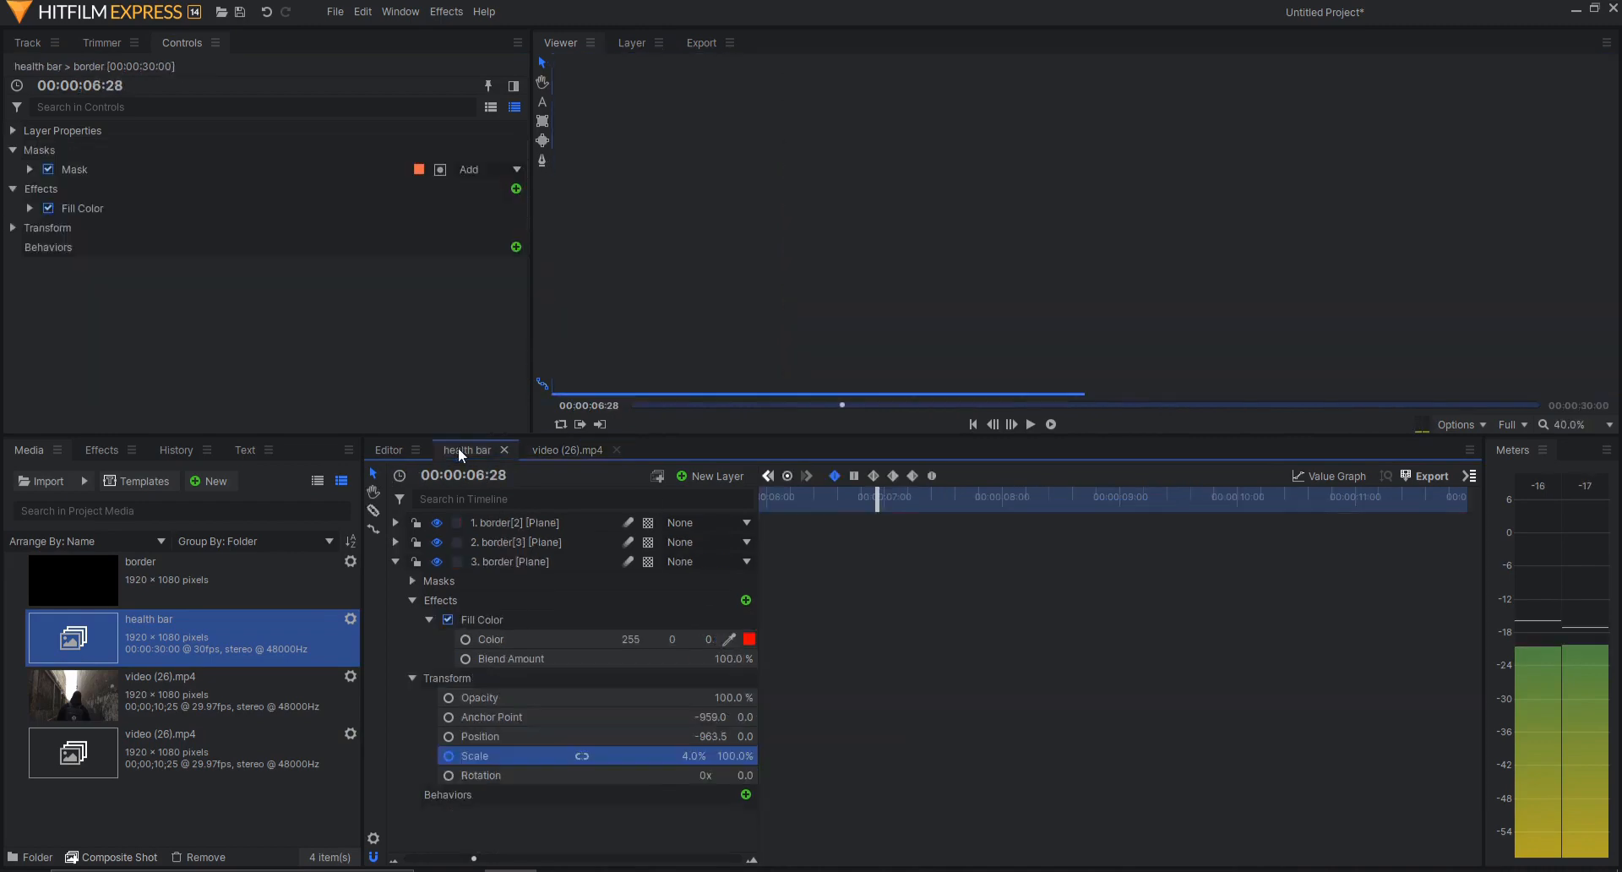
{"action": "left_click", "coordinate": [396, 562]}
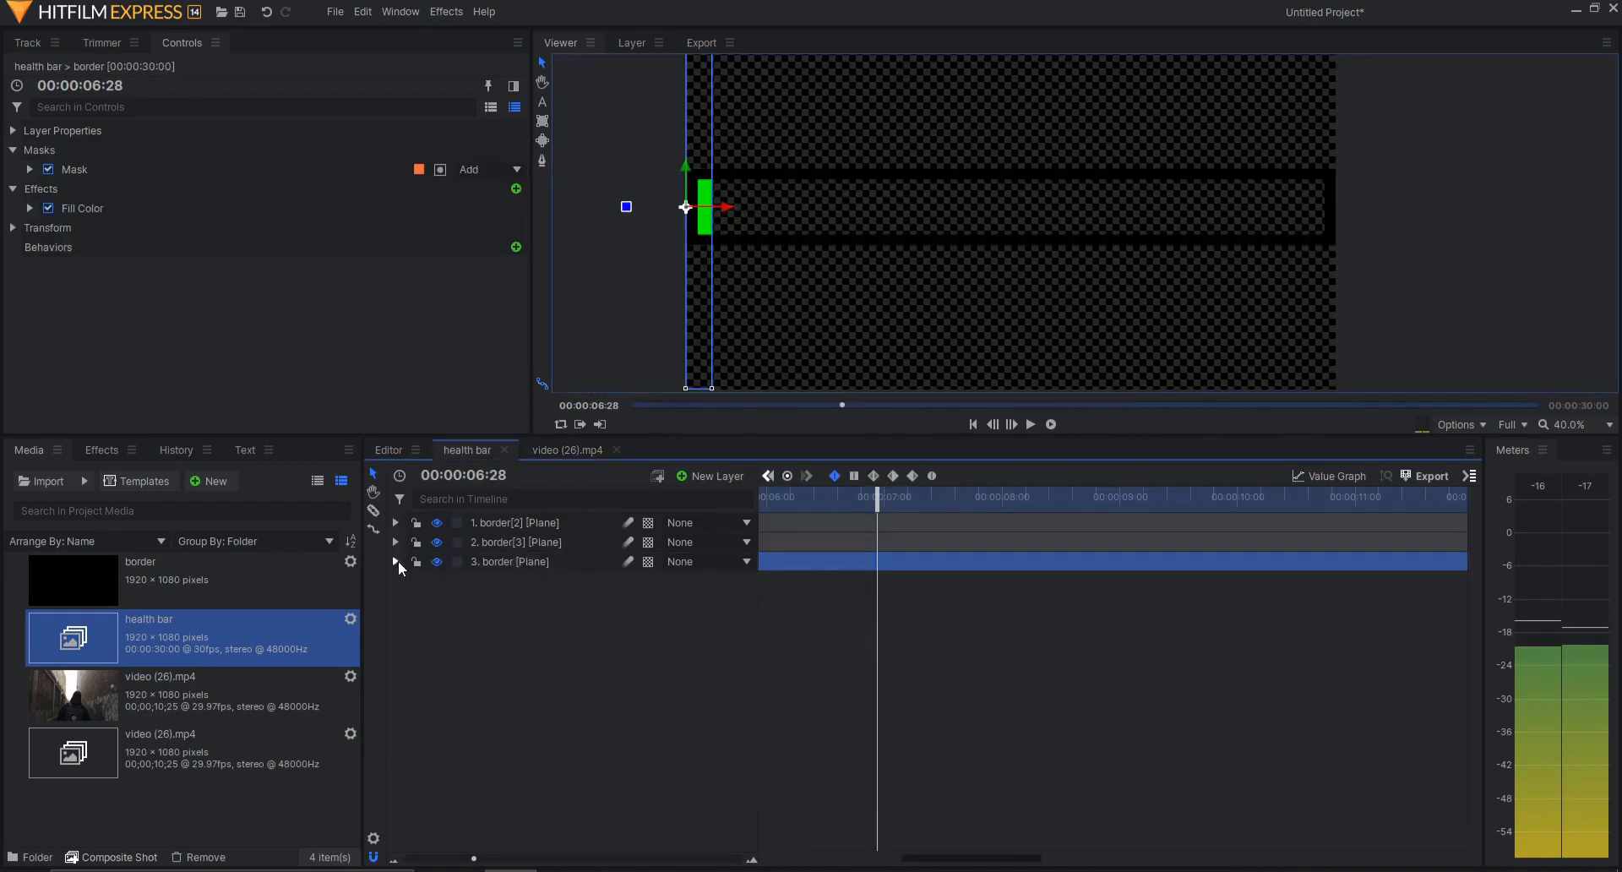
{"action": "left_click", "coordinate": [492, 560]}
{"action": "key", "text": "ctrl+d"}
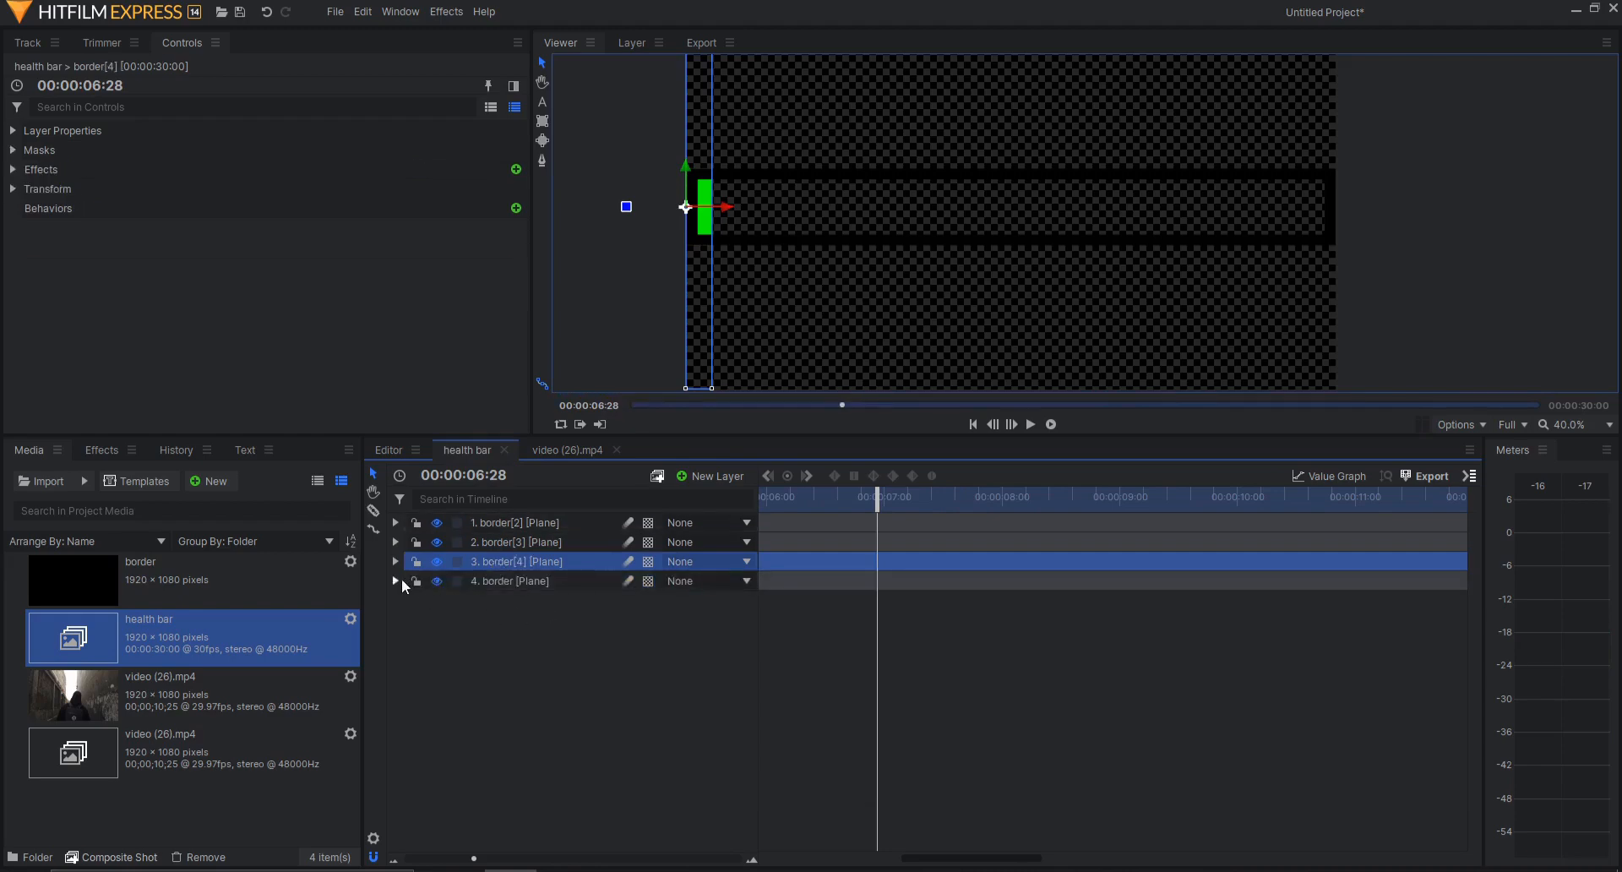
- Set the fill color of the lowest border plane to light blue (0, 170, 255)
{"action": "left_click", "coordinate": [396, 581]}
{"action": "left_click", "coordinate": [745, 662]}
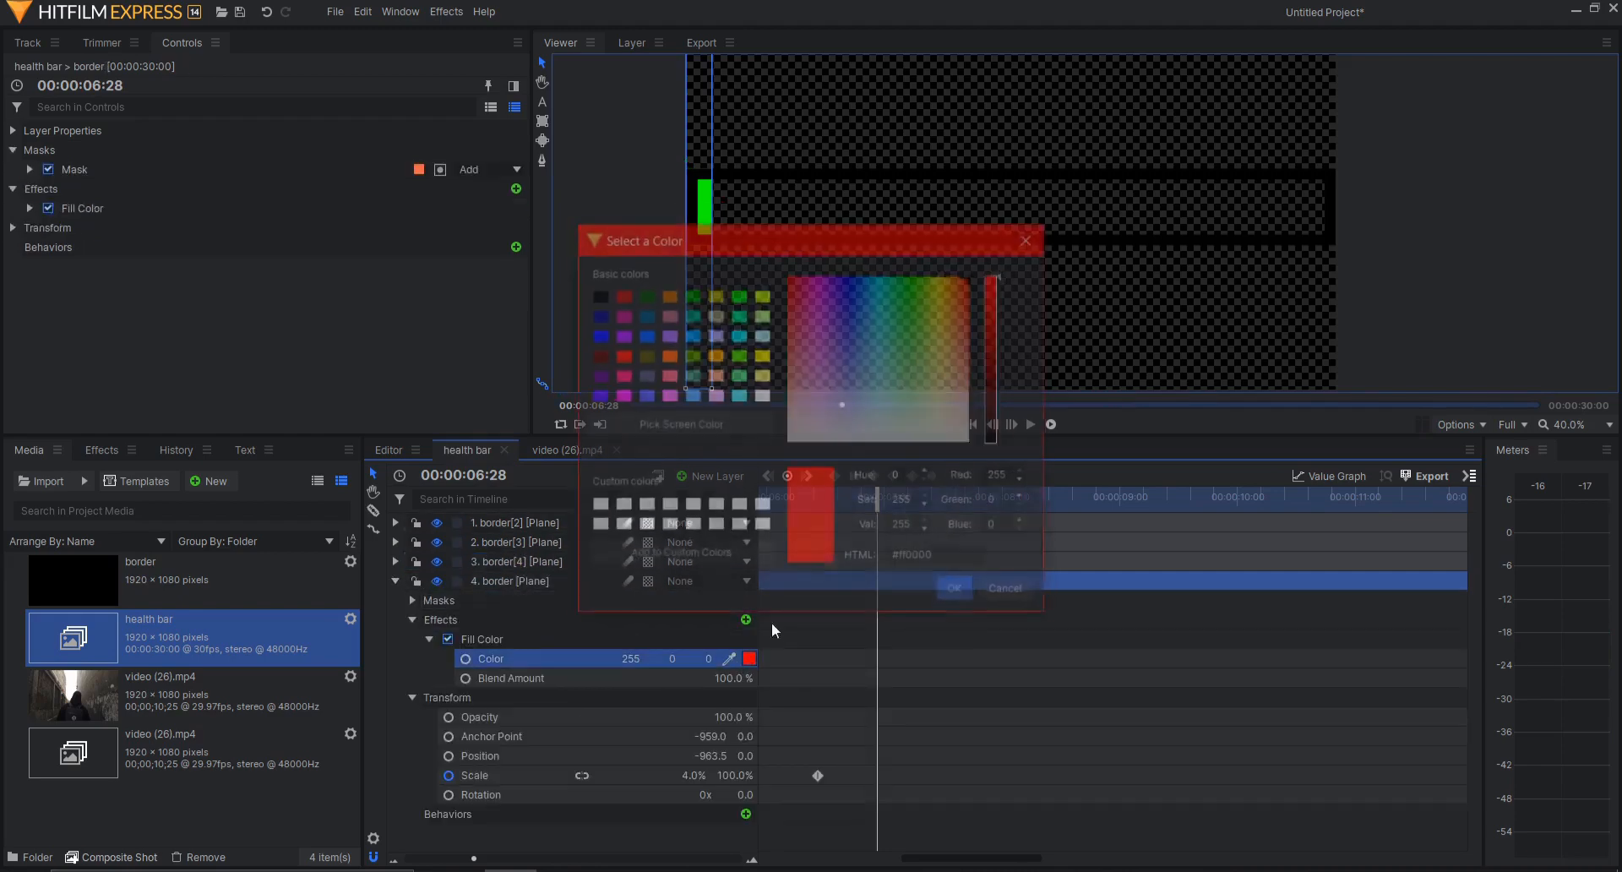
{"action": "left_click", "coordinate": [689, 335]}
{"action": "left_click", "coordinate": [948, 592]}
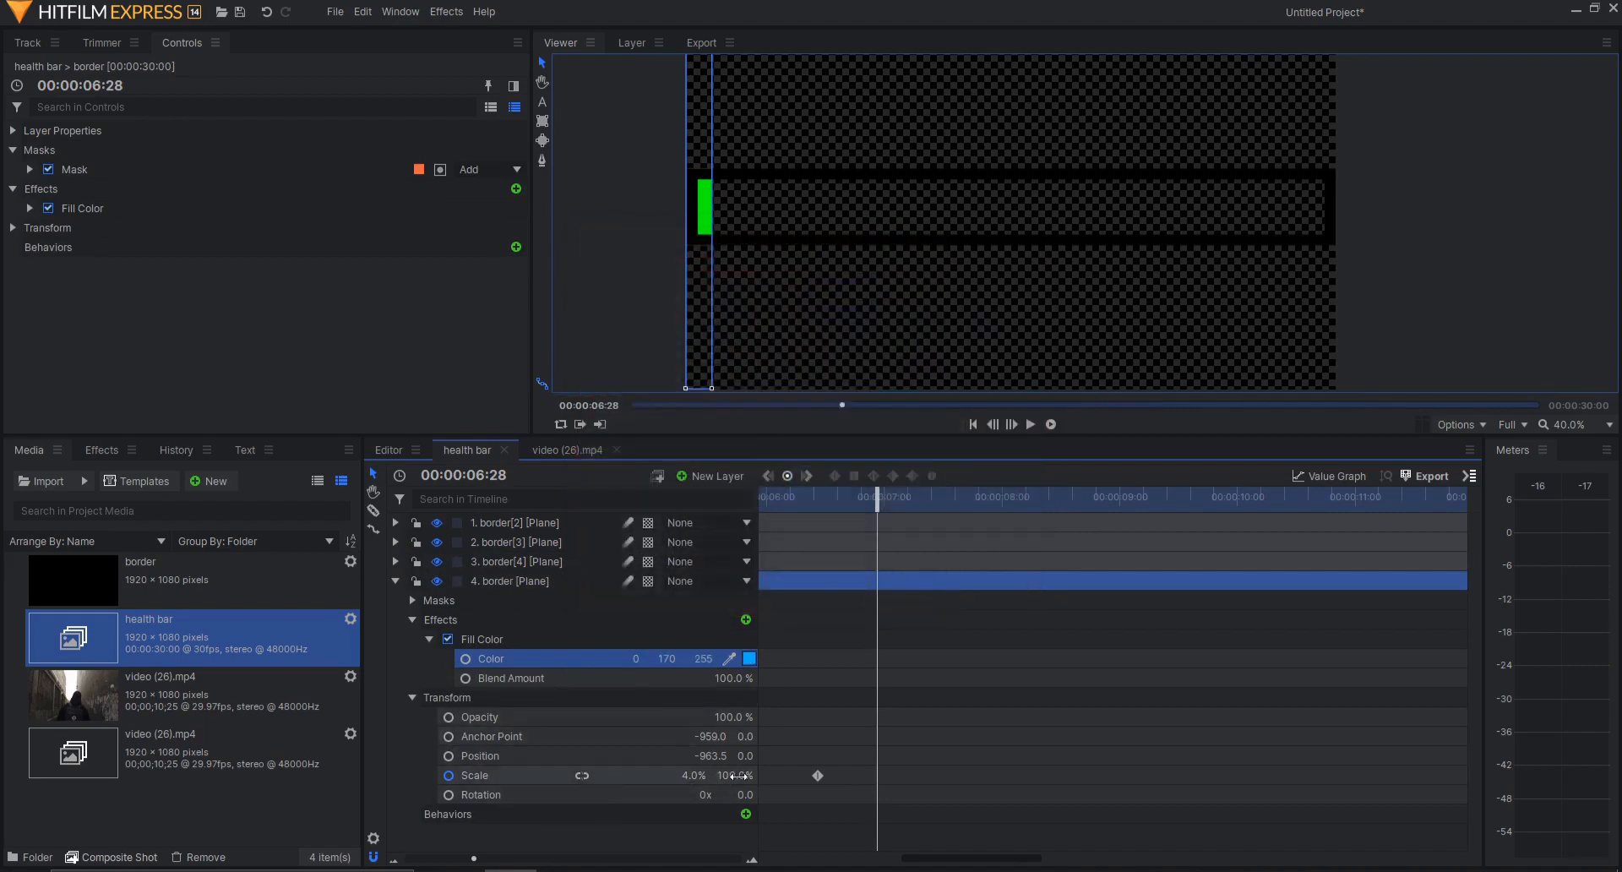
- Scale the blue plane to 80% by 4% and move it just below the health bar, at a vertical position of -125
{"action": "left_click_drag", "start_coordinate": [733, 775], "coordinate": [721, 775]}
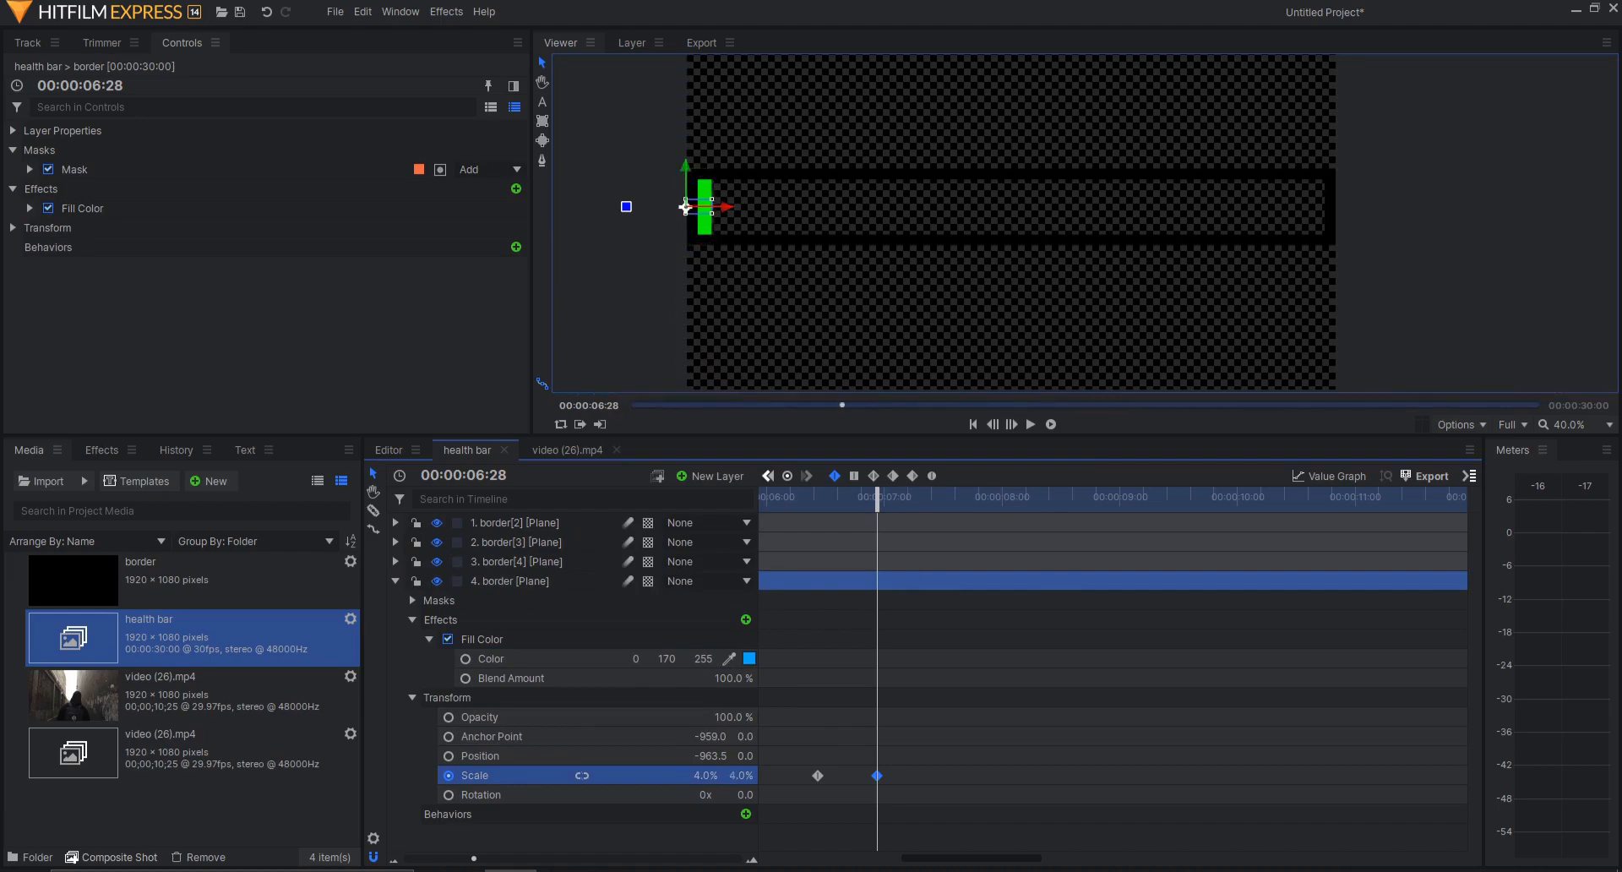
{"action": "left_click_drag", "start_coordinate": [687, 171], "coordinate": [638, 195]}
{"action": "scroll", "coordinate": [734, 270], "scroll_direction": "up", "scroll_amount": 2}
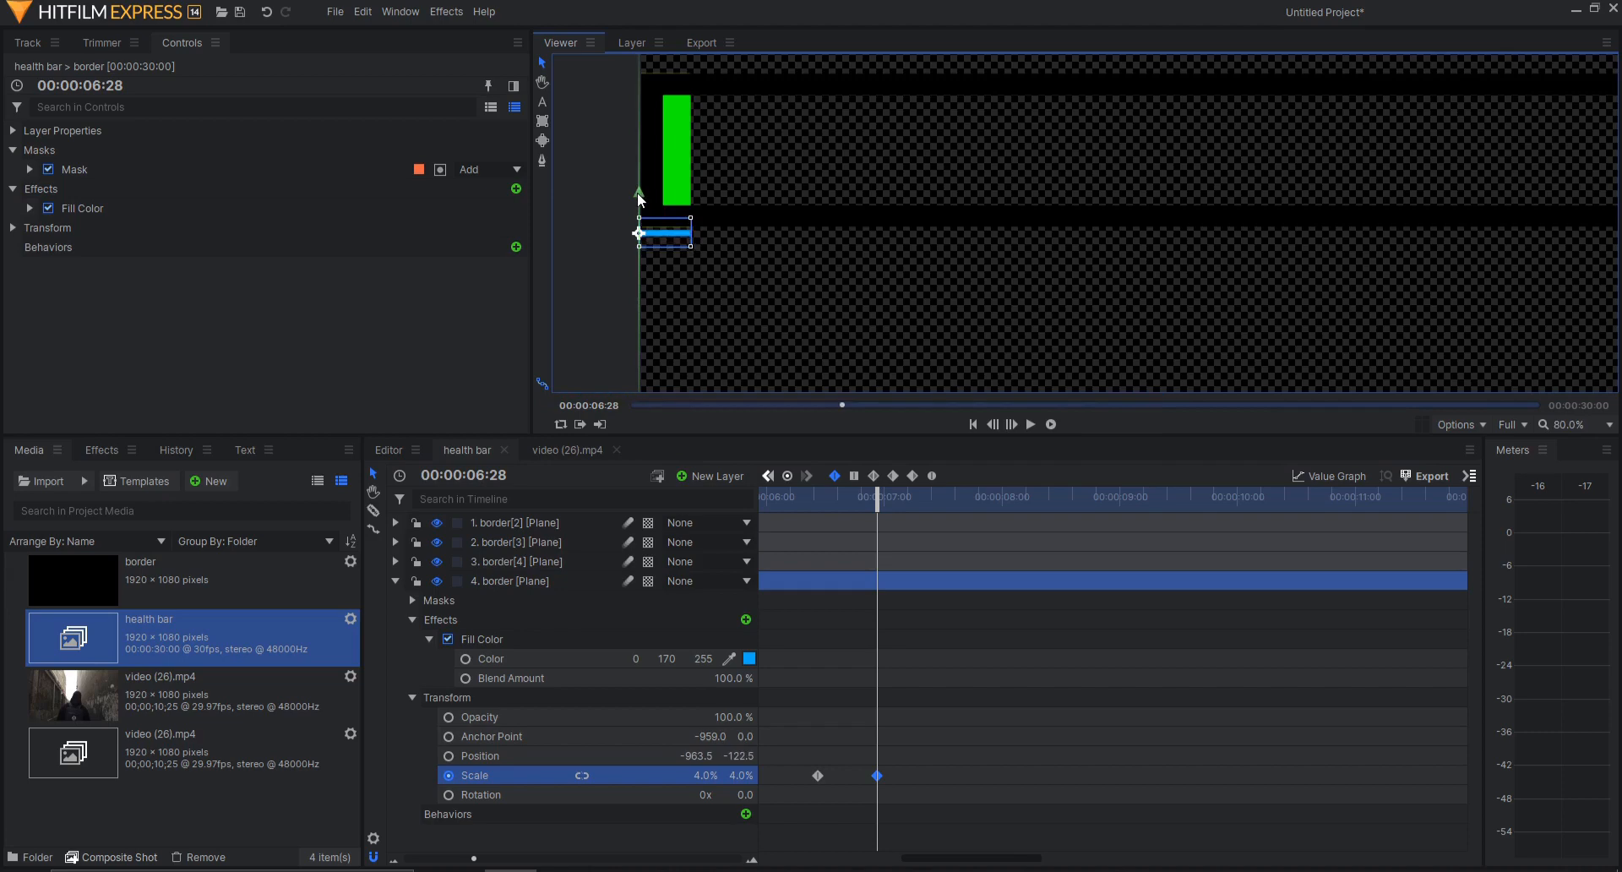
{"action": "scroll", "coordinate": [788, 195], "scroll_direction": "down", "scroll_amount": 3}
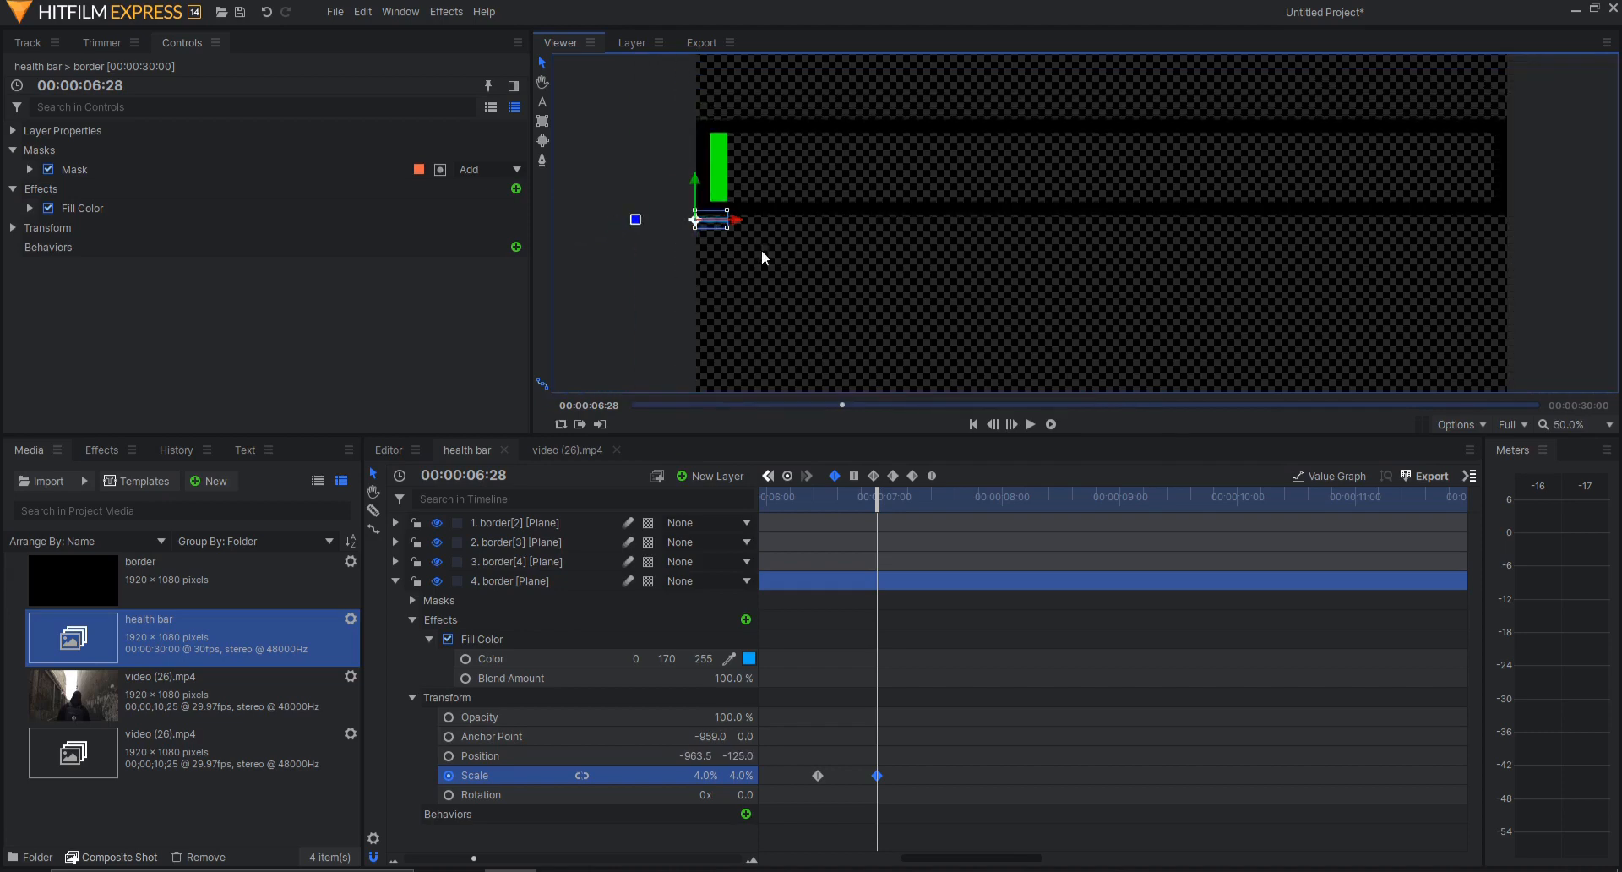
{"action": "mouse_move", "coordinate": [705, 775]}
{"action": "left_mouse_down"}
{"action": "mouse_move", "coordinate": [760, 775]}
{"action": "mouse_move", "coordinate": [720, 775]}
{"action": "left_mouse_up"}
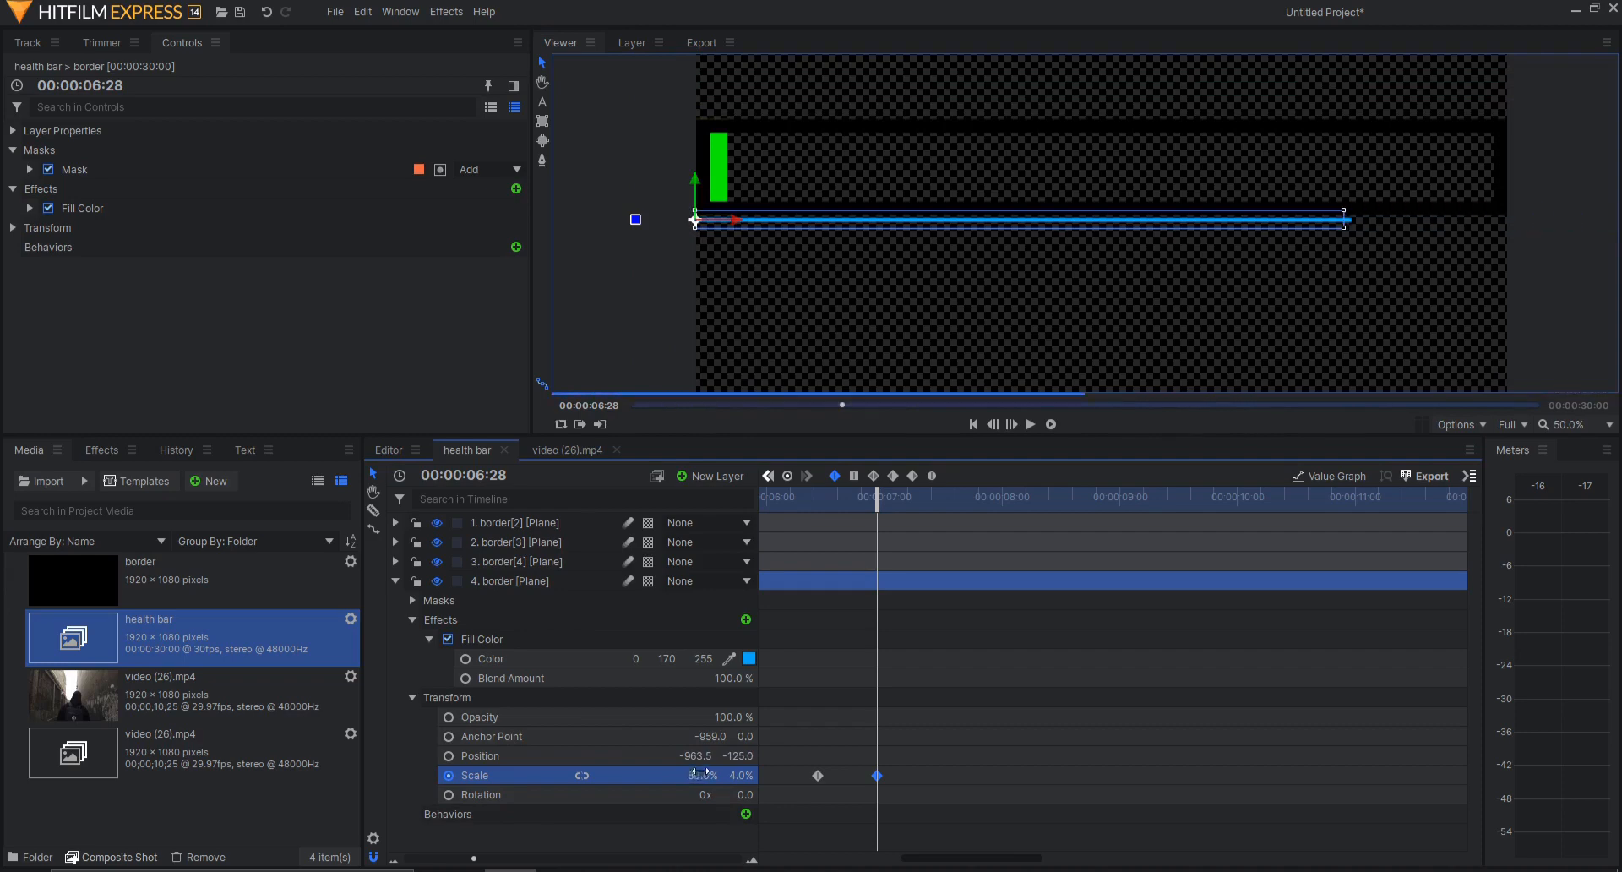
- Delete all scale keyframes of the blue plane
{"action": "left_click_drag", "start_coordinate": [943, 763], "coordinate": [744, 794]}
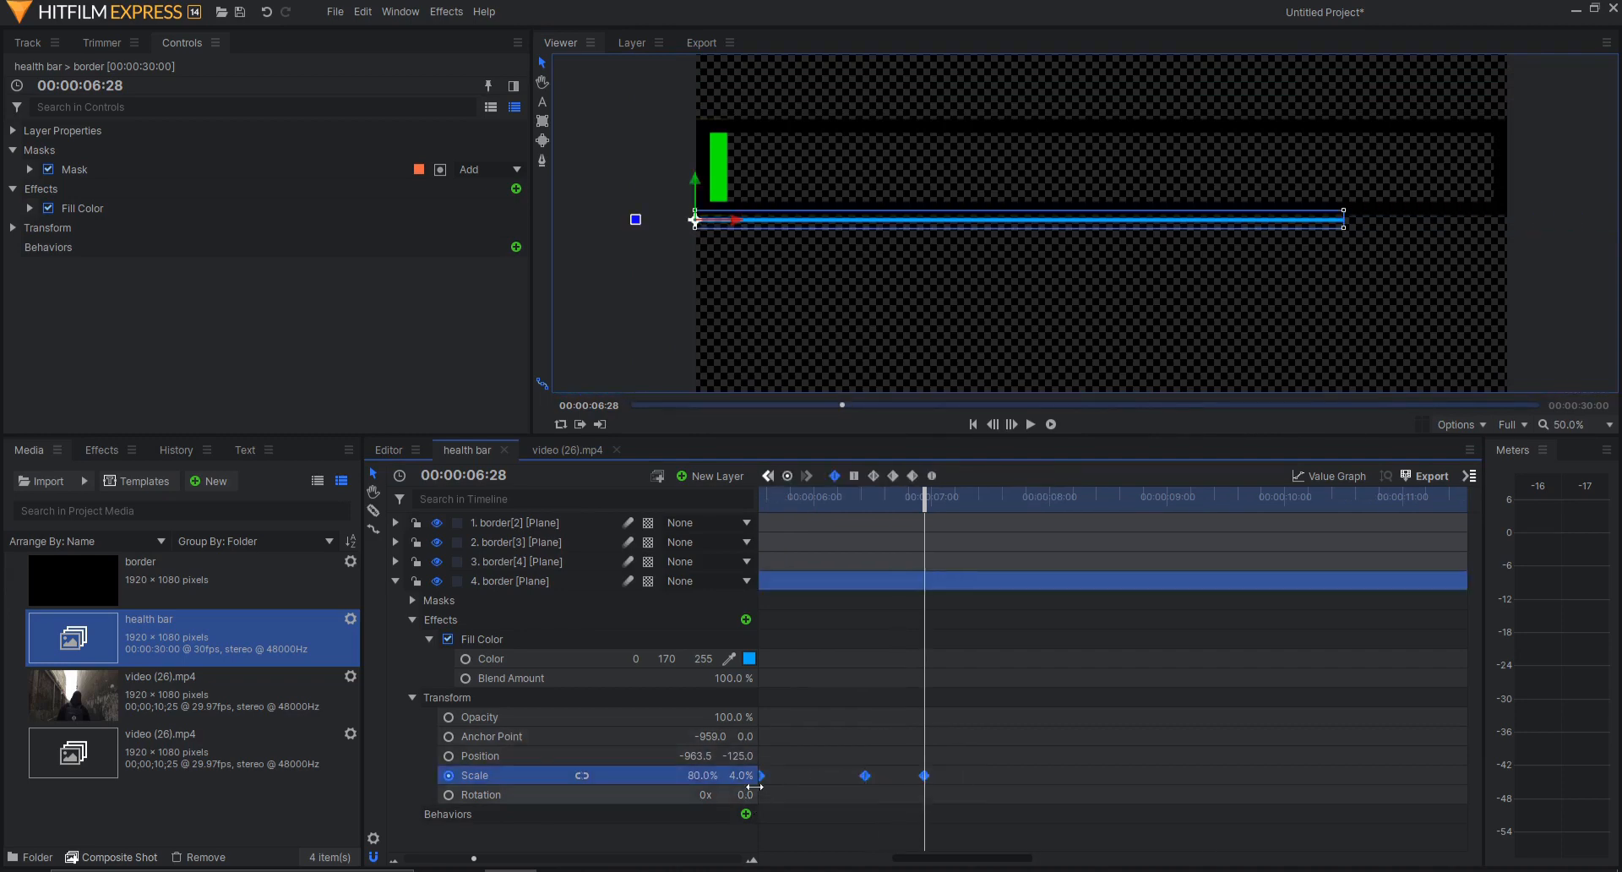
{"action": "key", "text": "Delete"}
{"action": "left_click_drag", "start_coordinate": [914, 863], "coordinate": [743, 864]}
{"action": "key", "text": "minus"}
{"action": "left_click_drag", "start_coordinate": [1061, 754], "coordinate": [316, 808]}
{"action": "key", "text": "Delete"}
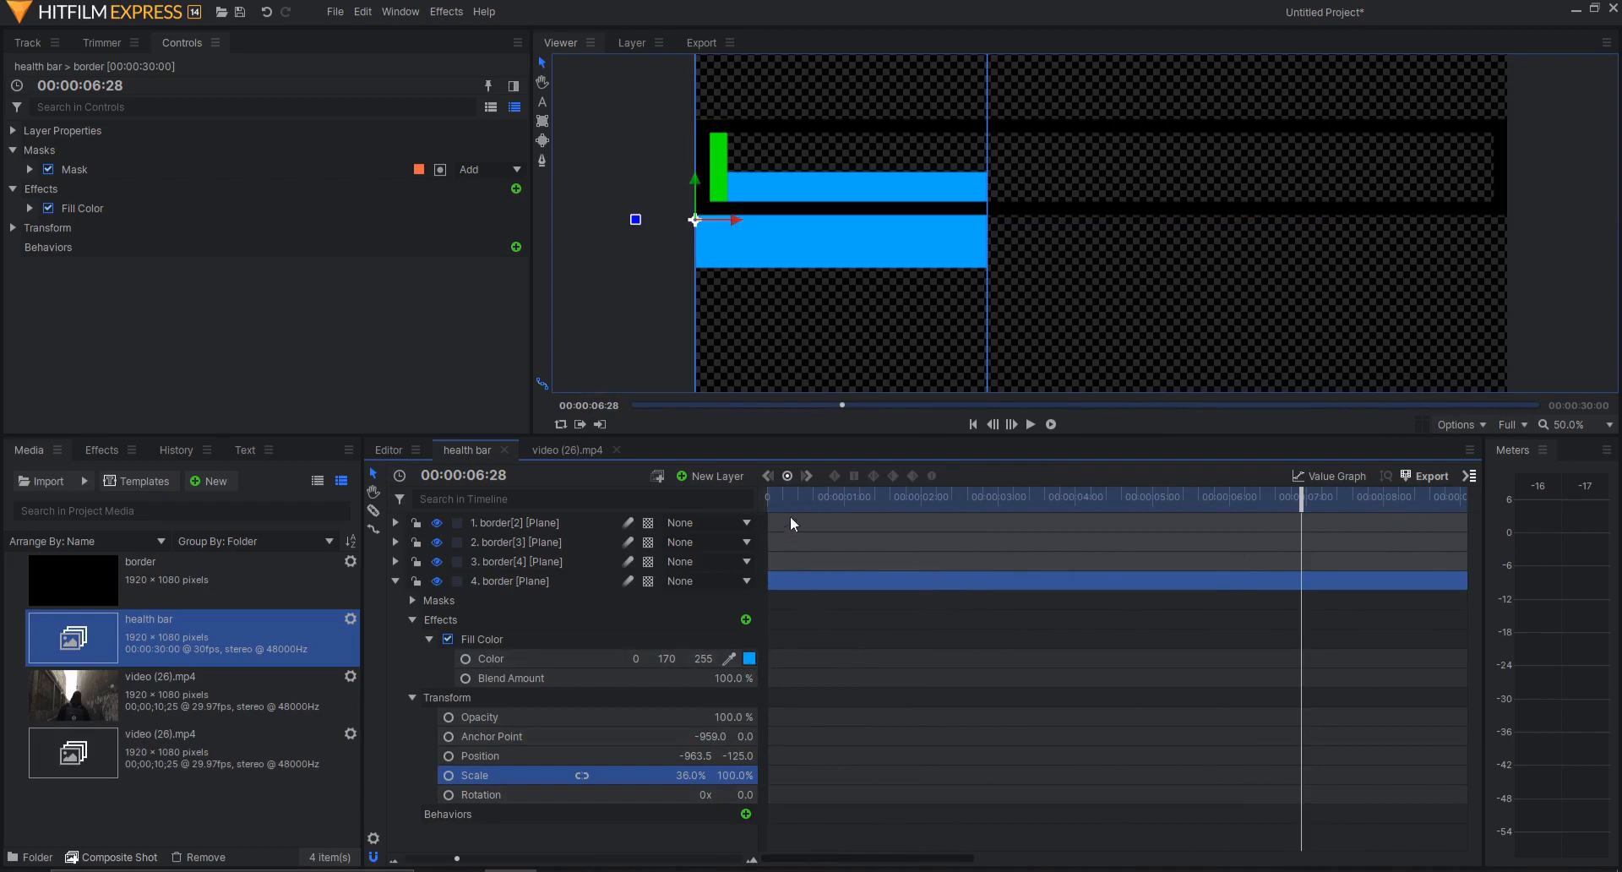
- At the start of the shot, set the blue plane's vertical scale to 6% and its position to -957.5, -131
{"action": "left_click_drag", "start_coordinate": [793, 502], "coordinate": [757, 510]}
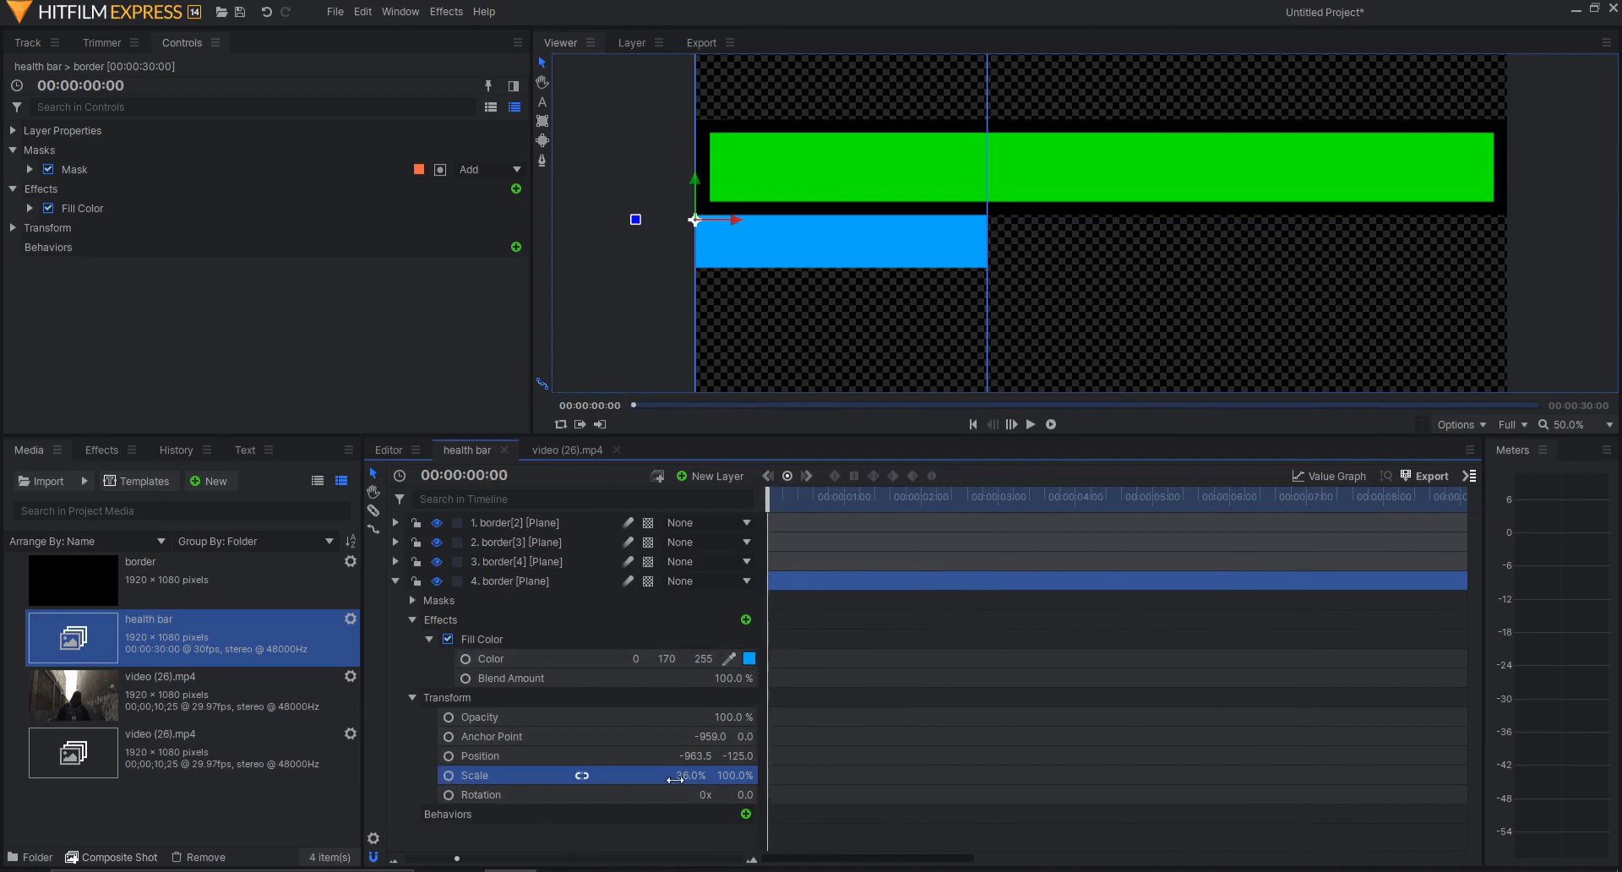
{"action": "left_click_drag", "start_coordinate": [739, 775], "coordinate": [696, 755]}
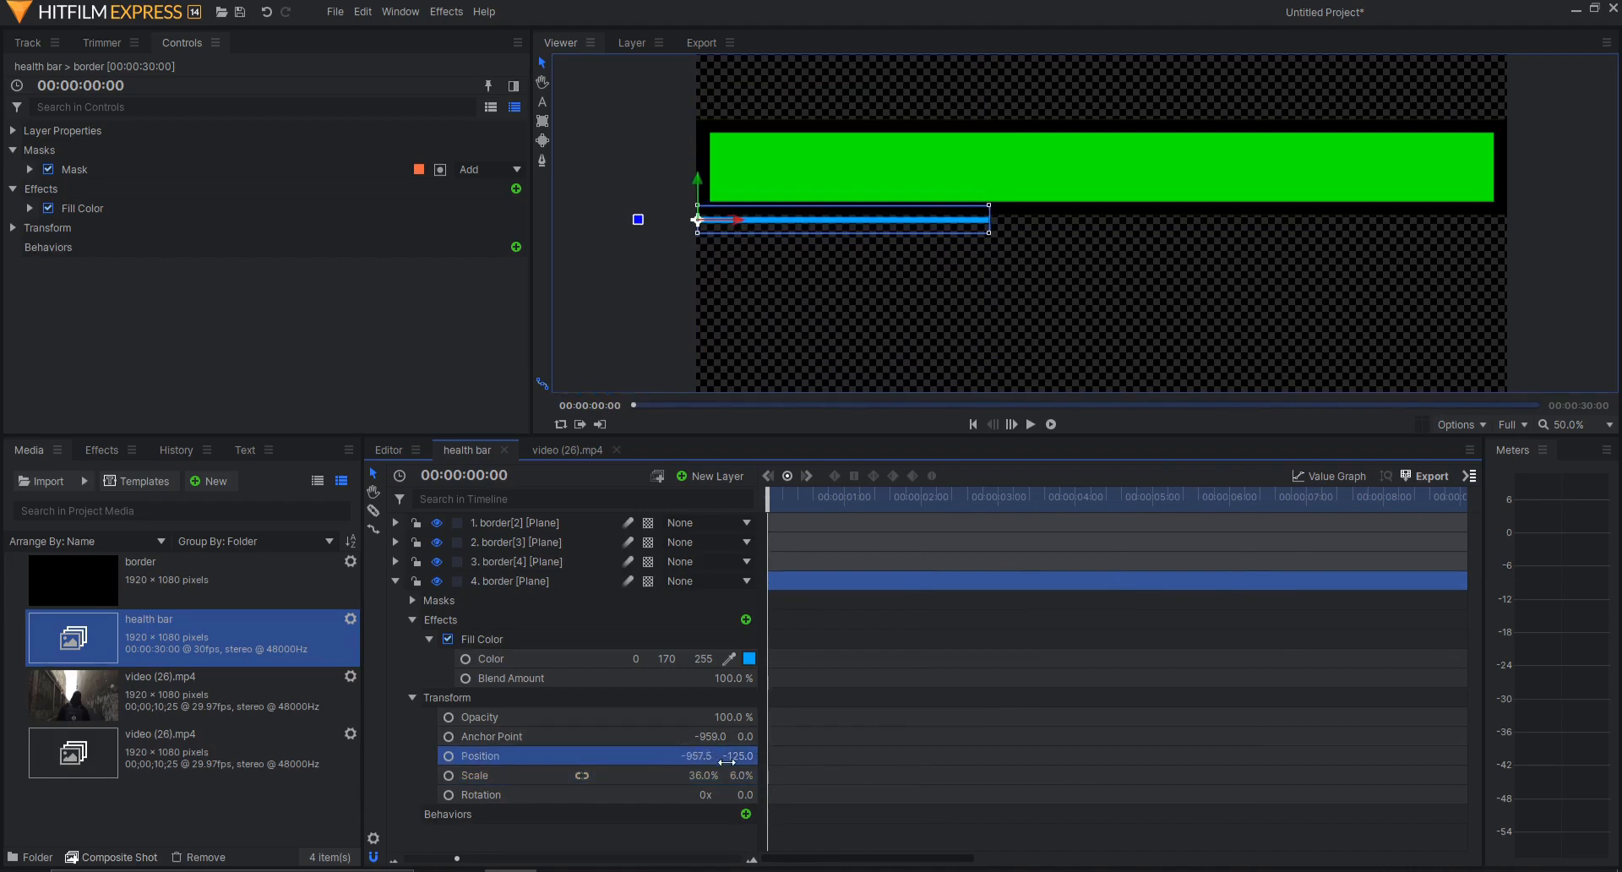
{"action": "left_click_drag", "start_coordinate": [696, 220], "coordinate": [697, 222]}
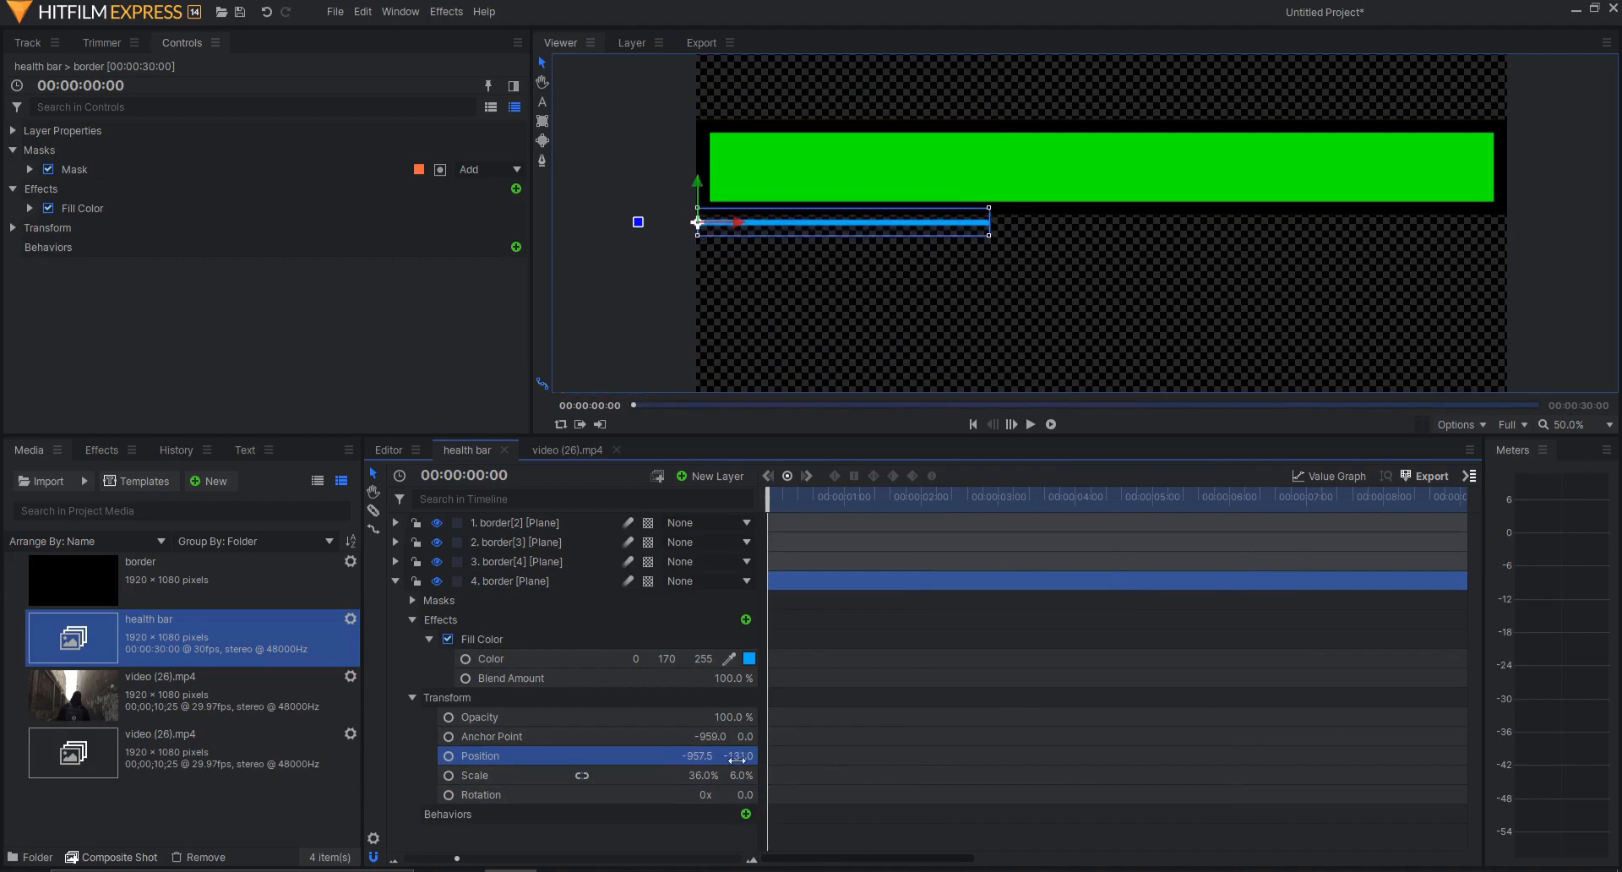
{"action": "scroll", "coordinate": [814, 317], "scroll_direction": "up", "scroll_amount": 3}
{"action": "scroll", "coordinate": [815, 317], "scroll_direction": "down", "scroll_amount": 1}
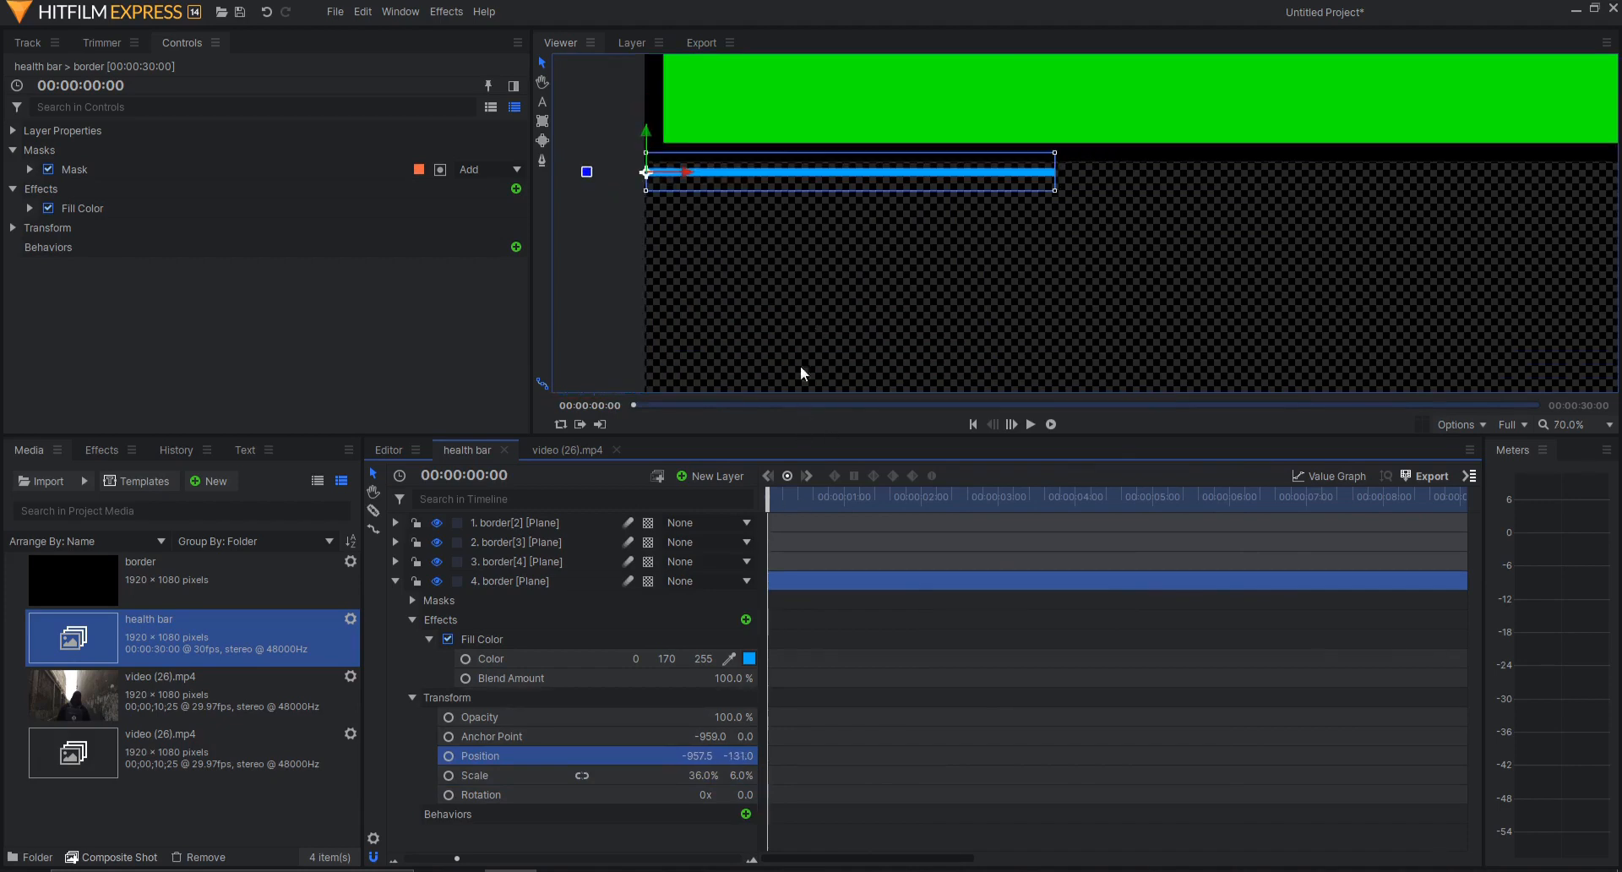
{"action": "scroll", "coordinate": [800, 365], "scroll_direction": "down", "scroll_amount": 2}
- Keyframe the blue plane's scale at the start and at 00:00:01:23 with 62% horizontal scale, and play back the growth
{"action": "mouse_move", "coordinate": [773, 495]}
{"action": "left_mouse_down"}
{"action": "mouse_move", "coordinate": [791, 497]}
{"action": "mouse_move", "coordinate": [583, 539]}
{"action": "left_mouse_up"}
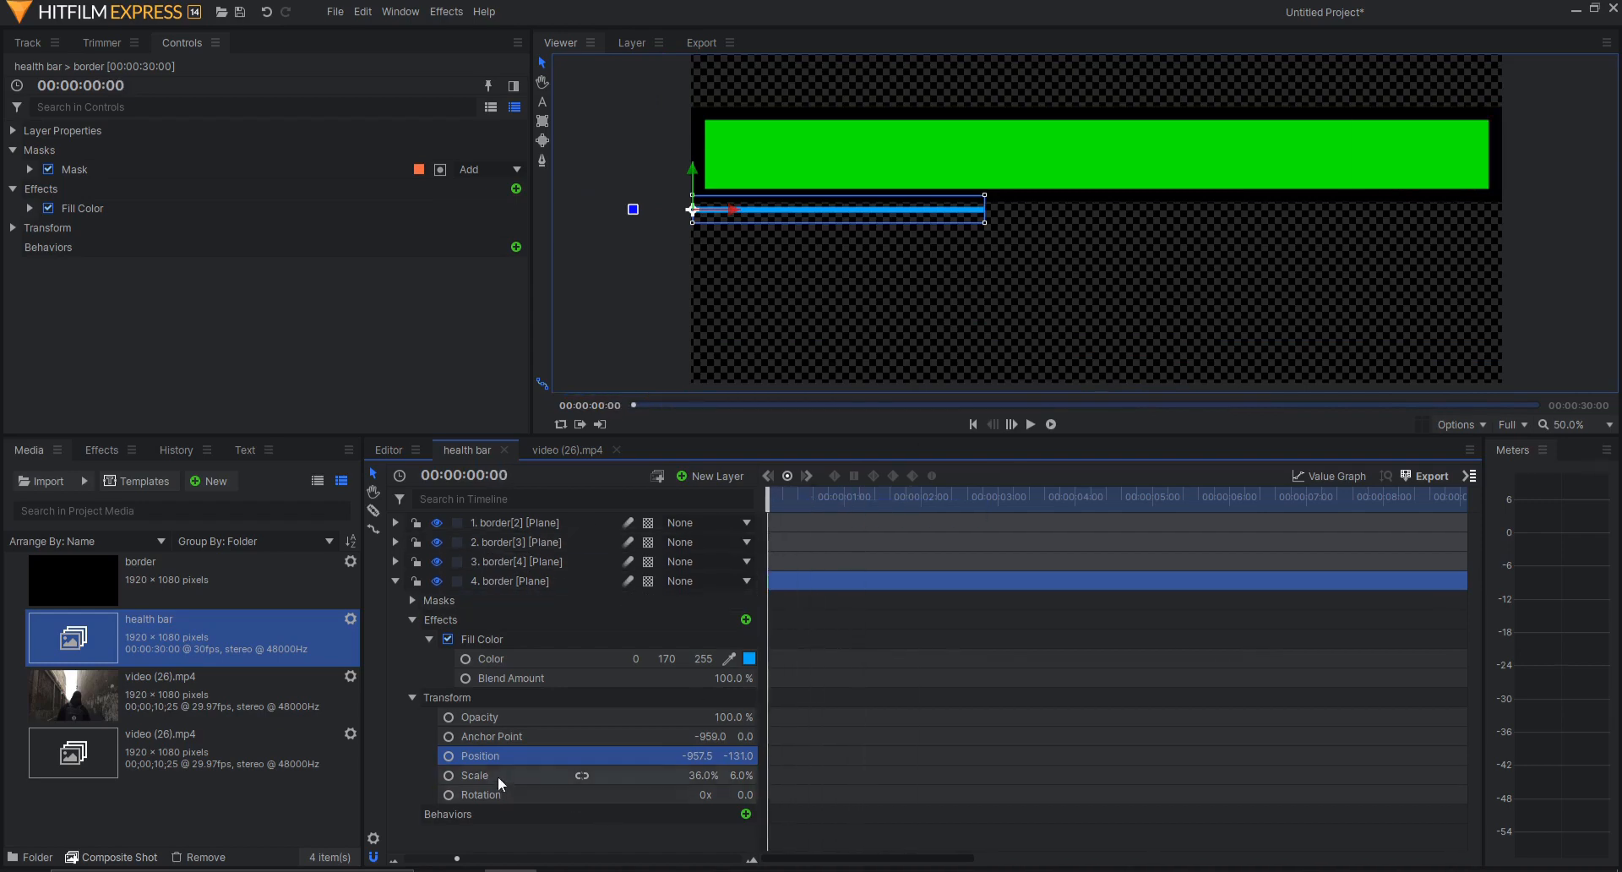
{"action": "left_click", "coordinate": [449, 776]}
{"action": "left_click", "coordinate": [903, 496]}
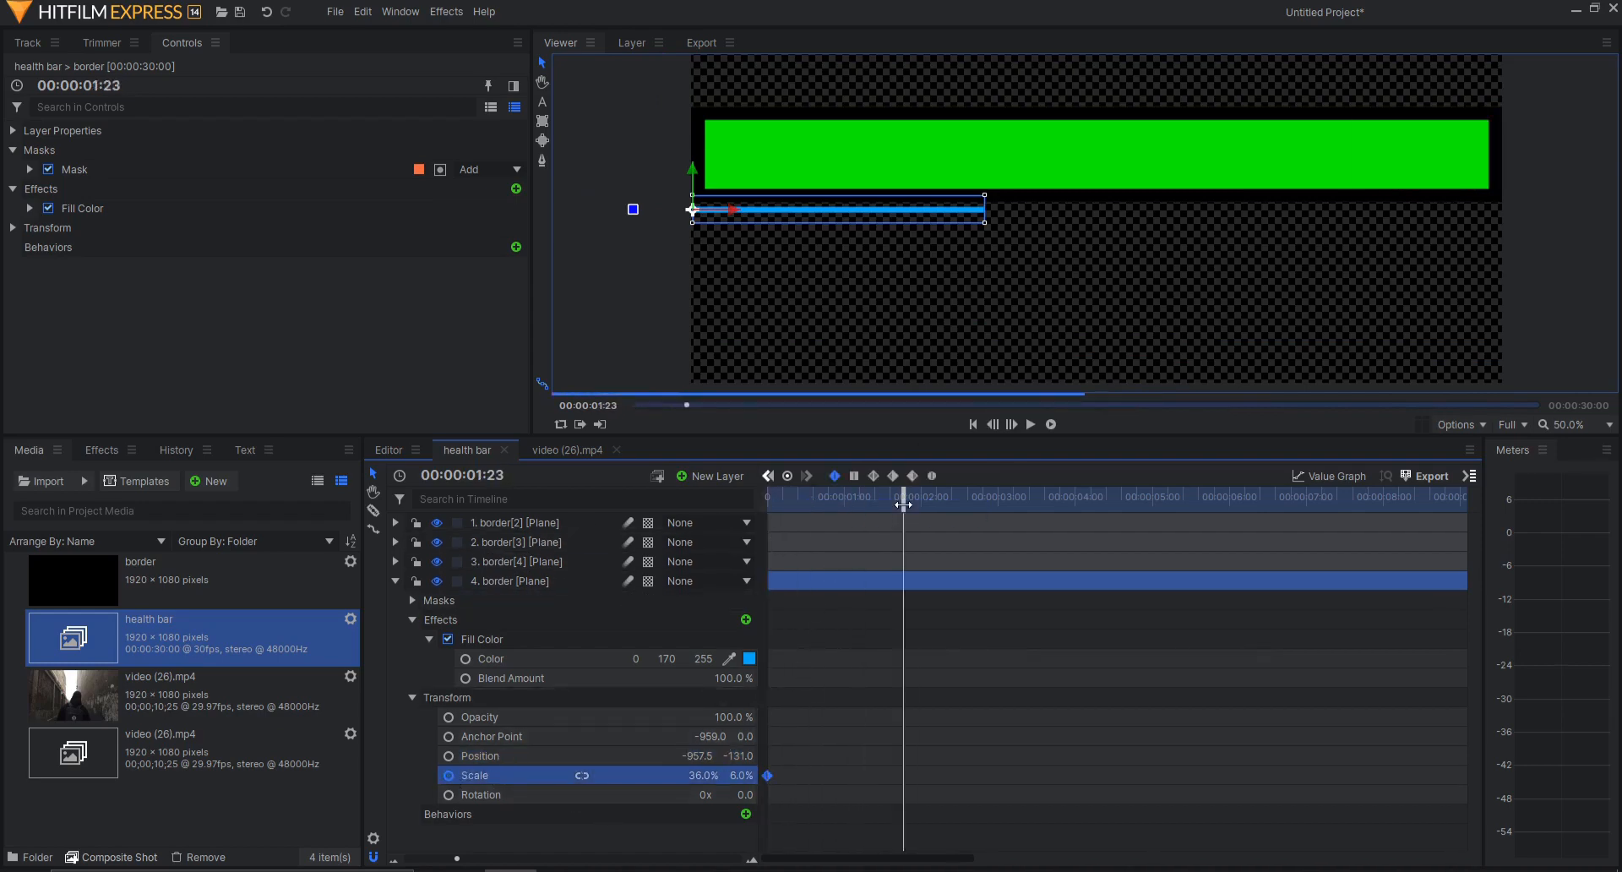
{"action": "left_click_drag", "start_coordinate": [708, 775], "coordinate": [733, 775]}
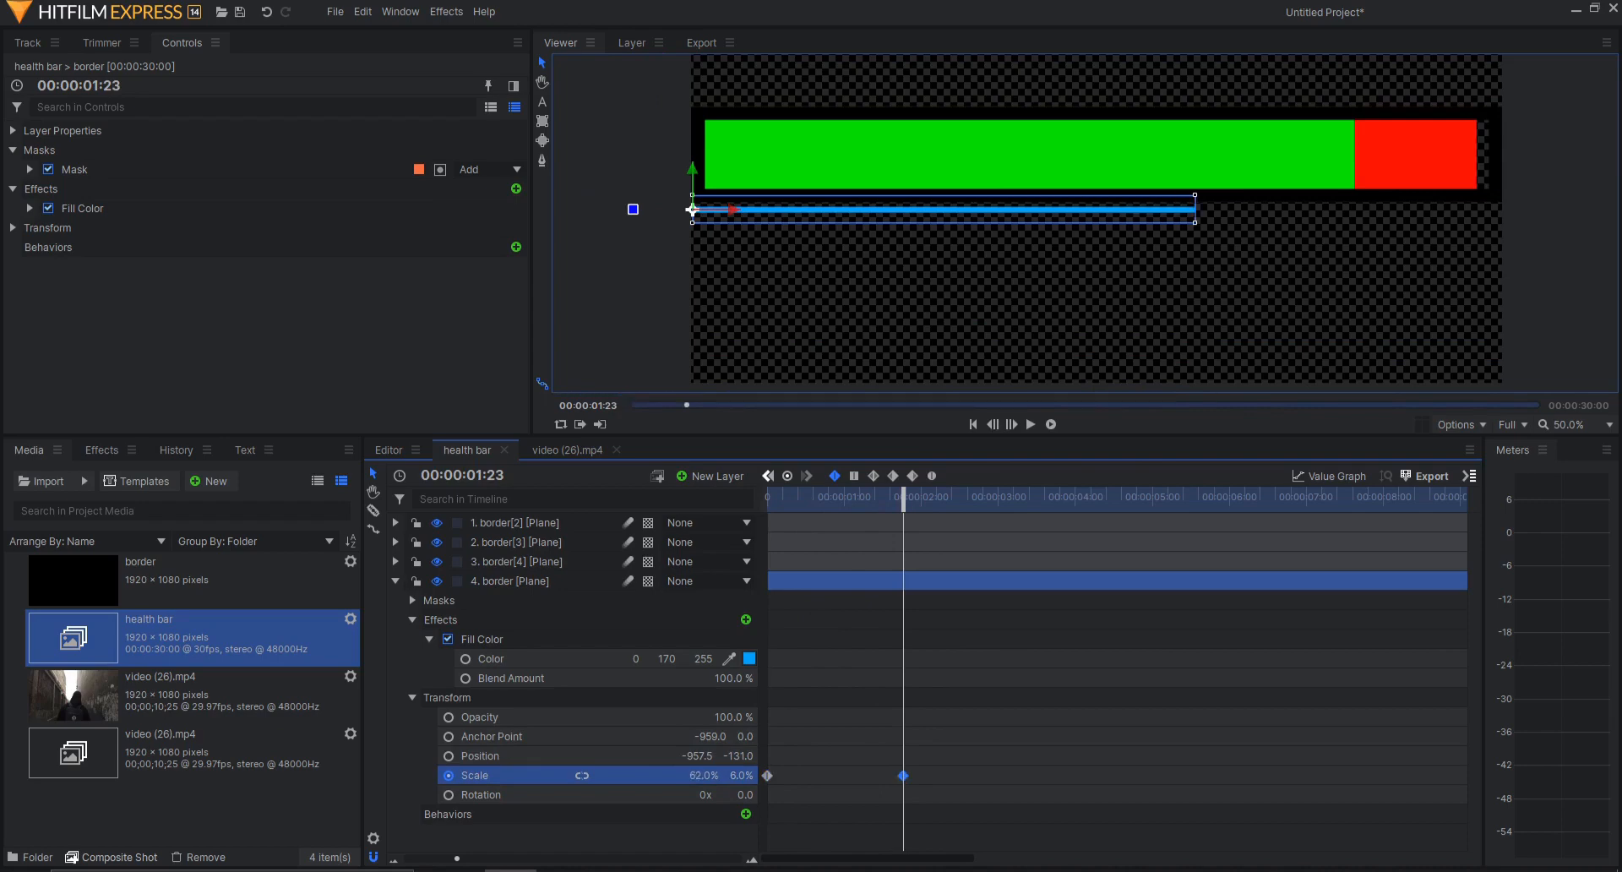
{"action": "left_click", "coordinate": [820, 497]}
{"action": "key", "text": "space"}
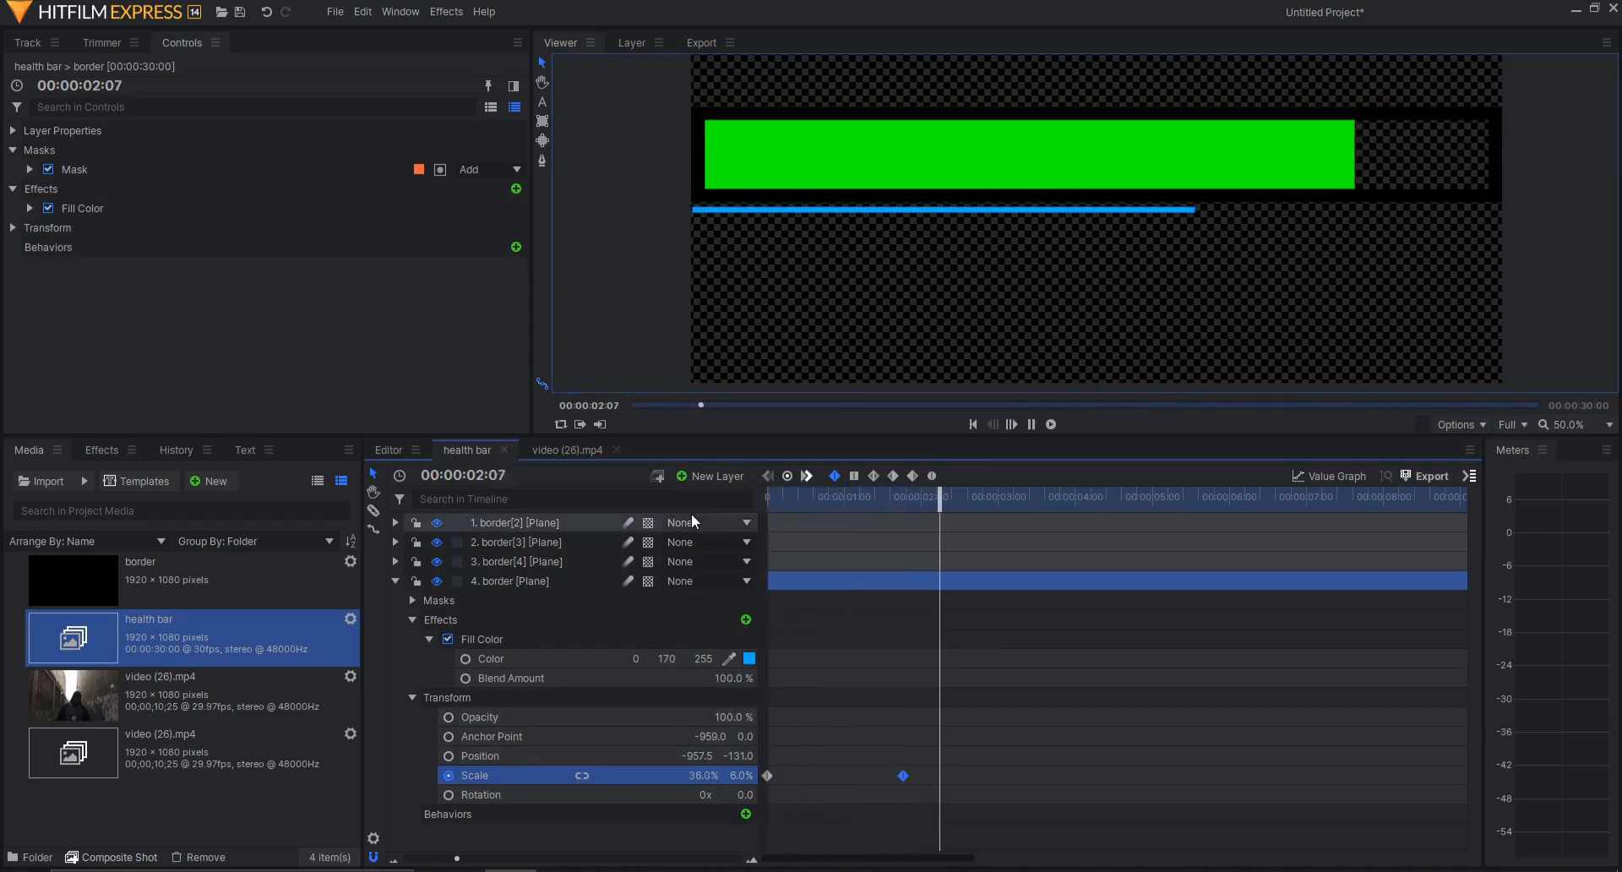
- Set the blue plane's horizontal position to -940.5 and preview its growth from the start of the shot
{"action": "left_click_drag", "start_coordinate": [793, 499], "coordinate": [708, 509]}
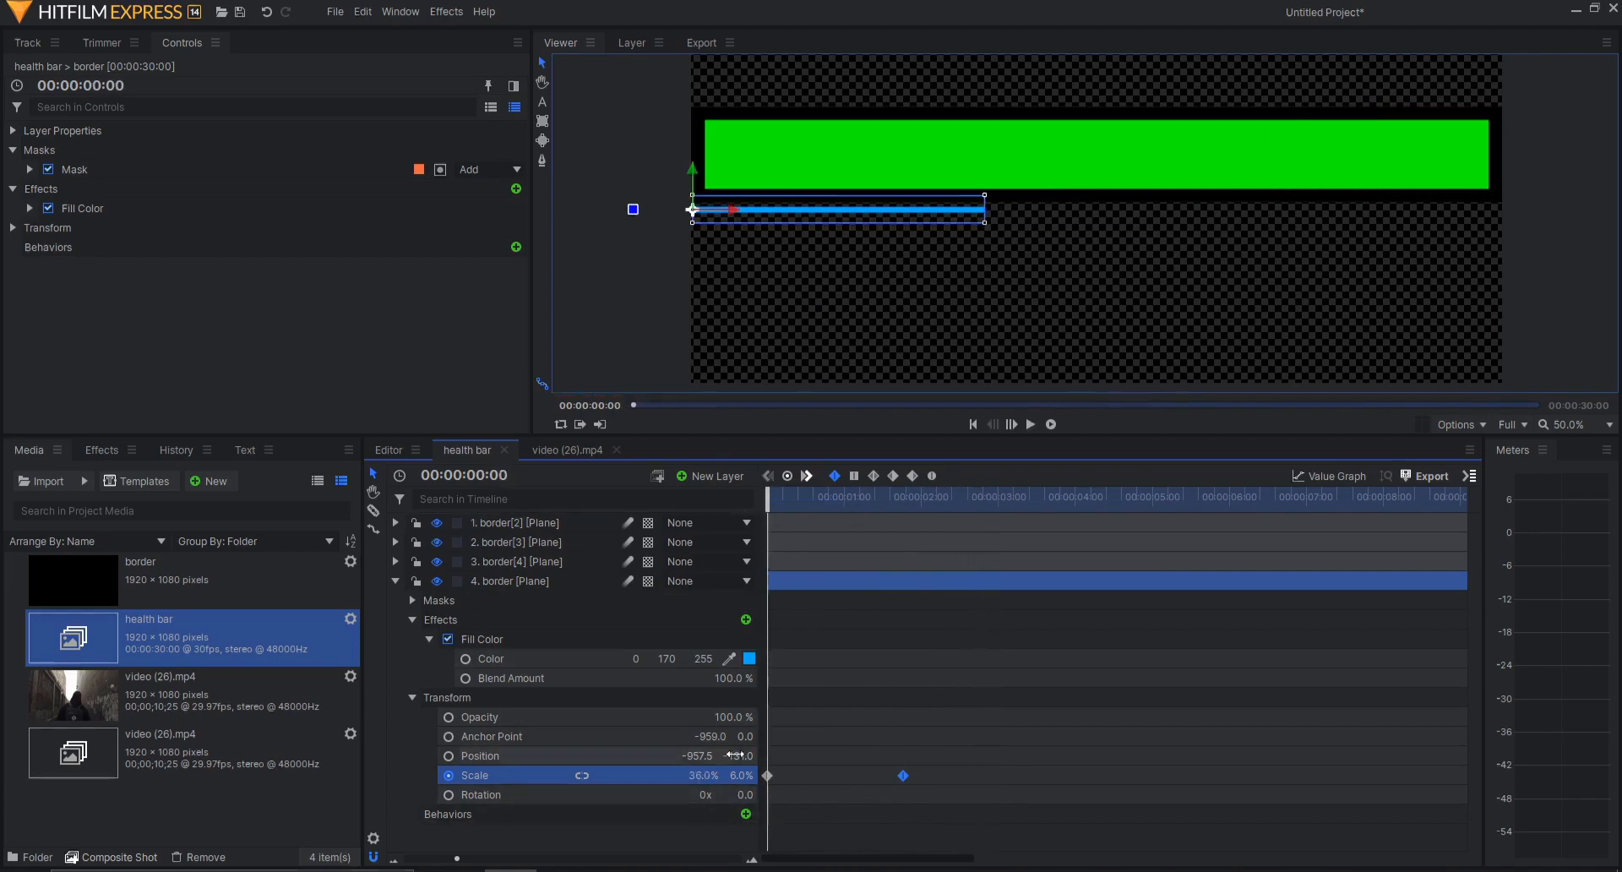
{"action": "left_click_drag", "start_coordinate": [698, 756], "coordinate": [713, 756]}
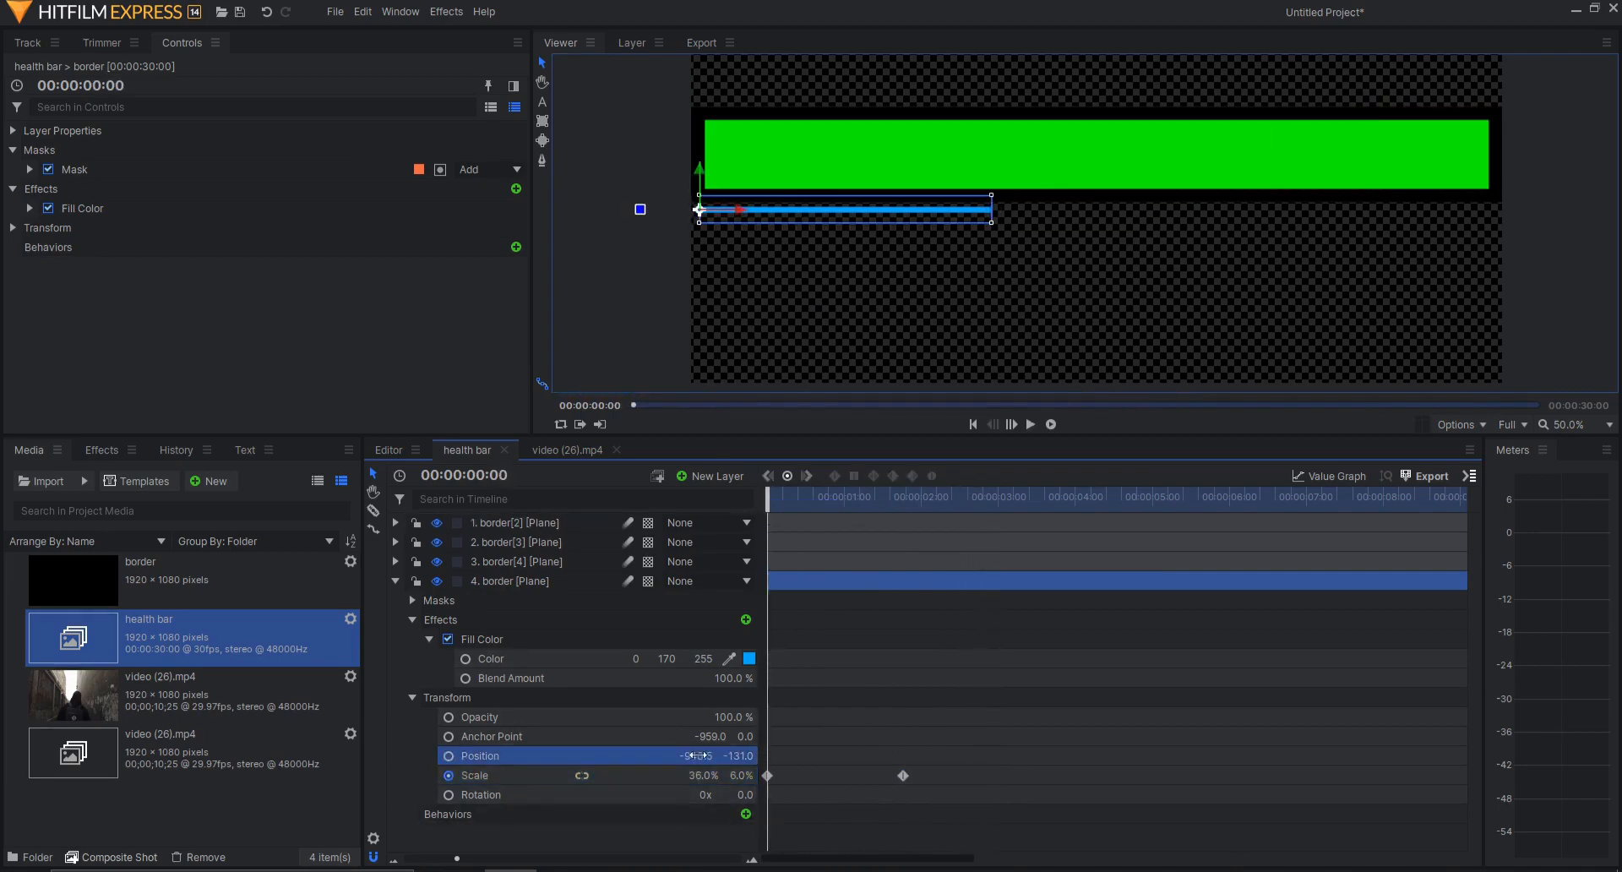
{"action": "left_click_drag", "start_coordinate": [762, 489], "coordinate": [767, 490]}
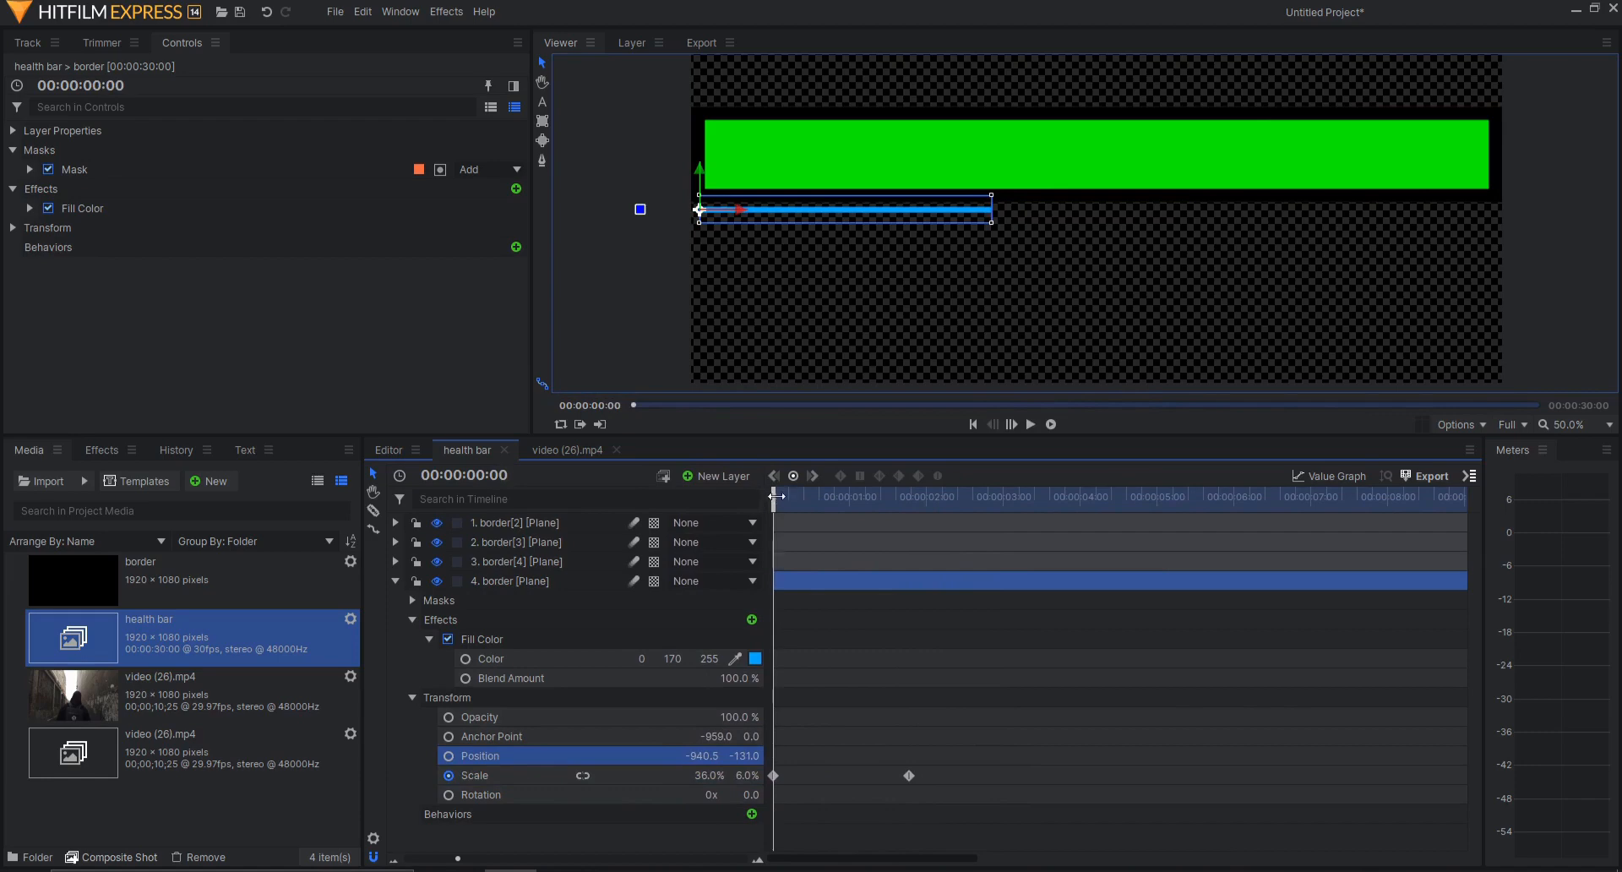
{"action": "key", "text": "space"}
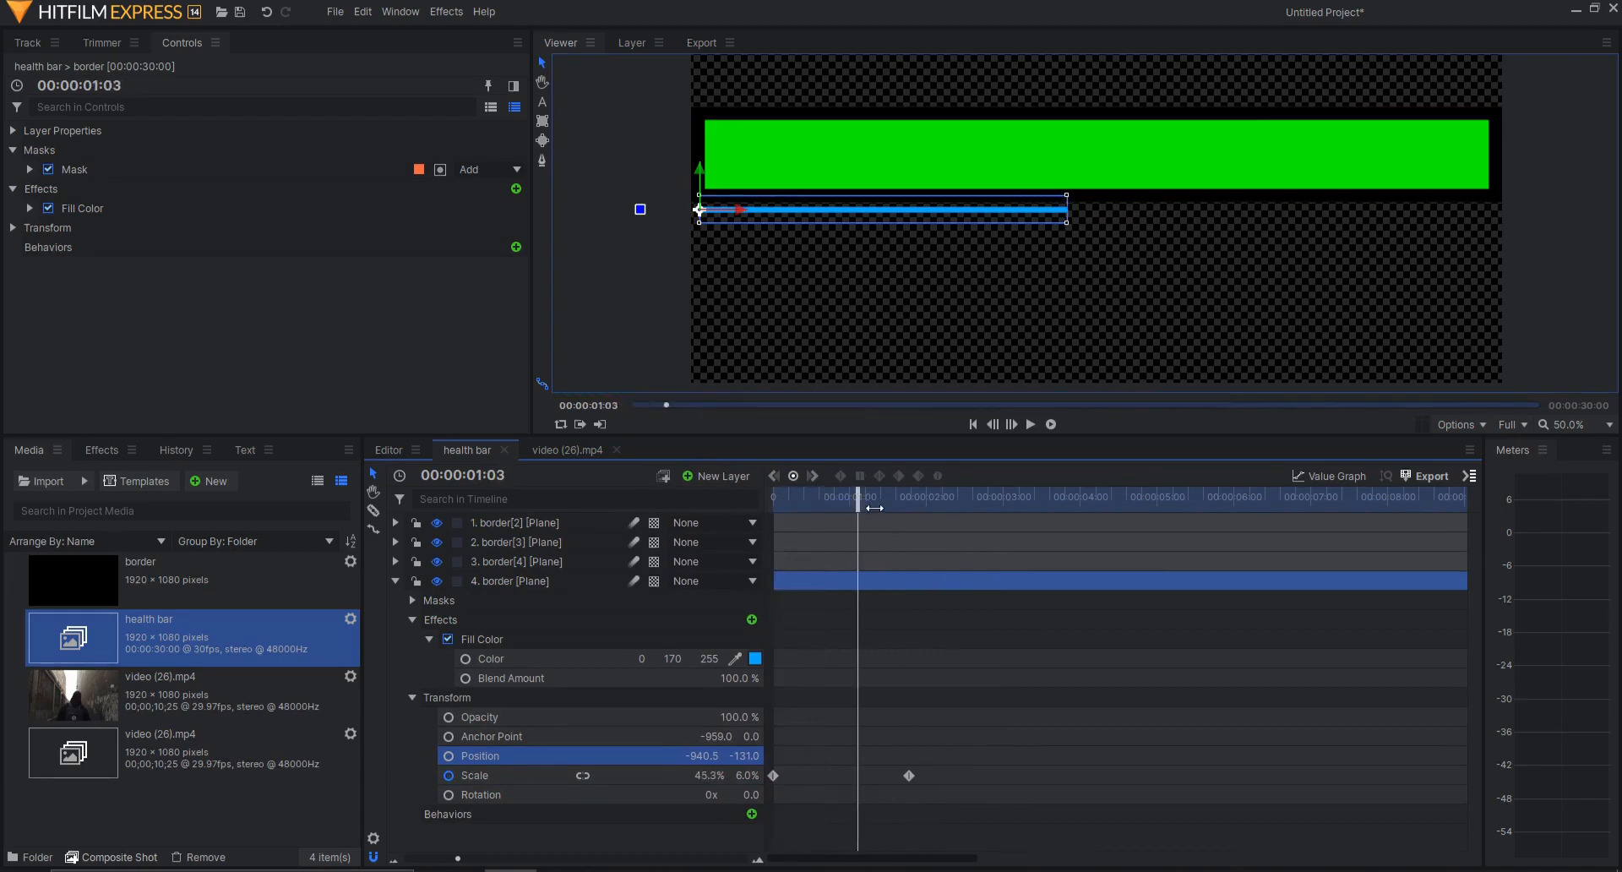